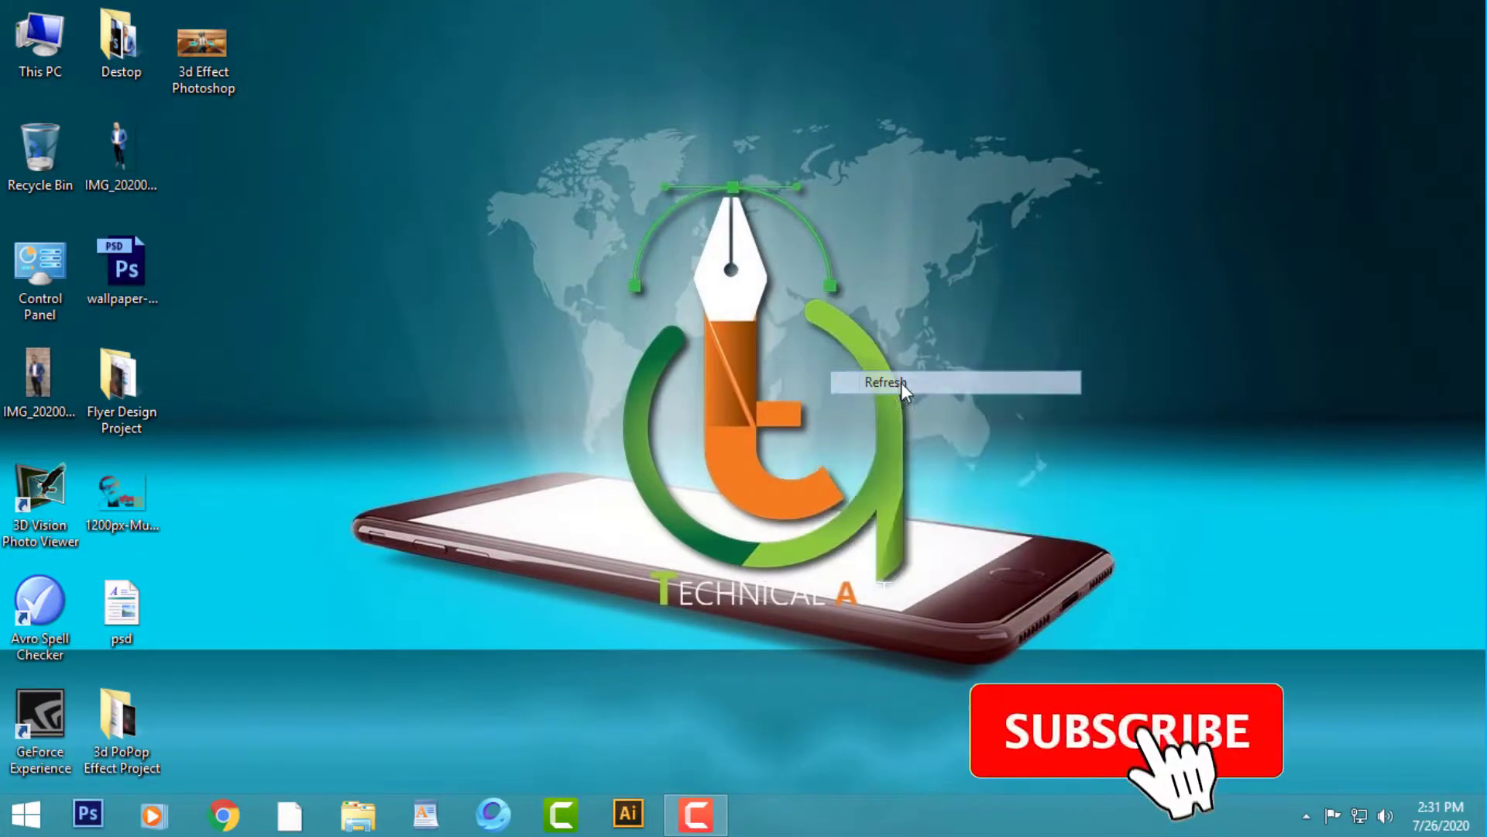
- Create a new document with a 960 × 960 px artboard
left_click(900, 382)
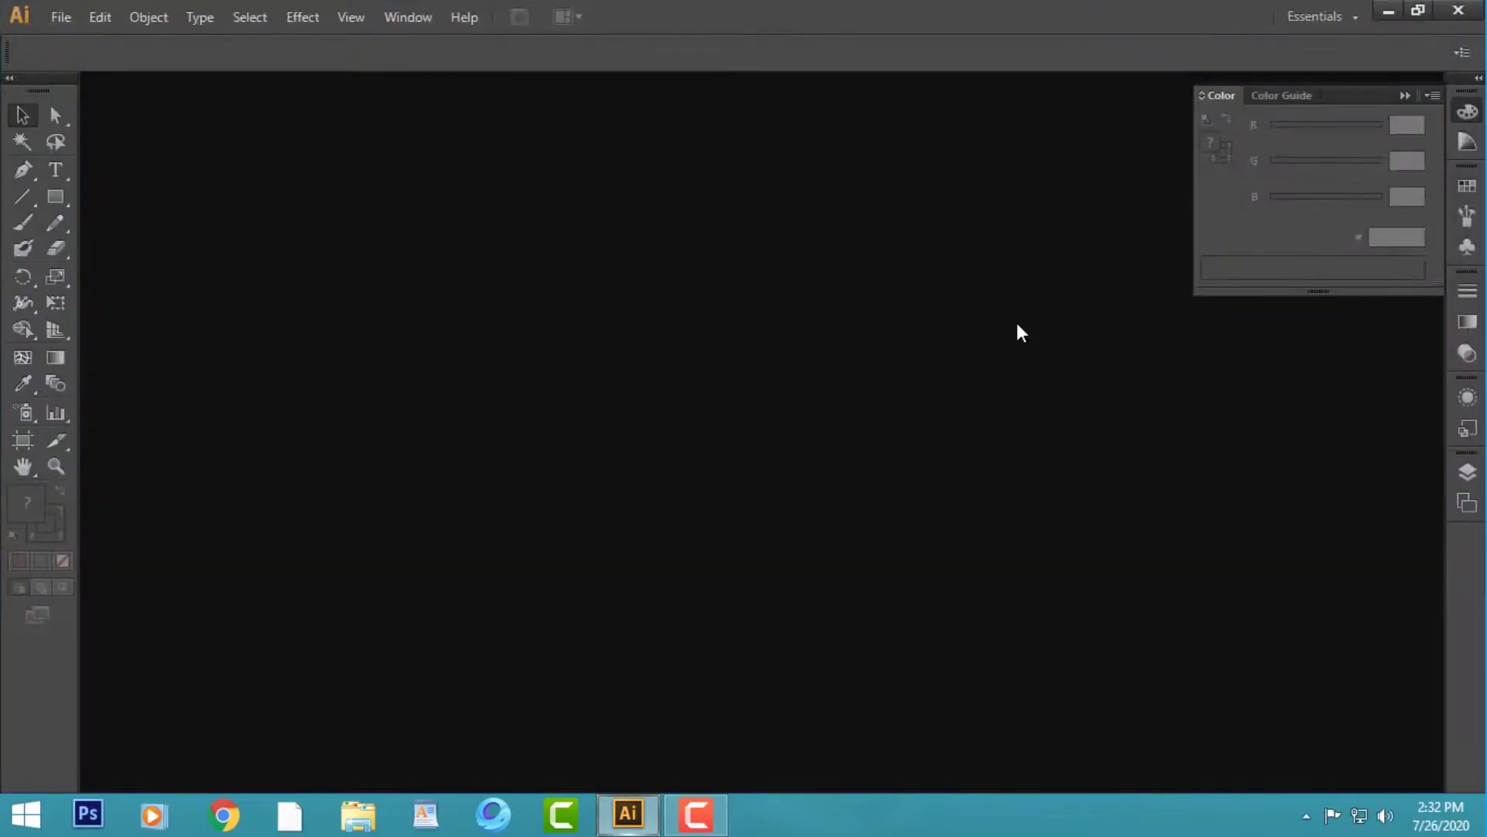
left_click(61, 17)
left_click(86, 41)
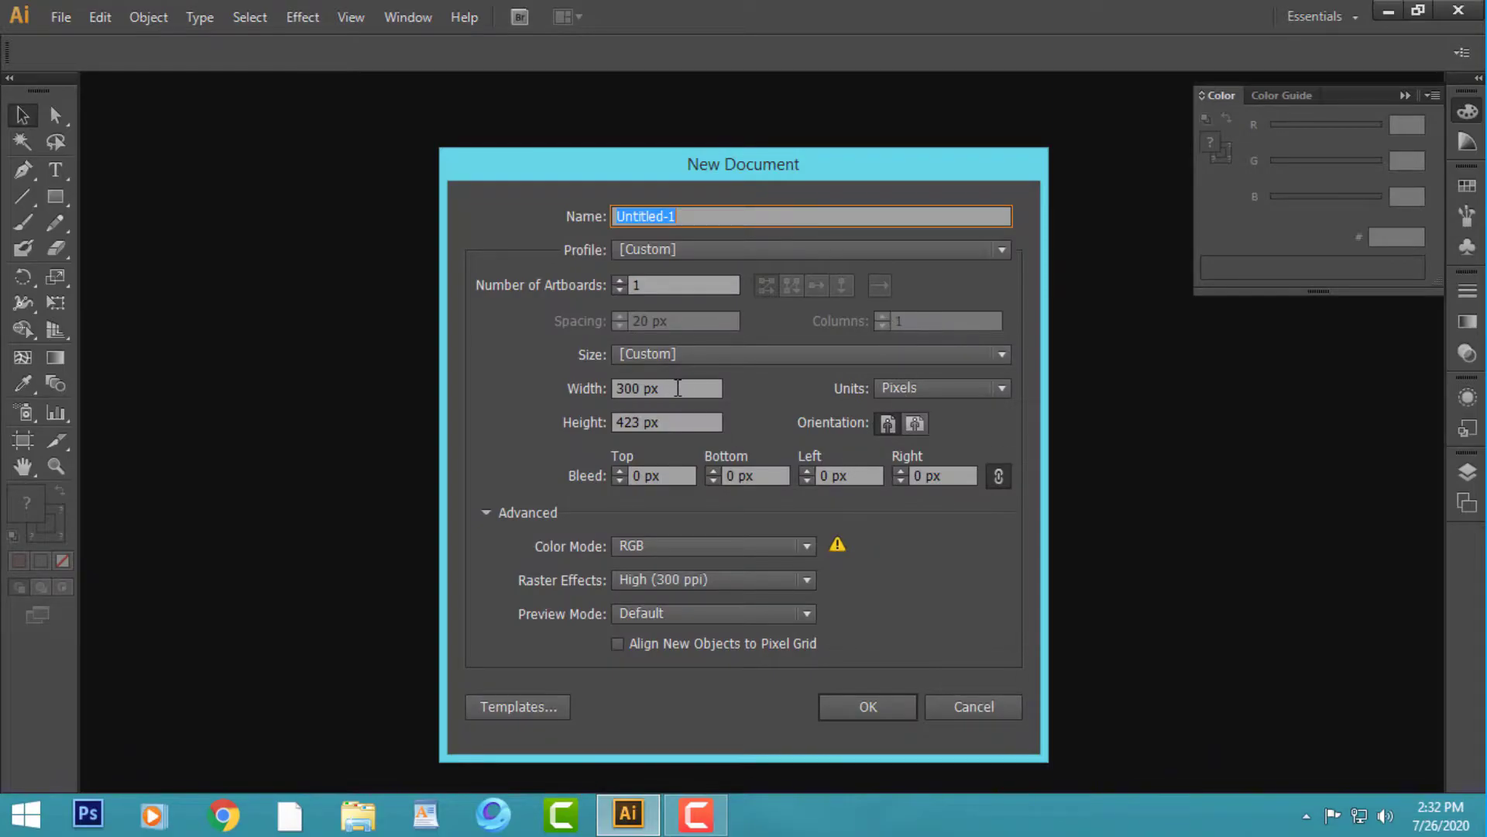
double_click(678, 387)
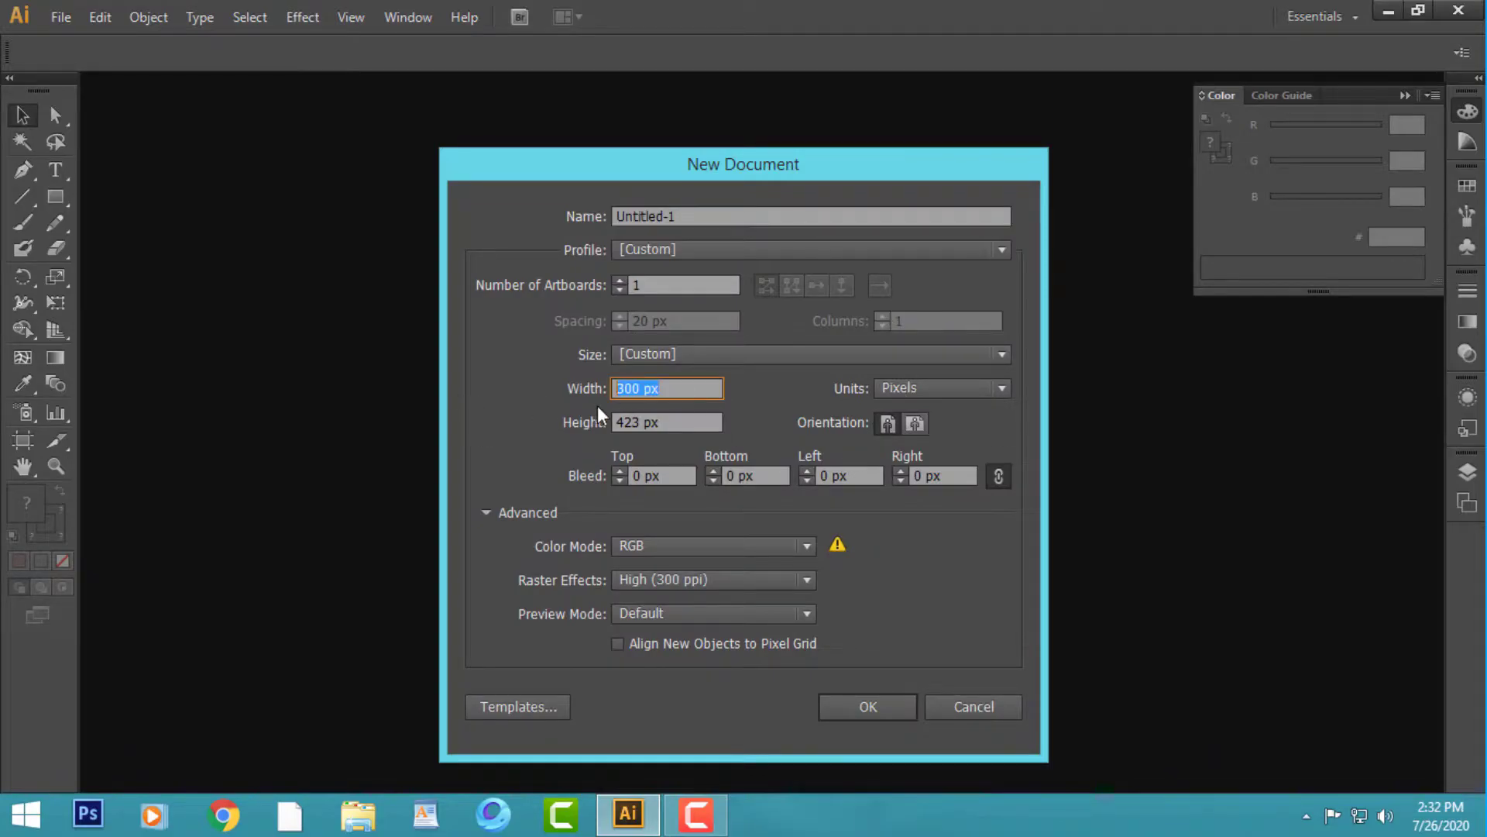
type("960")
key("Tab")
type("9")
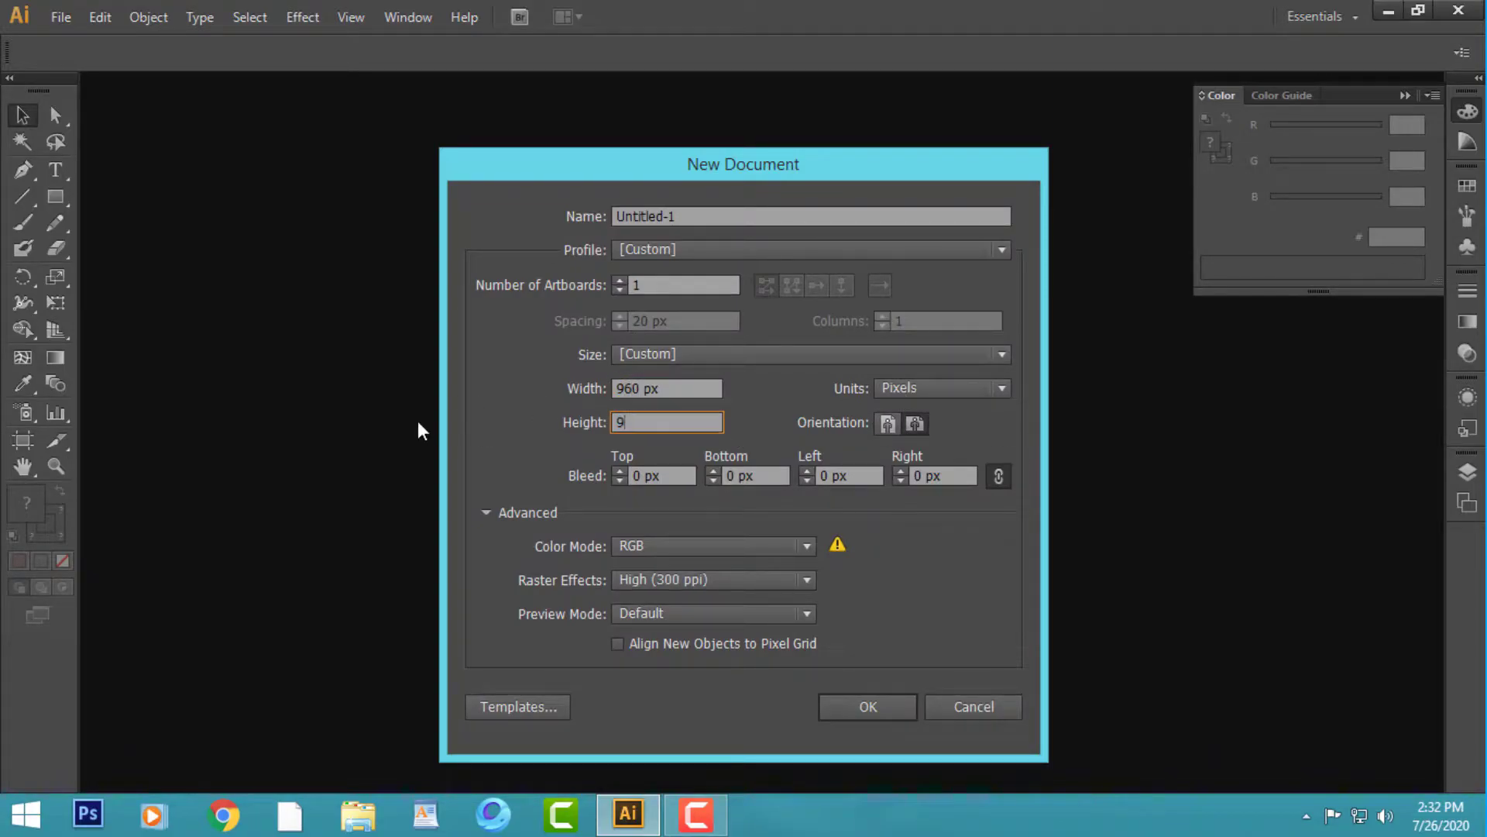
type("60")
left_click(874, 707)
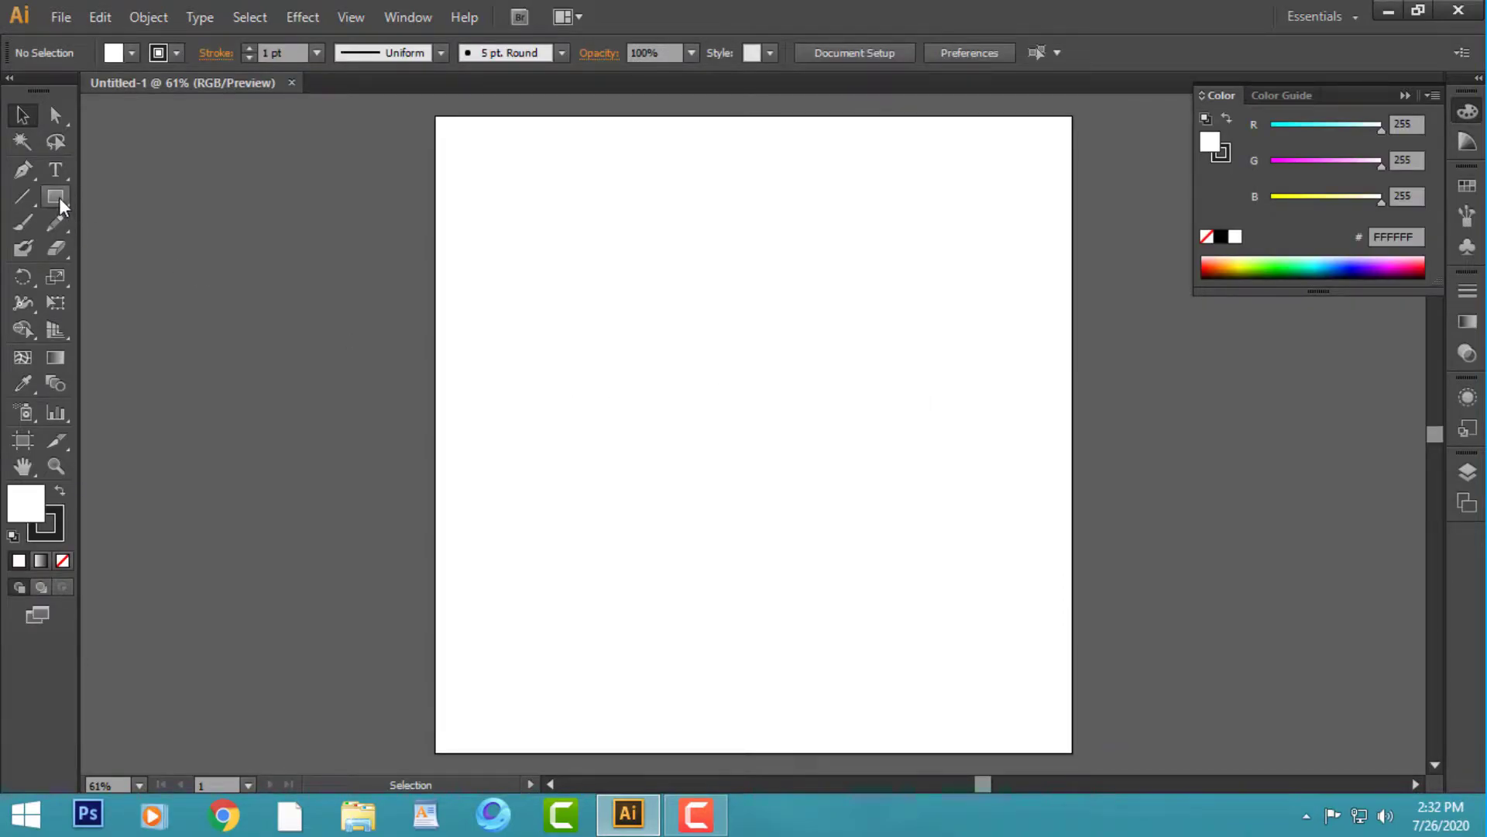
- Draw a circle near the artboard centre with a dark fill and no stroke
left_click_drag(59, 197, 146, 250)
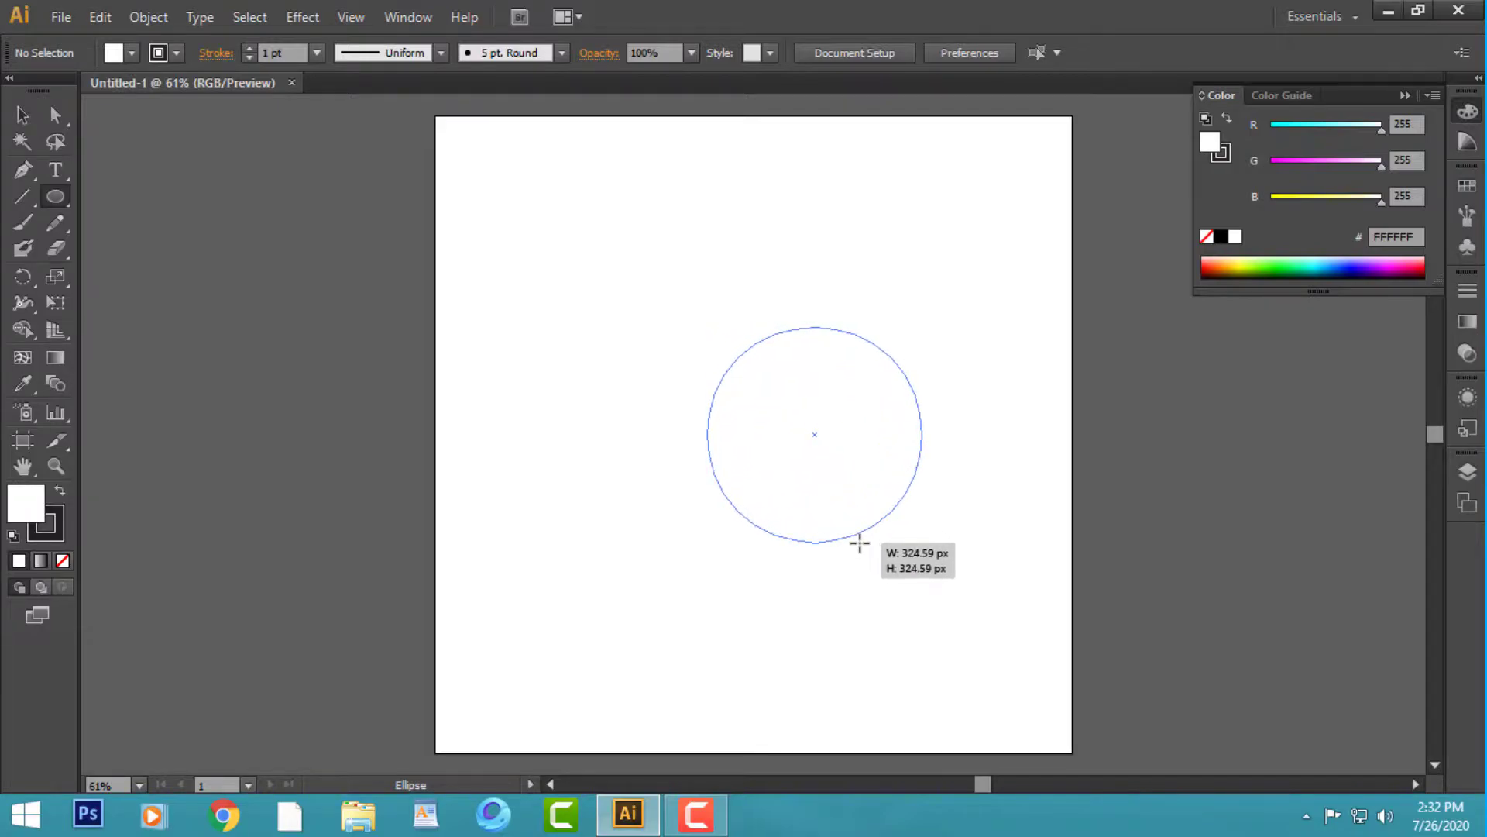
left_click_drag(708, 327, 922, 543)
left_click(22, 114)
left_click_drag(813, 438, 751, 412)
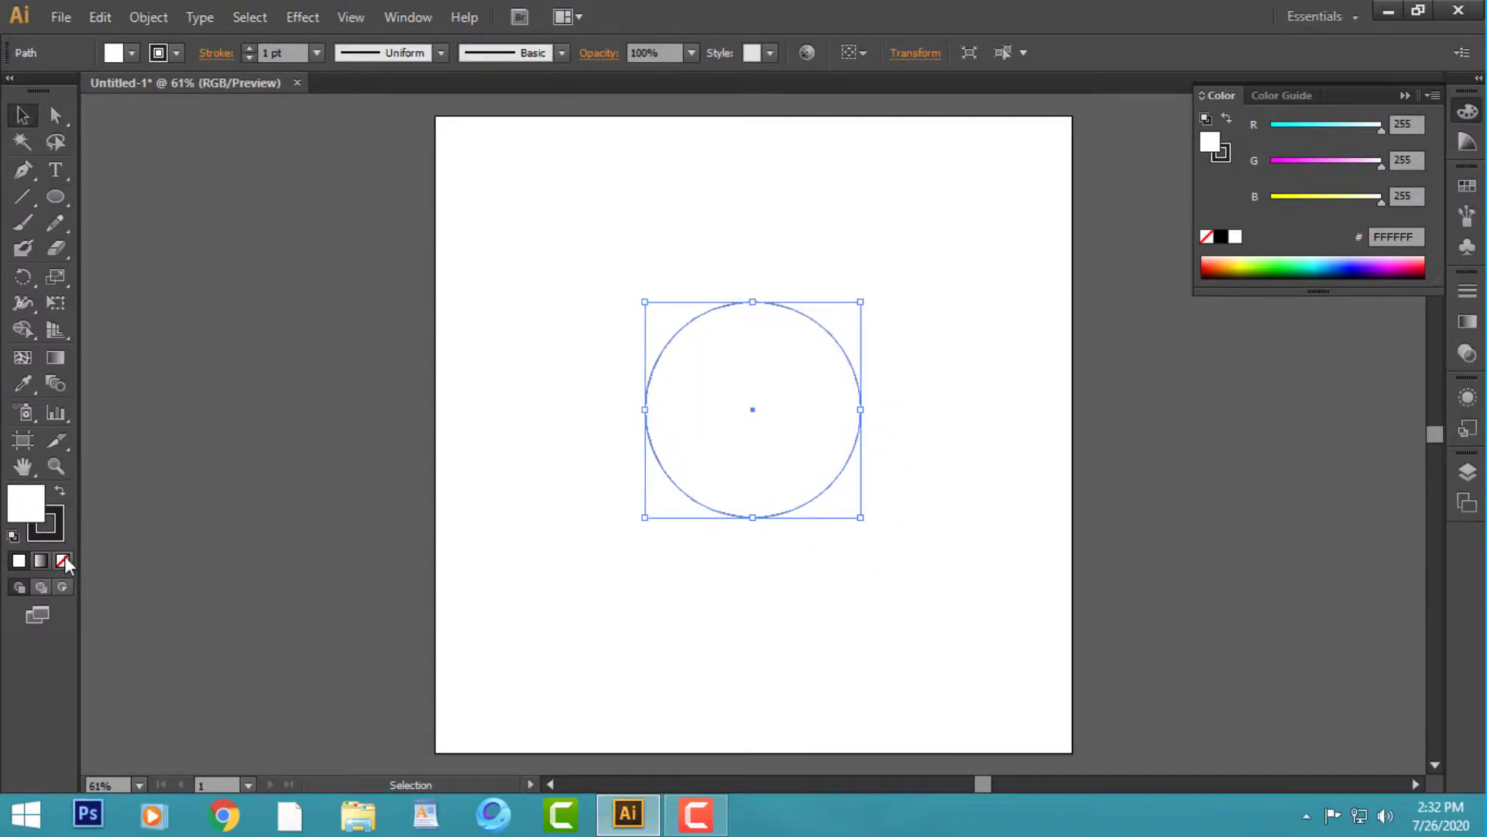
key("shift+x")
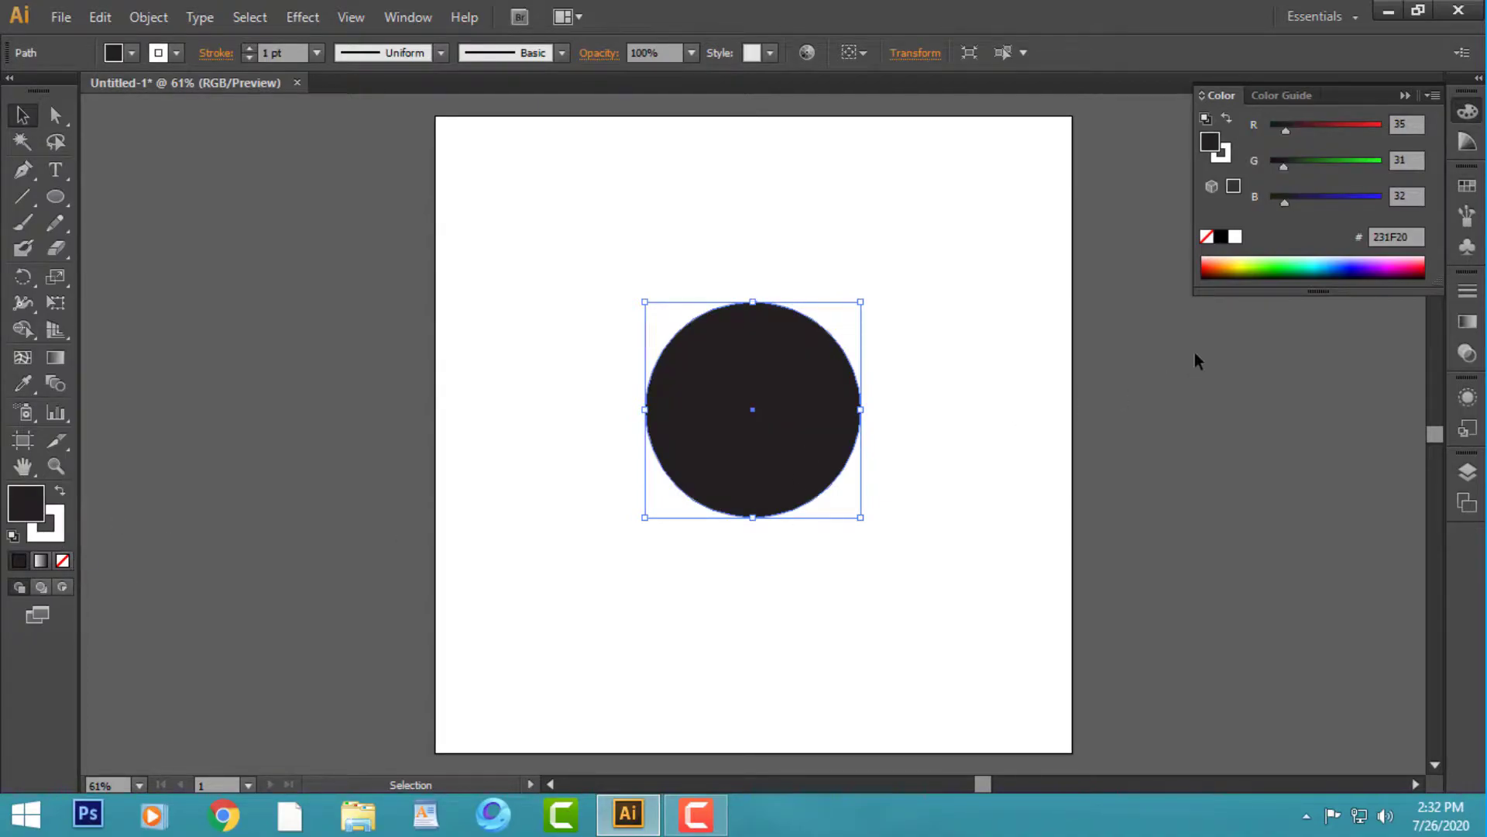
left_click(63, 560)
left_click(968, 356)
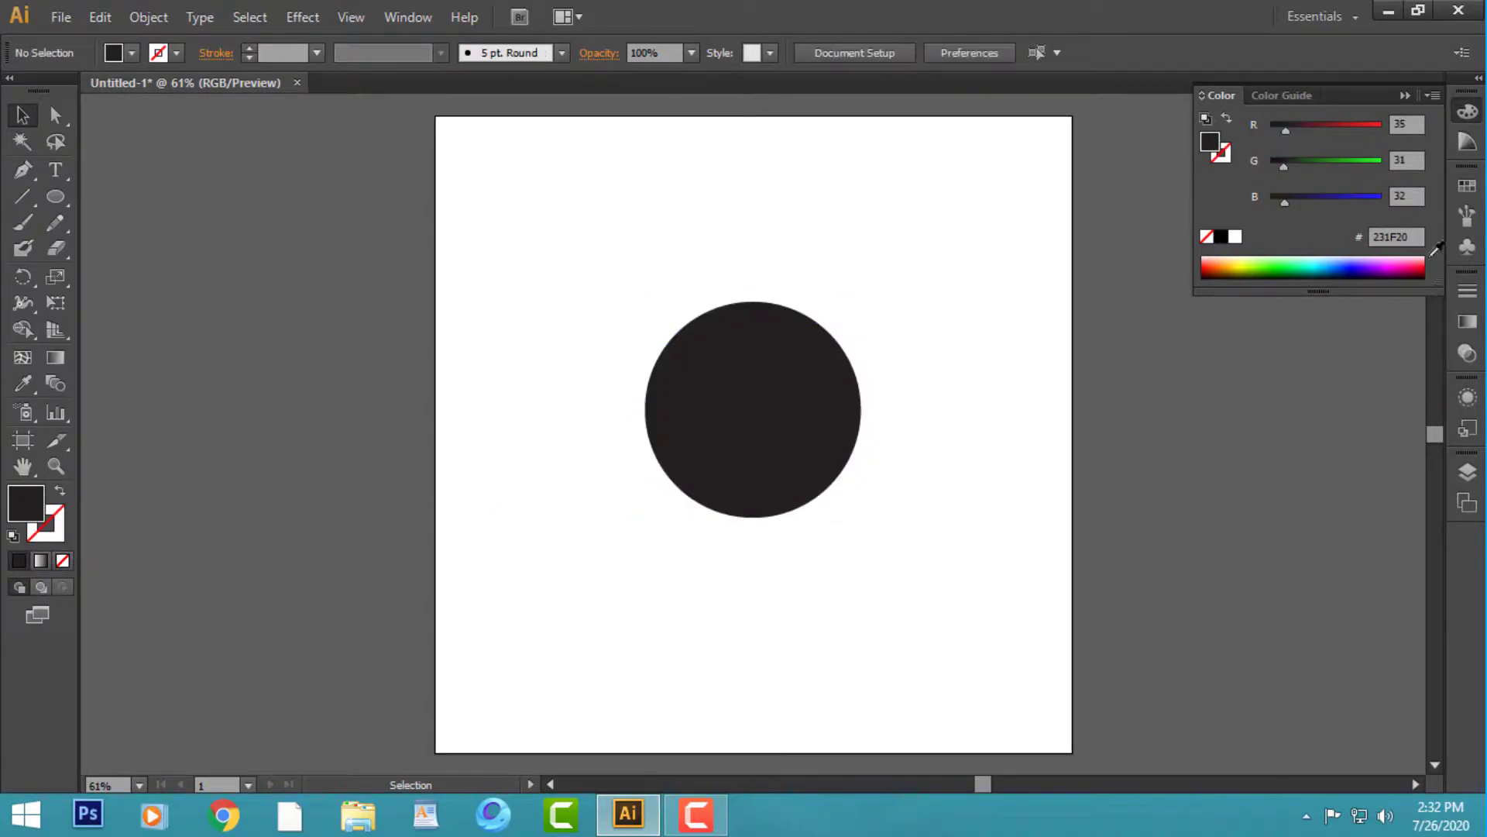
- Switch the Color panel to CMYK and reselect the dark circle
left_click(1429, 95)
left_click(1325, 207)
left_click(721, 445)
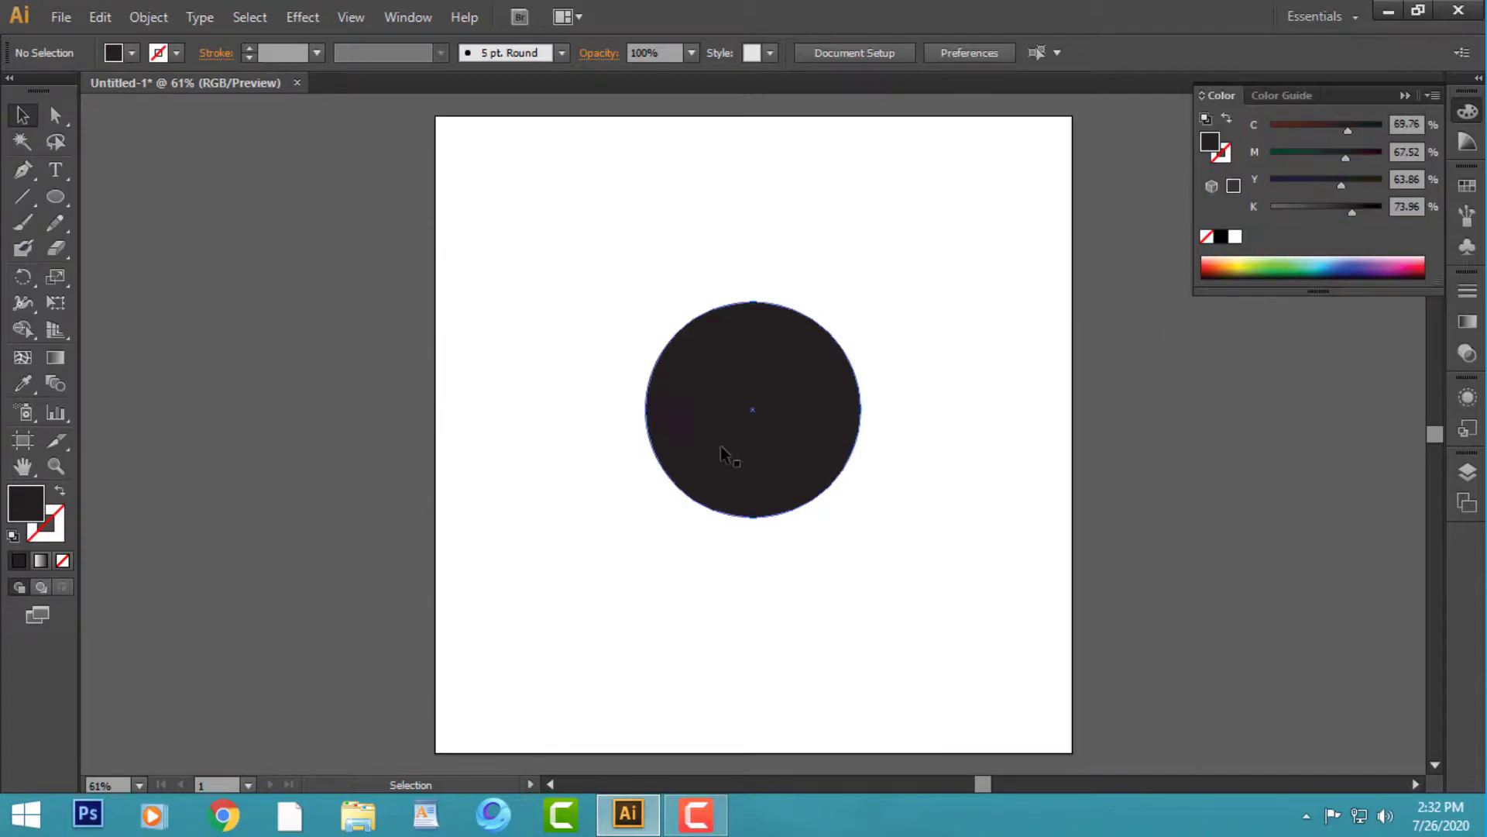
key("a")
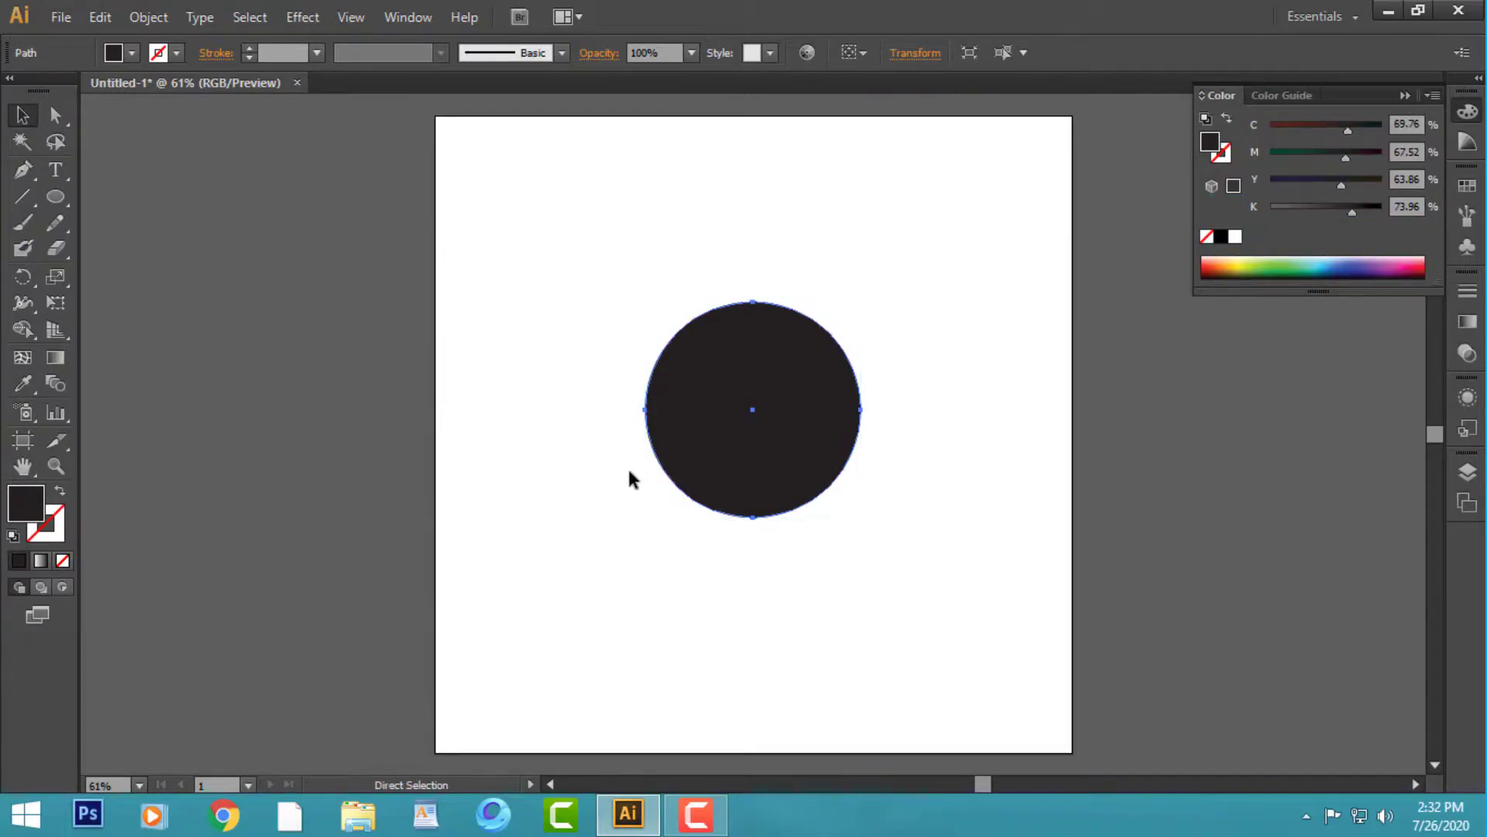
key("v")
left_click(629, 473)
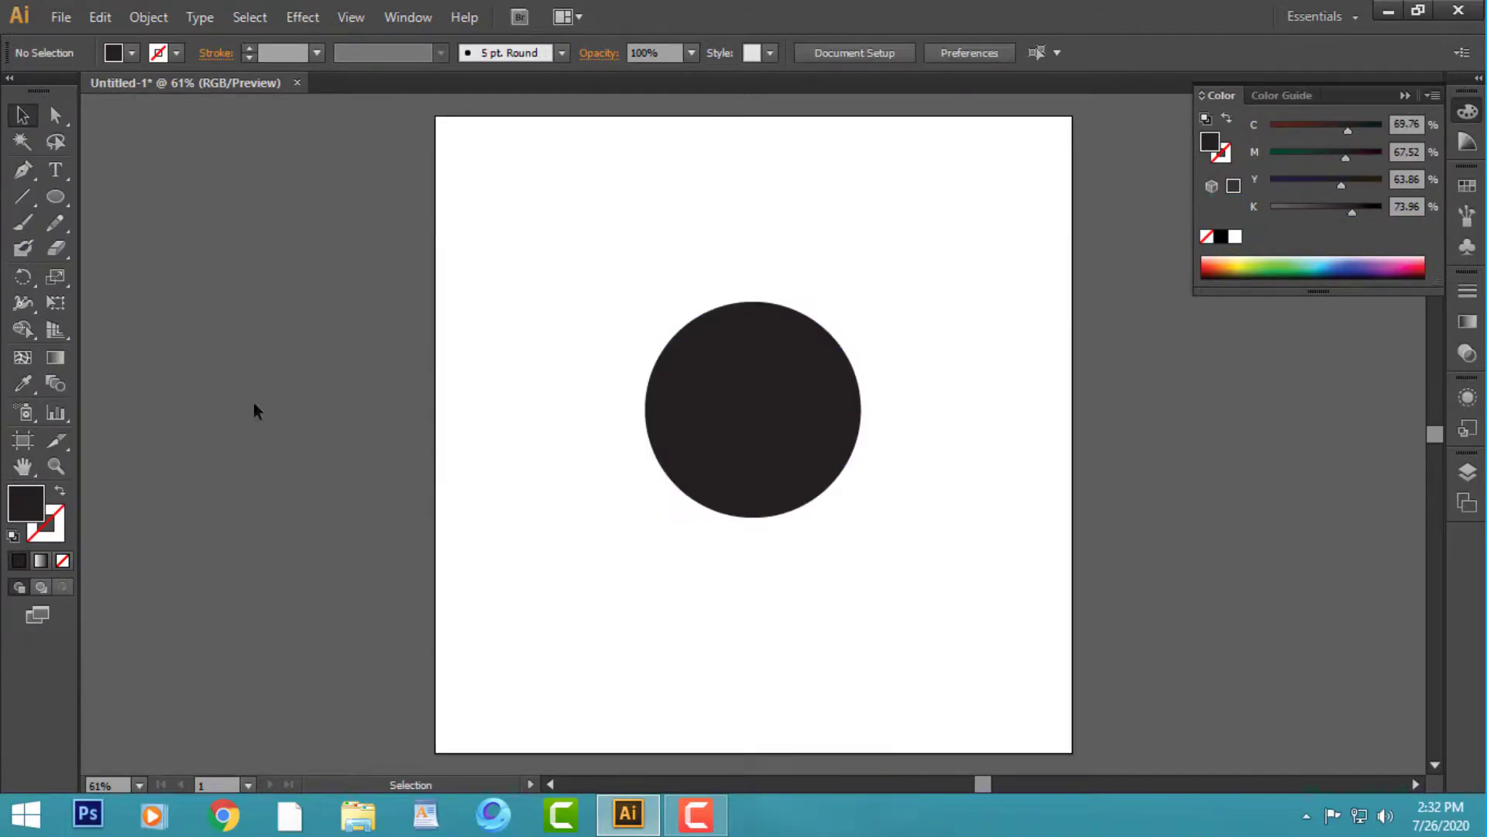
left_click(796, 438, "ctrl")
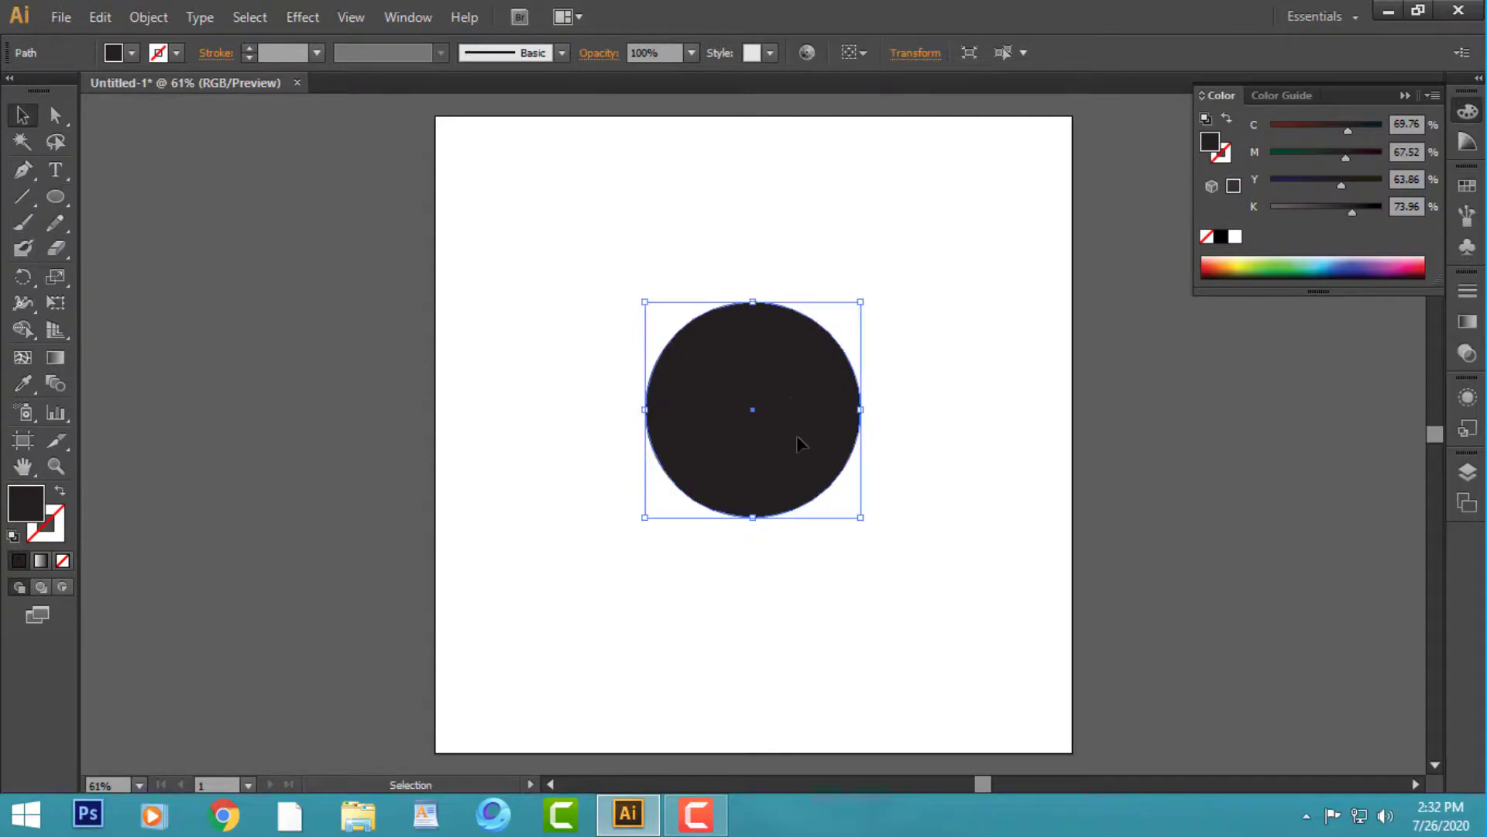
- Paste a copy of the circle in front, enlarge it, and make it an outline ring
key("v")
key("ctrl+c")
key("ctrl+f")
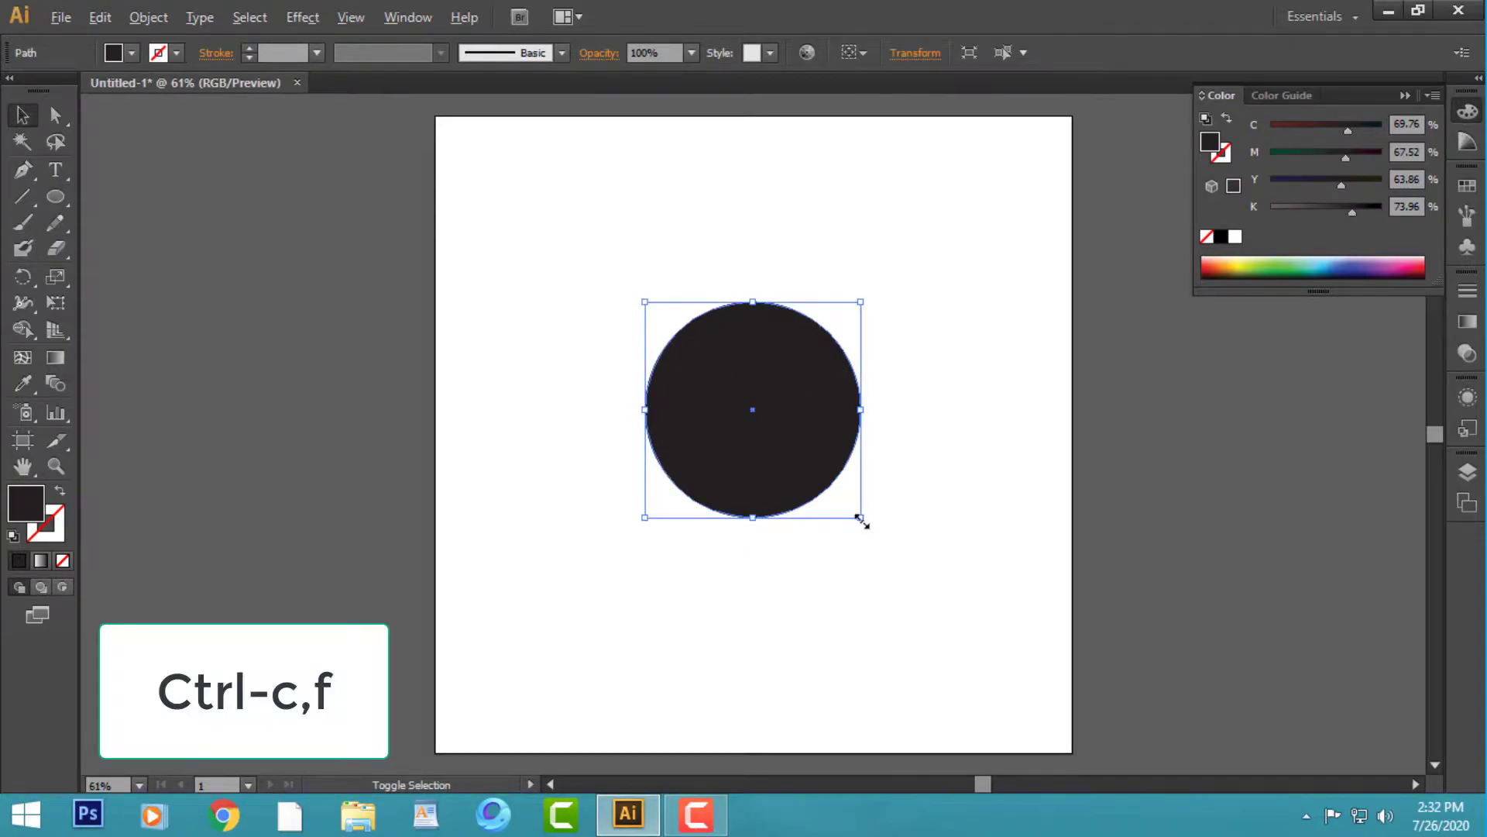
left_click_drag(862, 517, 891, 563)
left_click(58, 493)
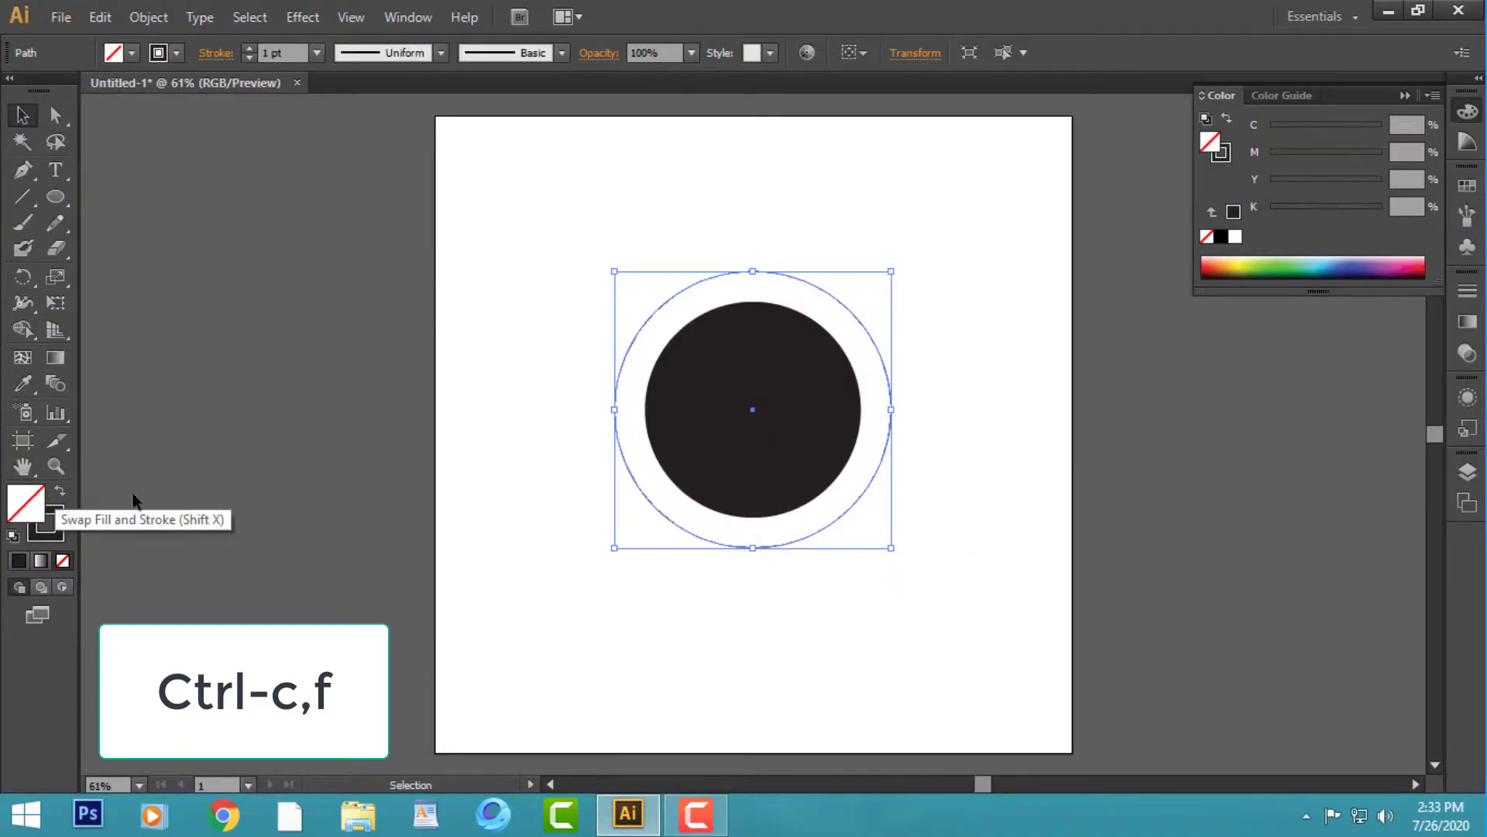
left_click(798, 214)
left_click(821, 274)
left_click(844, 173)
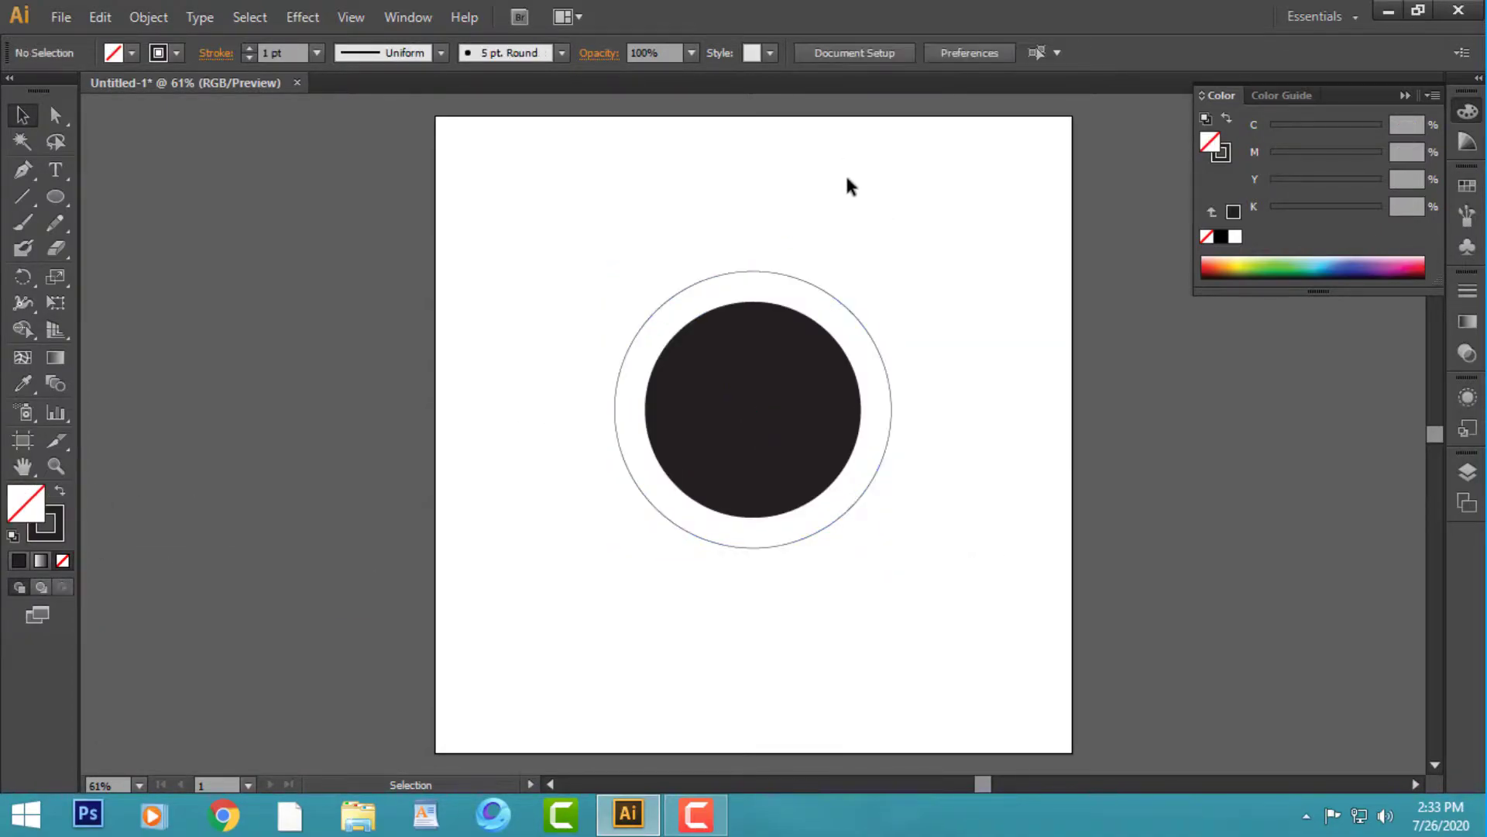
- Show rulers and add horizontal and vertical guides through the circles' centre
key("ctrl+r")
left_click(723, 433)
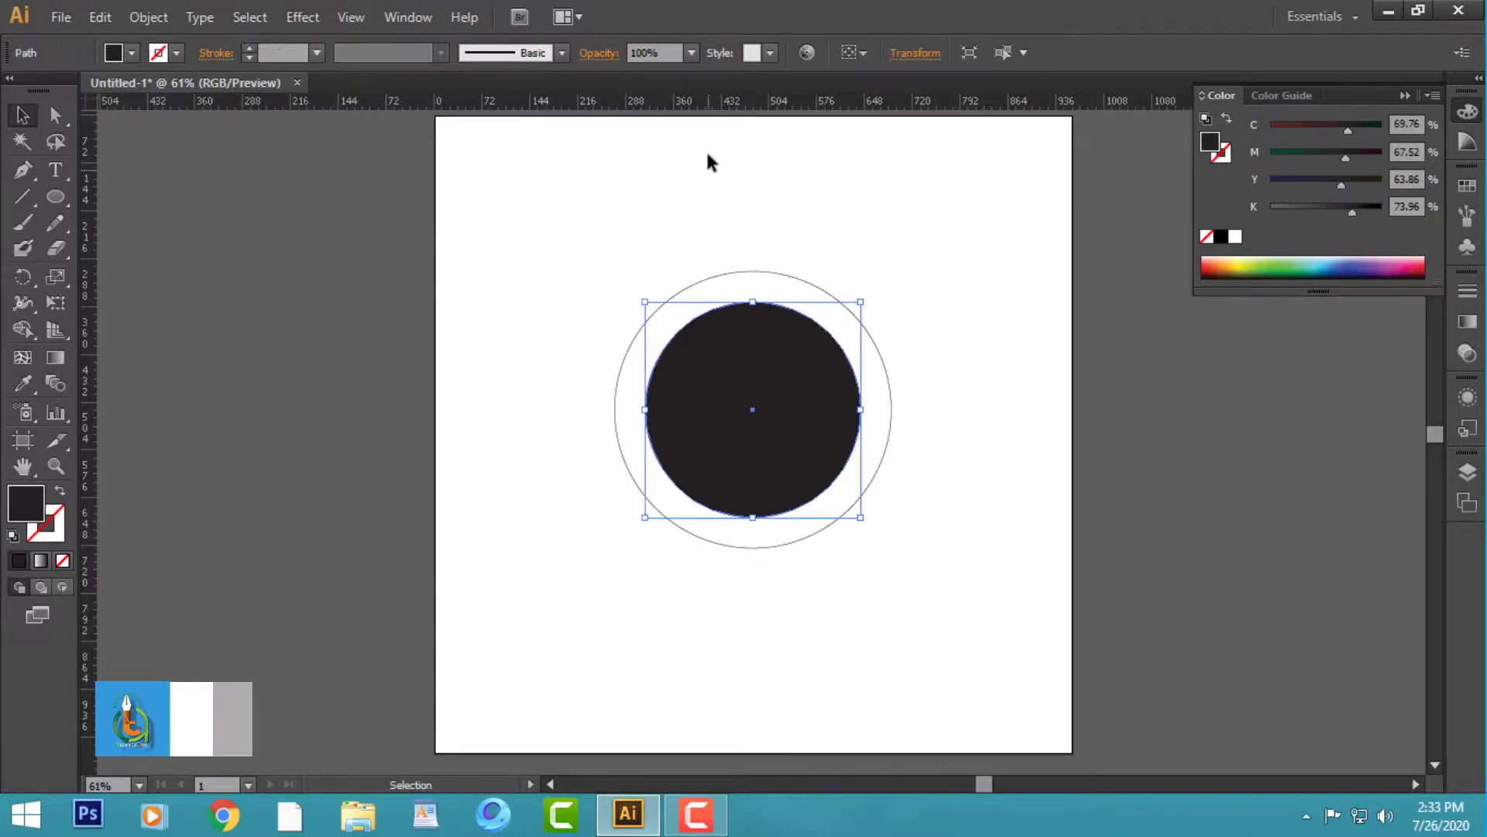
left_click_drag(707, 104, 750, 409)
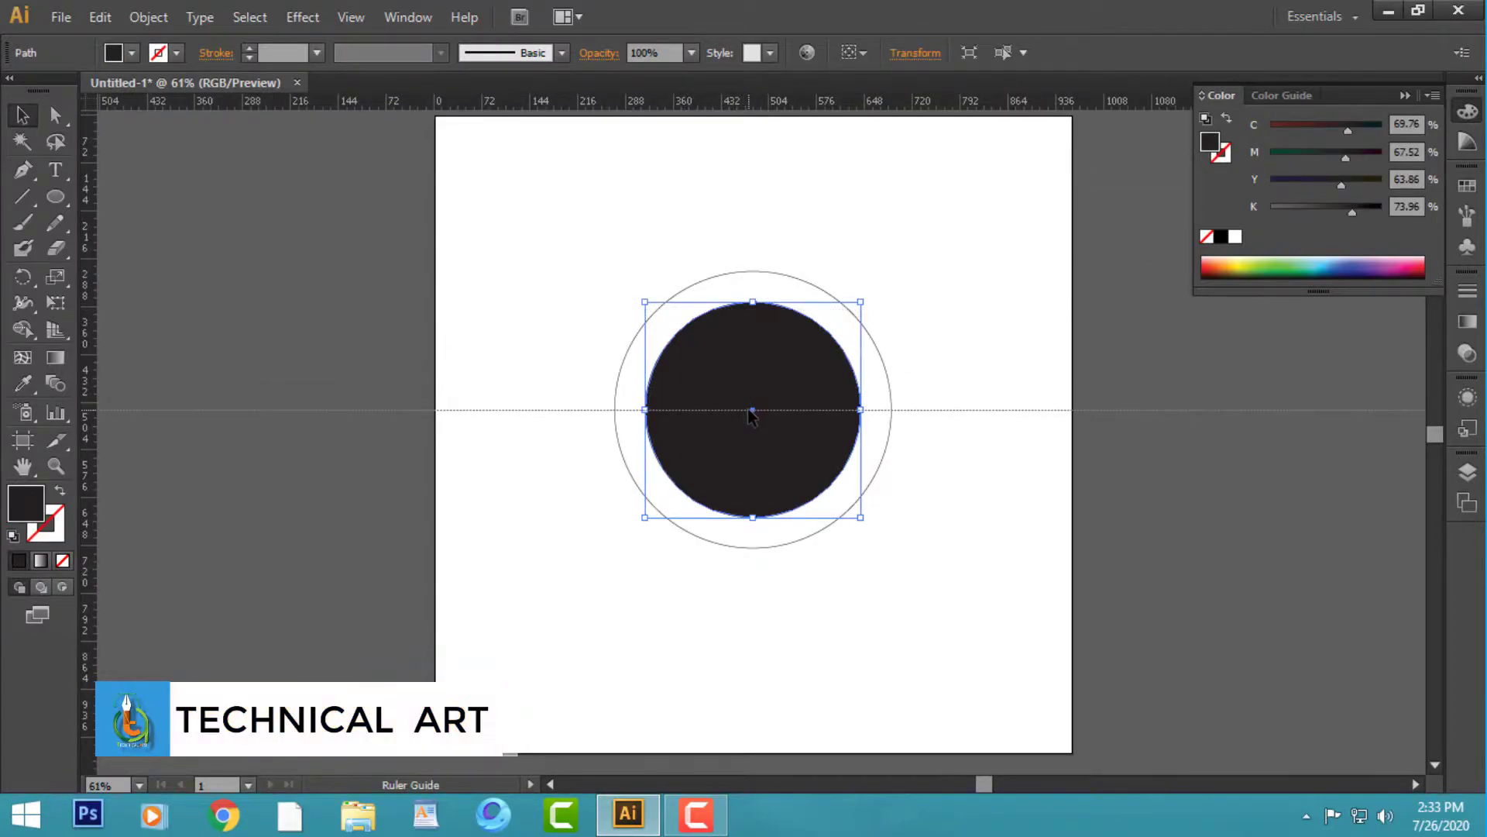
left_click_drag(848, 252, 774, 341)
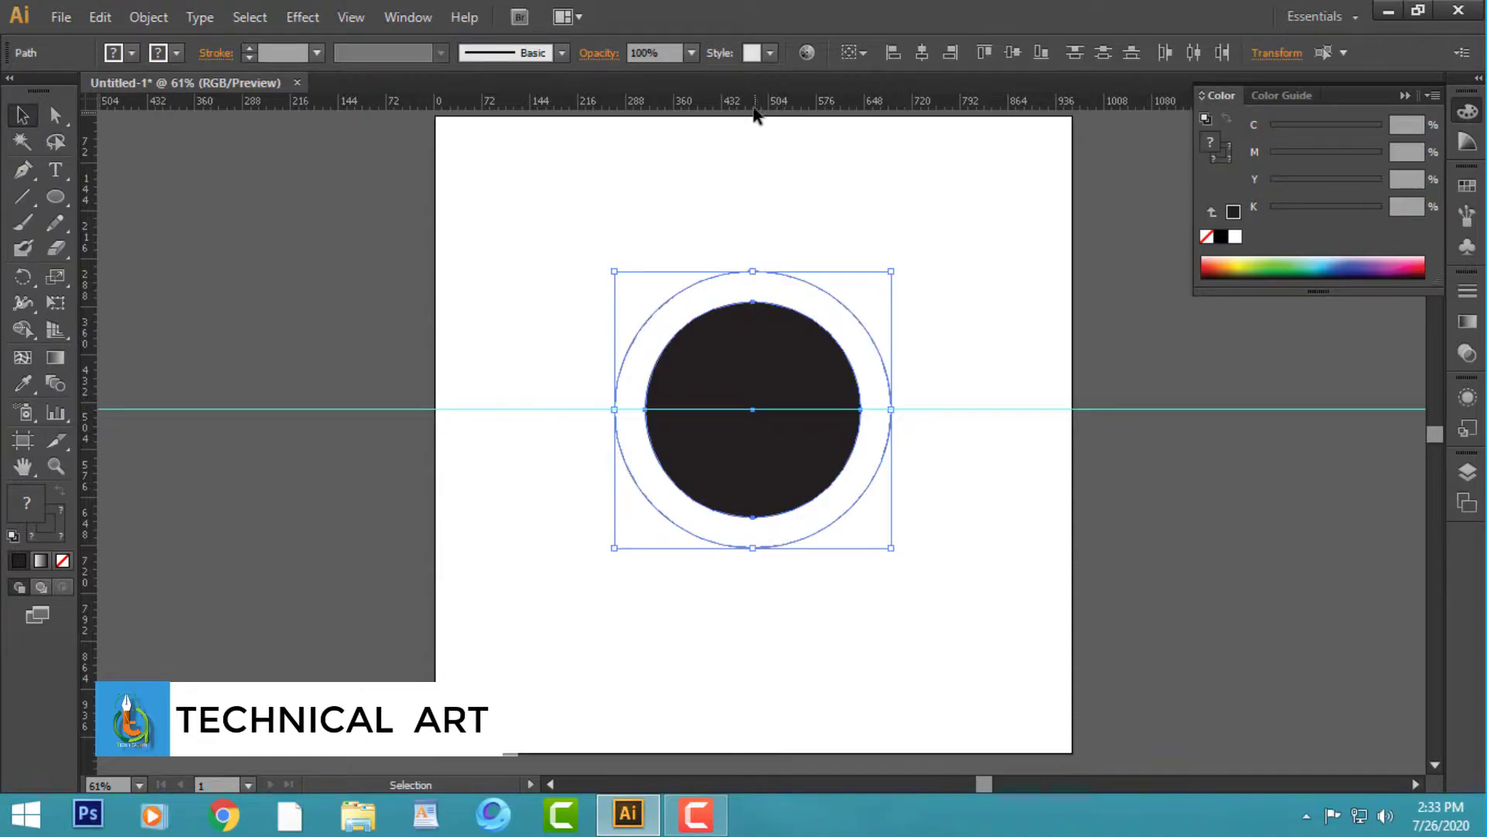
left_click_drag(756, 113, 755, 224)
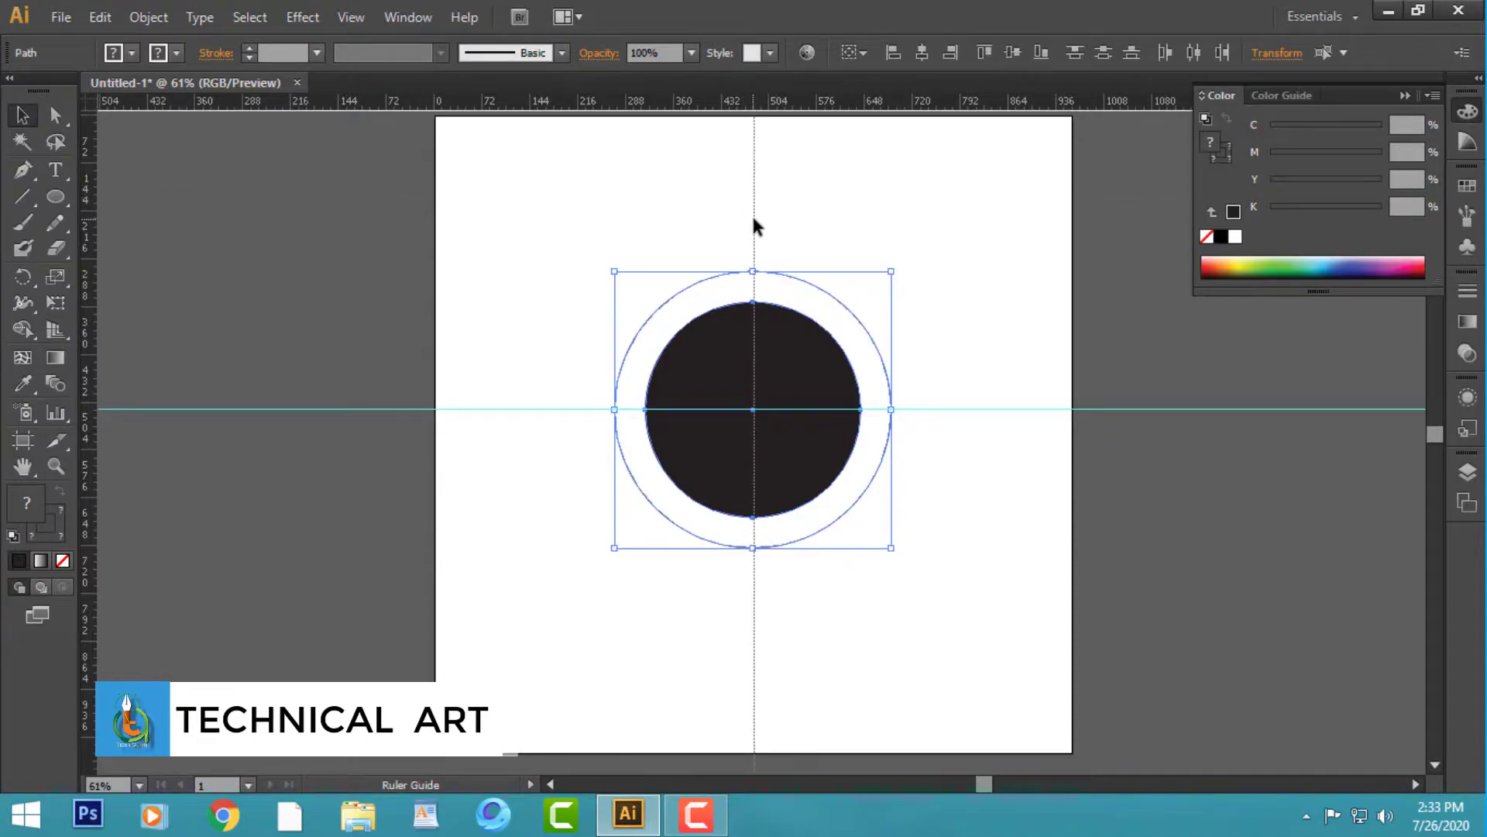
left_click_drag(926, 229, 1002, 444)
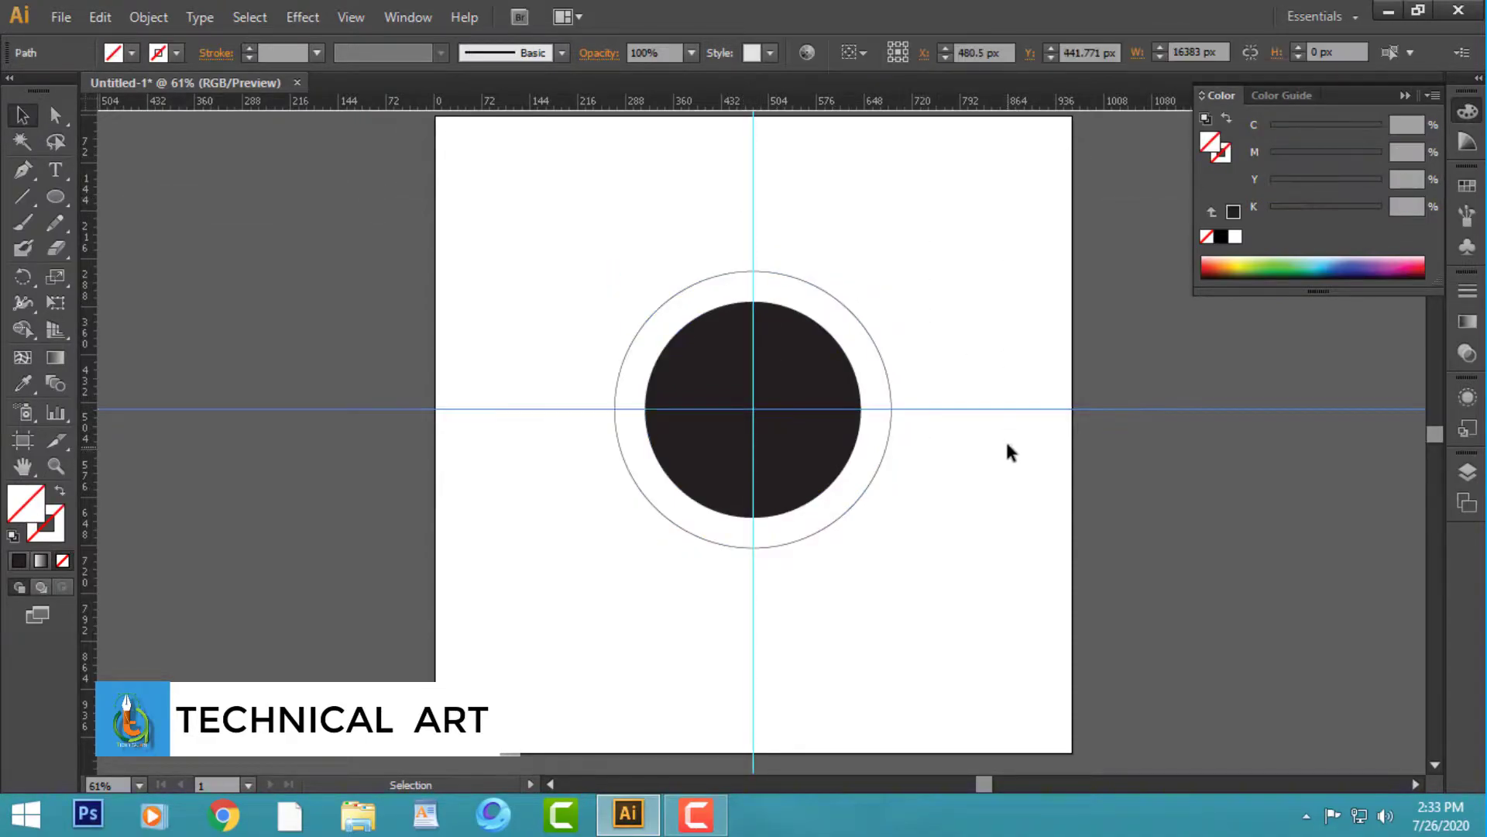
right_click(992, 332)
left_click(785, 175)
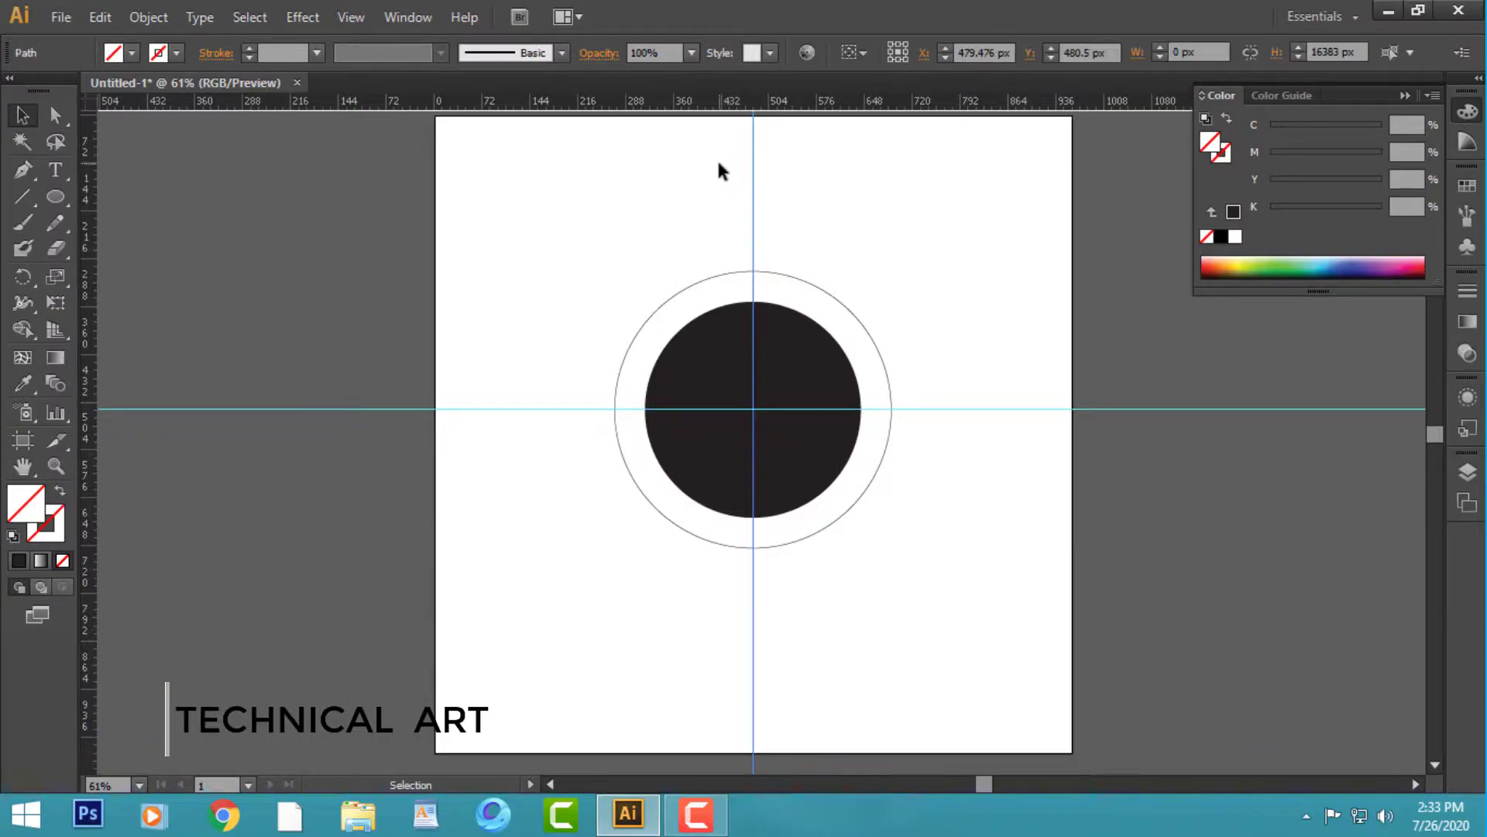
scroll(444, 468, "up", 1)
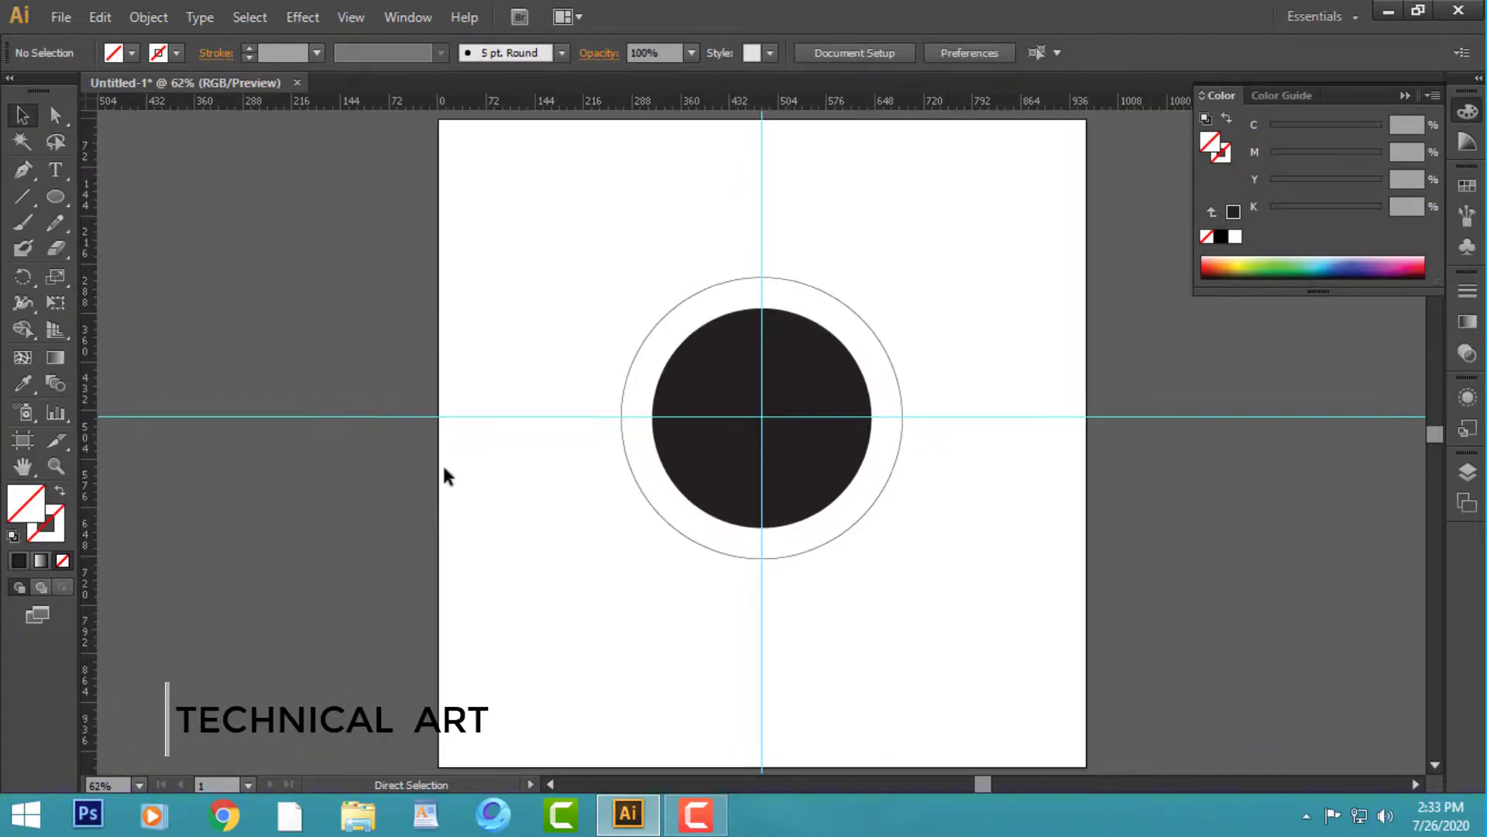
- Cut the outer ring at its left and right points and delete the bottom half
left_click(902, 402)
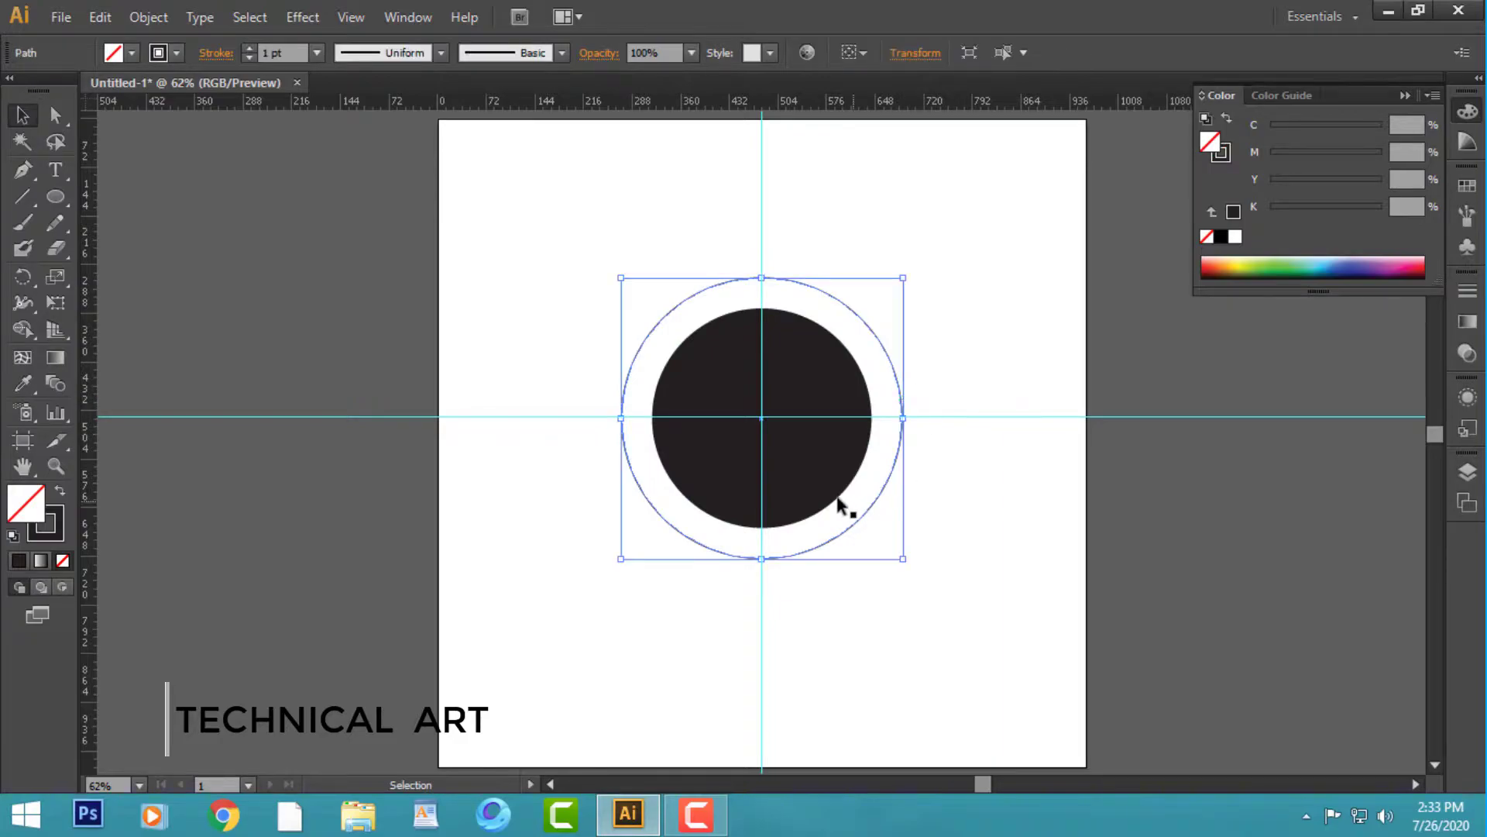
key("c")
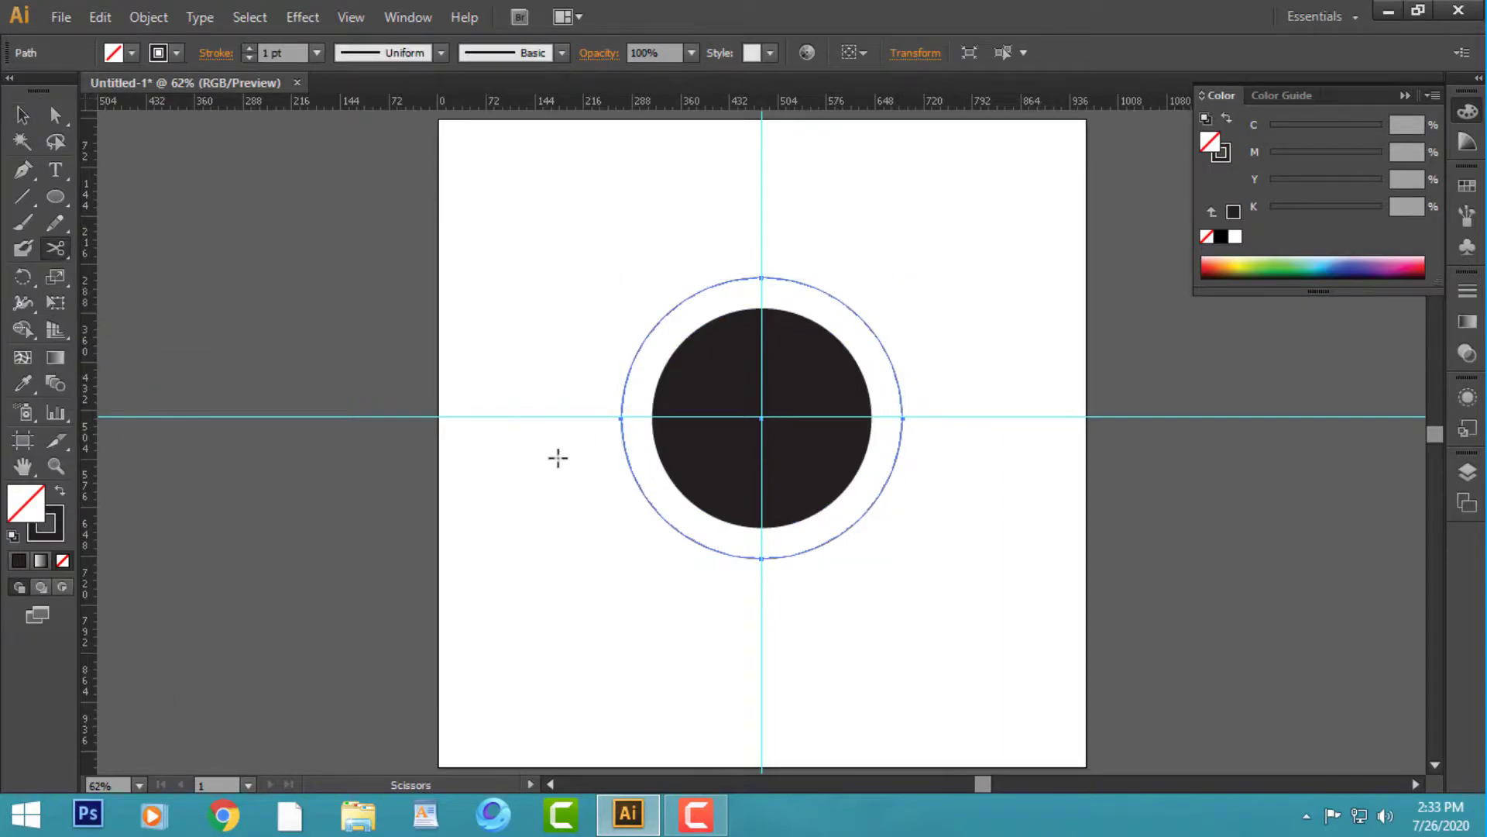
left_click(620, 418)
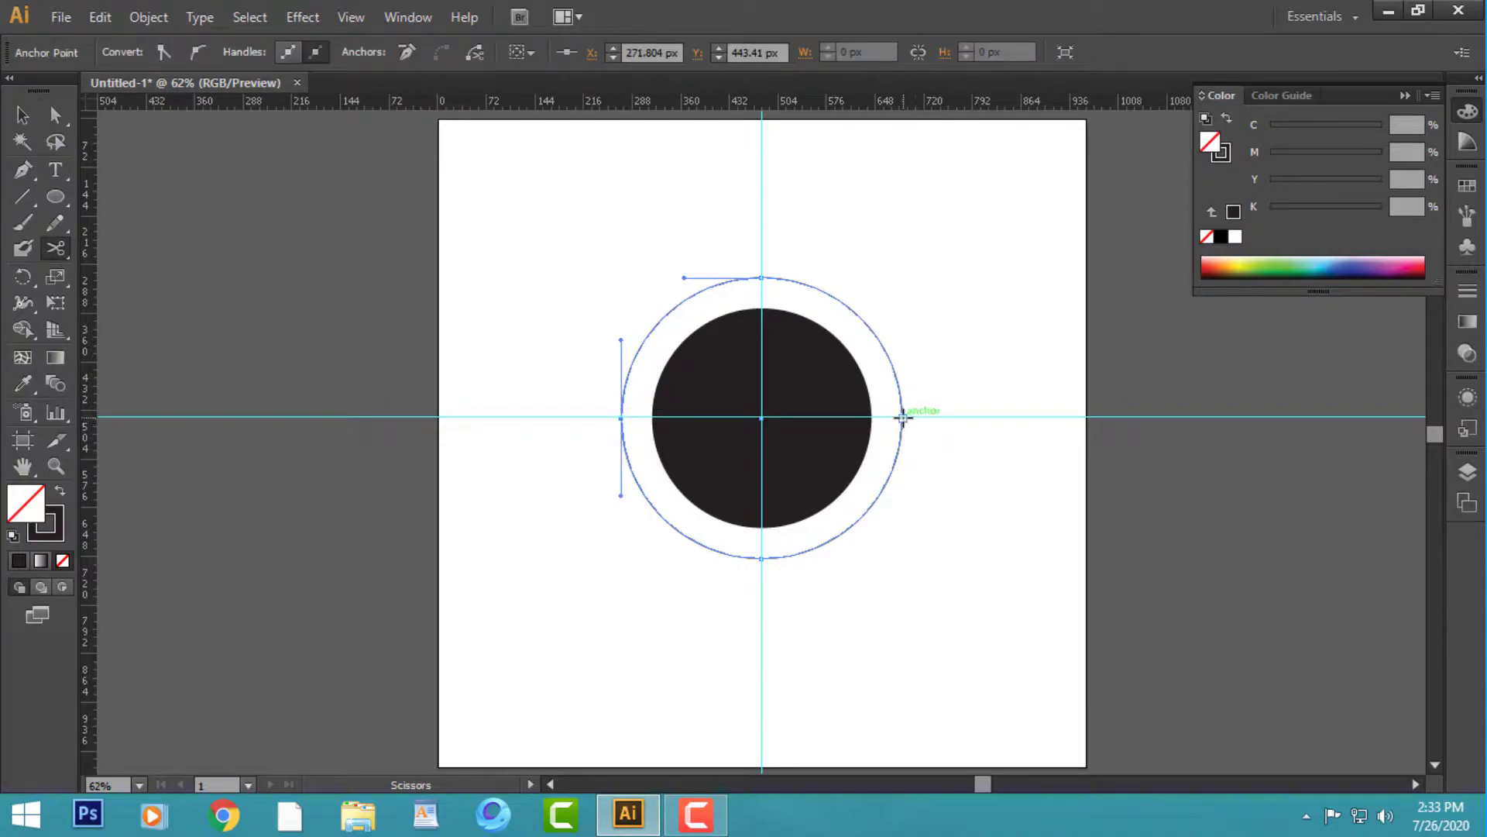
left_click(902, 417)
key("v")
left_click(666, 520)
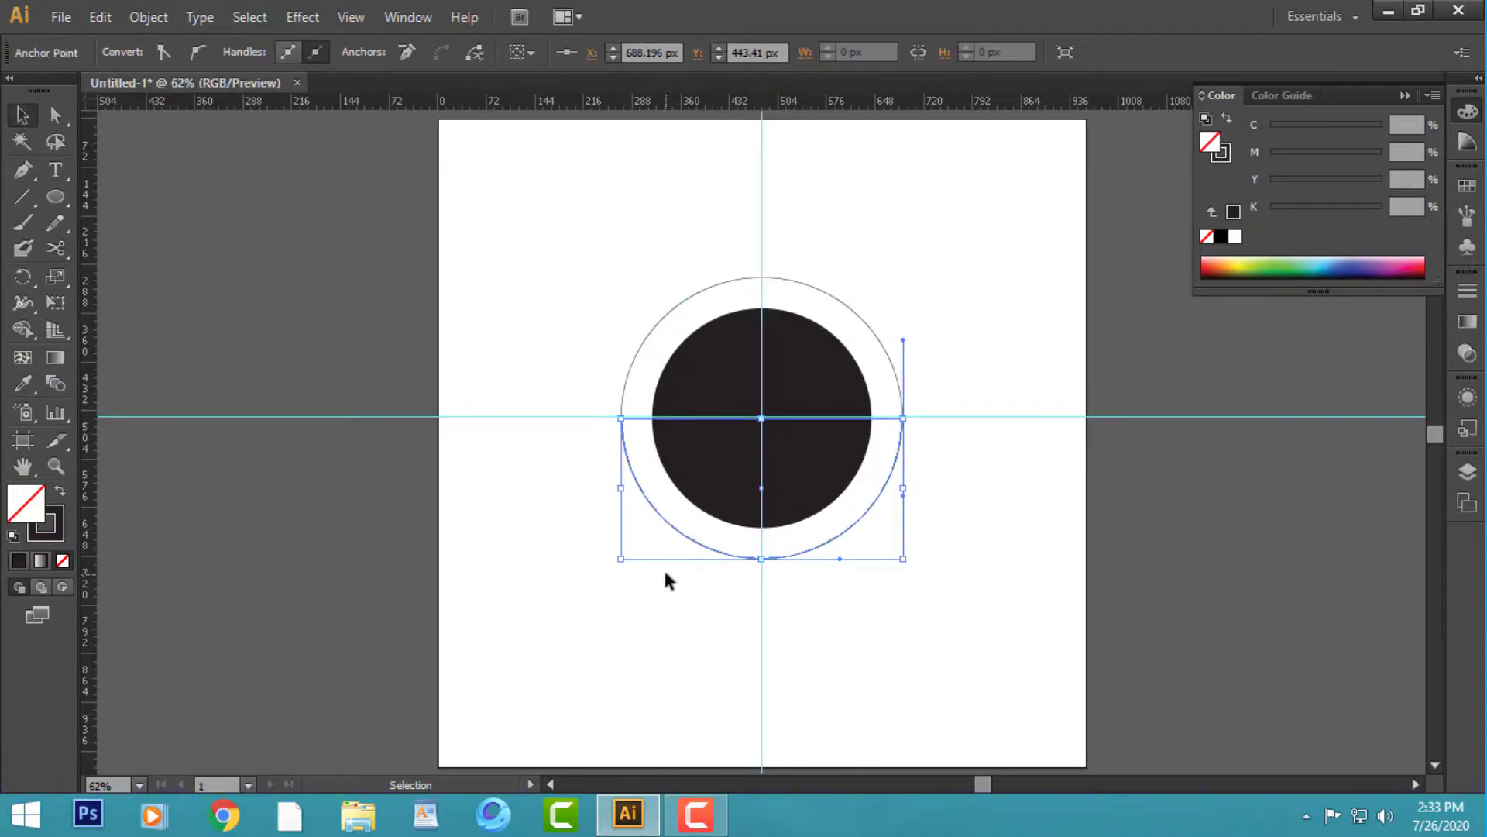
key("Delete")
- Give the top arc a 33 pt stroke with a tapered width profile
left_click(894, 369)
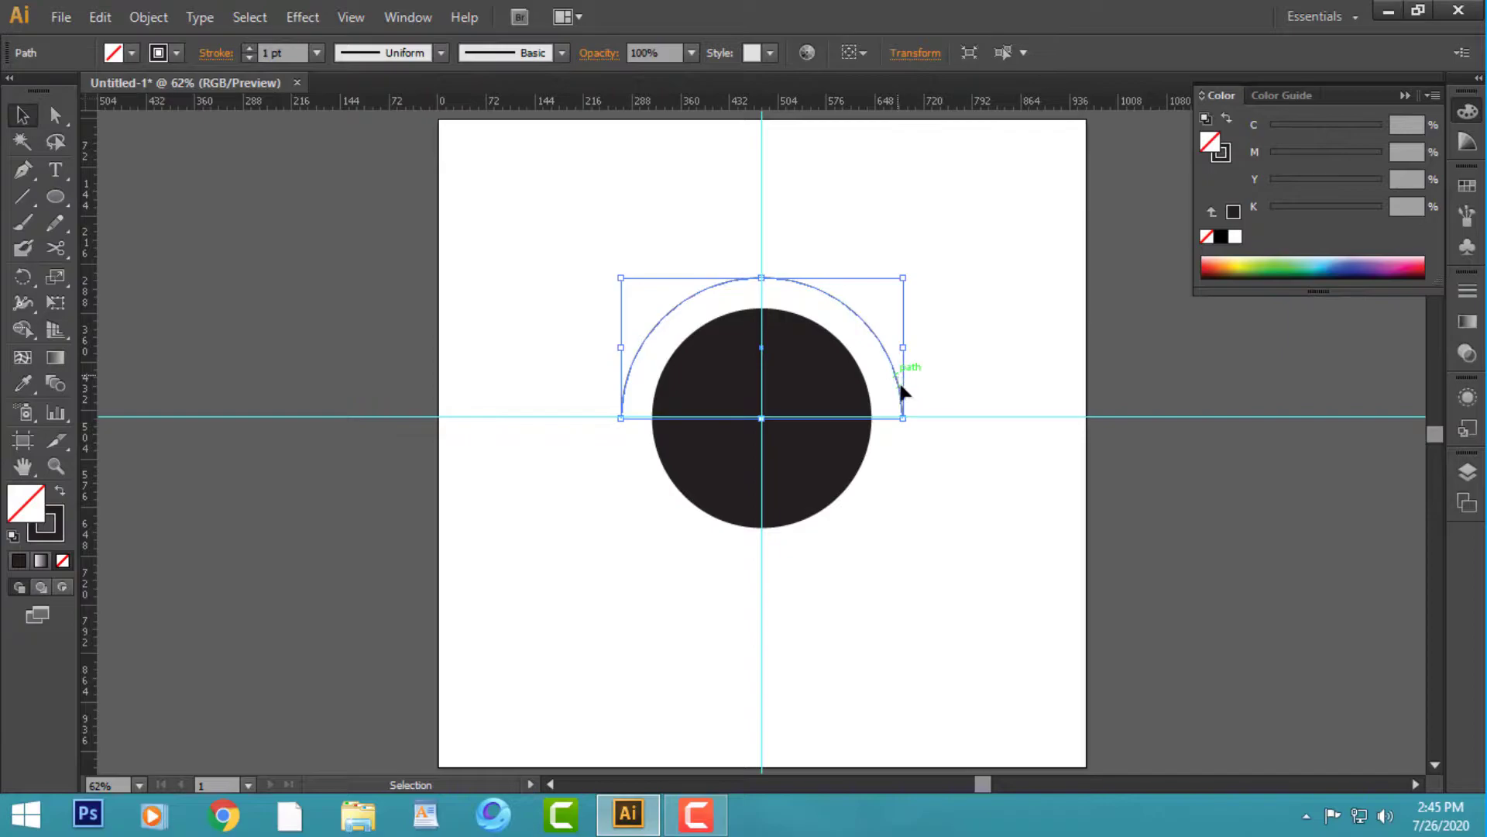
left_click(248, 47)
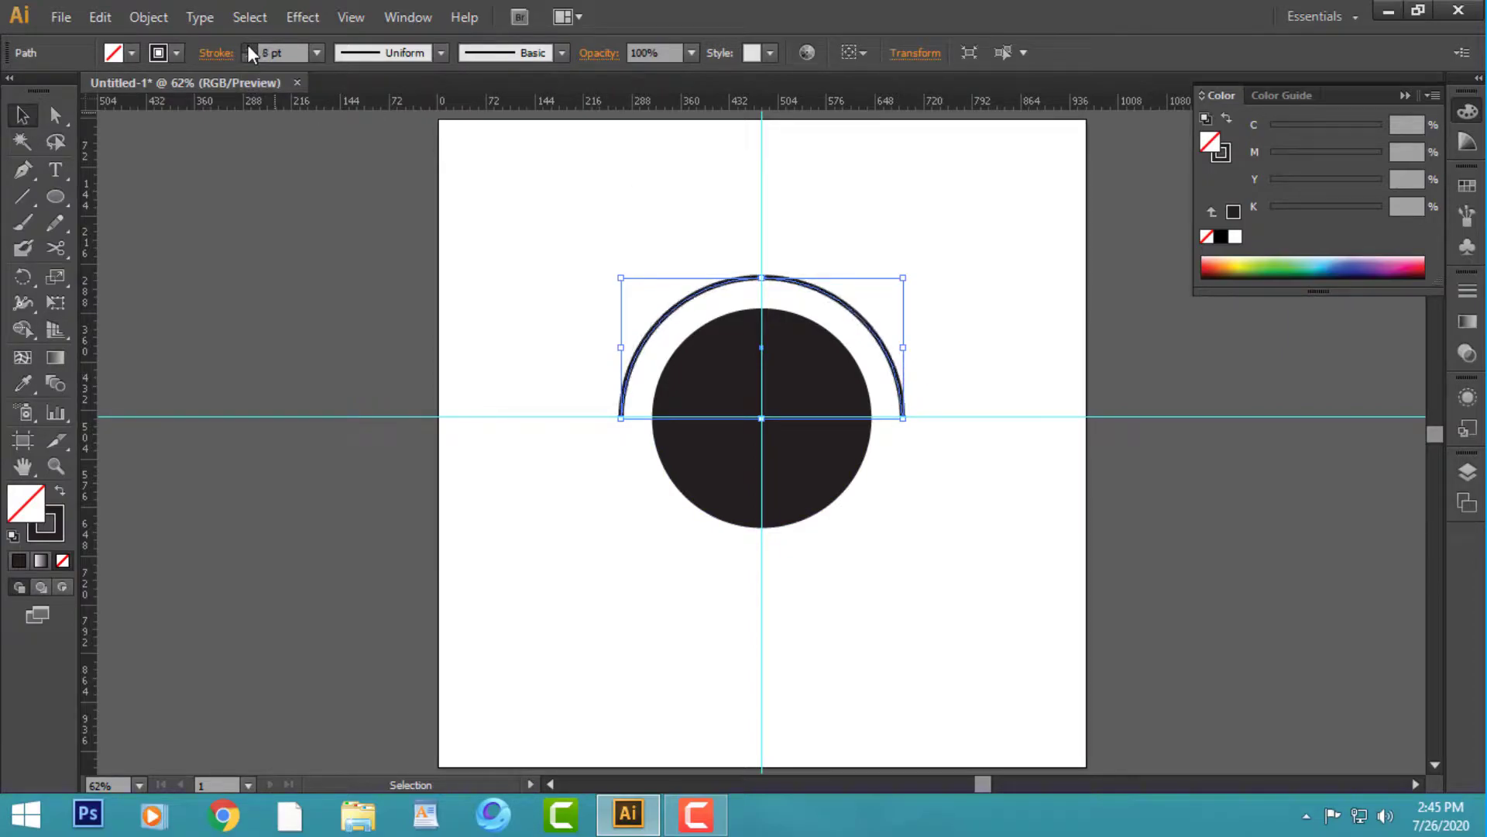
left_click(248, 46)
left_click(441, 53)
left_click(366, 221)
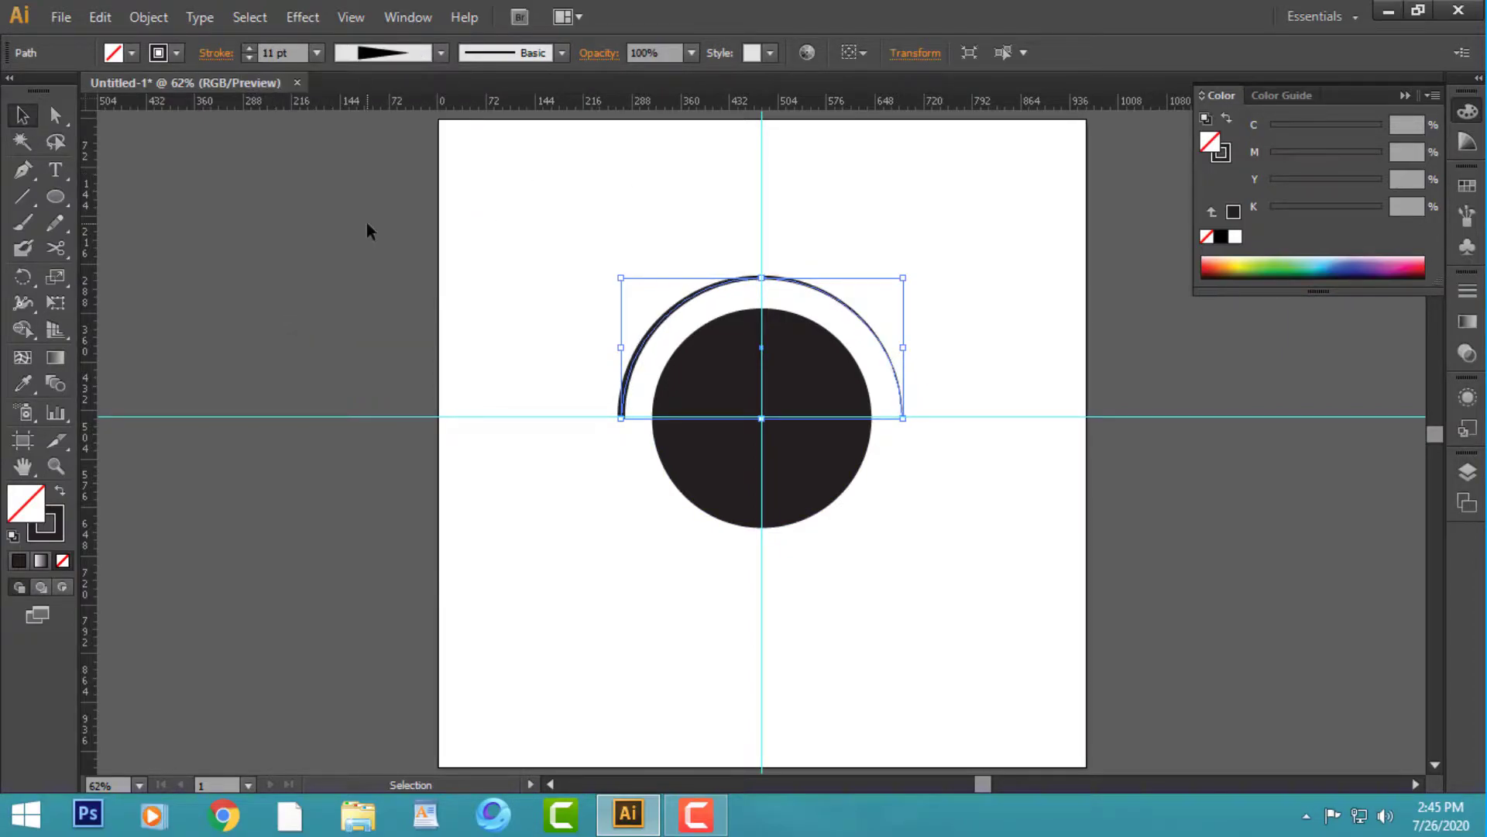
left_click(248, 48)
left_click(249, 48)
left_click(249, 48)
left_click(248, 48)
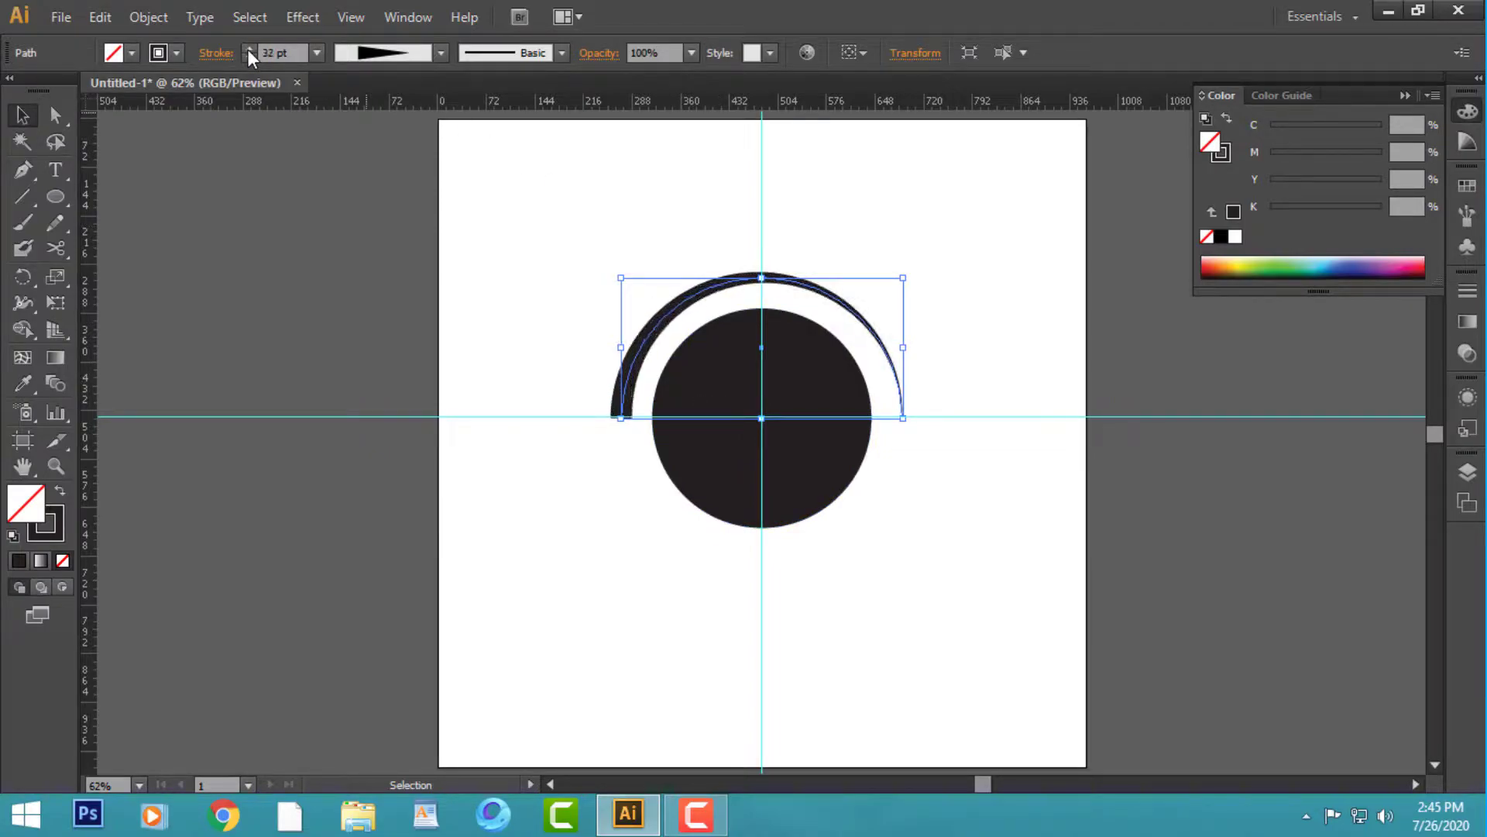
left_click(248, 48)
- Reflect the tapered arc across a vertical axis so it thickens toward the right
right_click(811, 311)
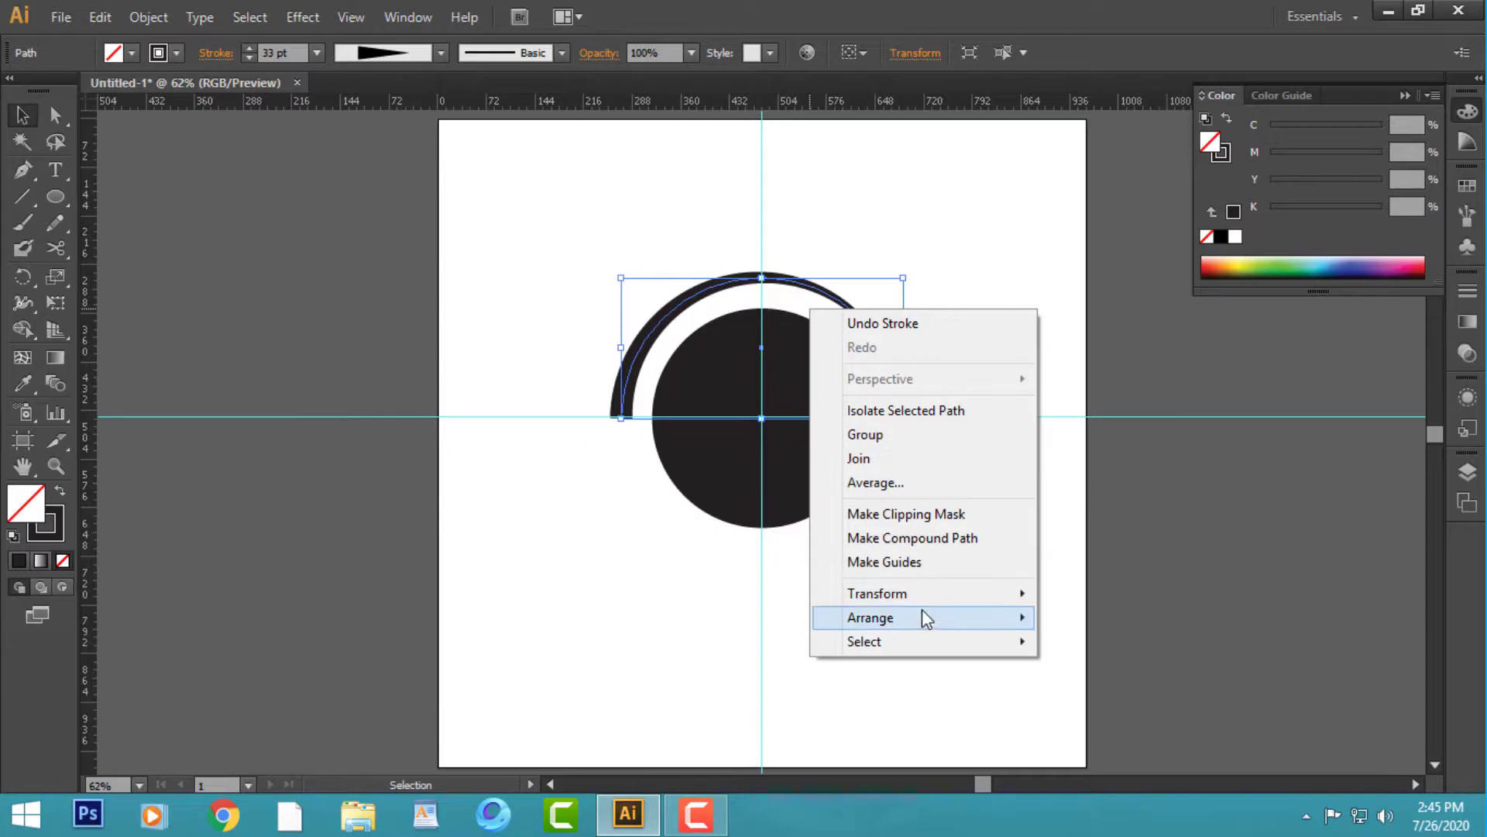
mouse_move(877, 593)
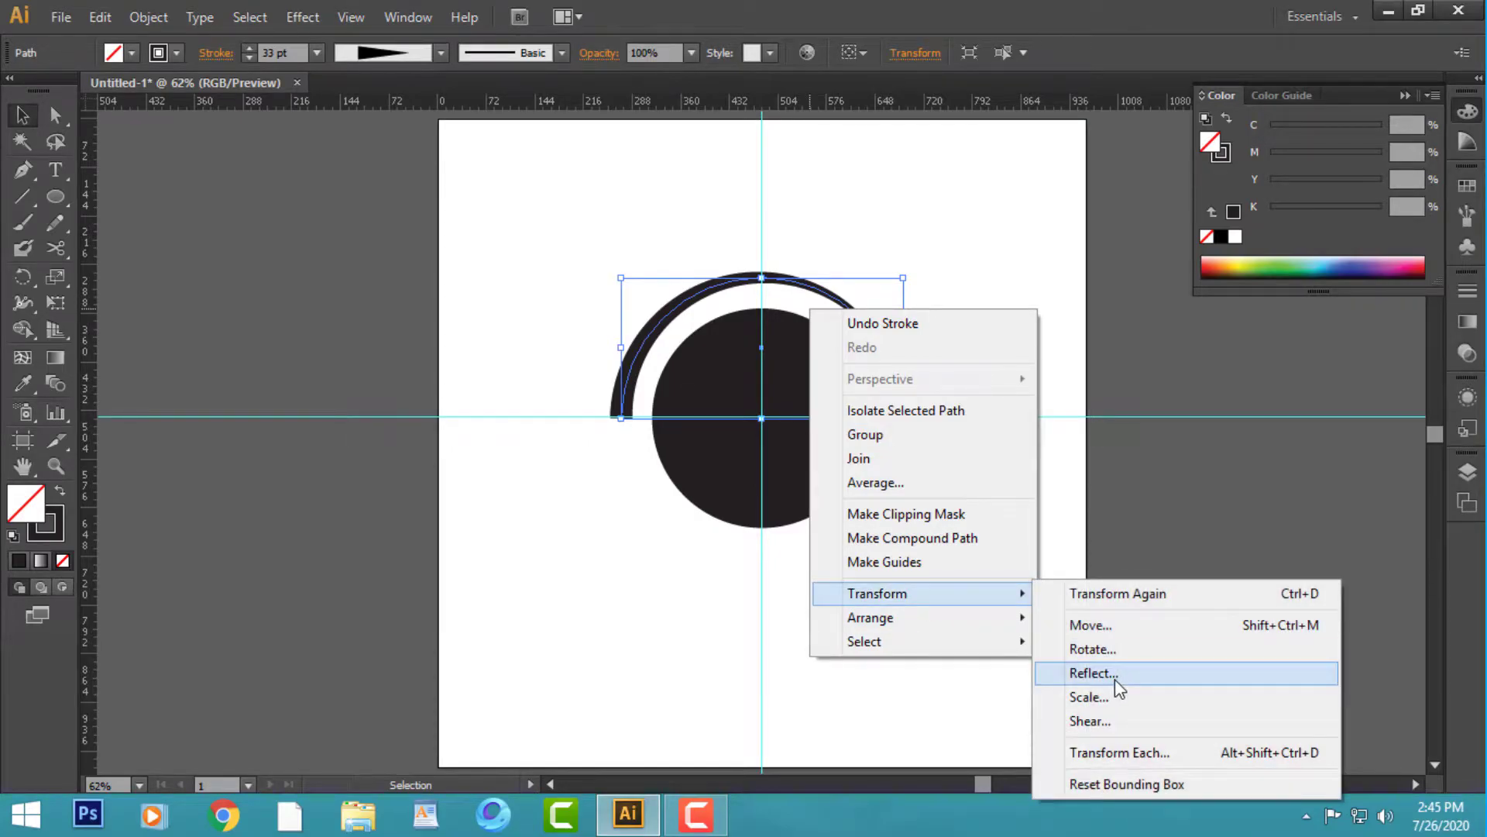
left_click(1114, 681)
left_click(1183, 626)
left_click(1061, 574)
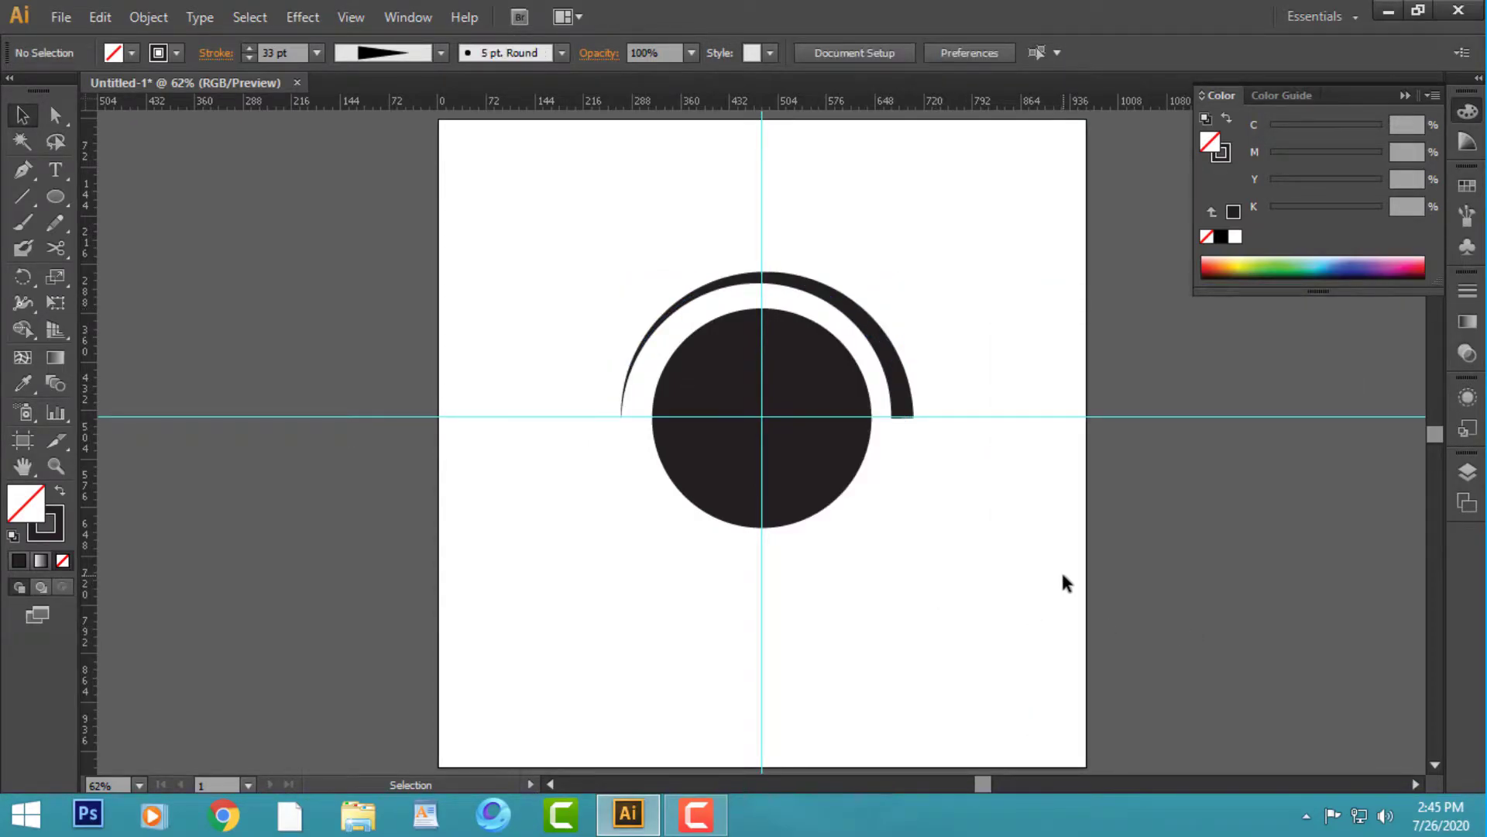
left_click(790, 471)
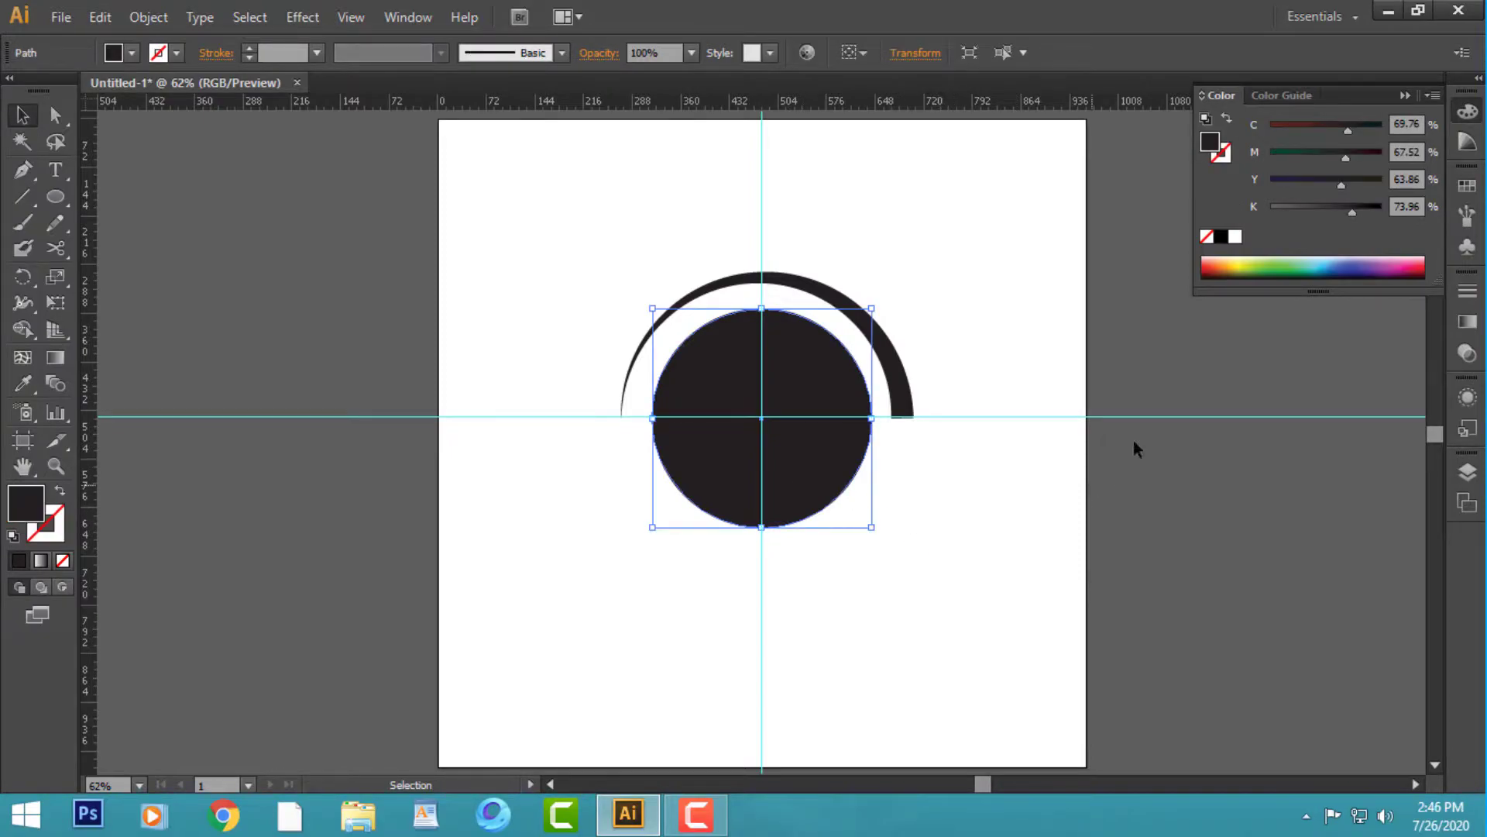
- Fill the circle with a yellowish orange
left_click(1224, 264)
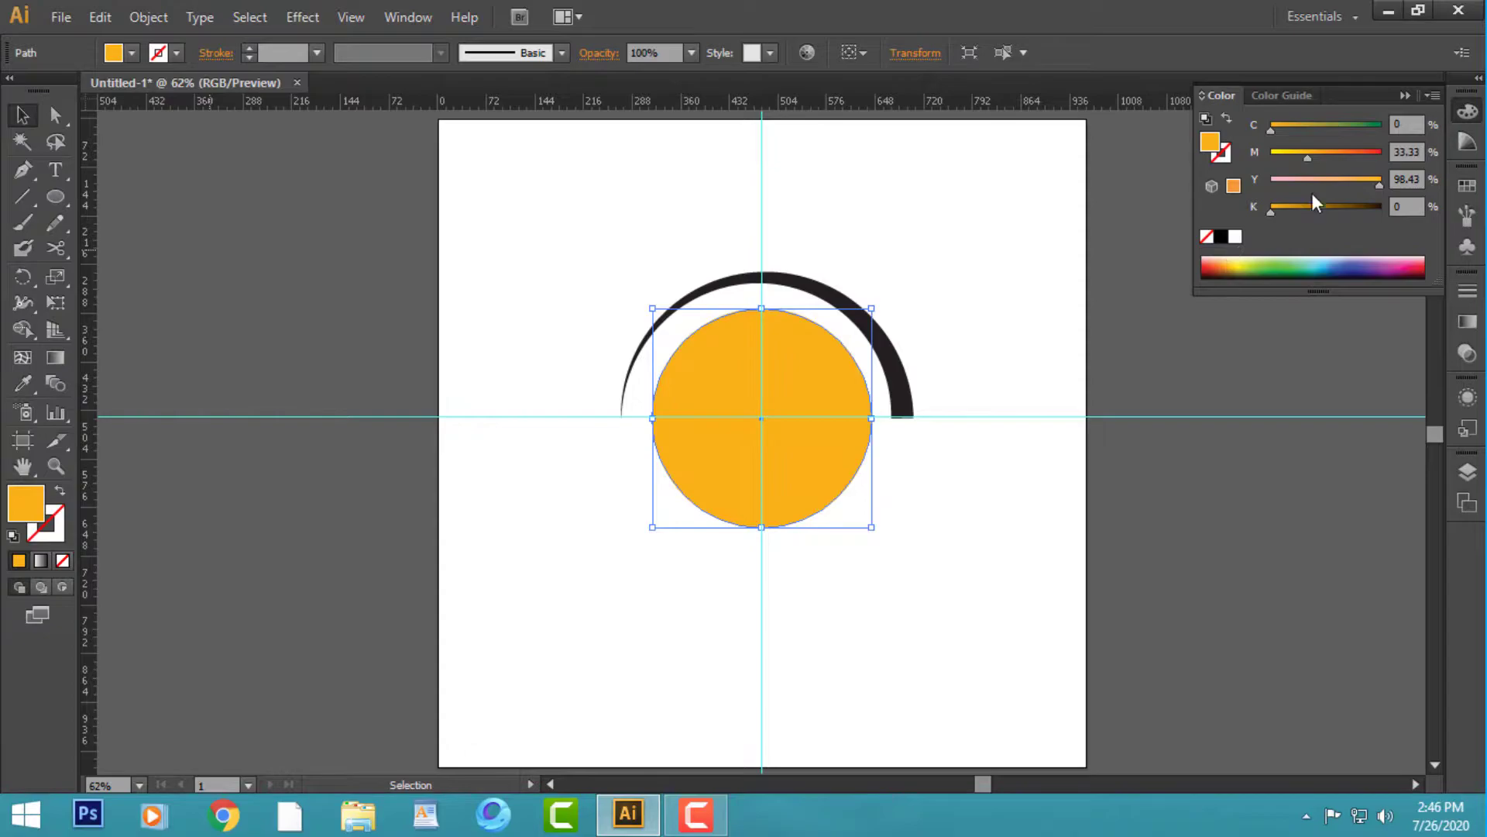
left_click_drag(1370, 185, 1385, 184)
left_click(923, 364)
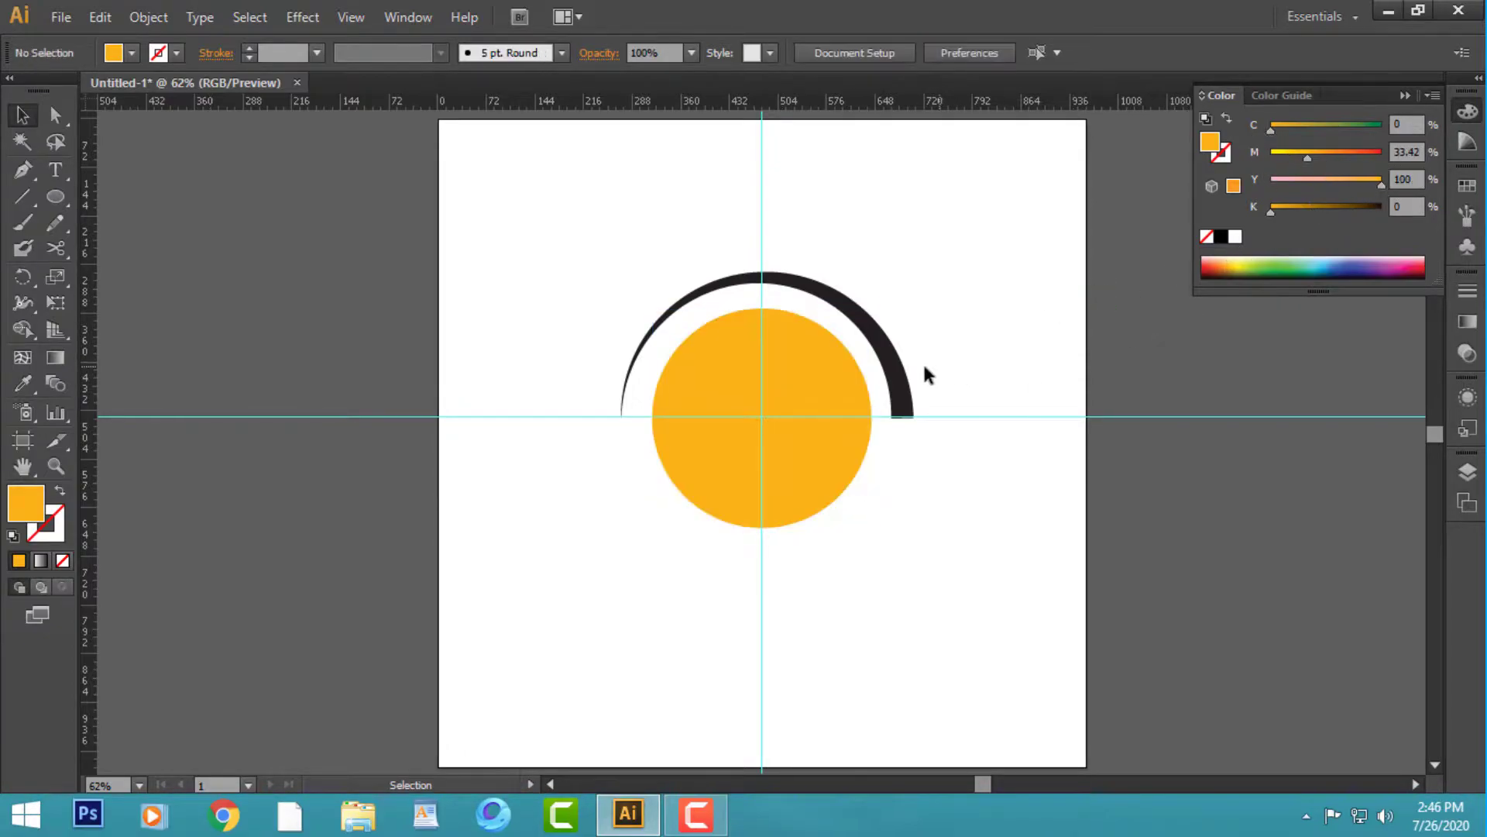
- Expand the arc's appearance into a shape and eyedrop the circle's orange onto it
left_click(898, 402)
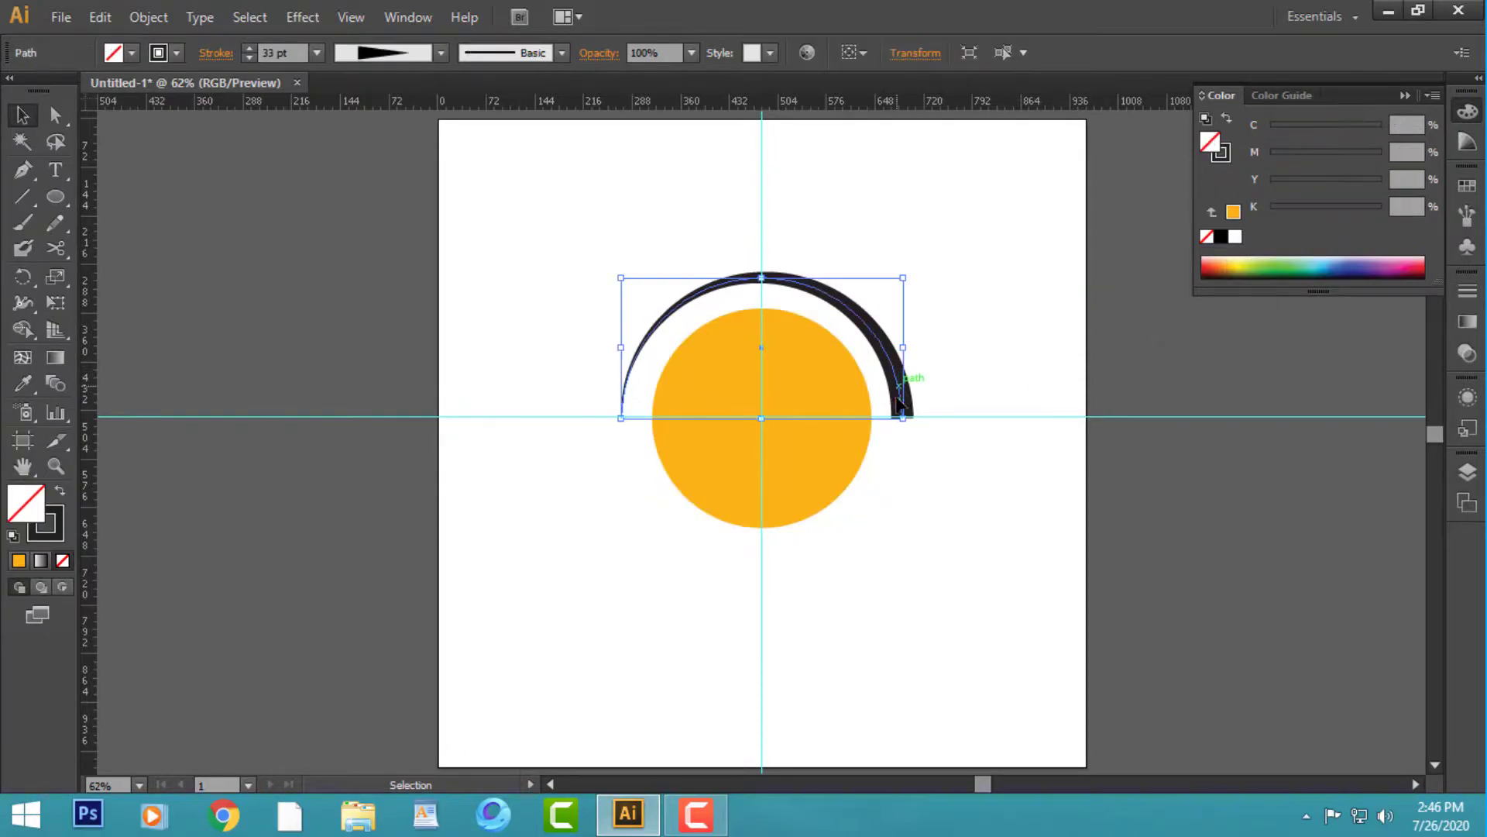
left_click(148, 17)
left_click(209, 271)
left_click(969, 438)
left_click(900, 388)
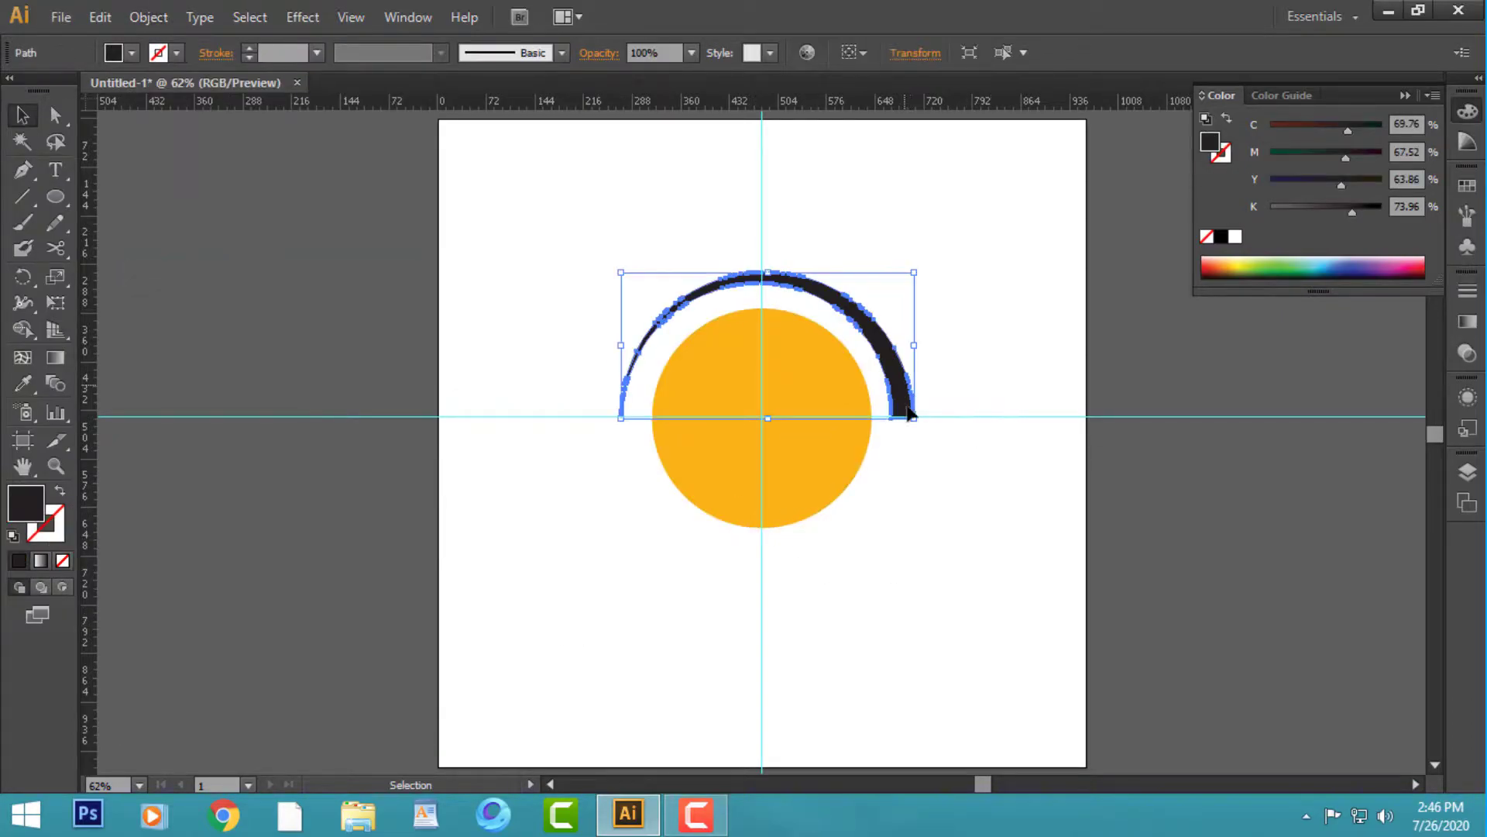
left_click(22, 382)
left_click(667, 368)
key("v")
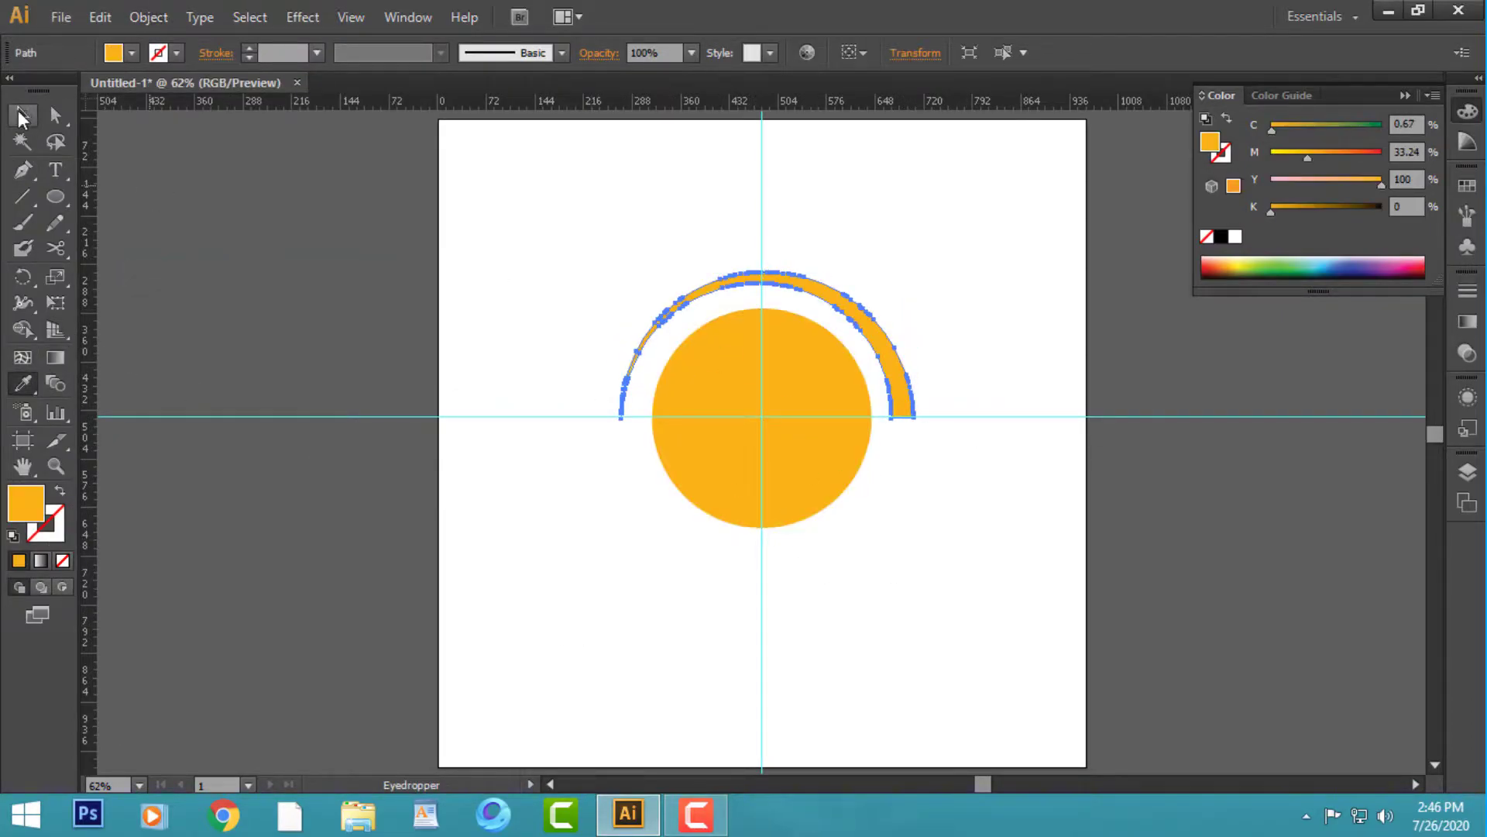
- Place a copy of the arc just below it and deepen its orange to 47% Magenta
key("ctrl+plus")
key("ctrl+plus")
key("v")
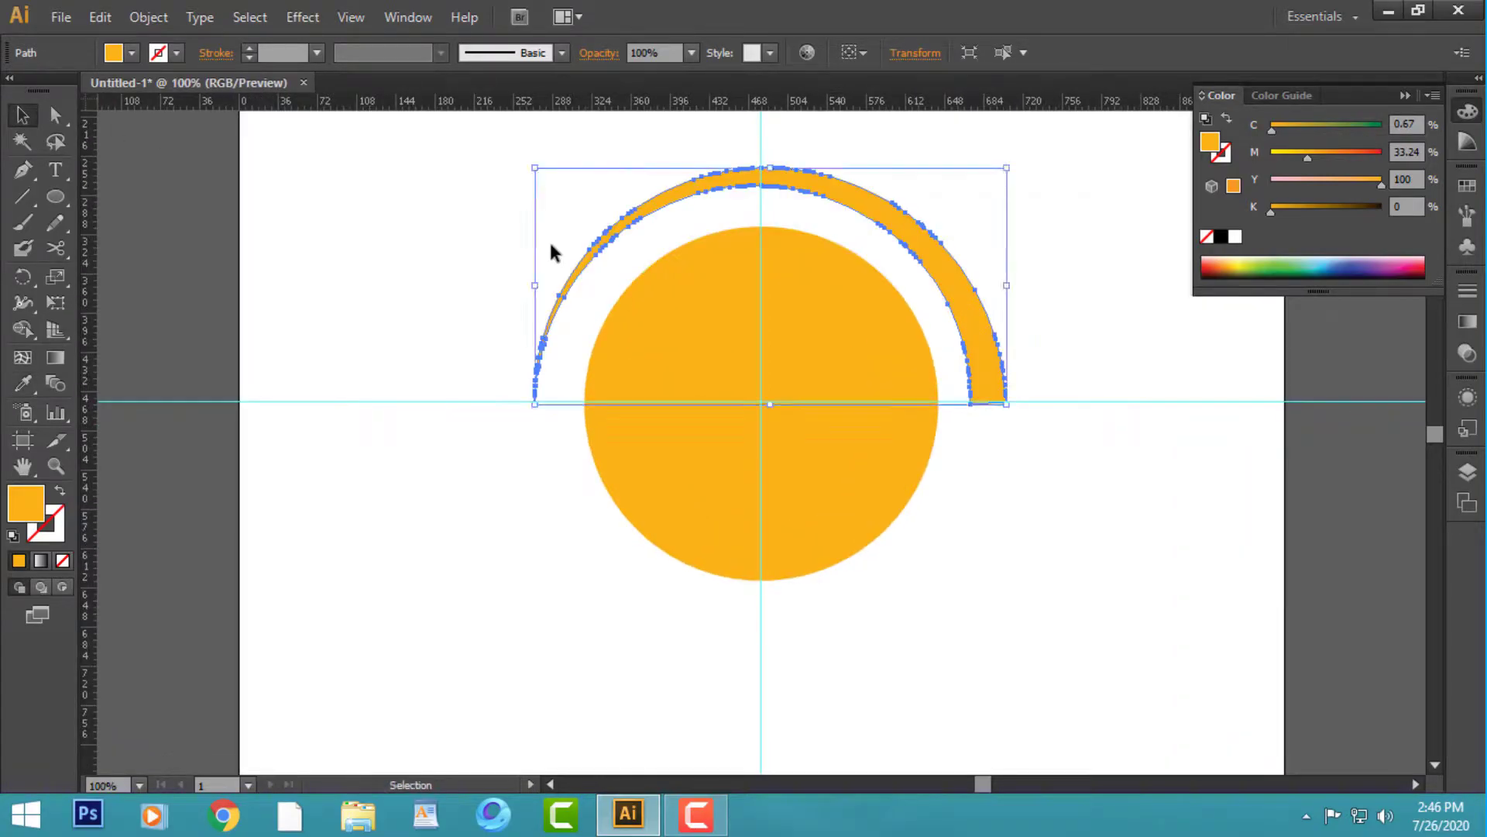
scroll(747, 454, "up", 2)
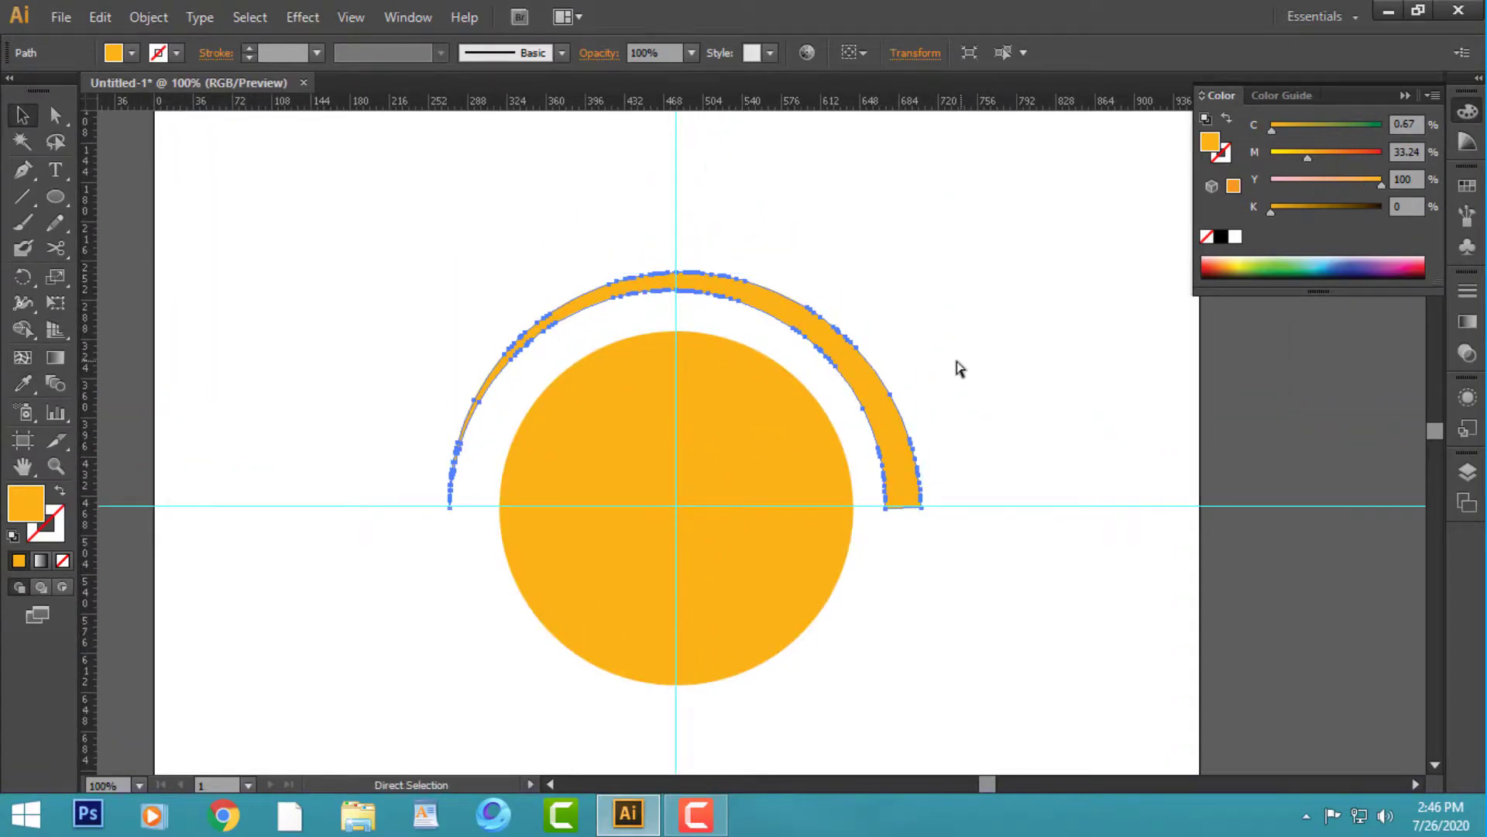
left_click_drag(874, 391, 877, 400)
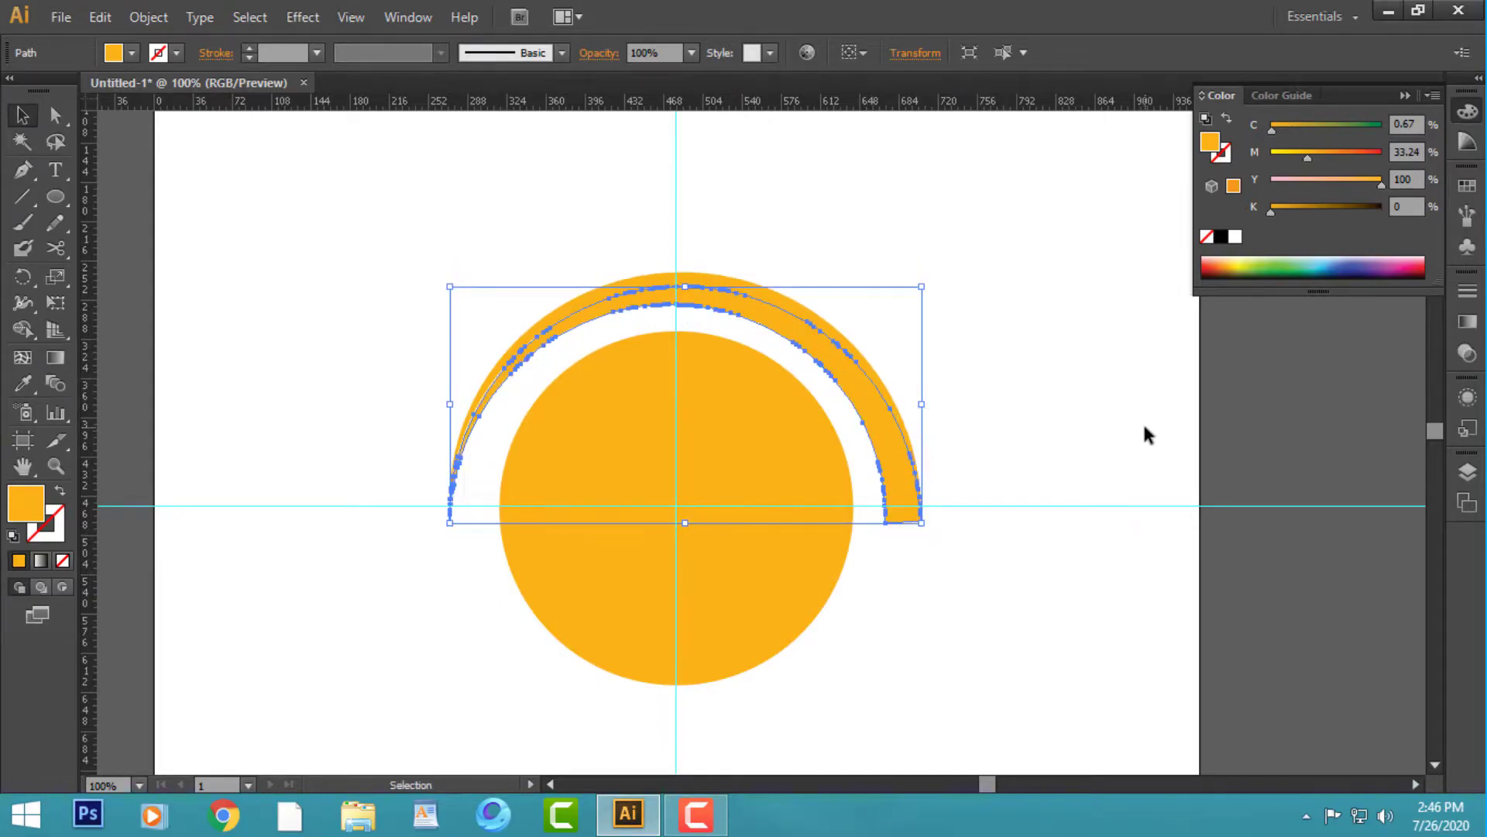
left_click(1322, 152)
left_click(1014, 420)
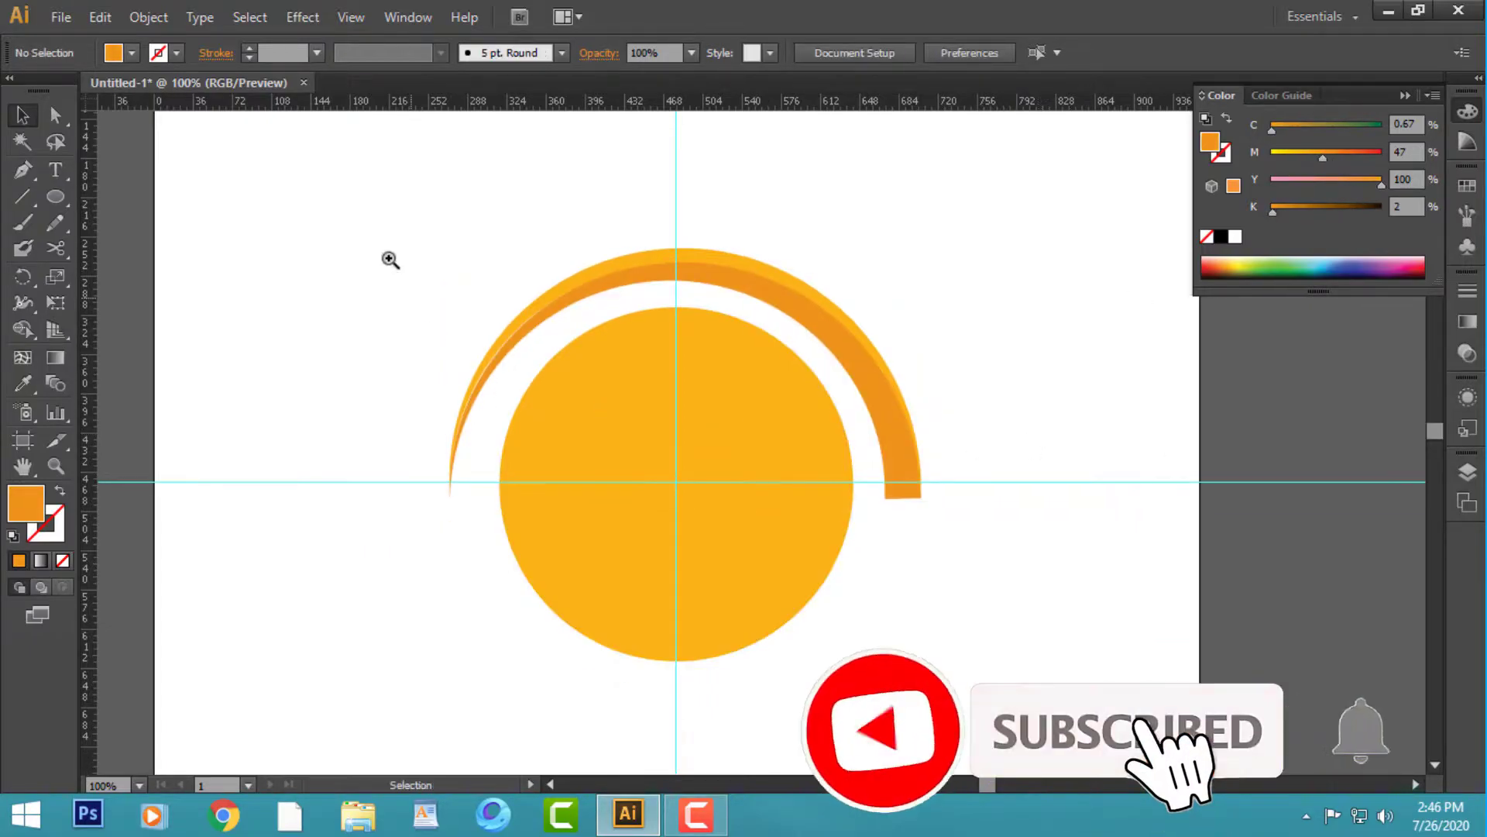
left_click_drag(418, 294, 685, 430)
key("ctrl+minus")
key("ctrl+minus")
- Nudge the darker arc slightly upward
key("v")
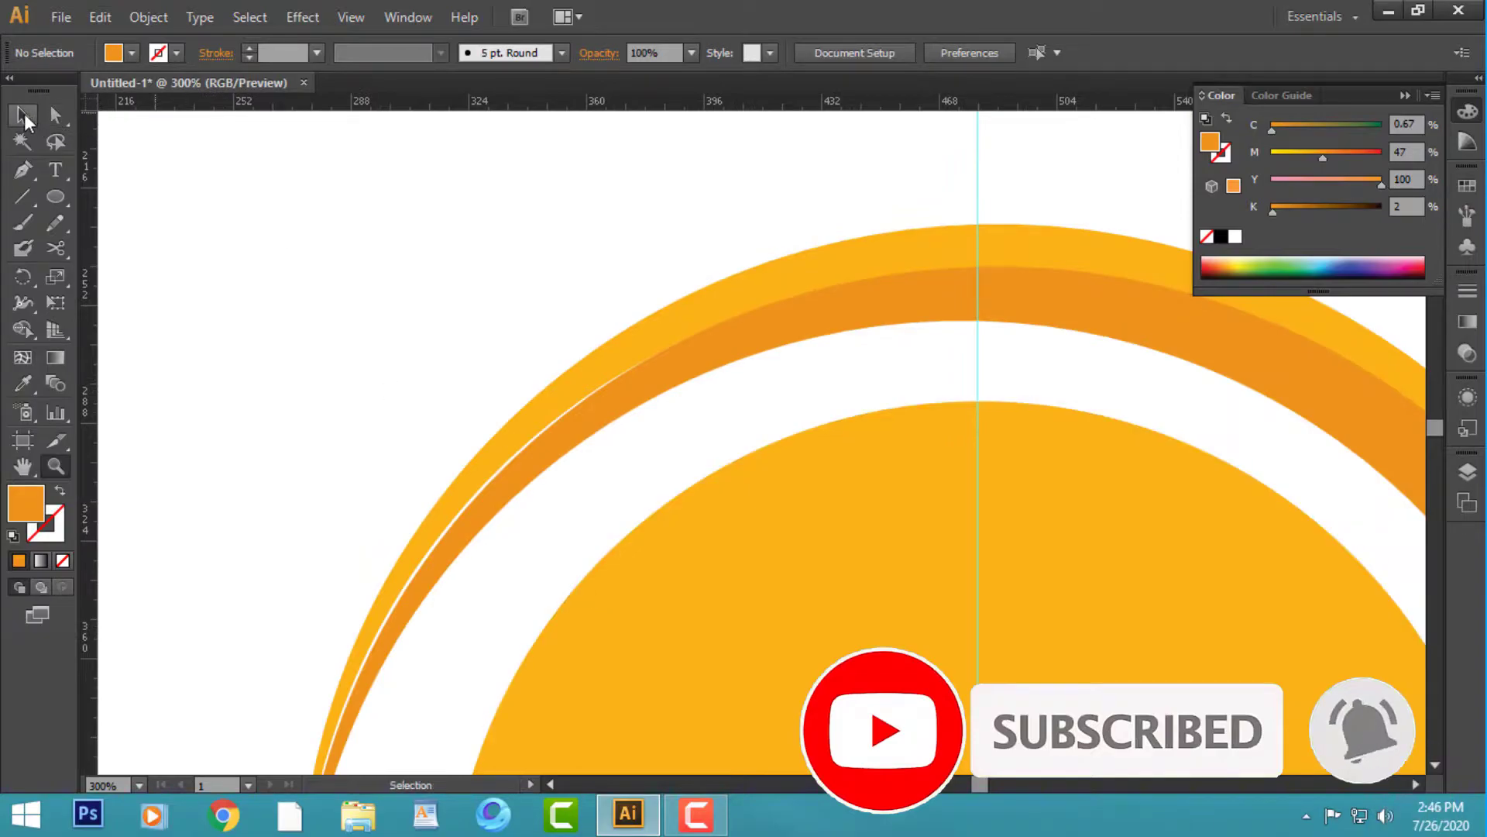
left_click_drag(849, 325, 848, 309)
left_click(248, 421)
key("ctrl+minus")
key("ctrl+minus")
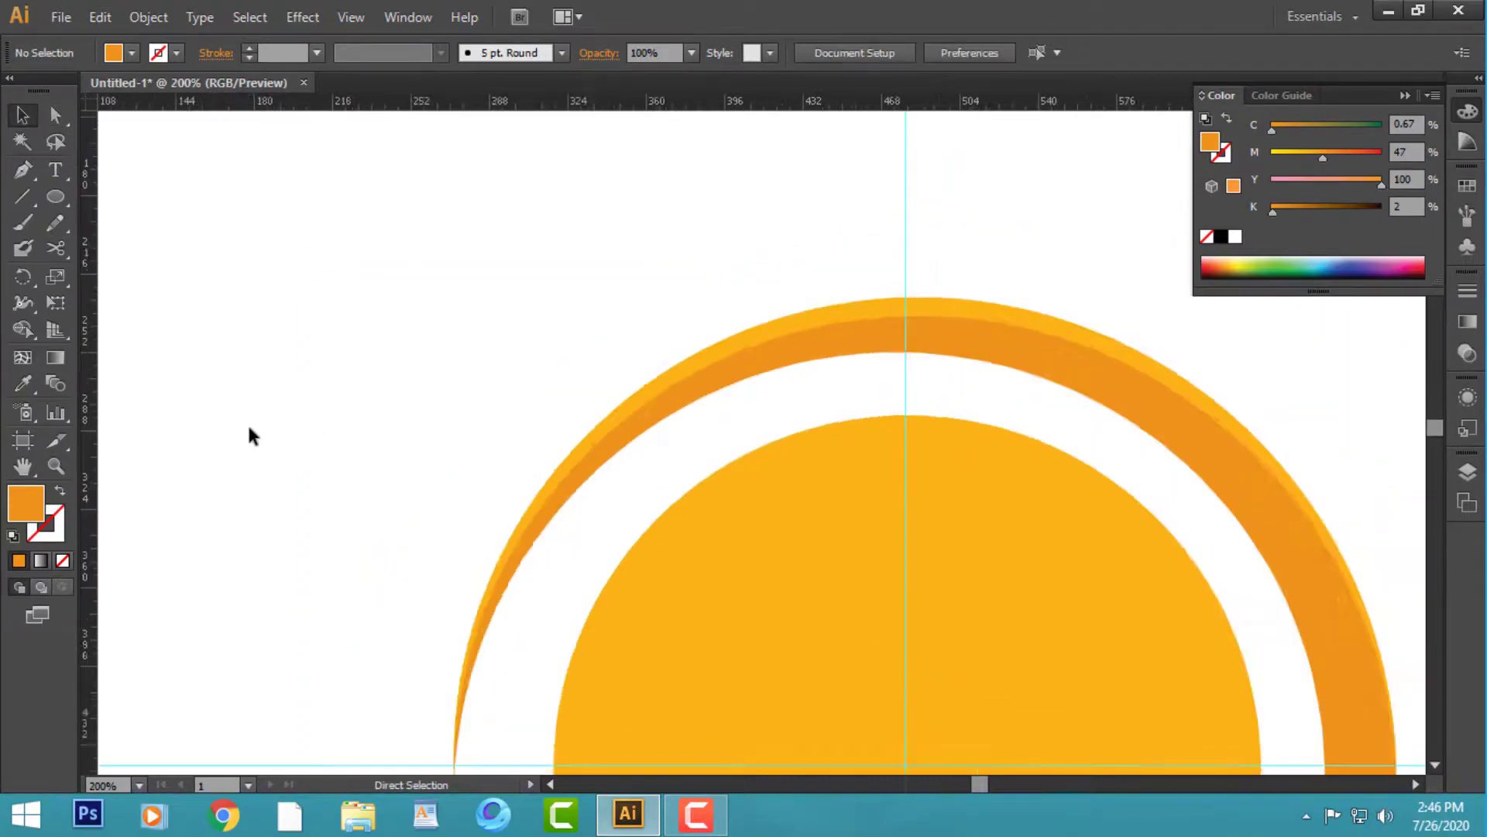
key("shift+Tab")
key("Tab")
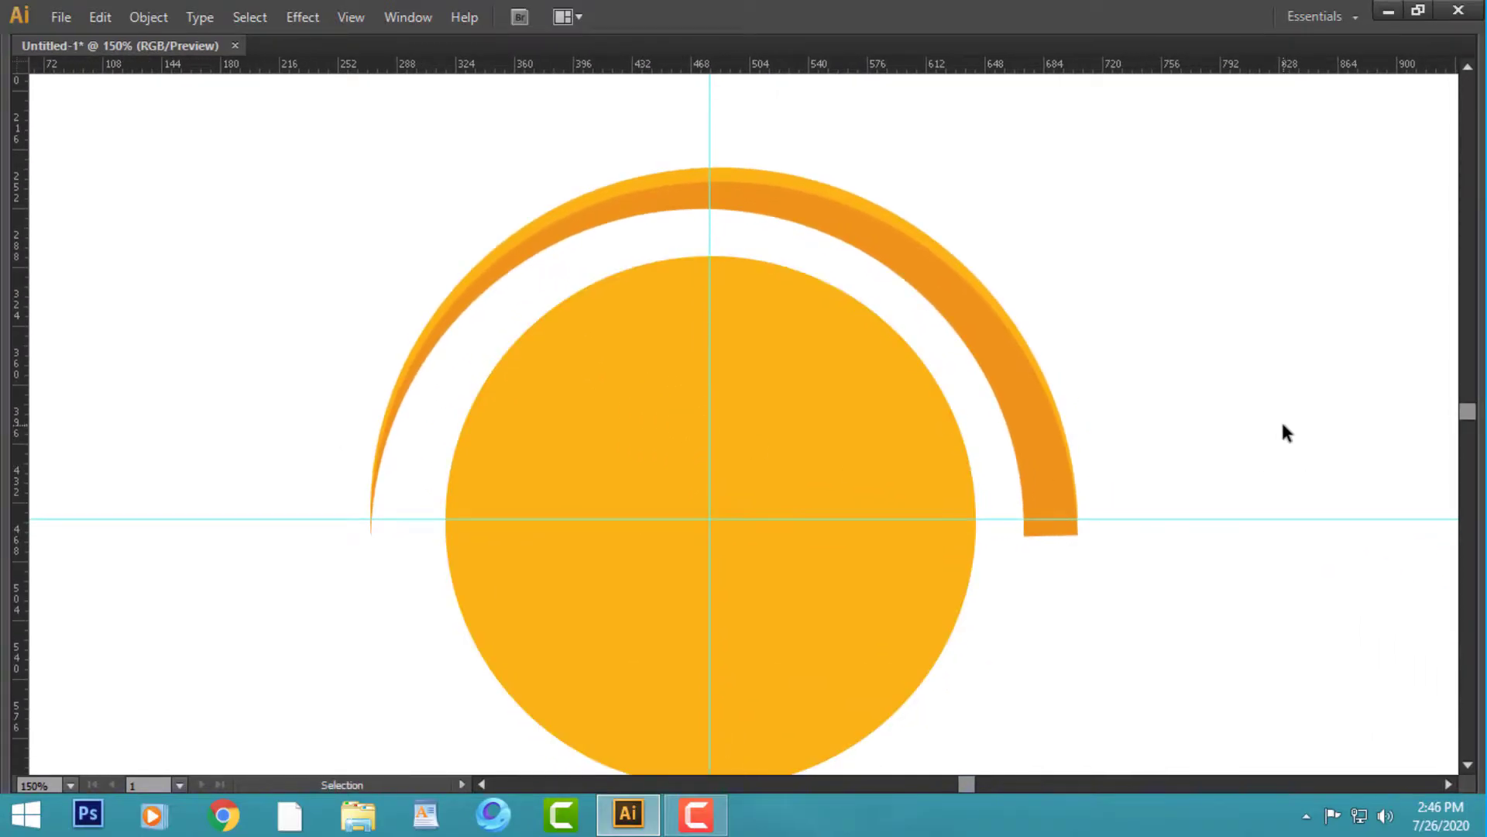
key("Tab")
key("ctrl+minus")
- Try a darker offset copy of the circle behind it, then delete it
left_click(862, 521)
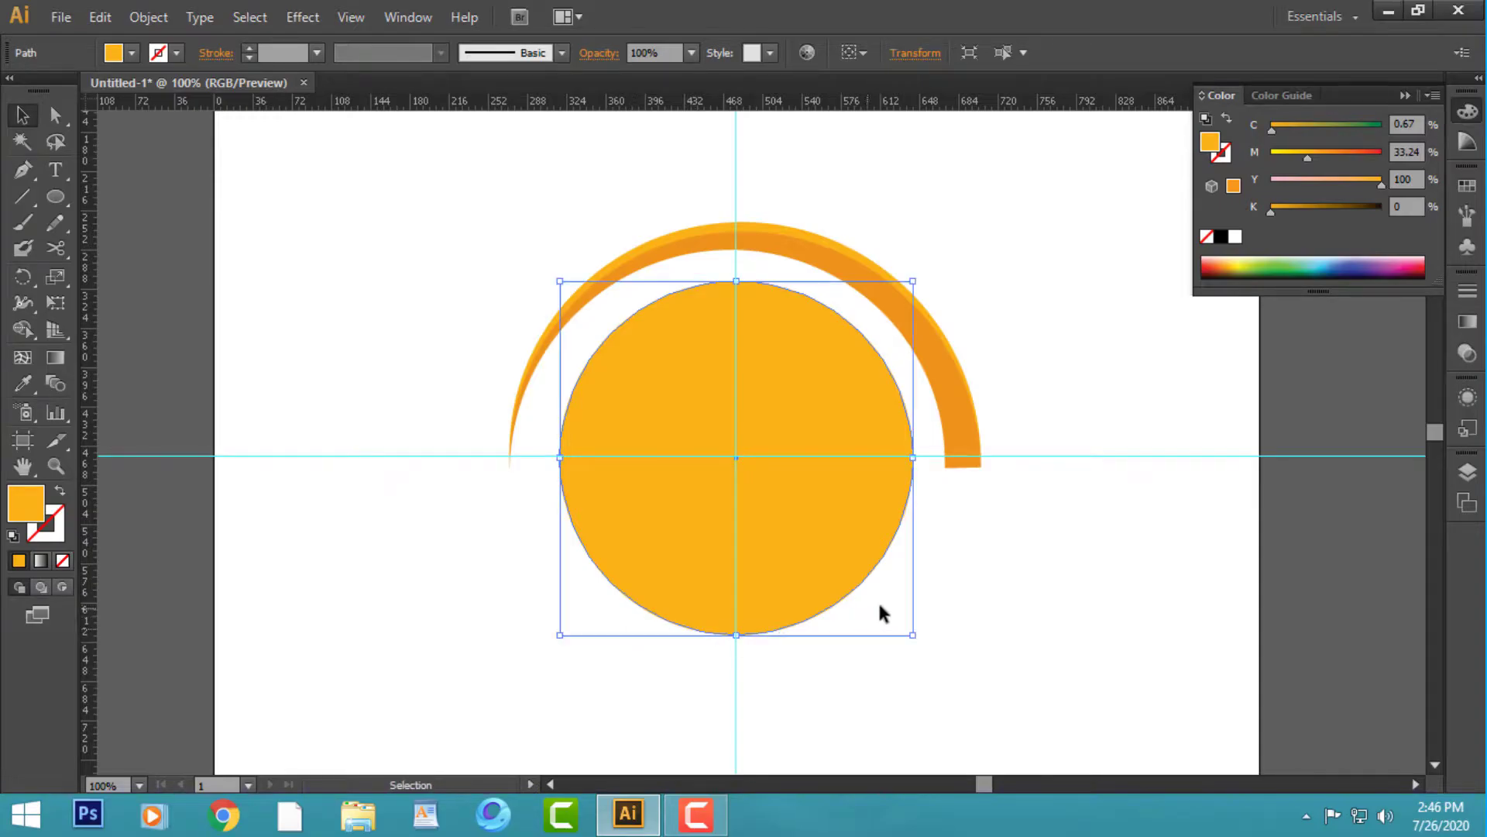
left_click_drag(855, 555, 887, 571)
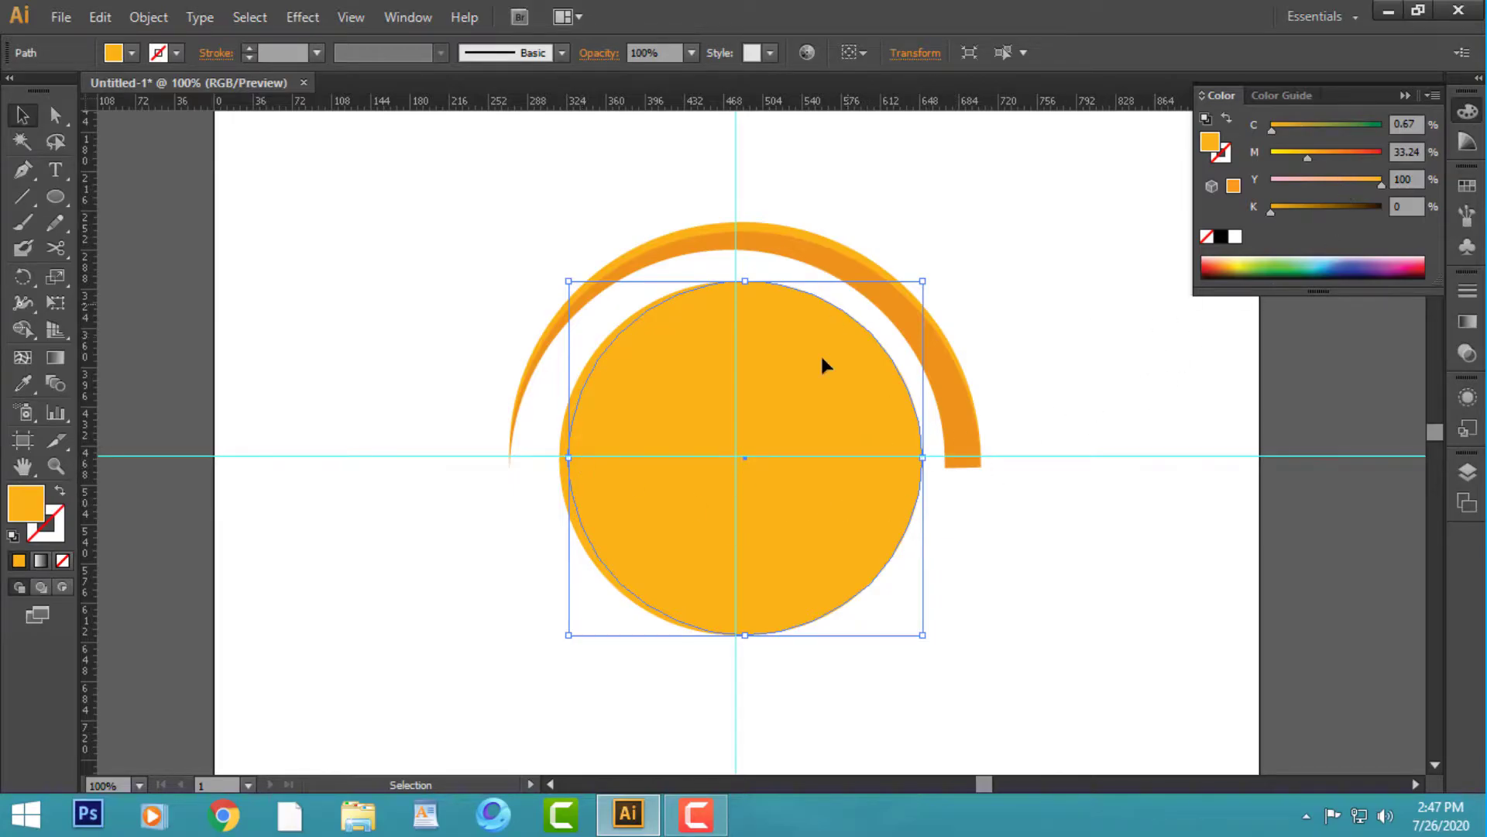
key("i")
left_click(922, 309)
left_click(22, 116)
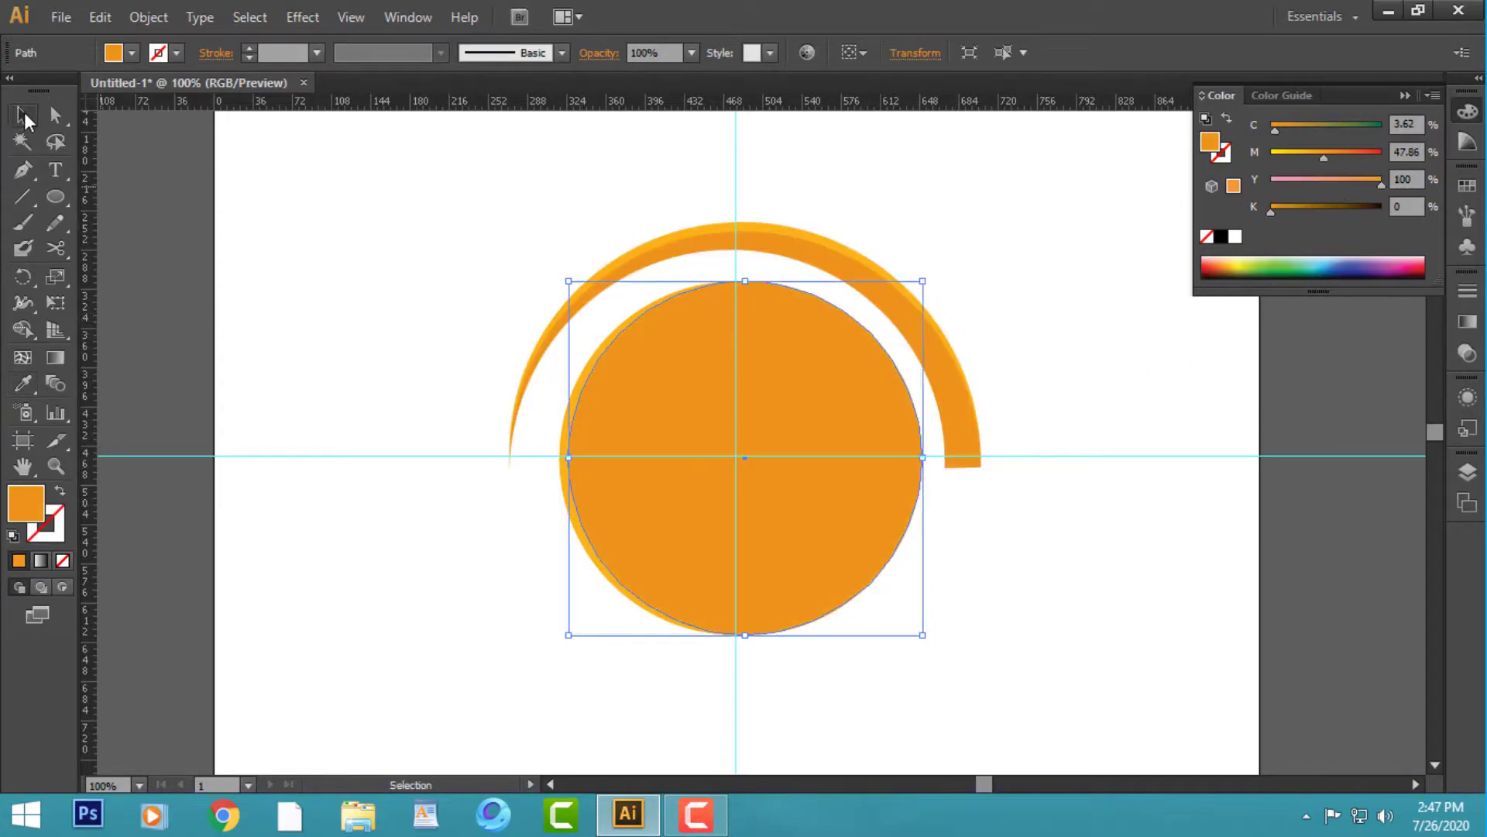
key("ctrl+bracketleft")
left_click(186, 199)
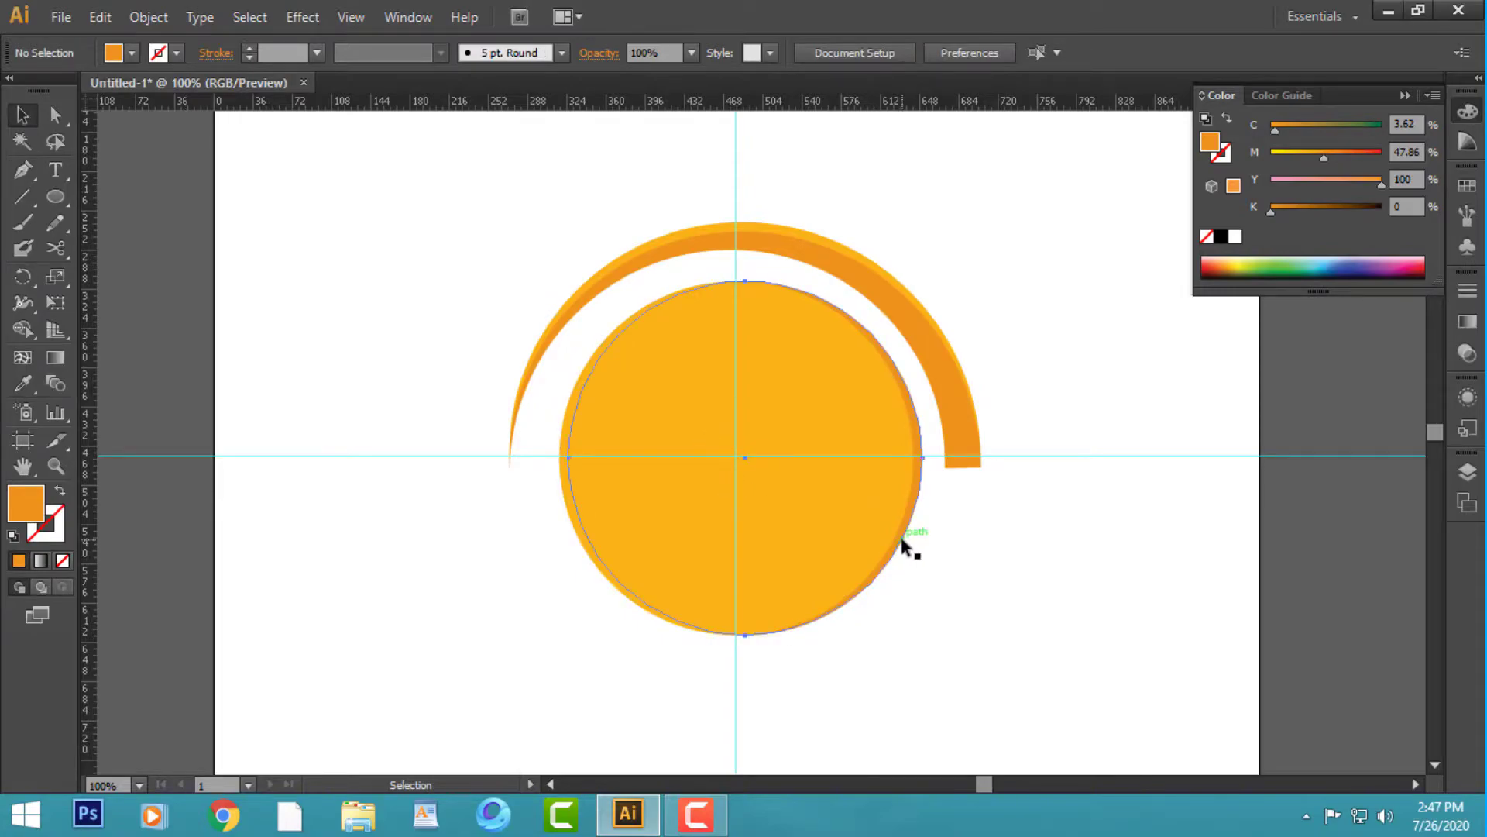
left_click_drag(904, 542, 901, 563)
left_click(1115, 609)
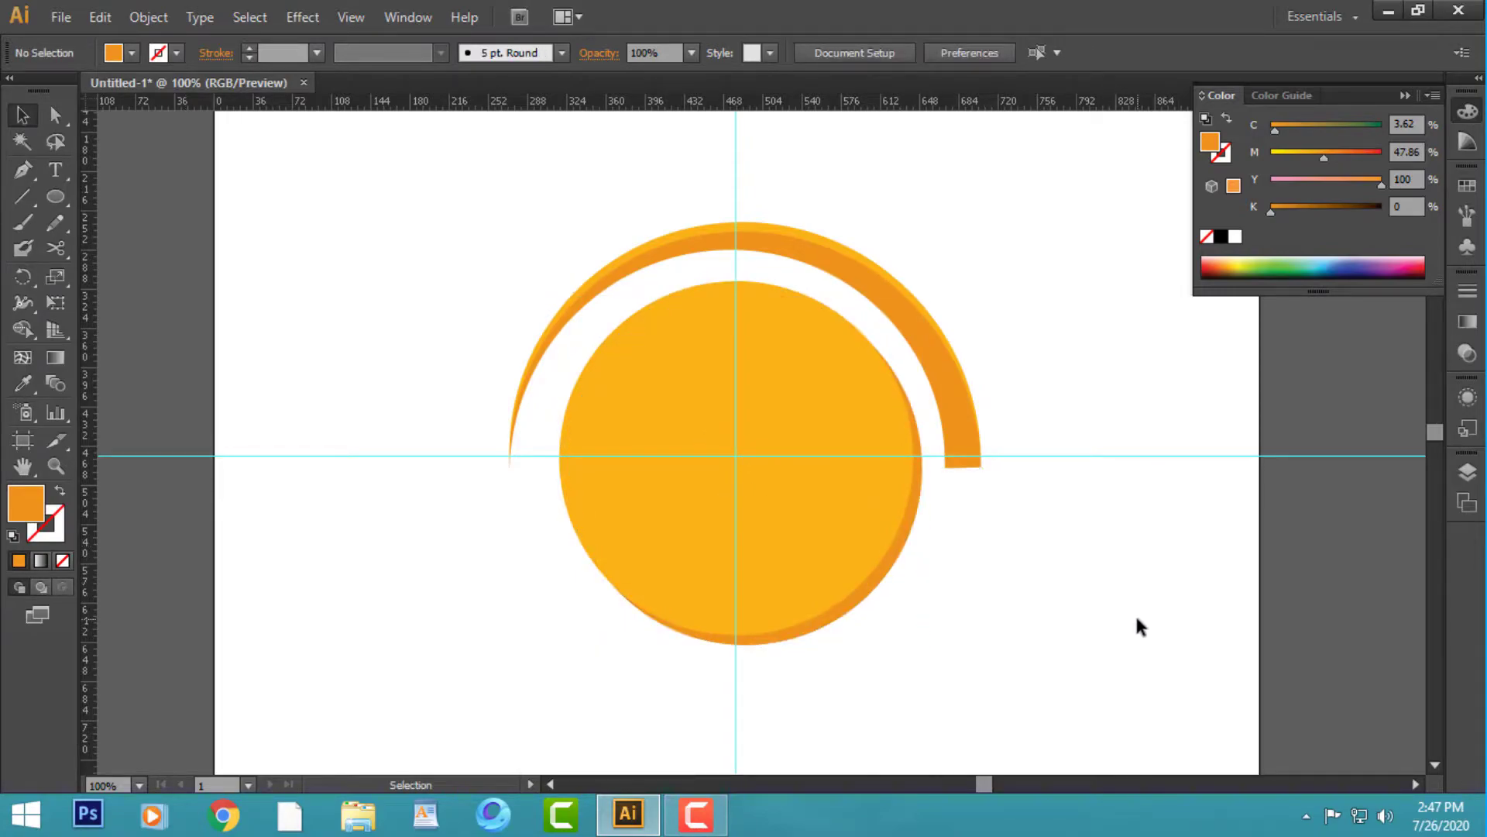
left_click(886, 580)
key("Delete")
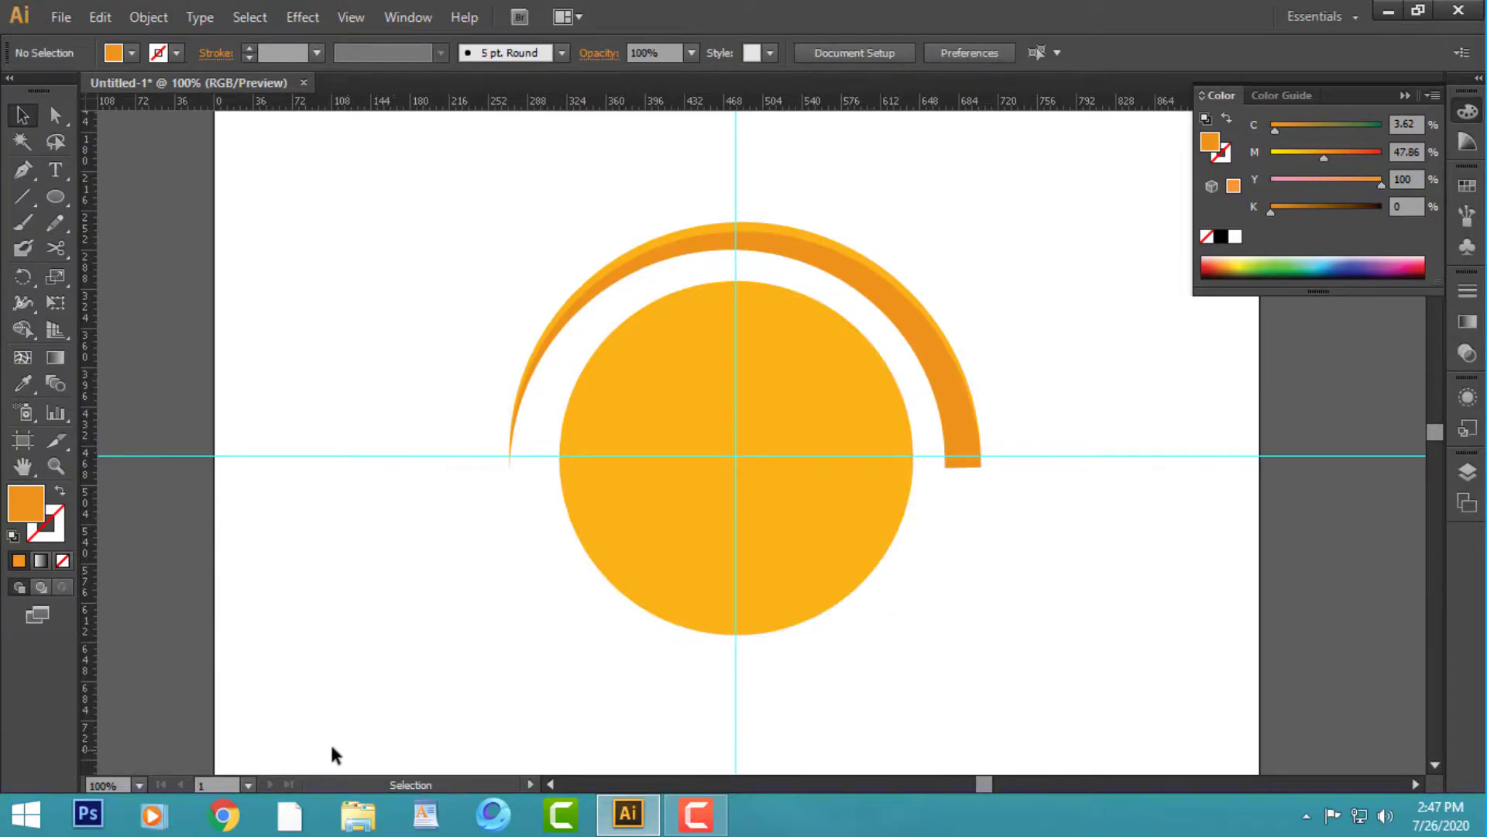
- Save the artwork as Music Logo Design.ai, then minimize Illustrator and open Chrome
left_click(61, 17)
left_click(109, 194)
type("Music Logo Design")
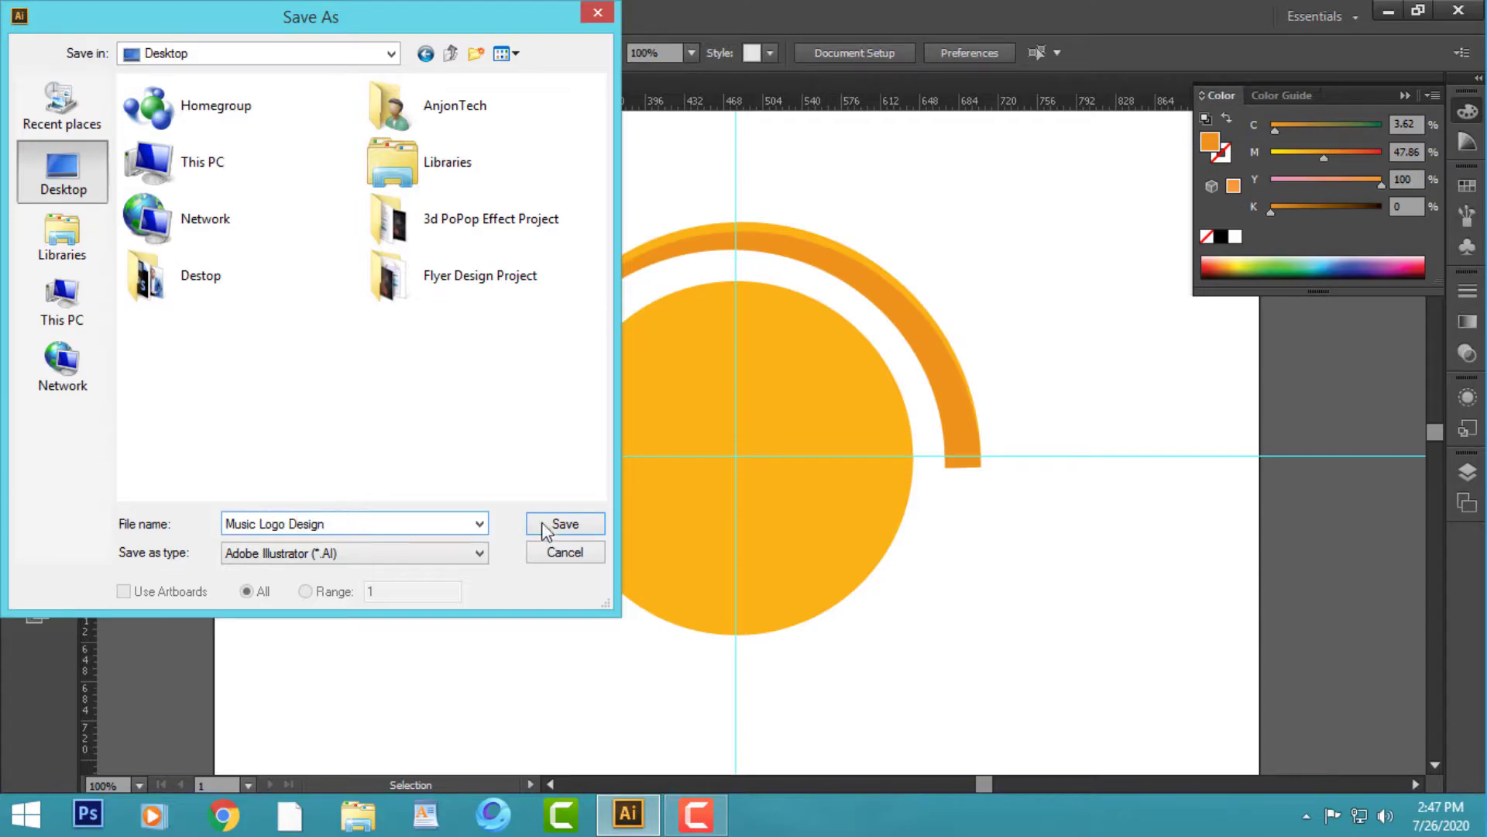
left_click(577, 533)
left_click(821, 710)
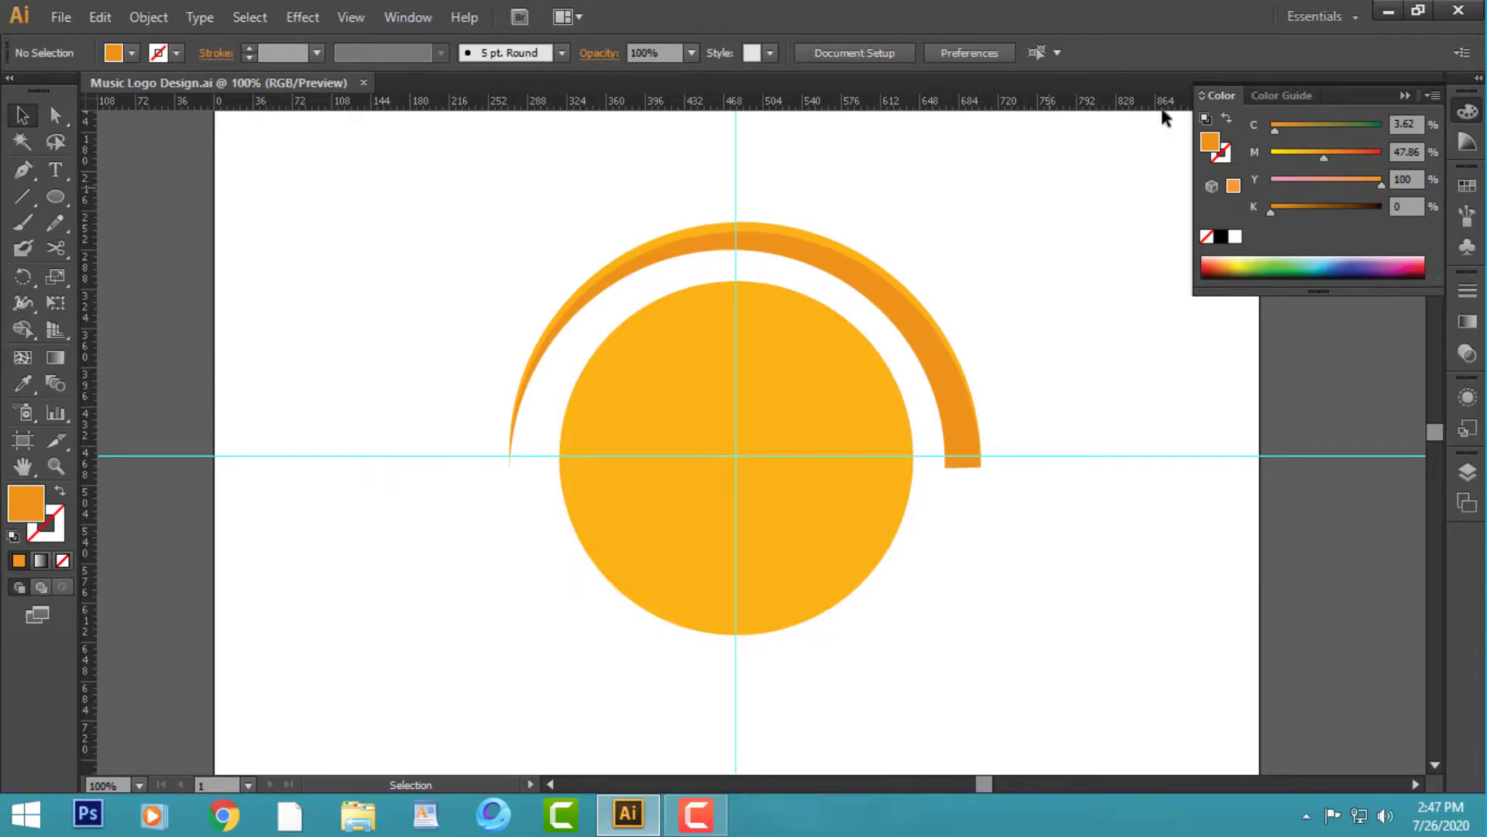
left_click(1388, 11)
left_click(223, 814)
- Search Google Images for 'music icon' and preview several note images
left_click(626, 468)
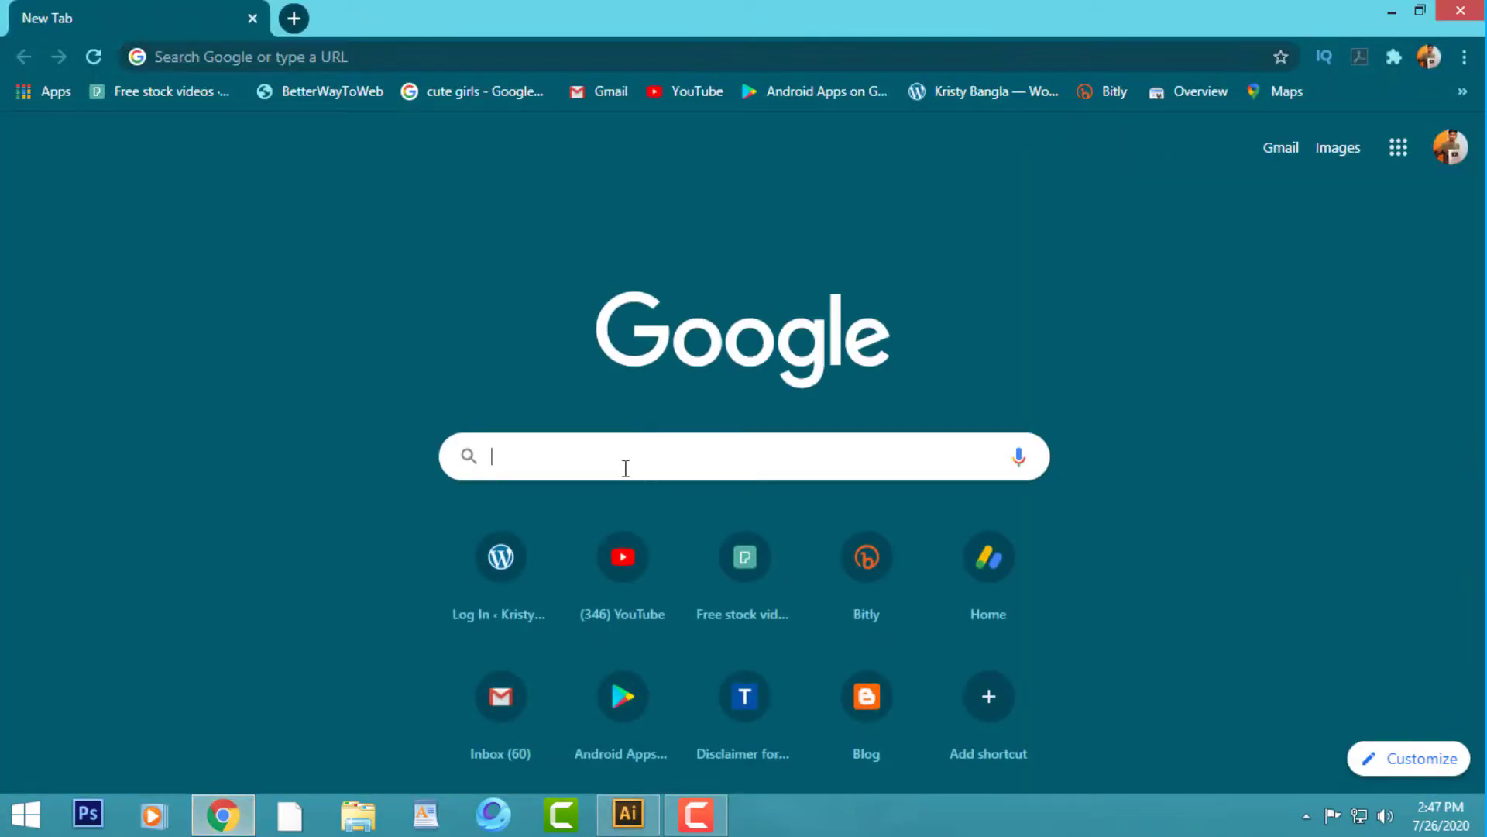
type("music ico")
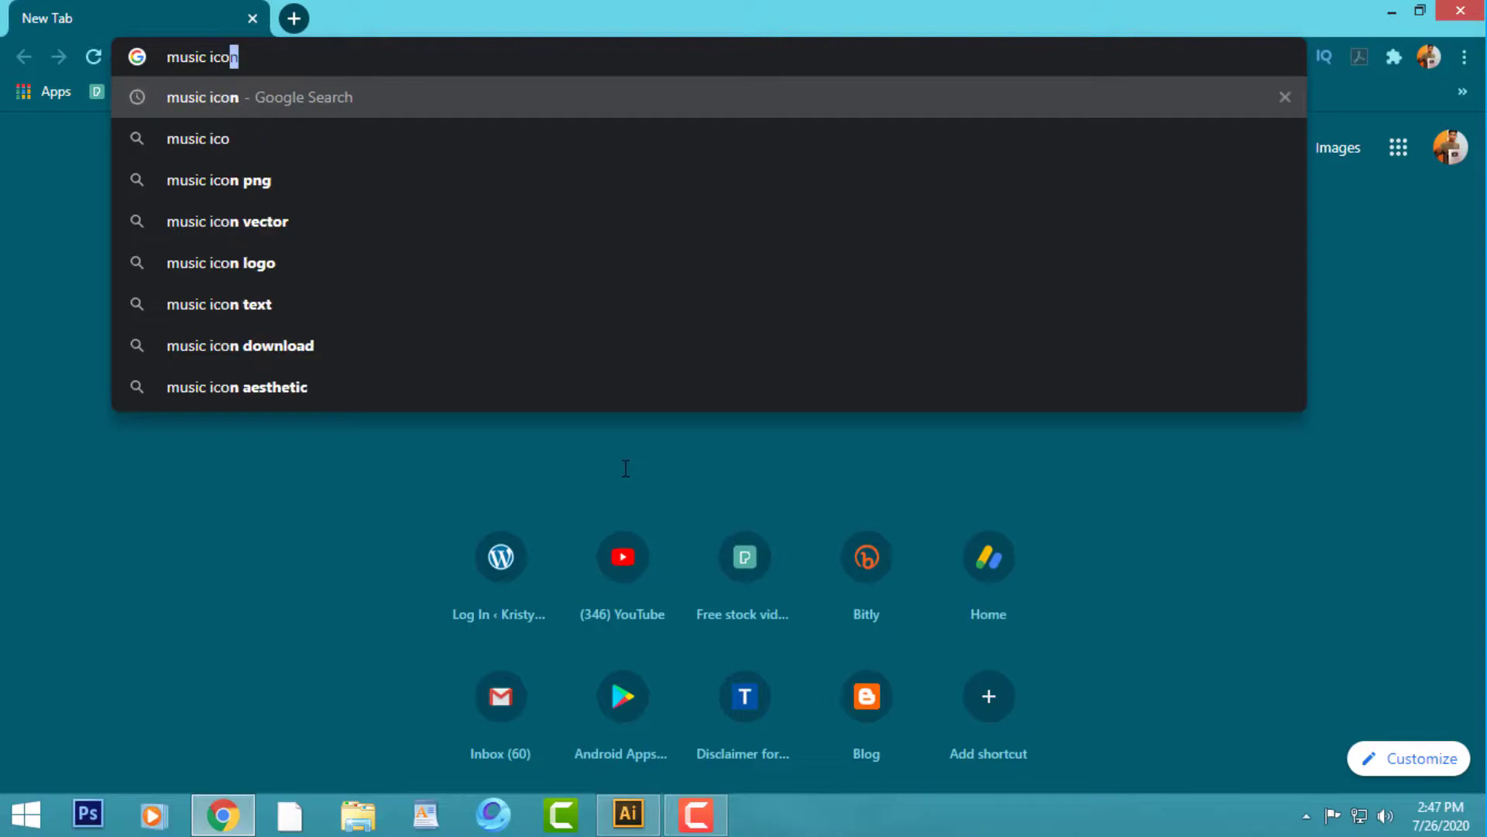
type("n")
key("Return")
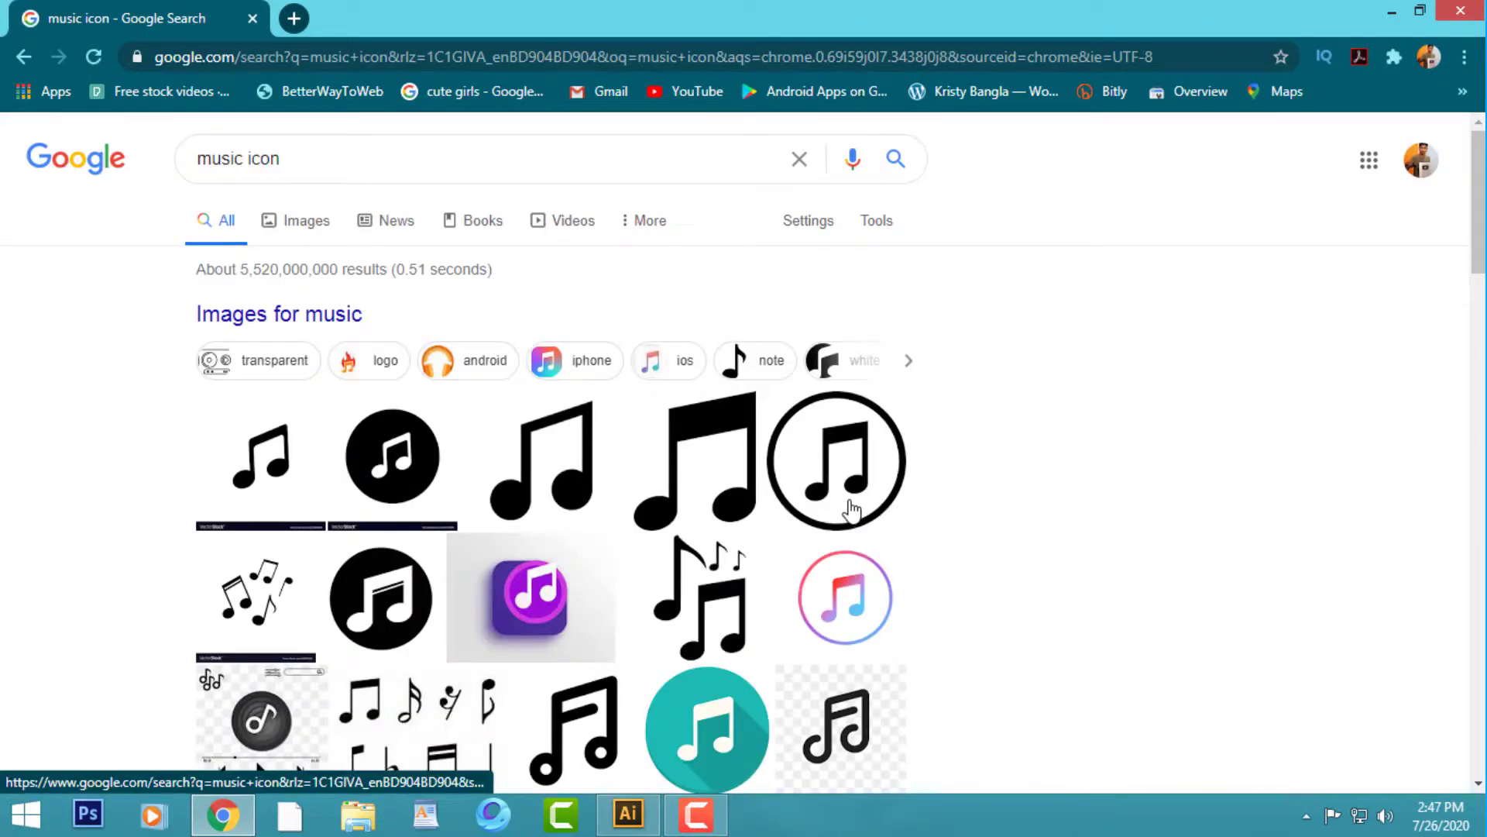
left_click(305, 223)
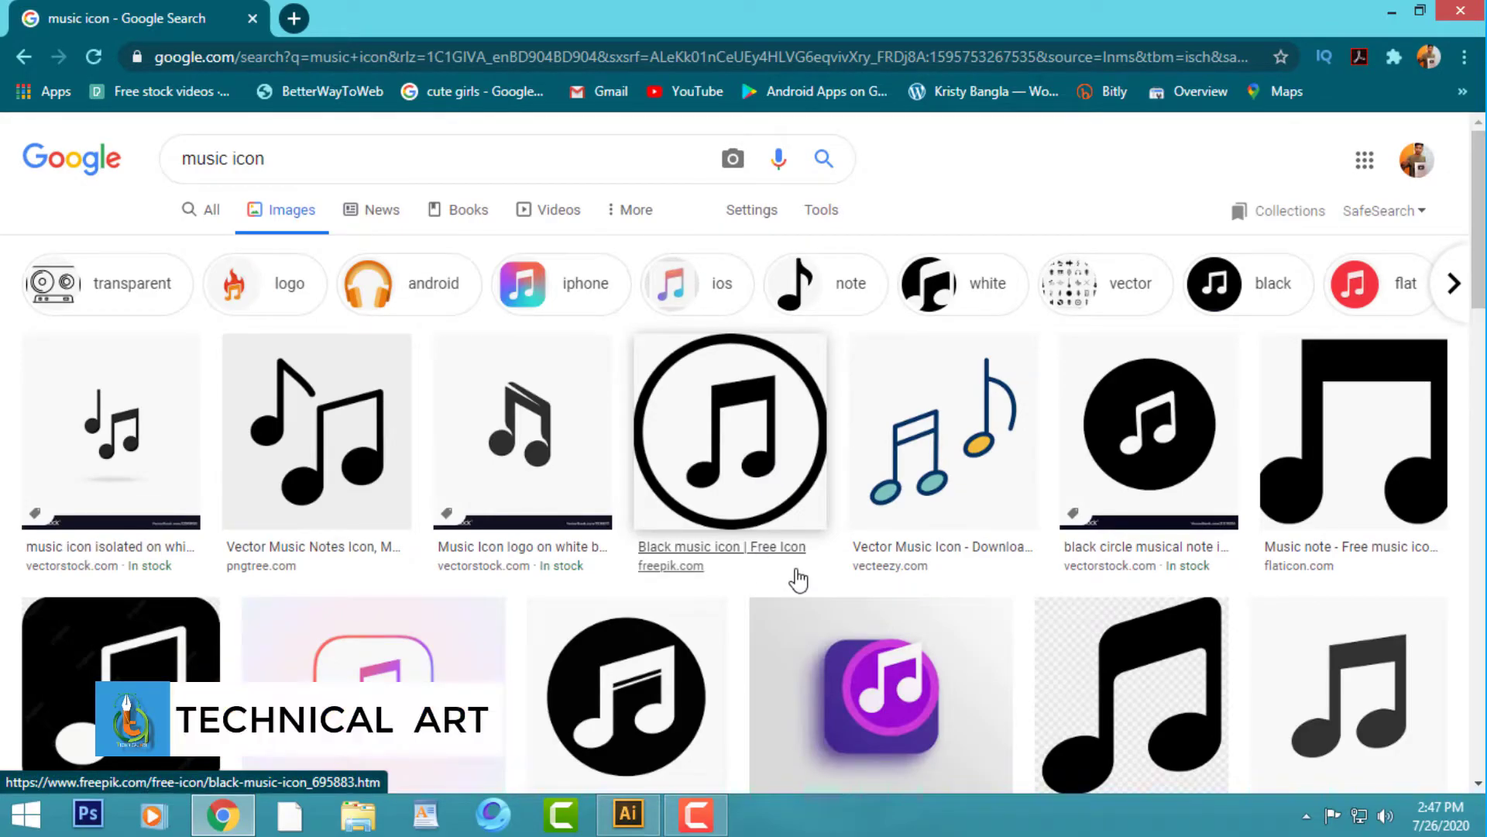
left_click(933, 462)
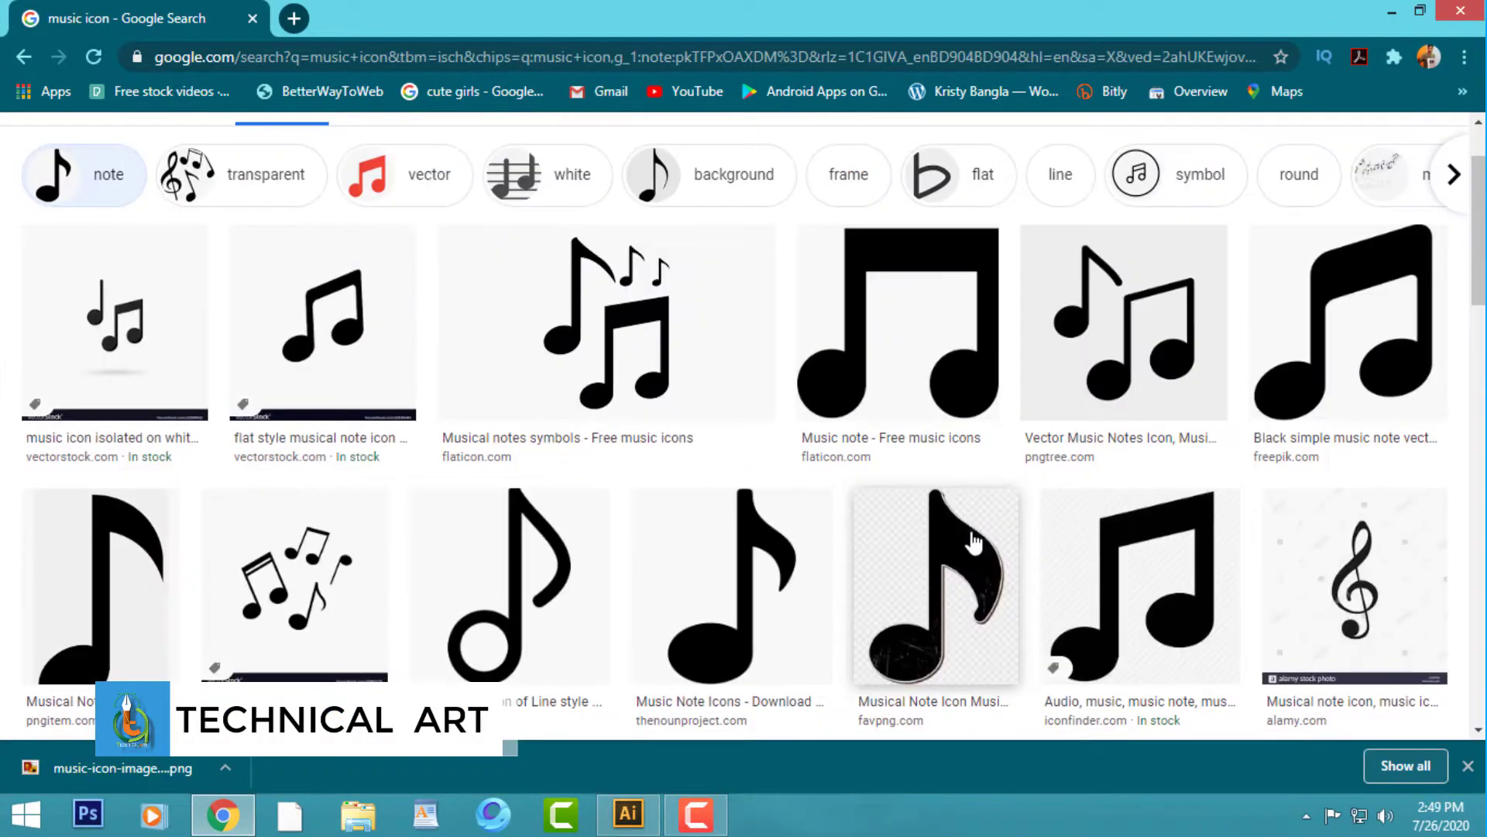
left_click(555, 504)
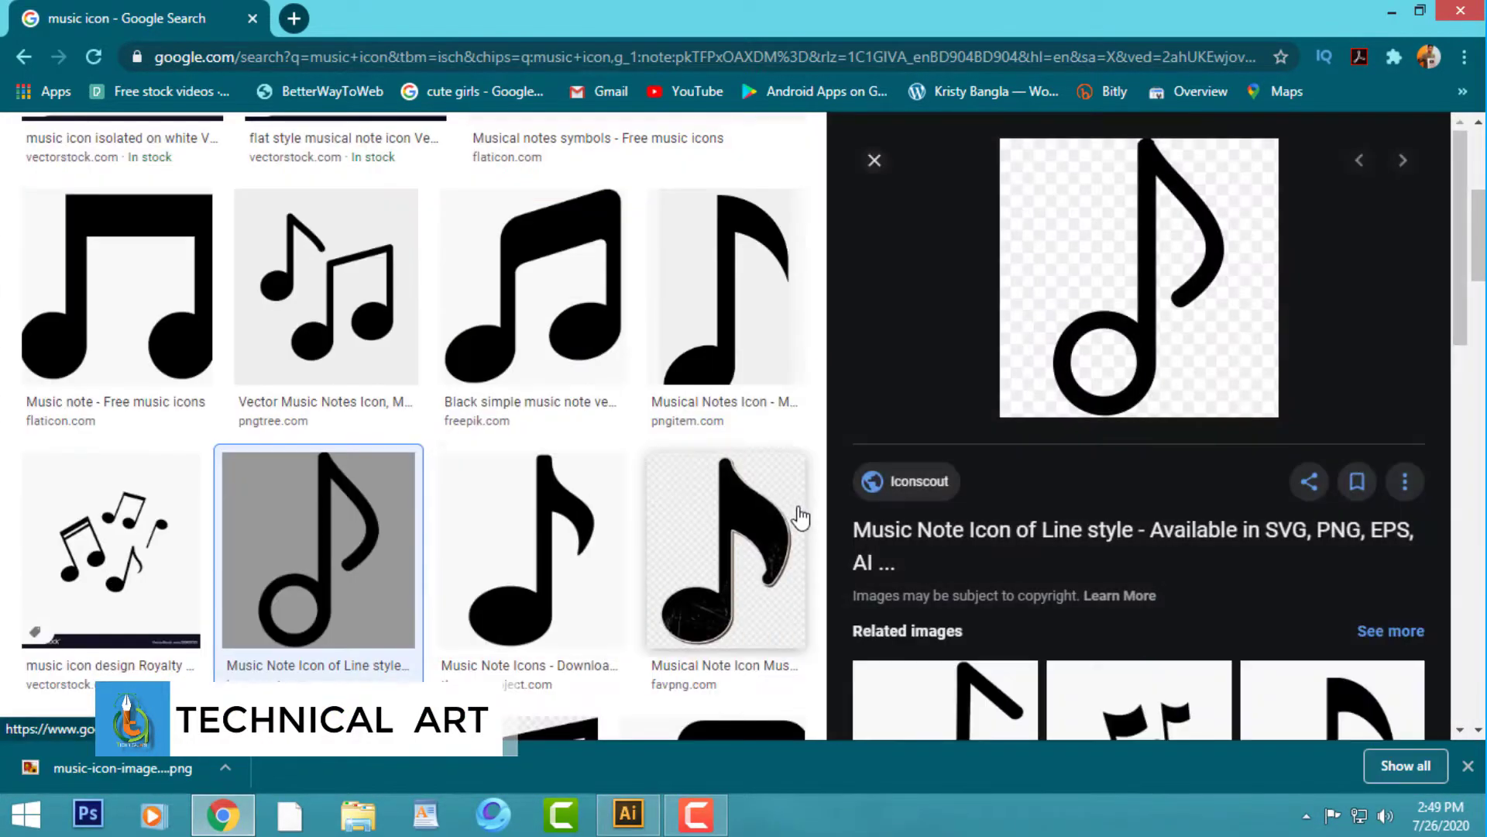
left_click(612, 556)
- Save the Endless Icons music note image as unnamed.png
scroll(1061, 533, "down", 4)
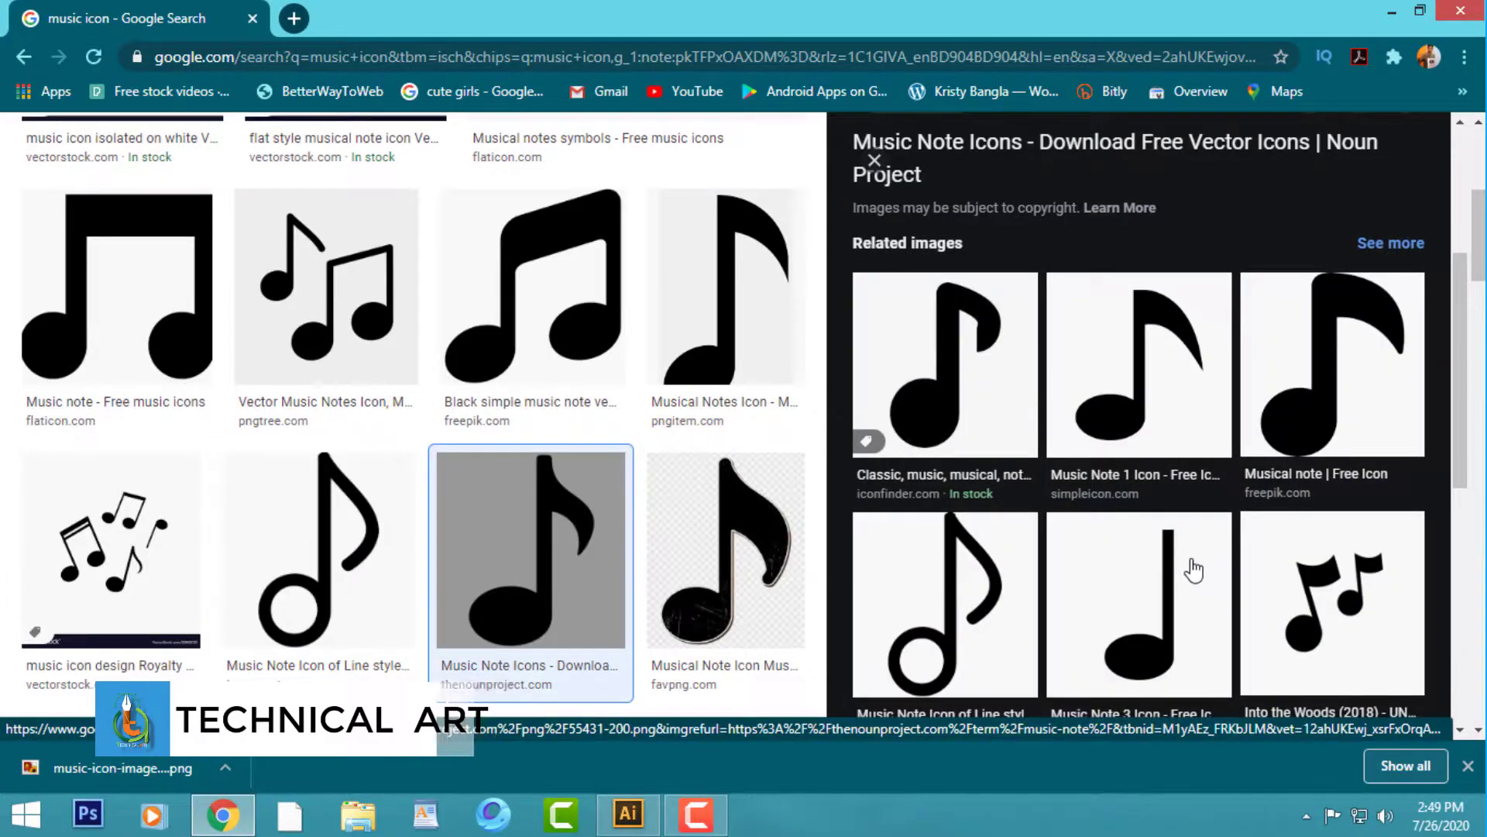
scroll(1193, 569, "down", 1)
scroll(1193, 569, "down", 4)
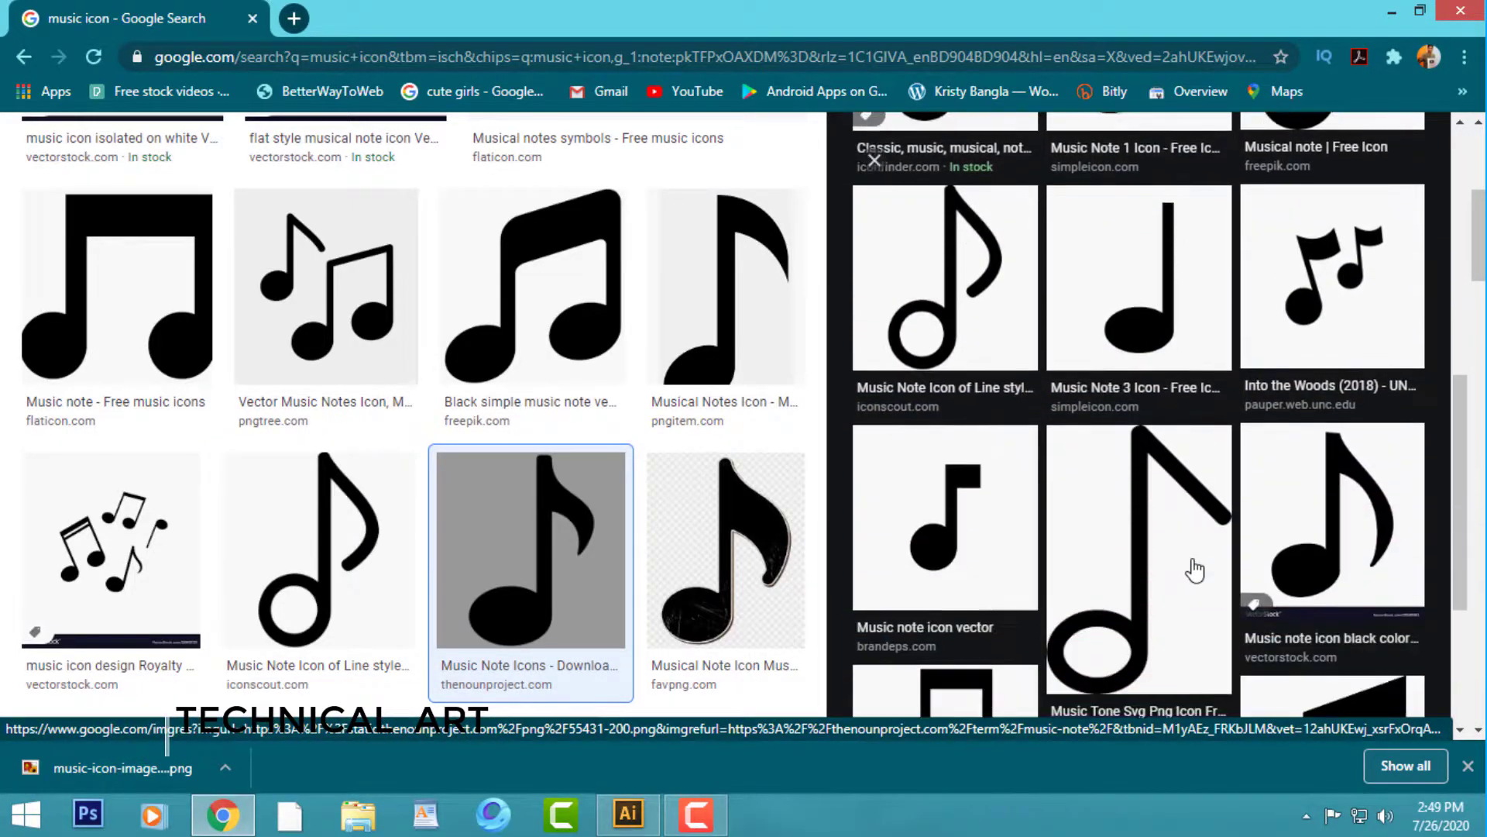
scroll(1194, 570, "down", 2)
left_click(1154, 539)
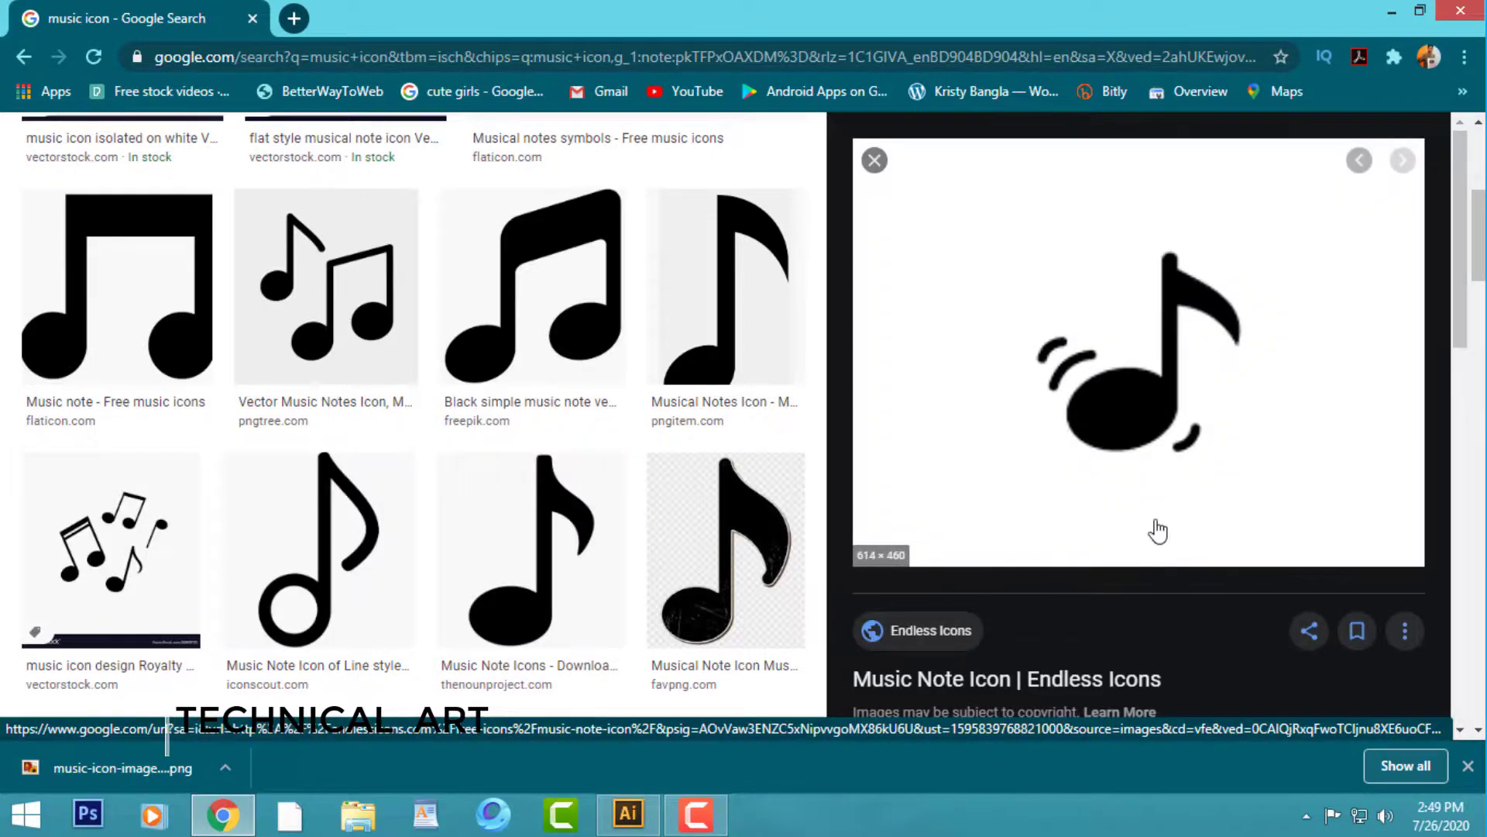
right_click(1136, 329)
left_click(1209, 548)
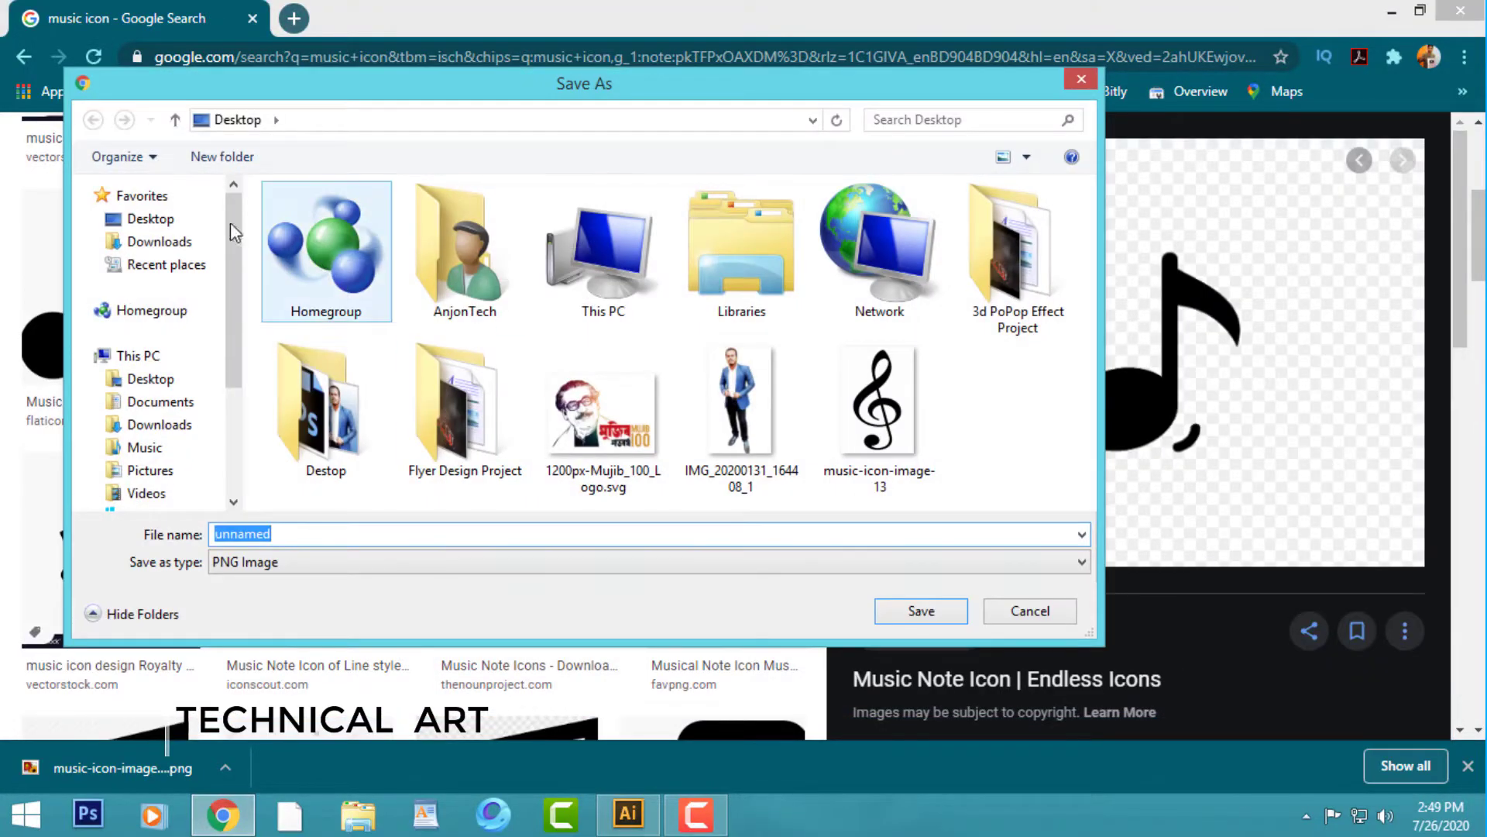
left_click(891, 609)
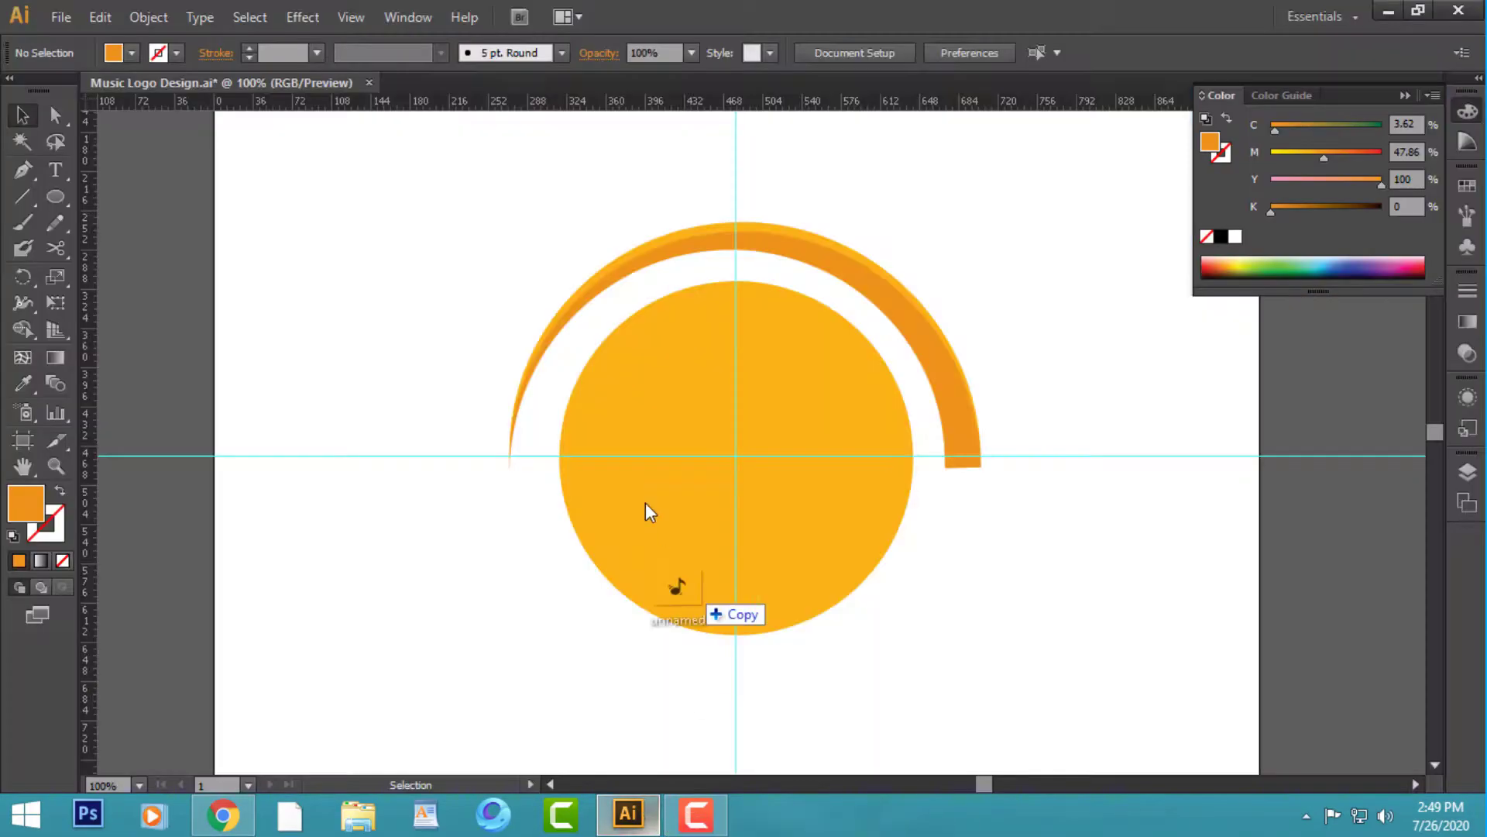
- Place unnamed.png, embed and trace it, expand, and delete the white background
left_click_drag(333, 485, 619, 453)
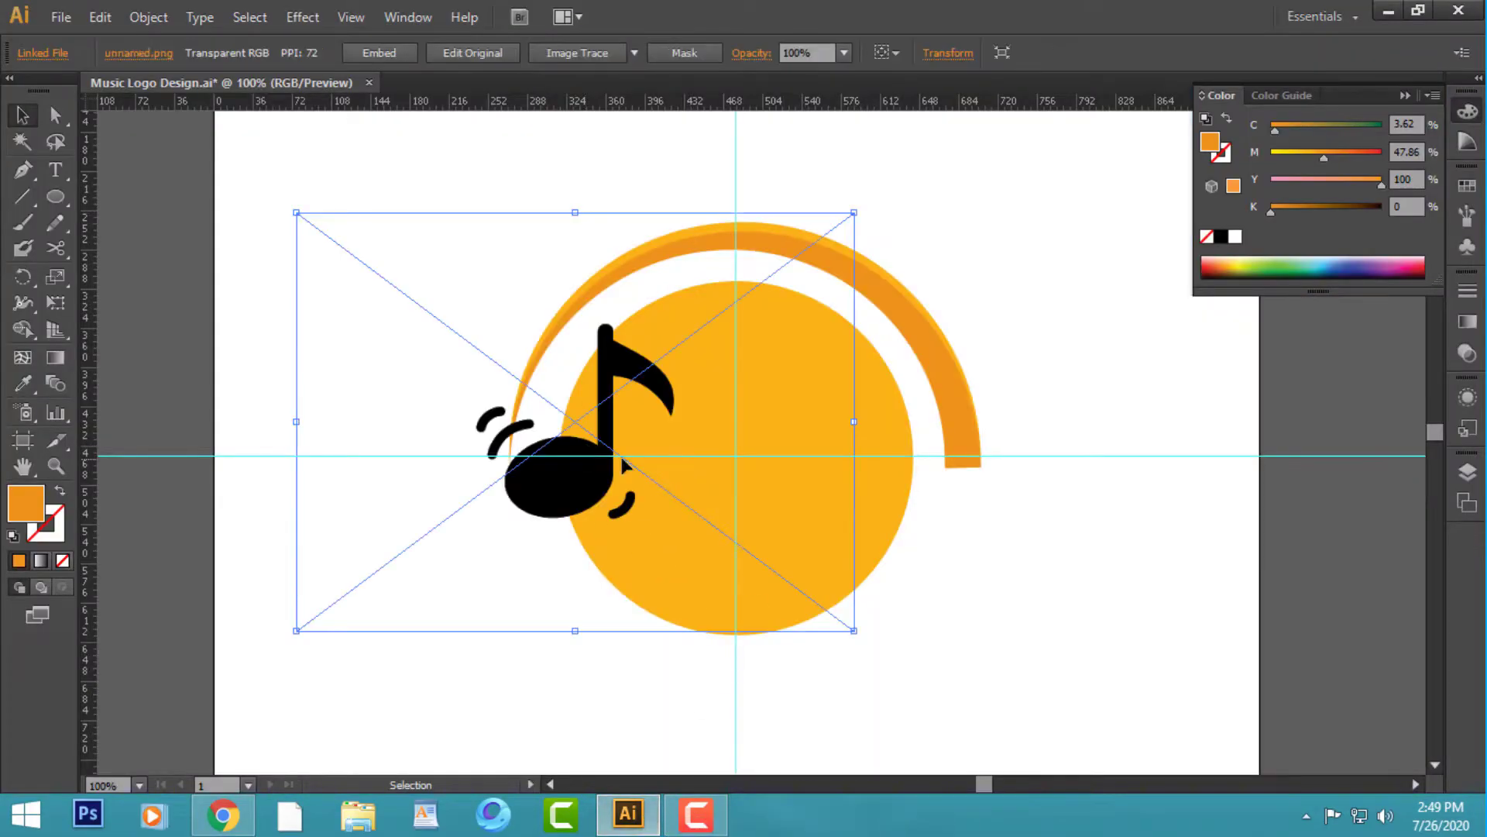
left_click(368, 51)
left_click(608, 52)
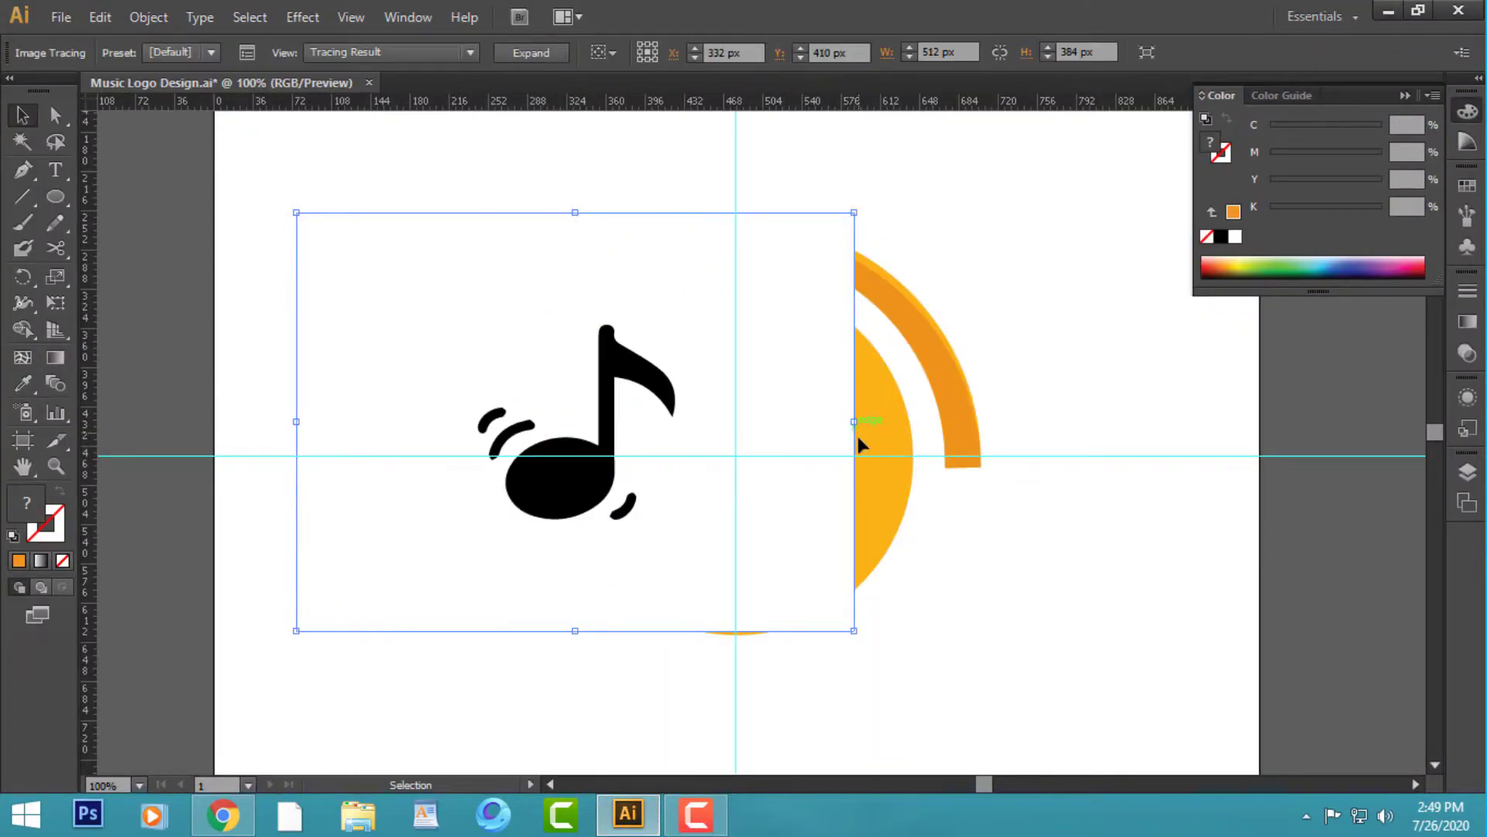
left_click(530, 52)
left_click_drag(441, 359, 934, 597)
left_click(912, 447)
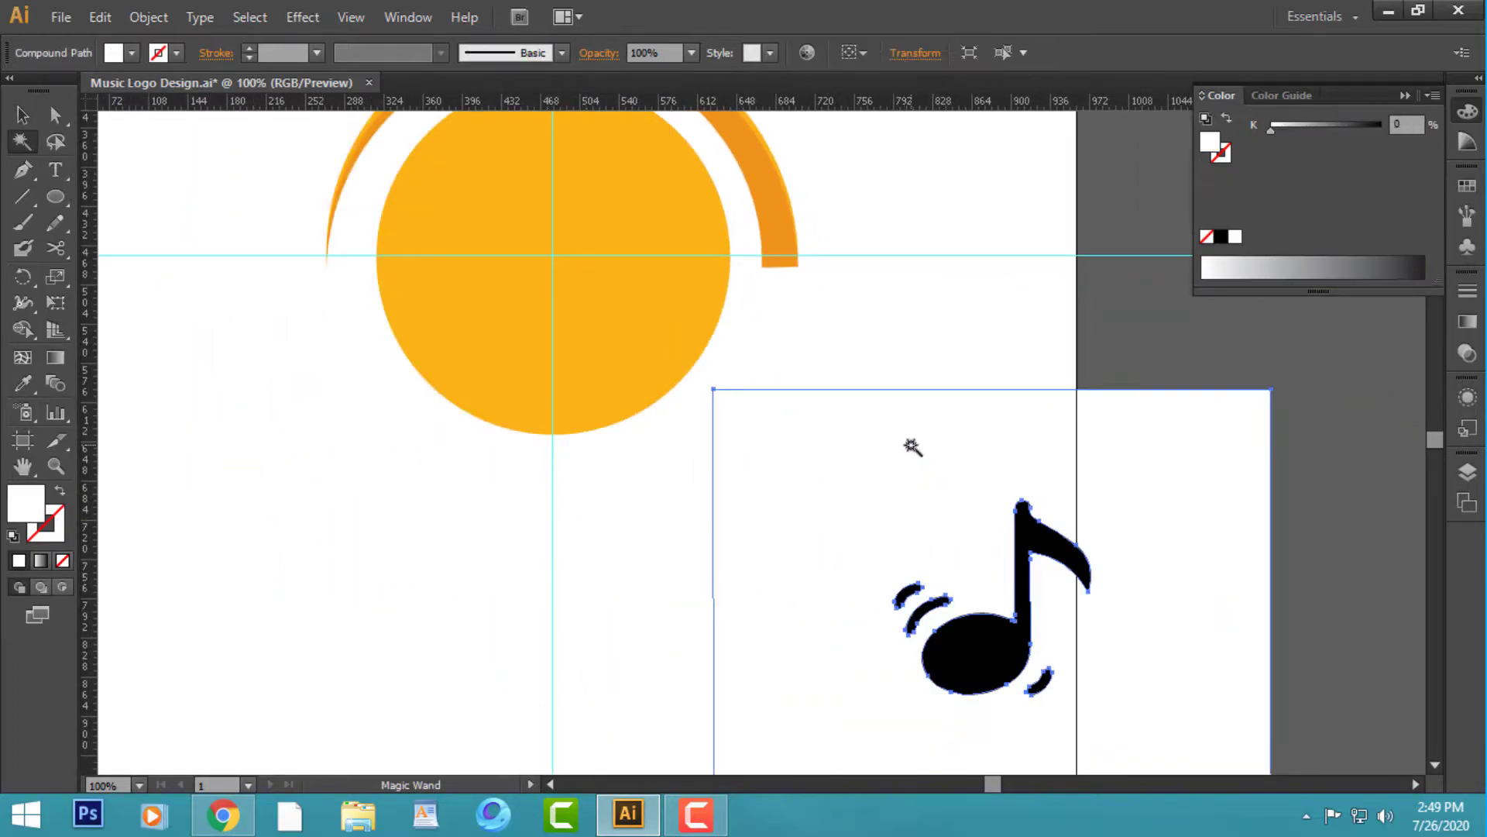
key("Delete")
- Move the traced note onto the orange circle and scale it to about 279 × 276 px
left_click(976, 651)
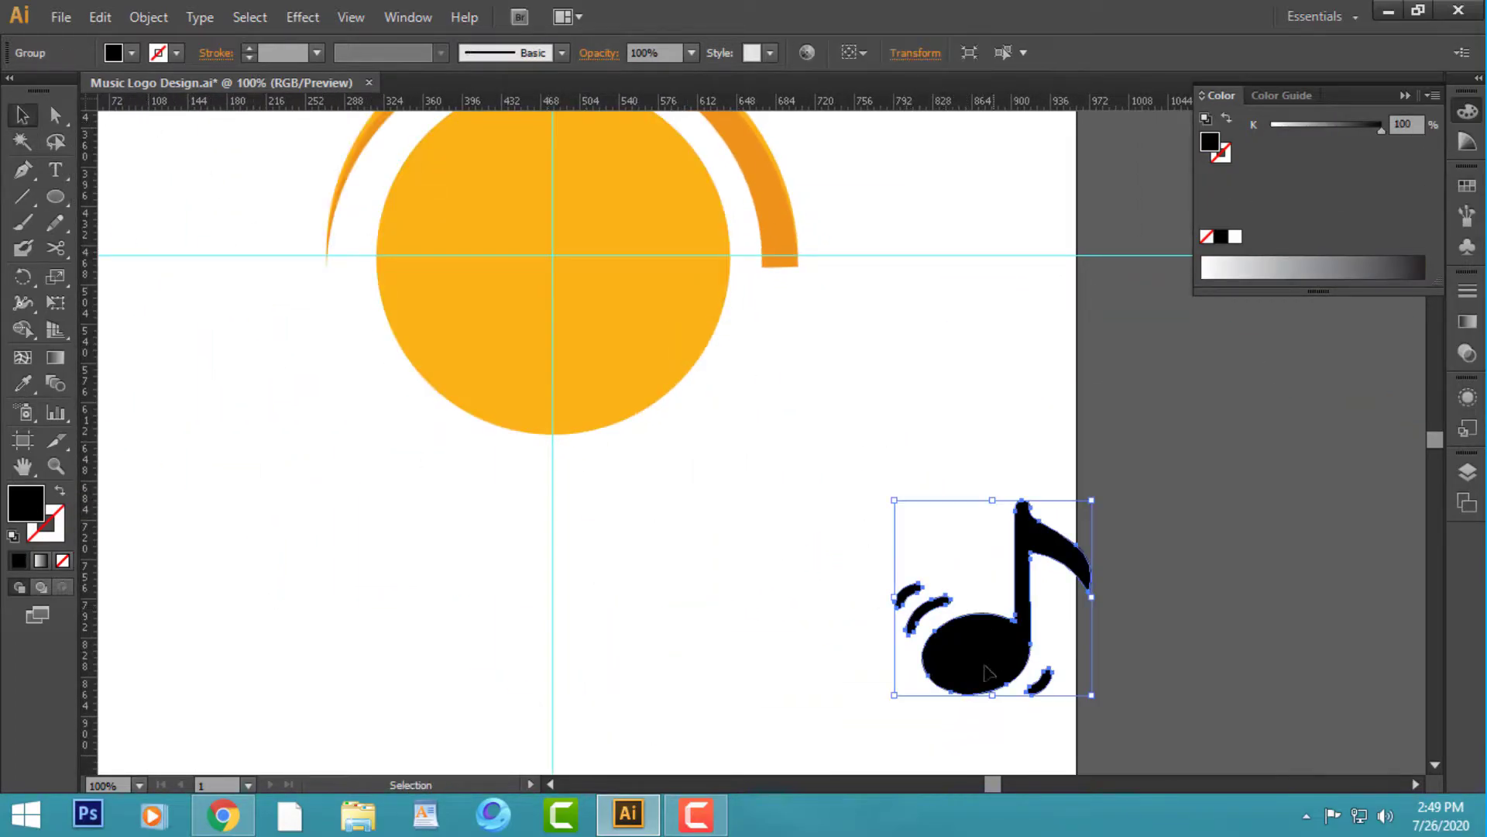
scroll(1007, 619, "up", 3)
right_click(1007, 551)
mouse_move(1070, 739)
left_mouse_down()
mouse_move(980, 550)
mouse_move(1241, 559)
mouse_move(568, 362)
left_mouse_up()
left_click(1021, 553)
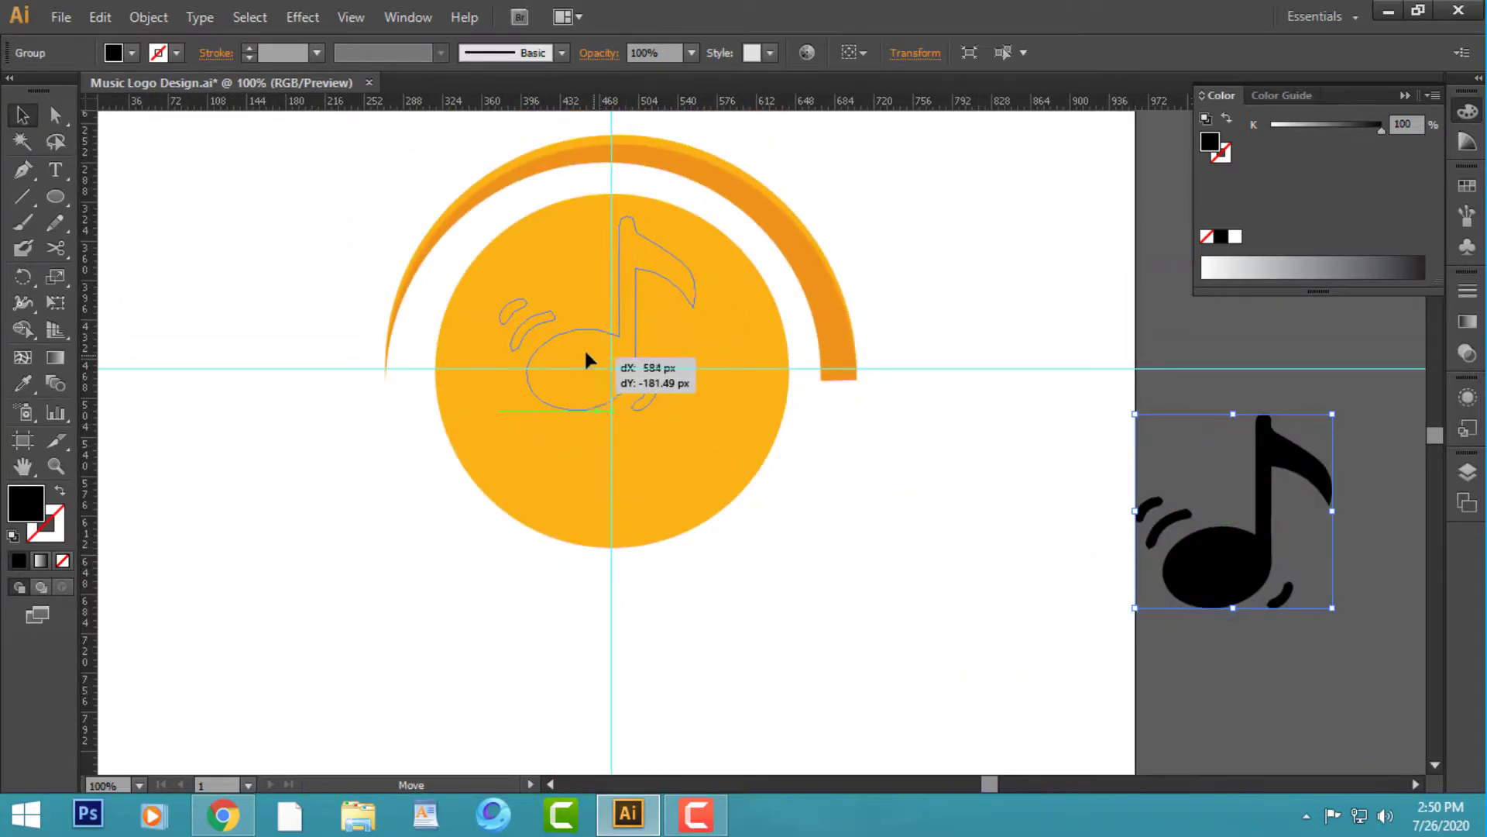
left_click_drag(568, 362, 578, 332)
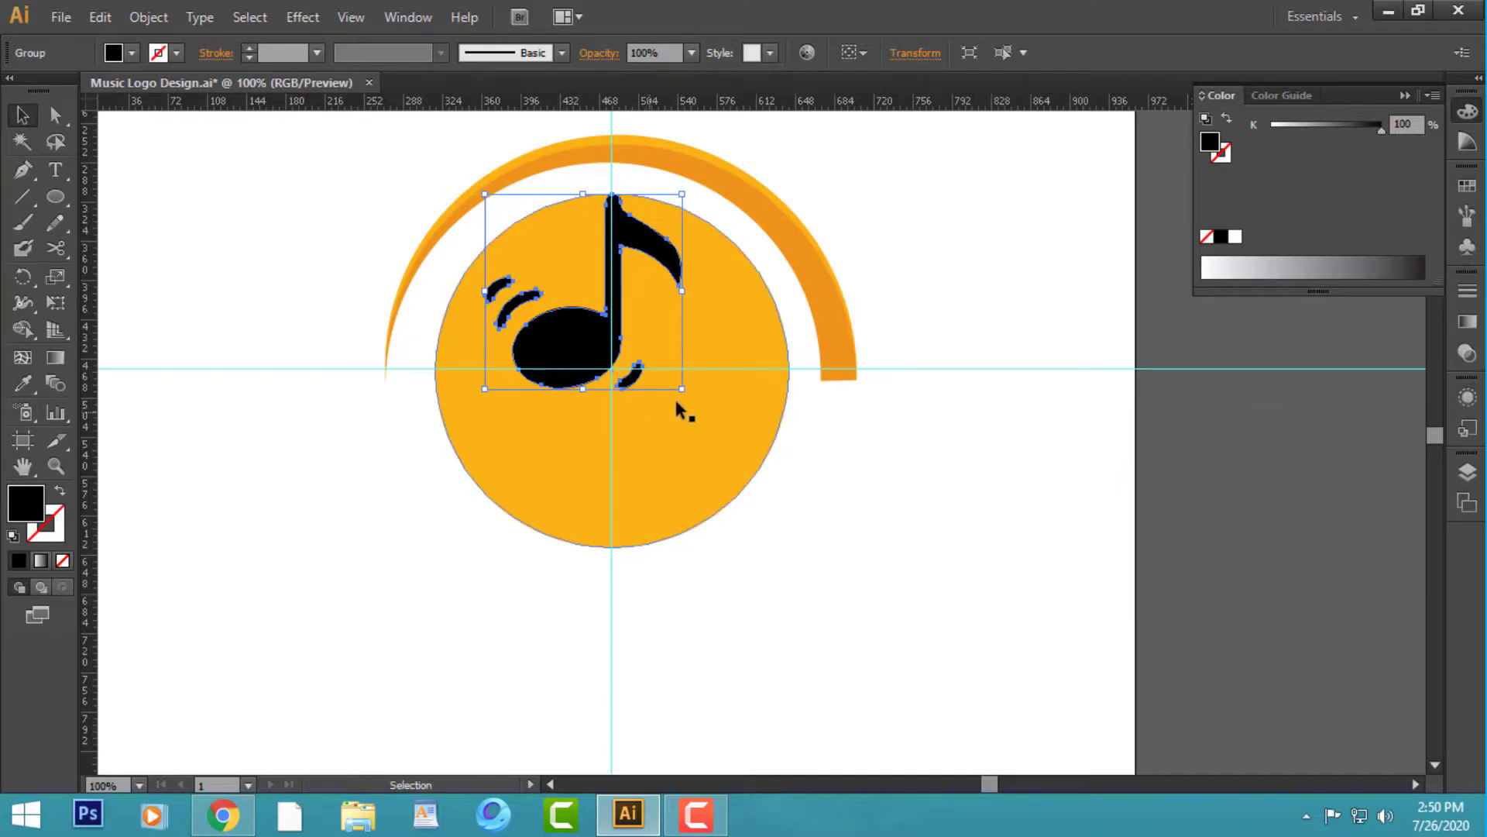
left_click_drag(674, 396, 772, 505)
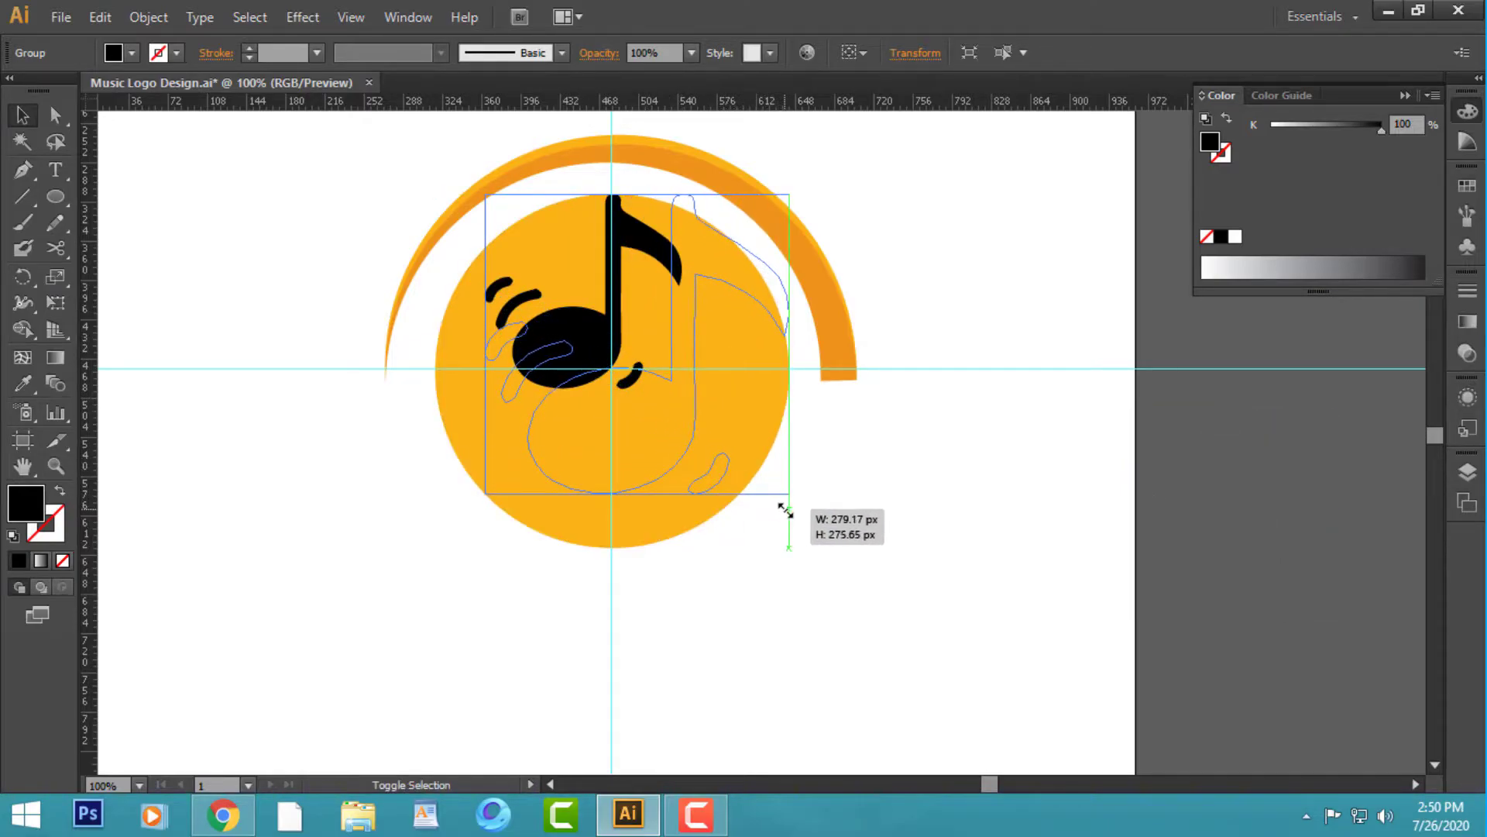
mouse_move(773, 505)
left_mouse_down()
mouse_move(787, 512)
mouse_move(765, 487)
left_mouse_up()
left_click(873, 508)
left_click_drag(873, 509, 886, 571)
key("ctrl+equal")
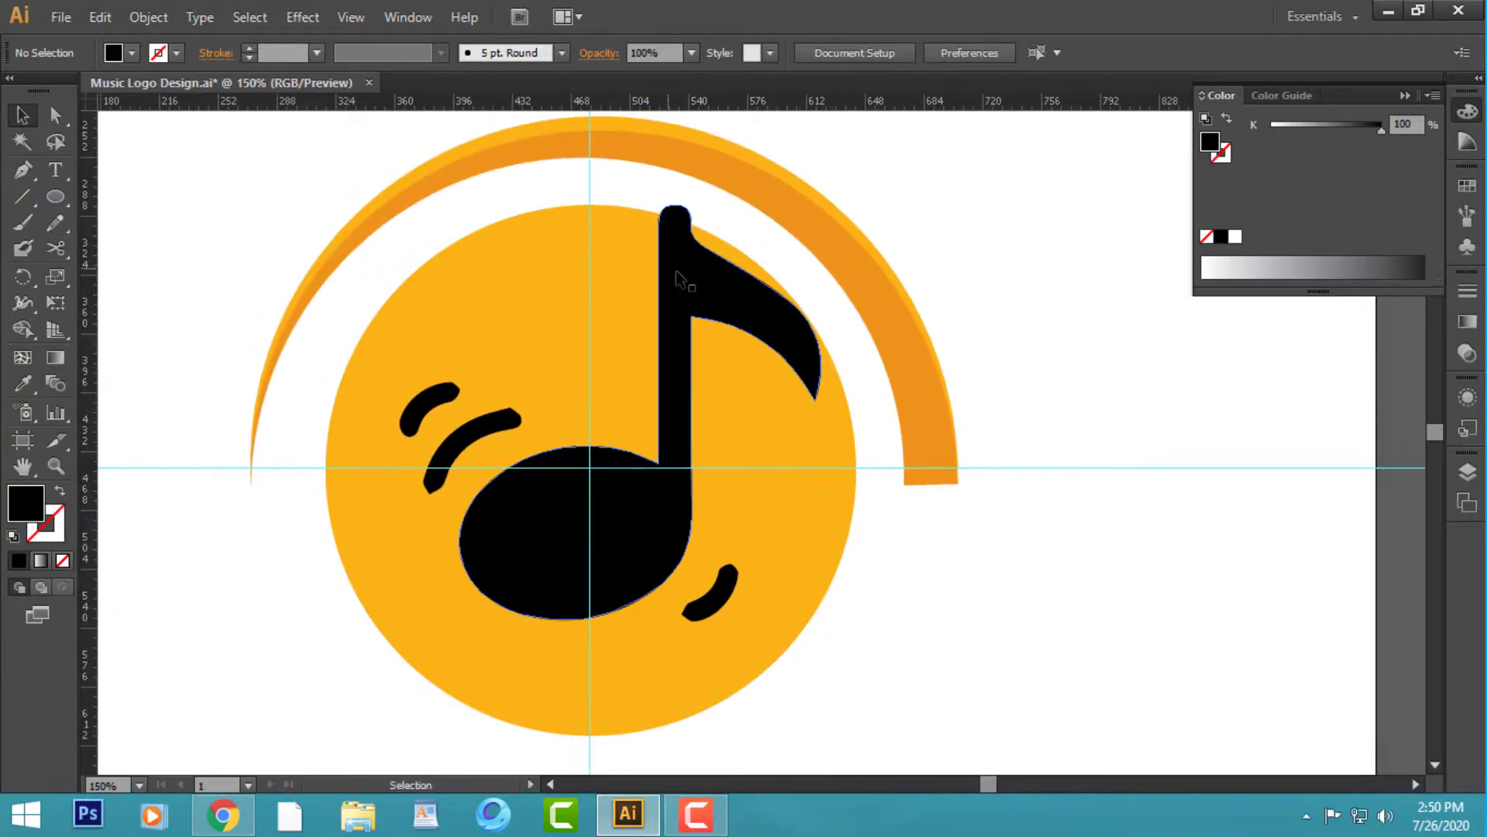
left_click_drag(673, 273, 680, 249)
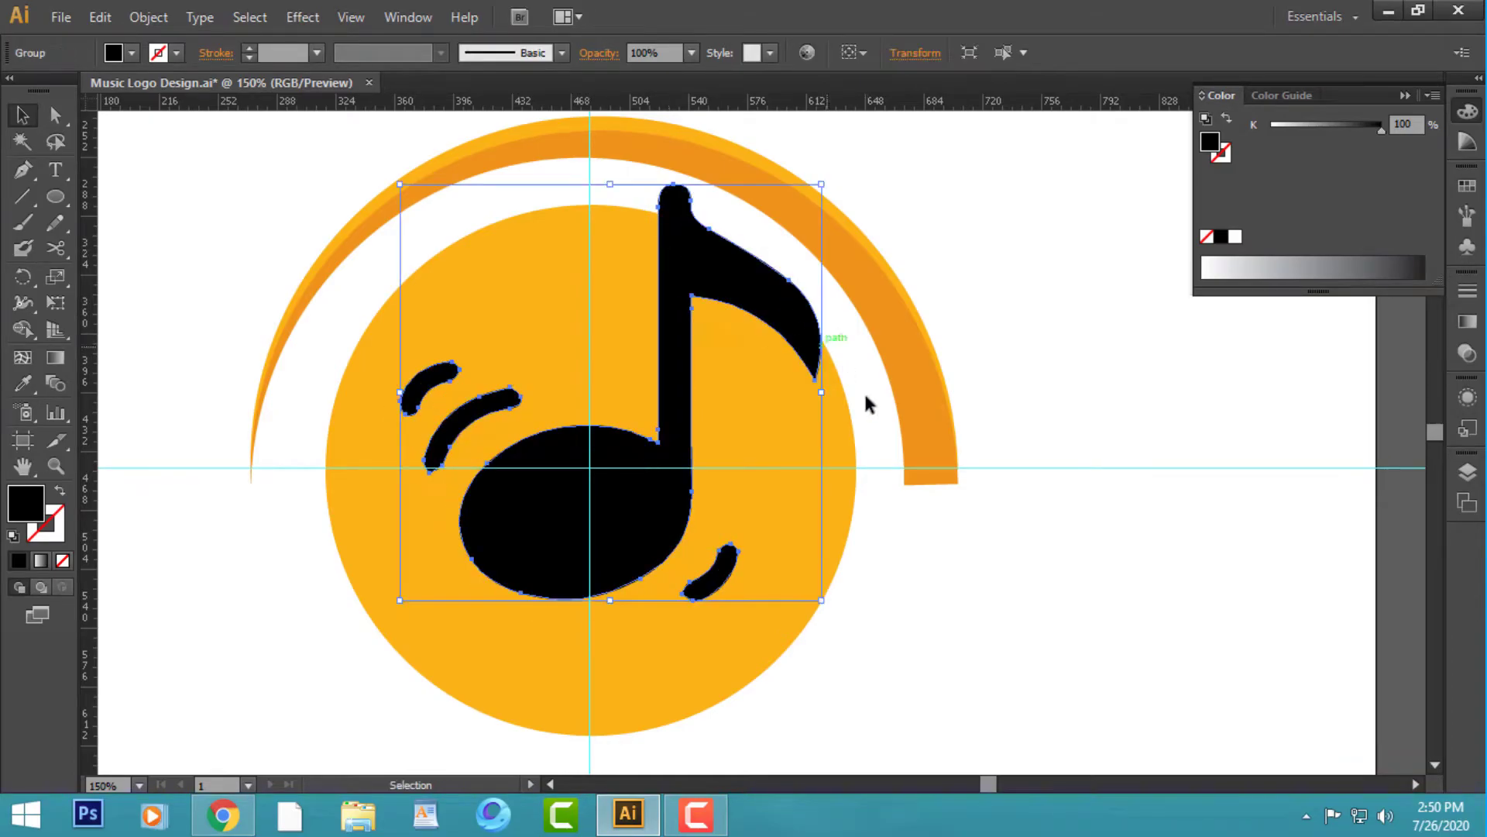
- Move the music note slightly down and restore its solid black fill
left_click(58, 492)
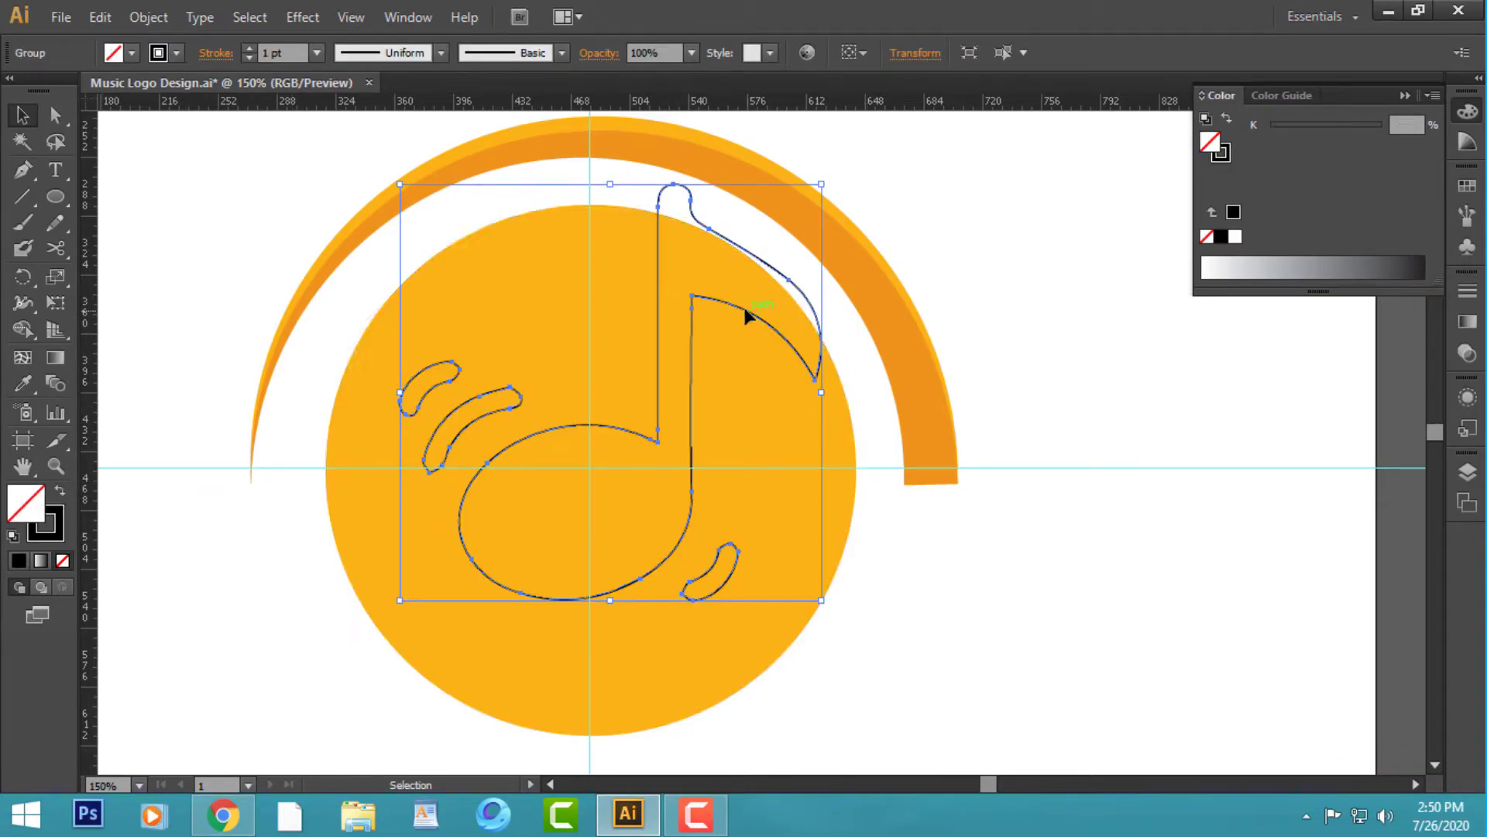
key("ctrl+equal")
key("ctrl+equal")
left_click_drag(732, 307, 759, 533)
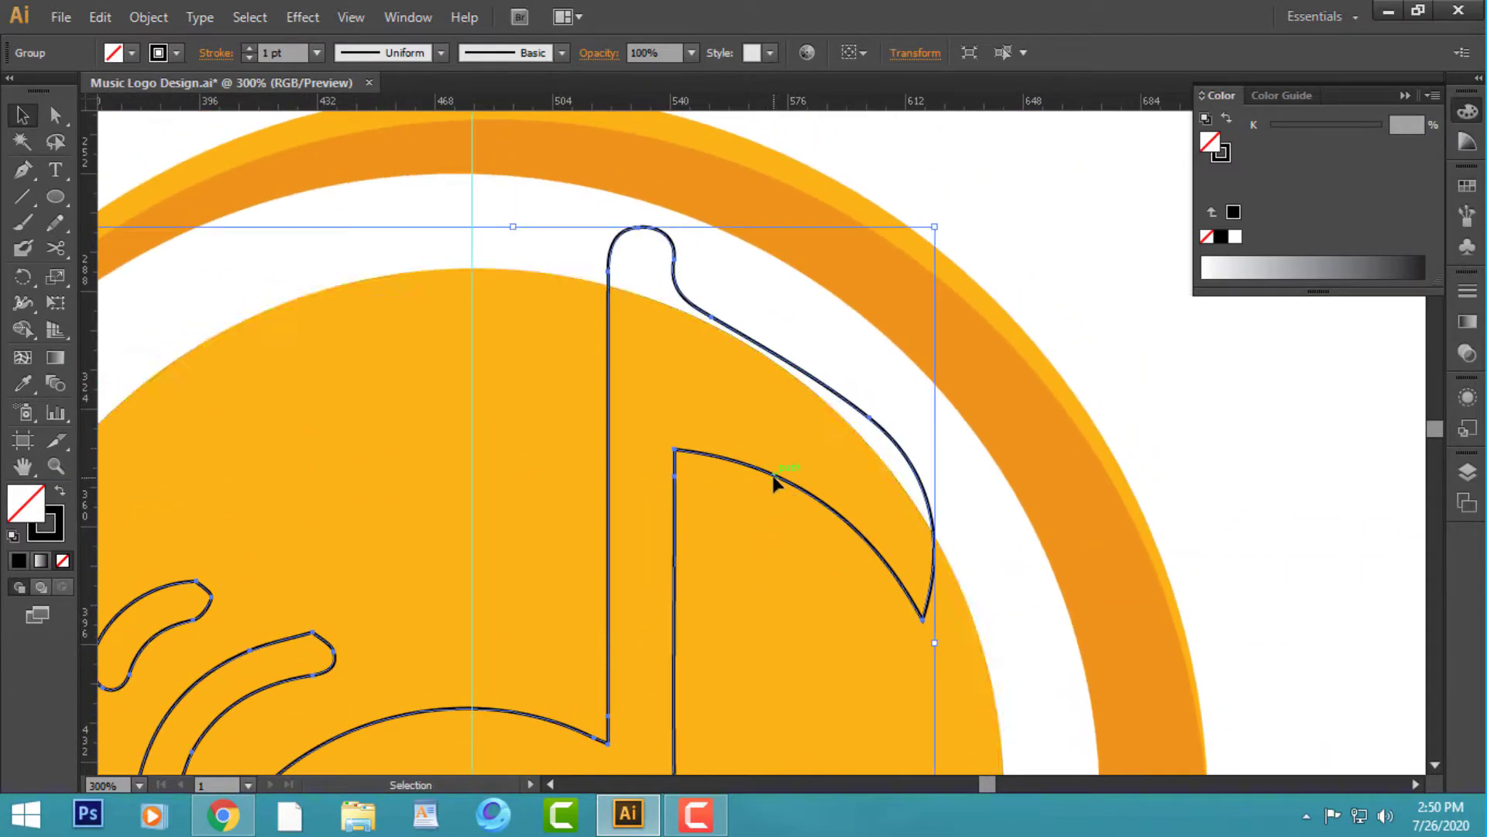
left_click_drag(770, 469, 769, 478)
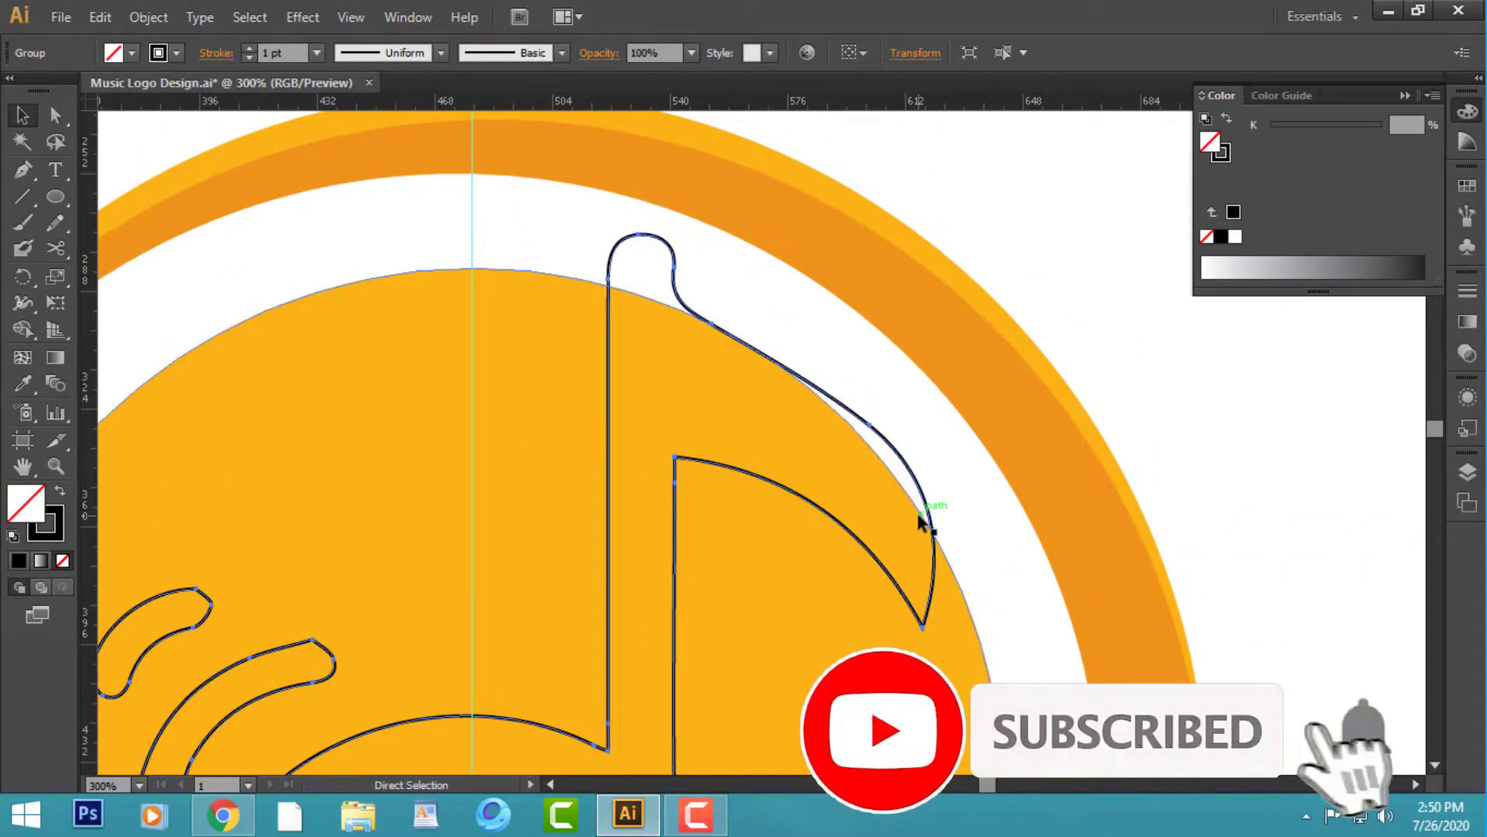
key("ctrl+1")
key("shift+x")
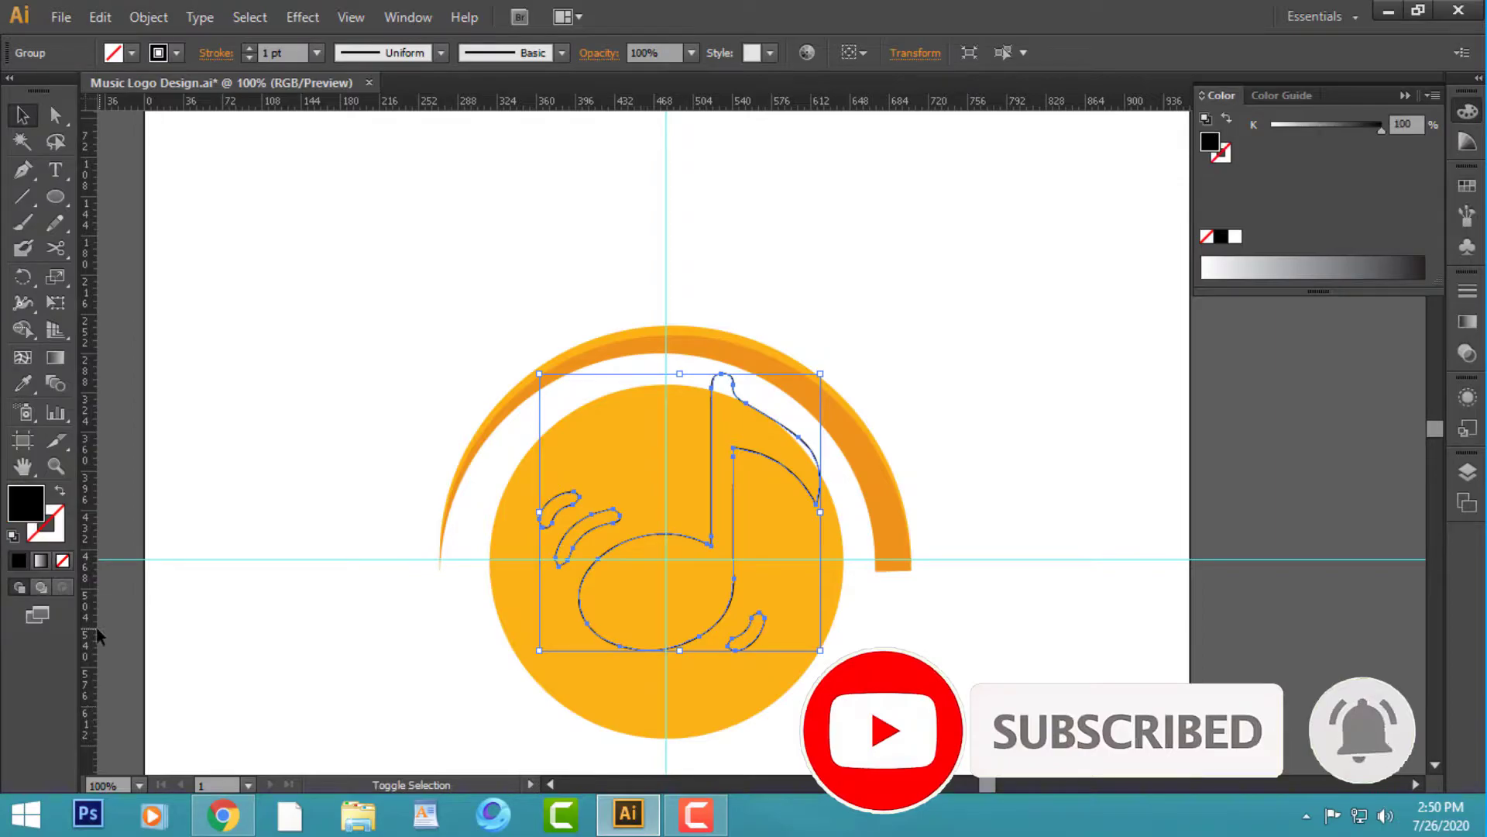
- Shape Builder the note and circle: delete the outside flag tip, merge the inner sliver
left_click(811, 560, "shift")
key("ctrl+equal")
key("ctrl+equal")
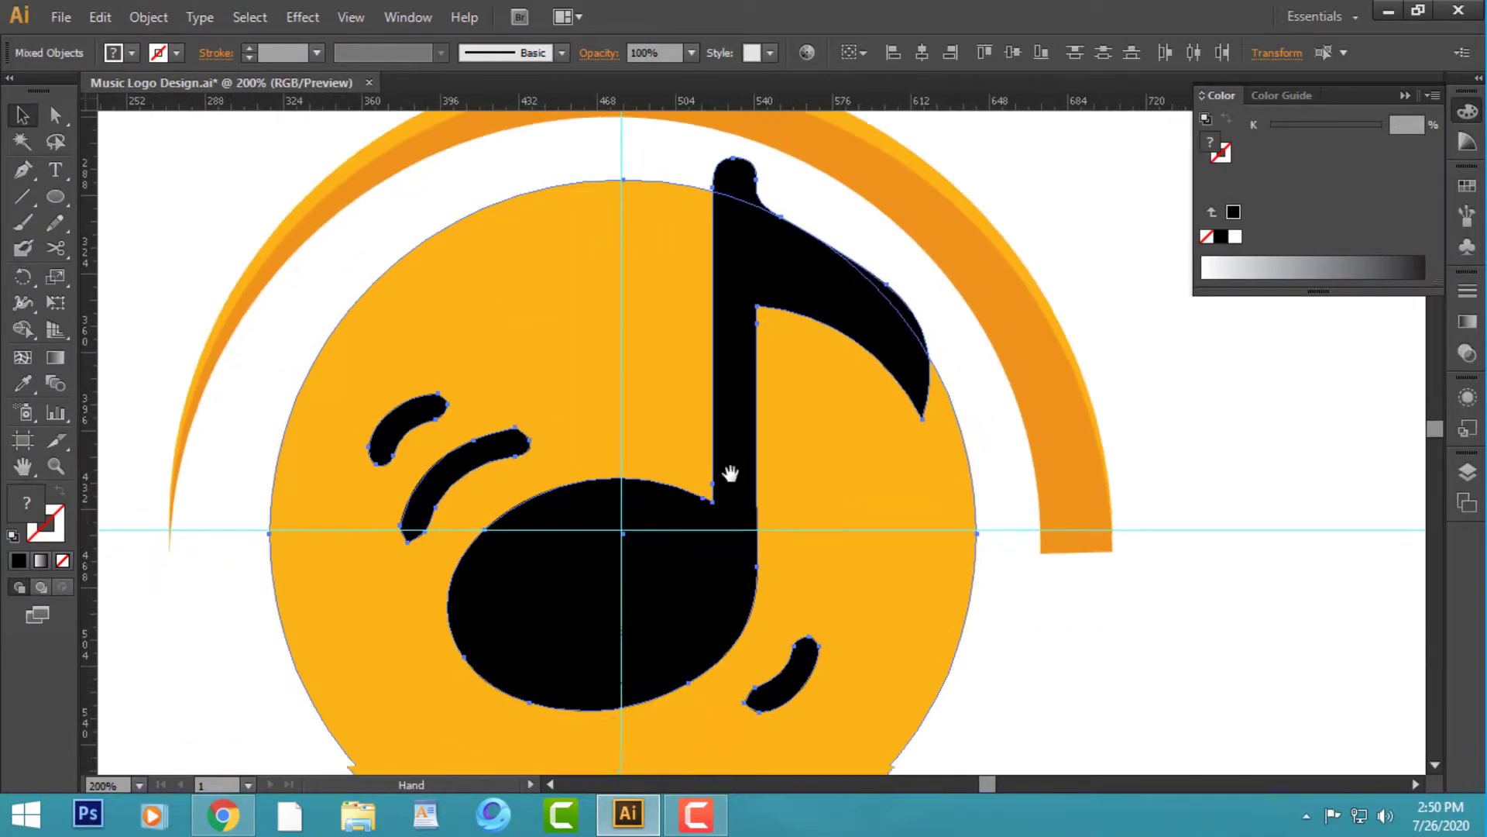
key("shift+m")
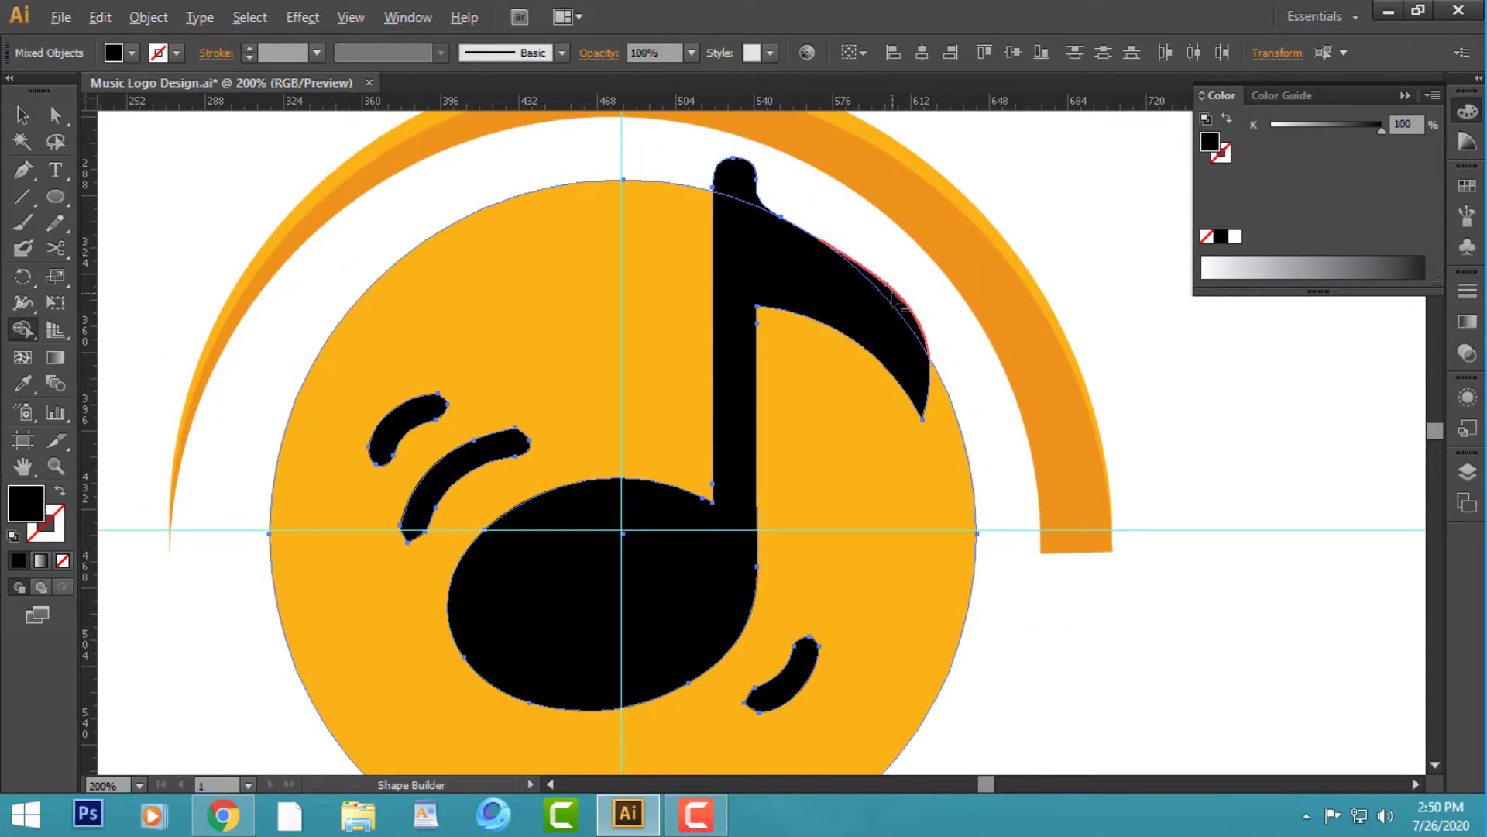
left_click(895, 303, "alt")
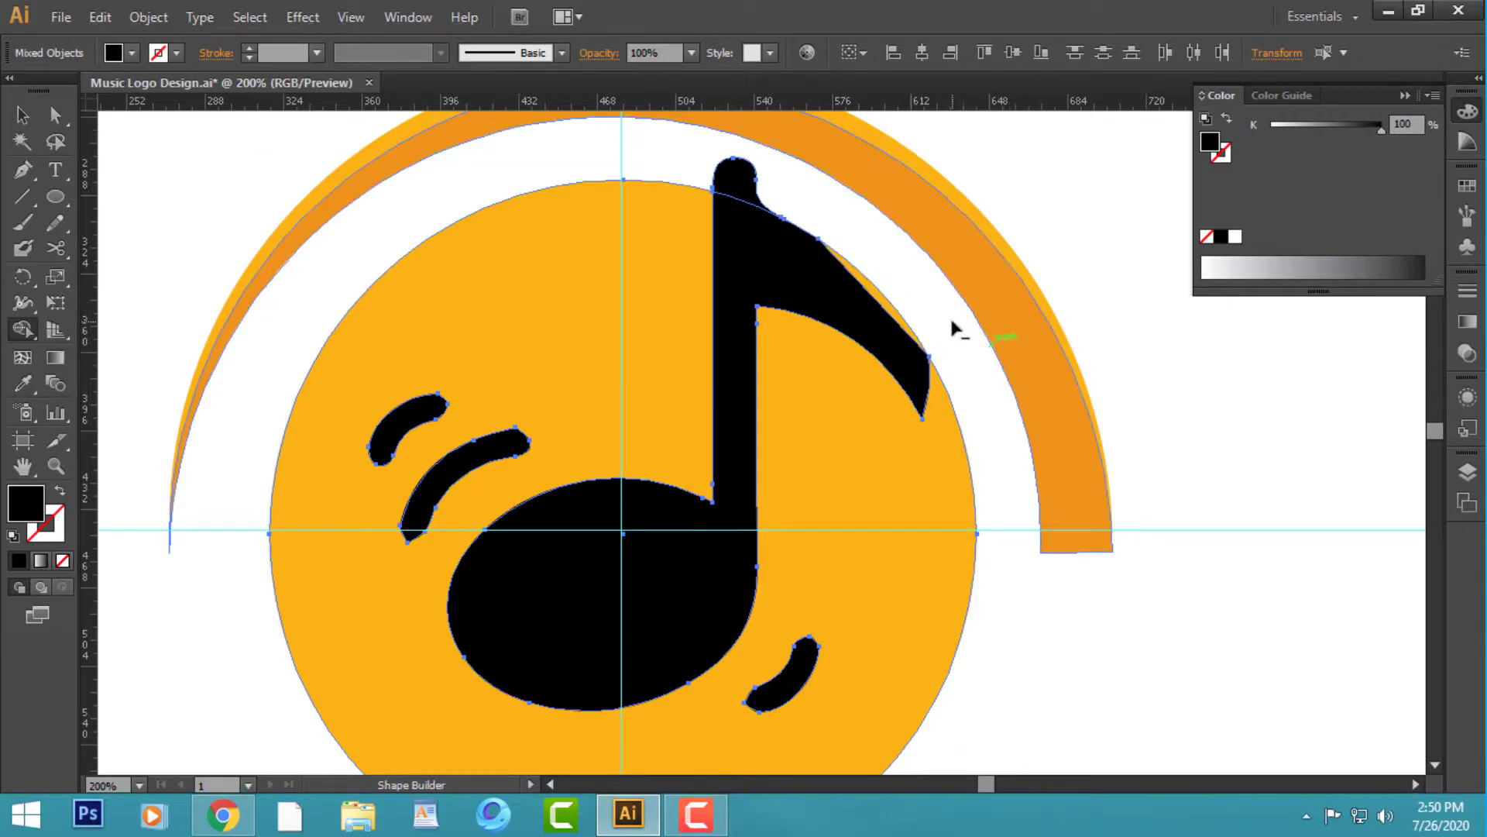
left_click(918, 337)
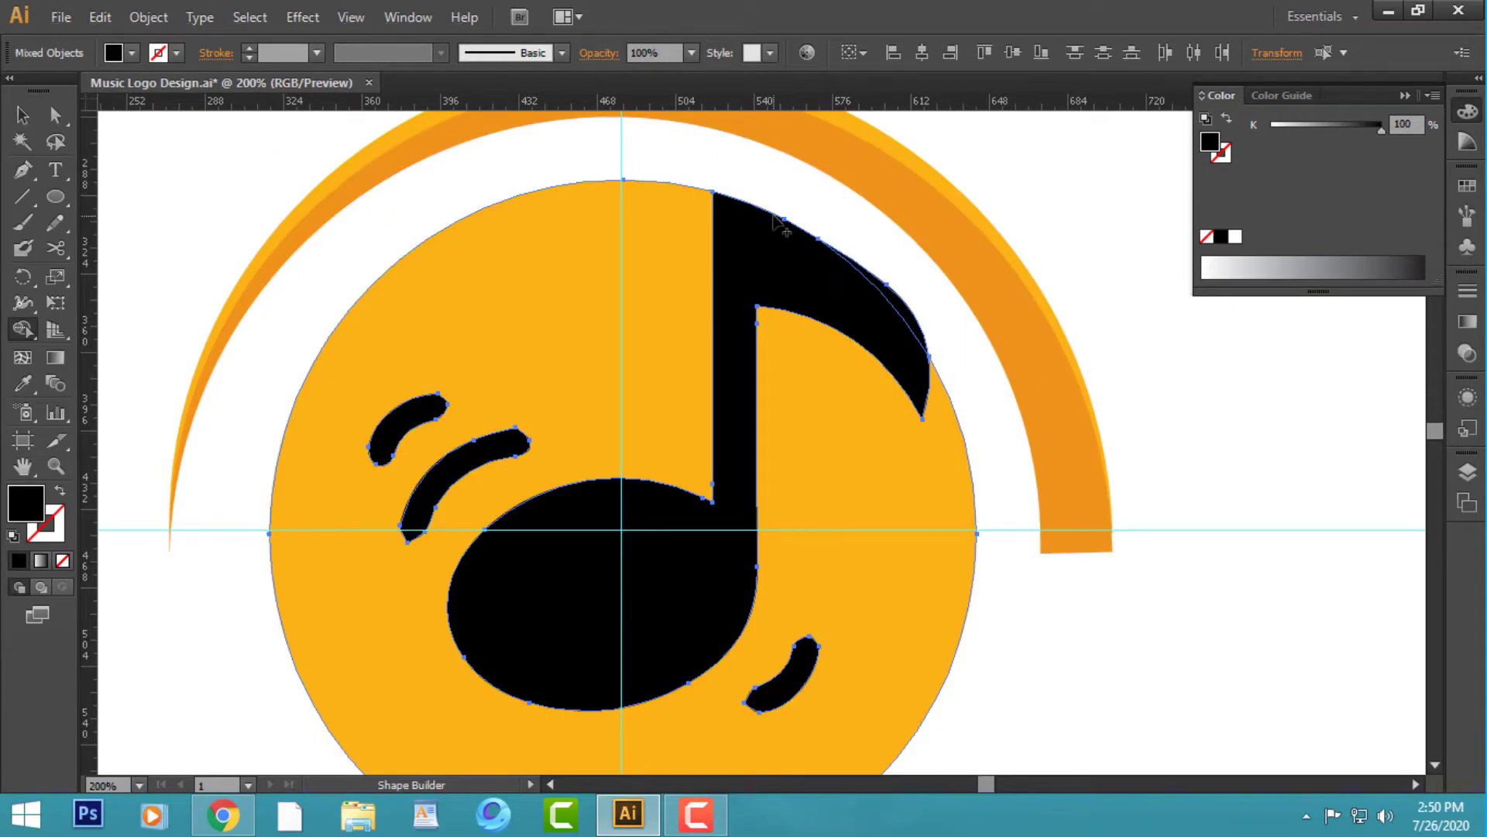
- Check the trimmed flag edge in outline view, then restore the note's black fill
key("v")
left_click(1168, 402)
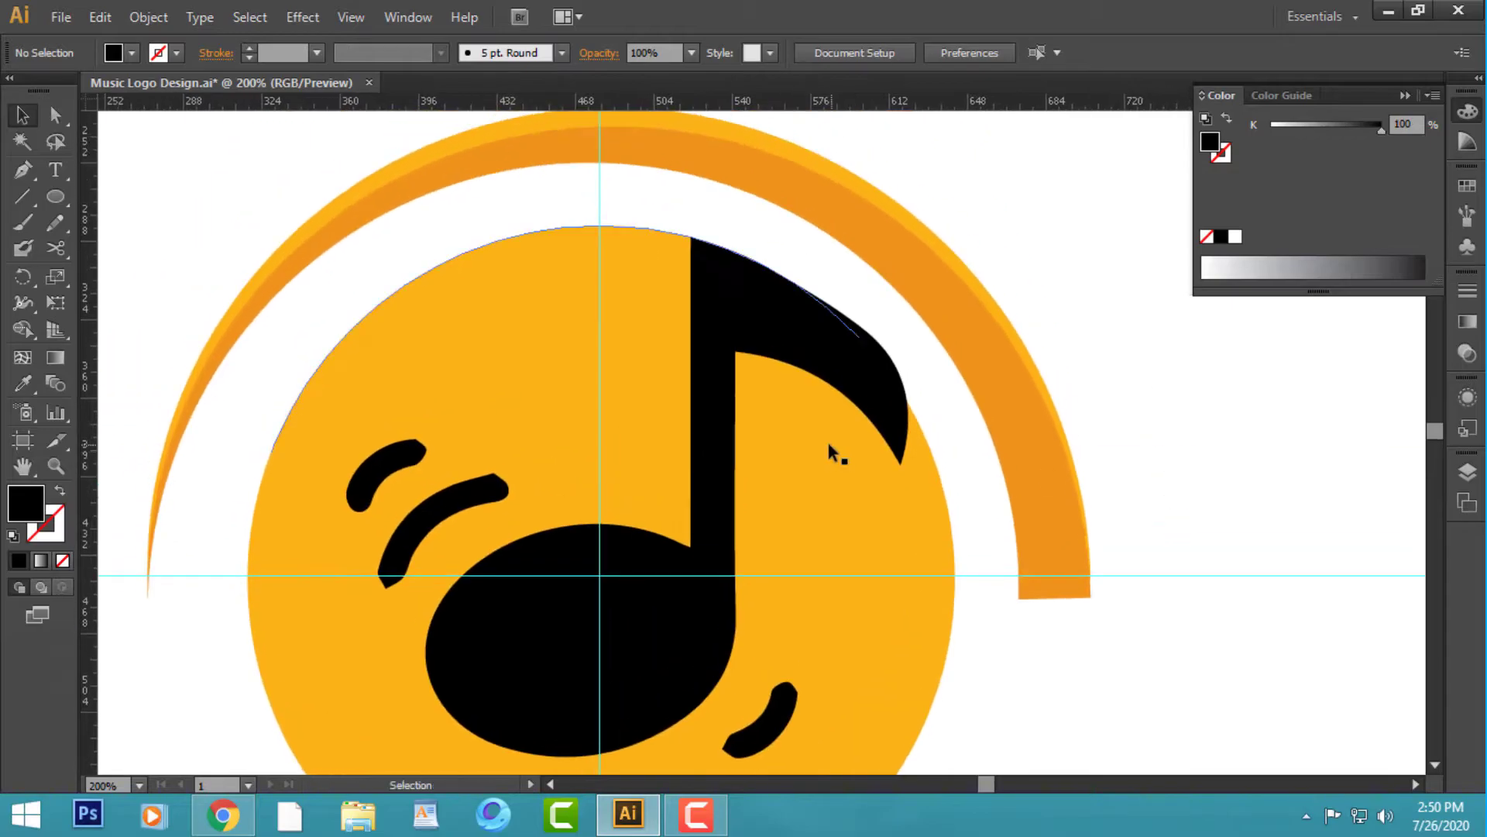
left_click(829, 445)
key("ctrl+equal")
key("ctrl+equal")
left_click_drag(974, 306, 857, 572)
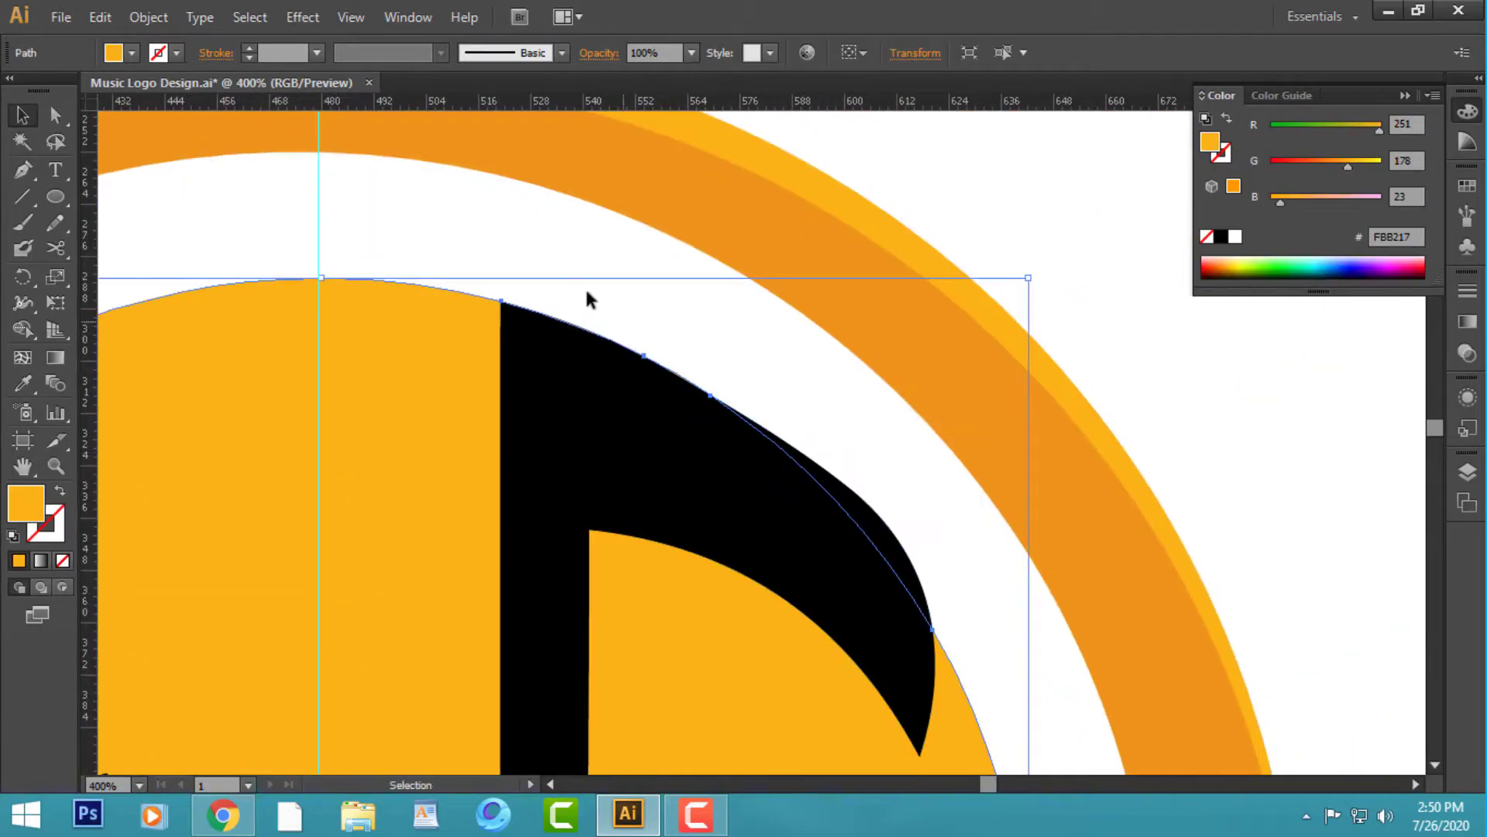
left_click(611, 395)
key("shift+x")
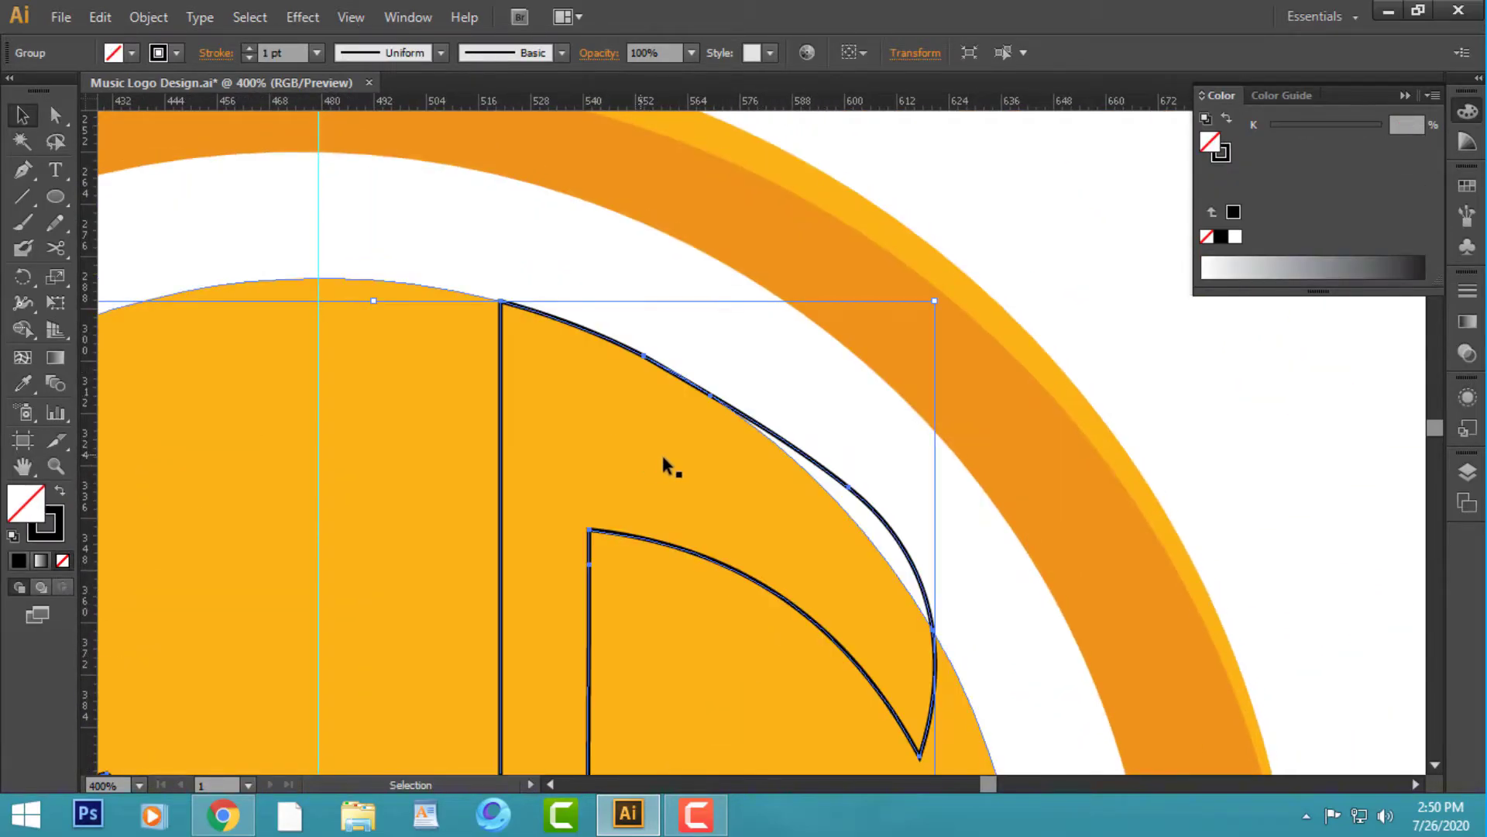
scroll(891, 519, "down", 2)
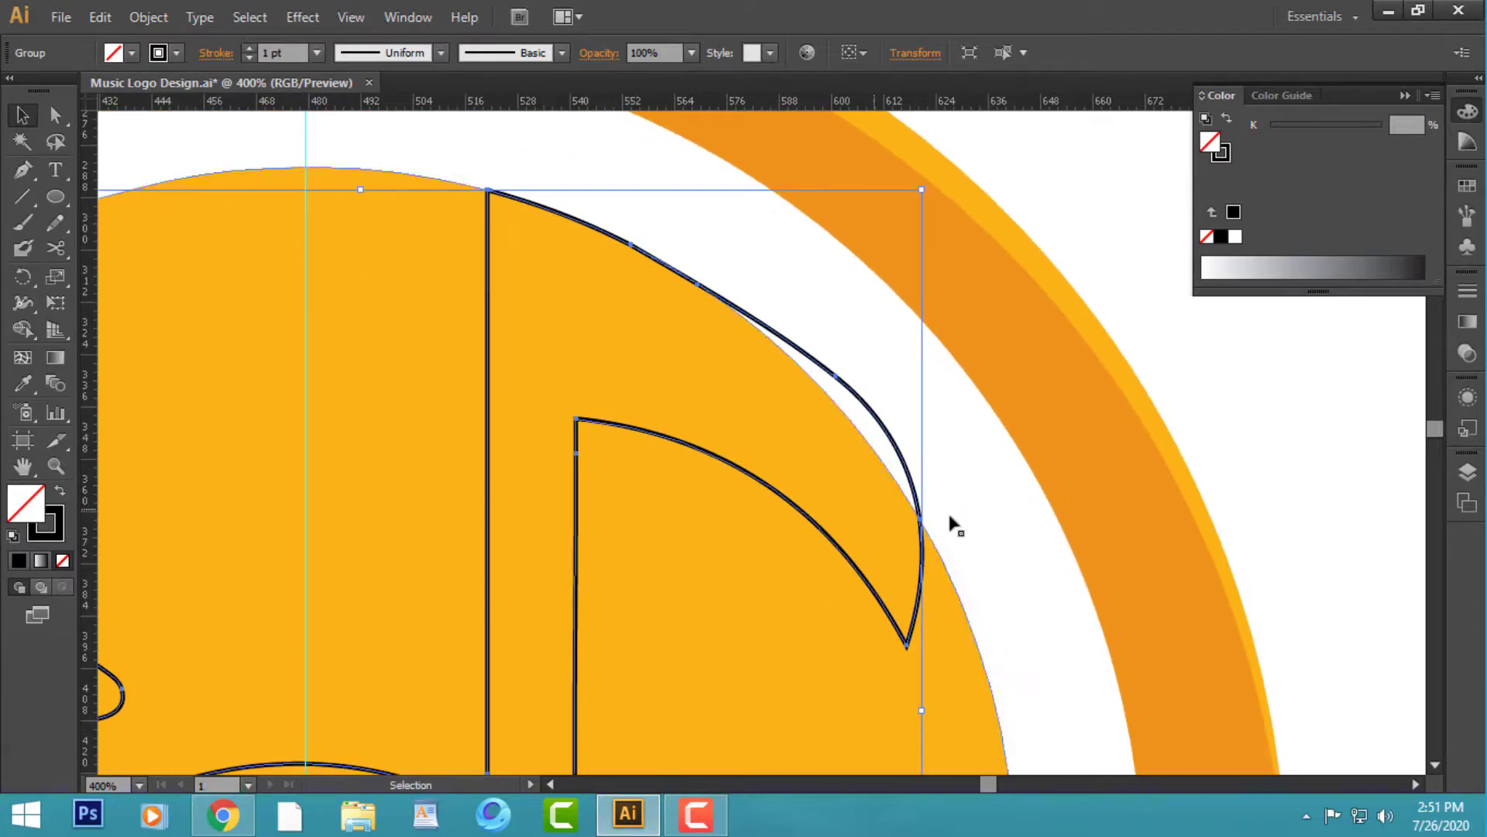
key("shift+x")
left_click(1300, 428)
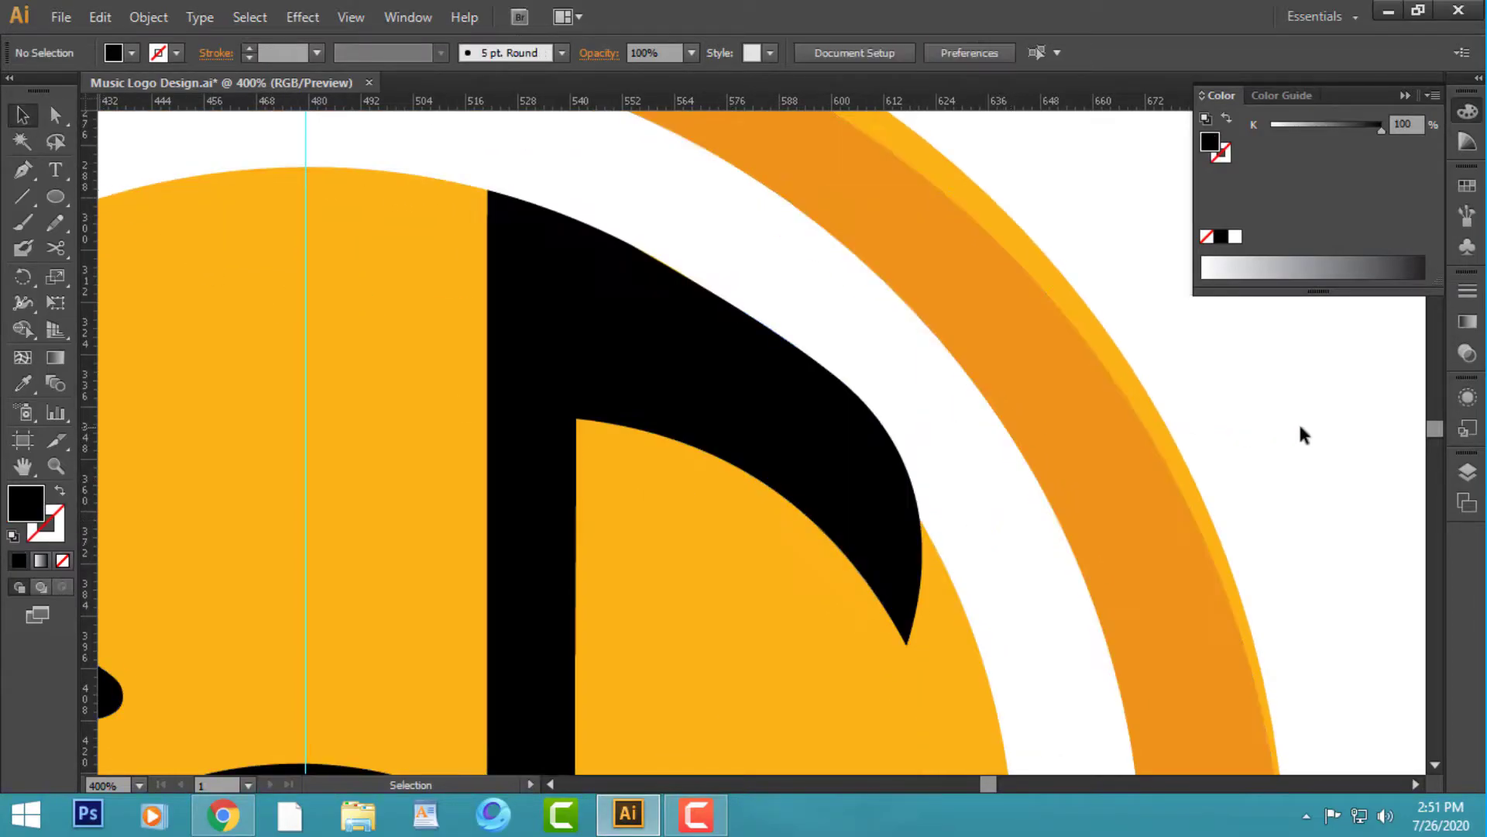
key("ctrl+minus")
key("ctrl+minus")
key("ctrl+minus")
left_click_drag(842, 667, 882, 602)
- Direct-select the music note's path and fill it white
left_click(783, 513)
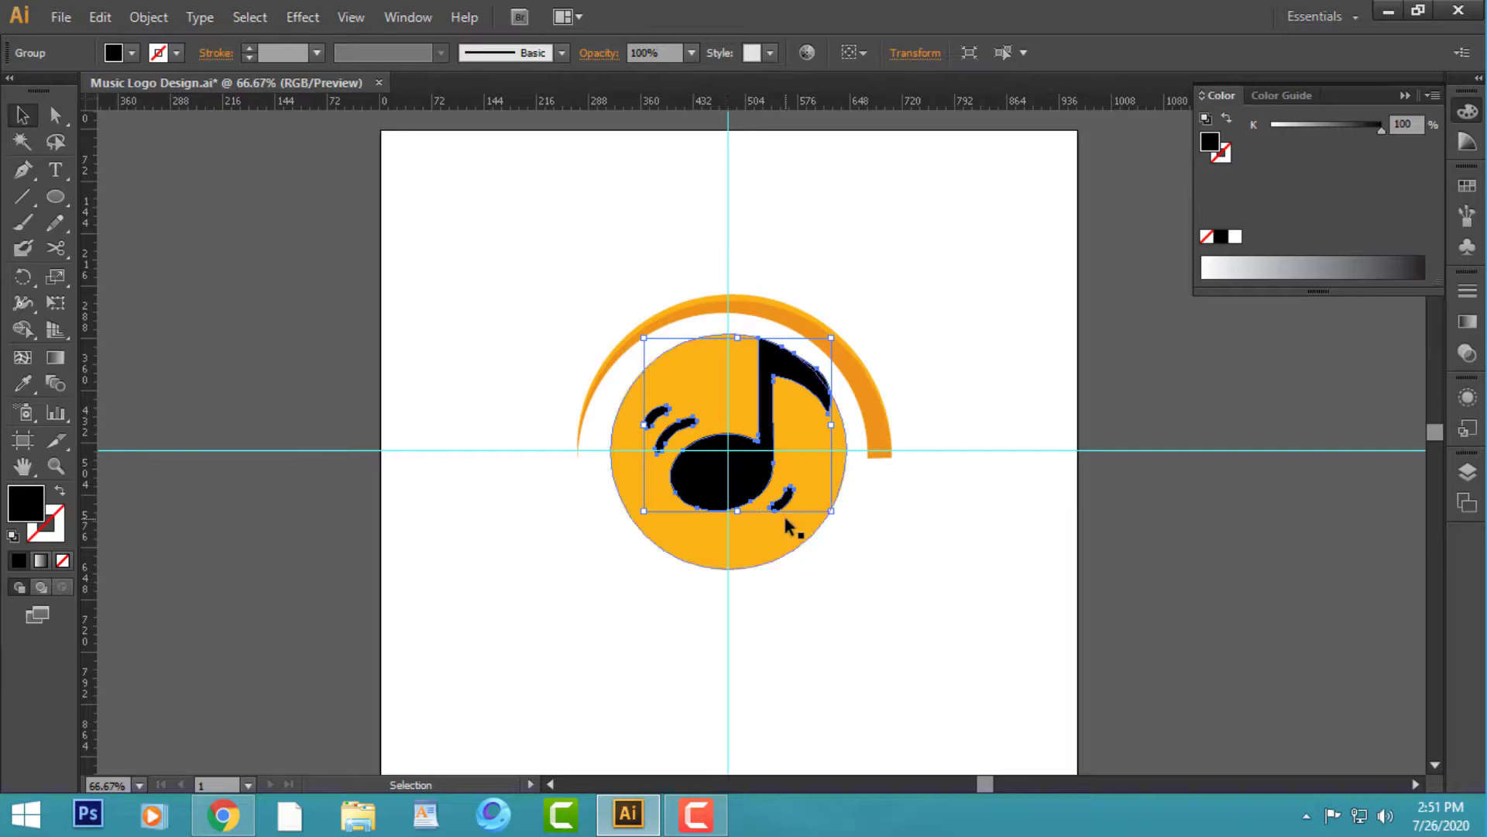
key("ctrl+plus")
left_click(992, 542)
key("a")
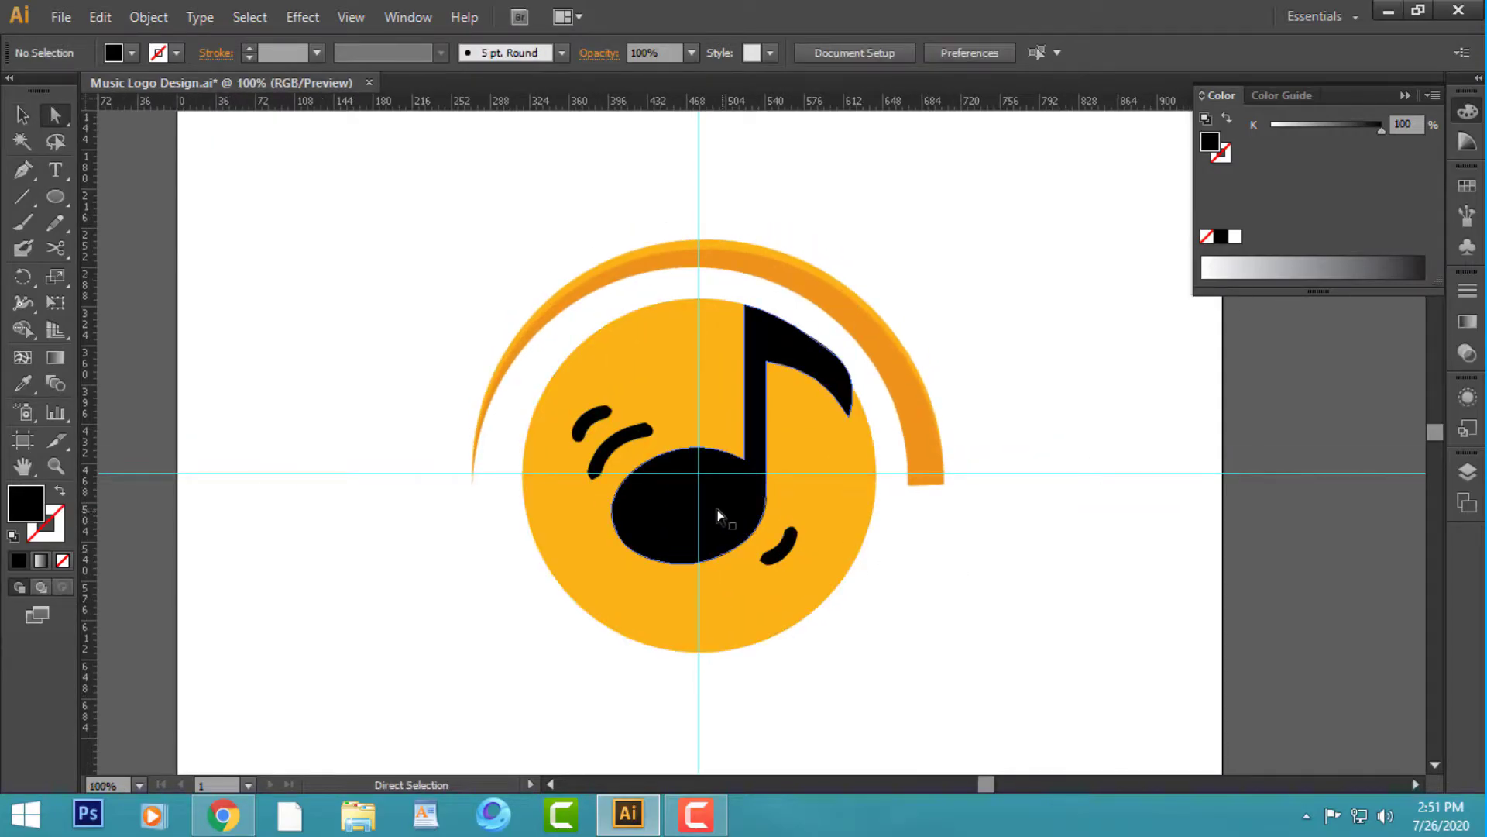
left_click(717, 514)
left_click(1235, 239)
left_click(1063, 573)
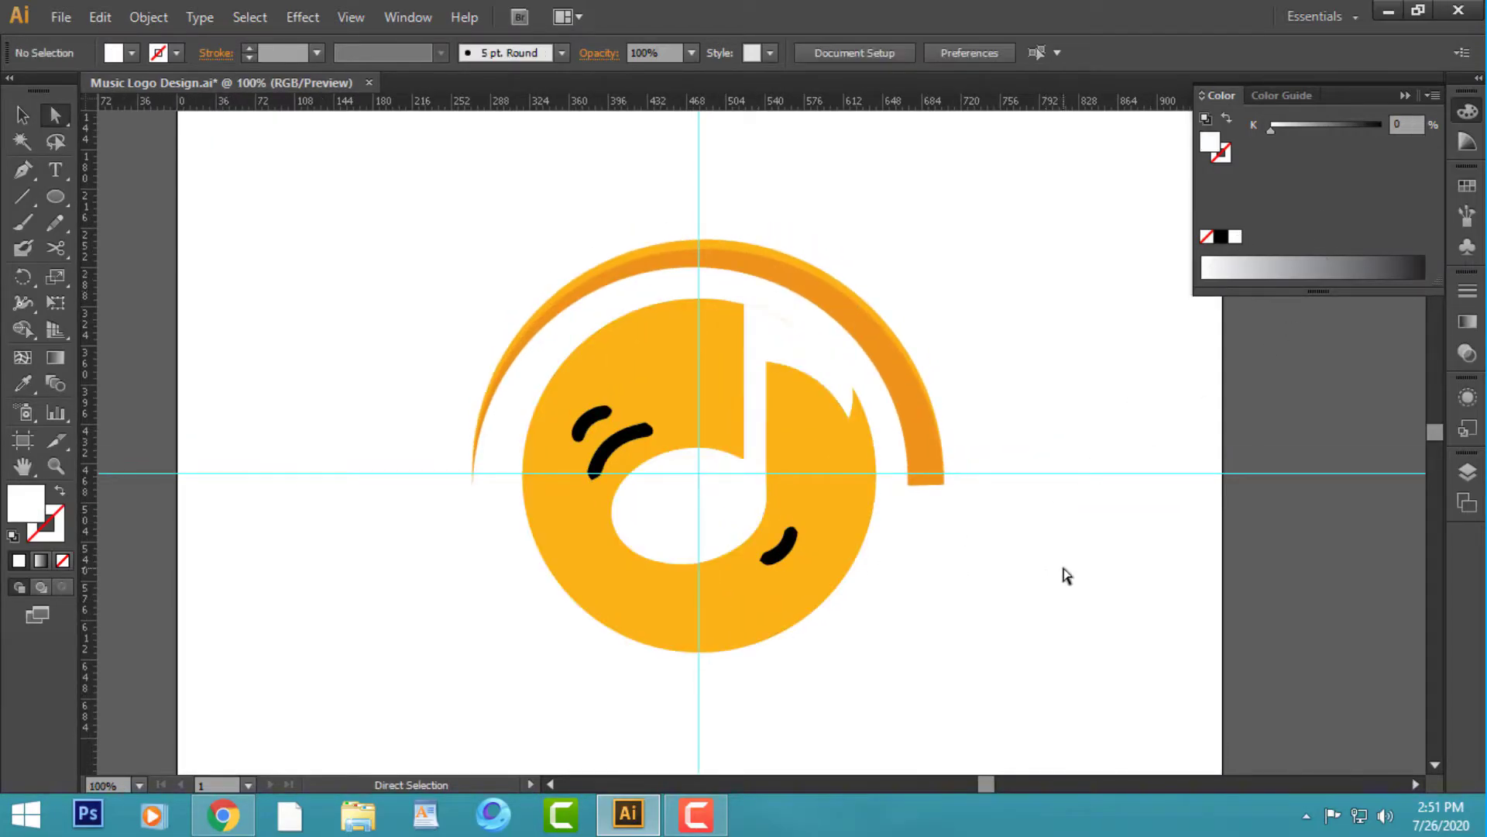
- Shape Builder-merge the thin sliver at the flag into the white note area
key("ctrl+plus")
key("ctrl+plus")
key("ctrl+plus")
key("ctrl+plus")
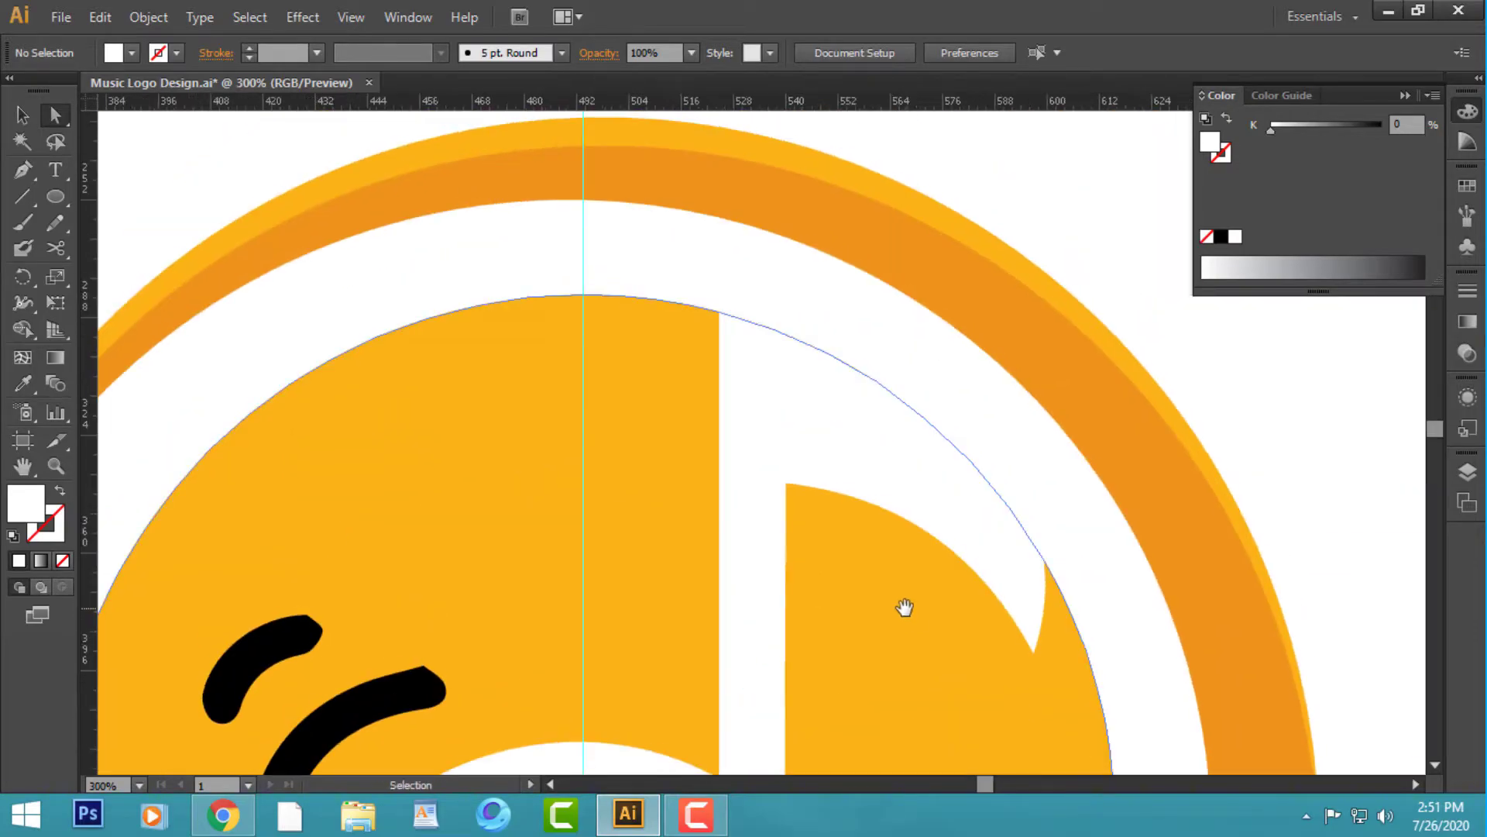
key("ctrl+plus")
left_click(807, 385)
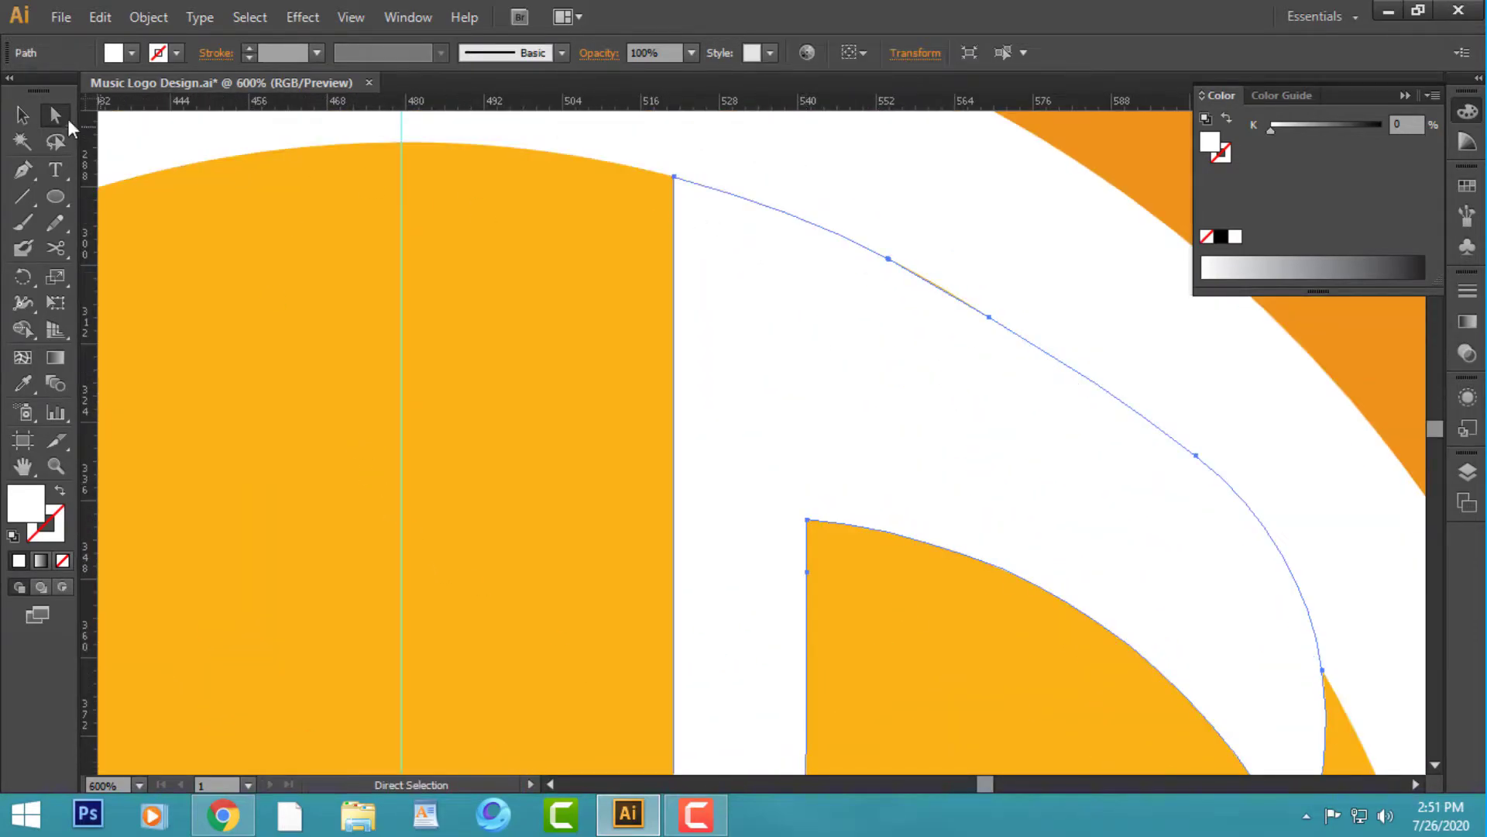
key("v")
left_click(398, 266, "shift")
key("shift+m")
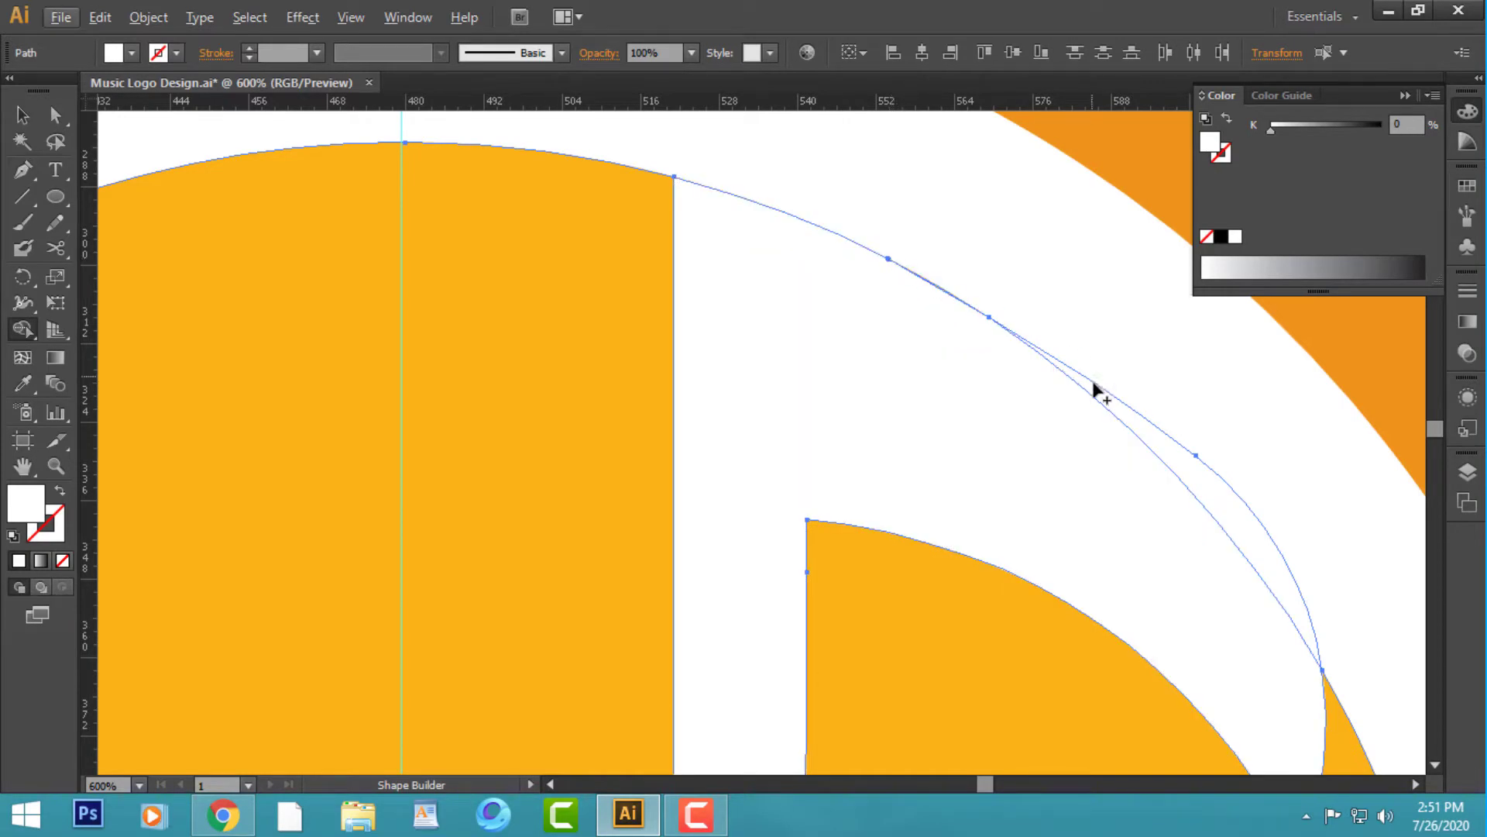
left_click_drag(1095, 390, 1178, 462)
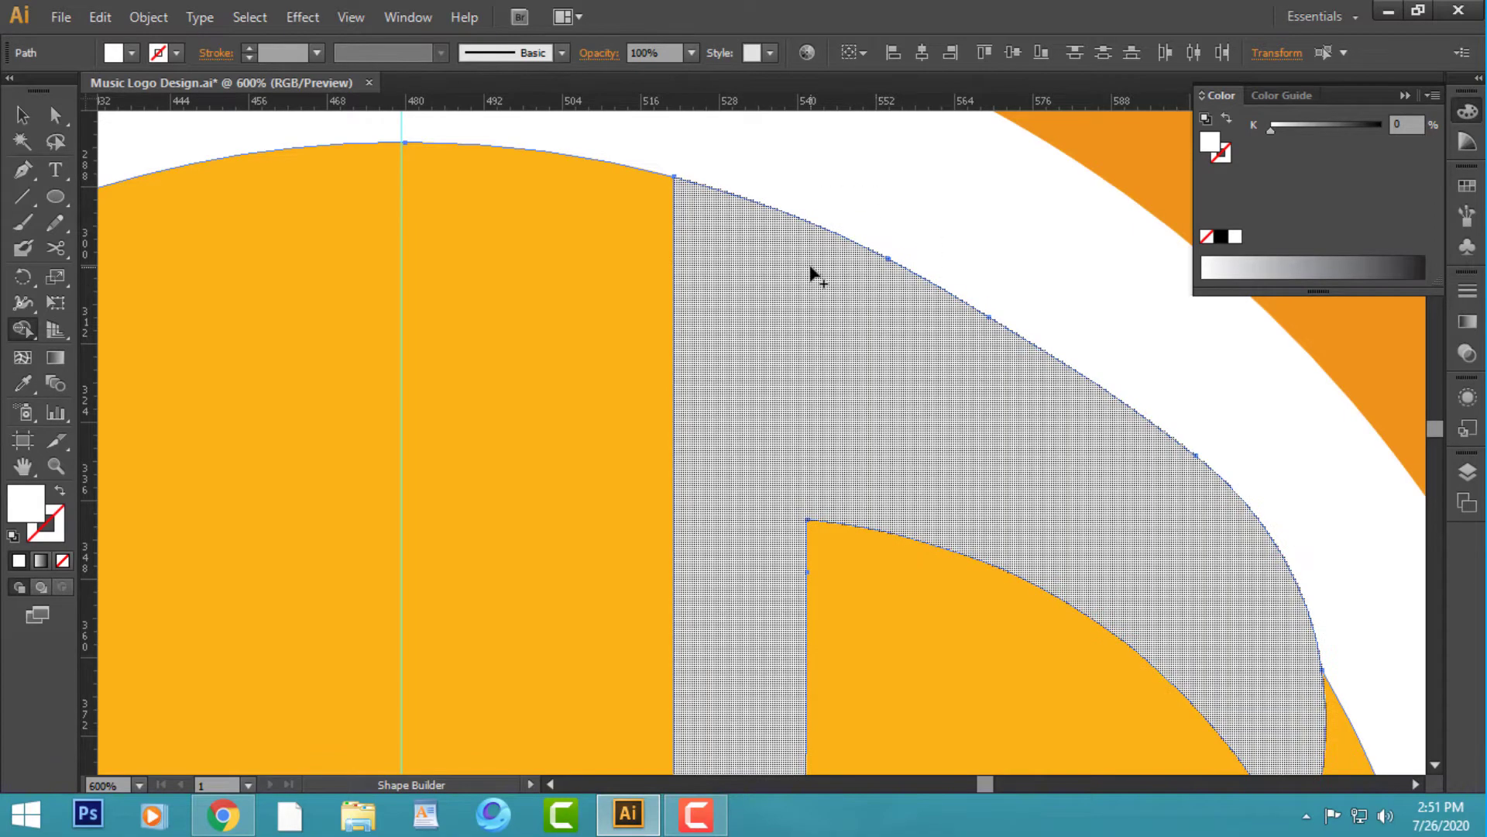
- Zoom back out and direct-select one of the black motion marks
key("ctrl+minus")
key("ctrl+minus")
key("ctrl+minus")
key("ctrl+minus")
key("v")
left_click(341, 302)
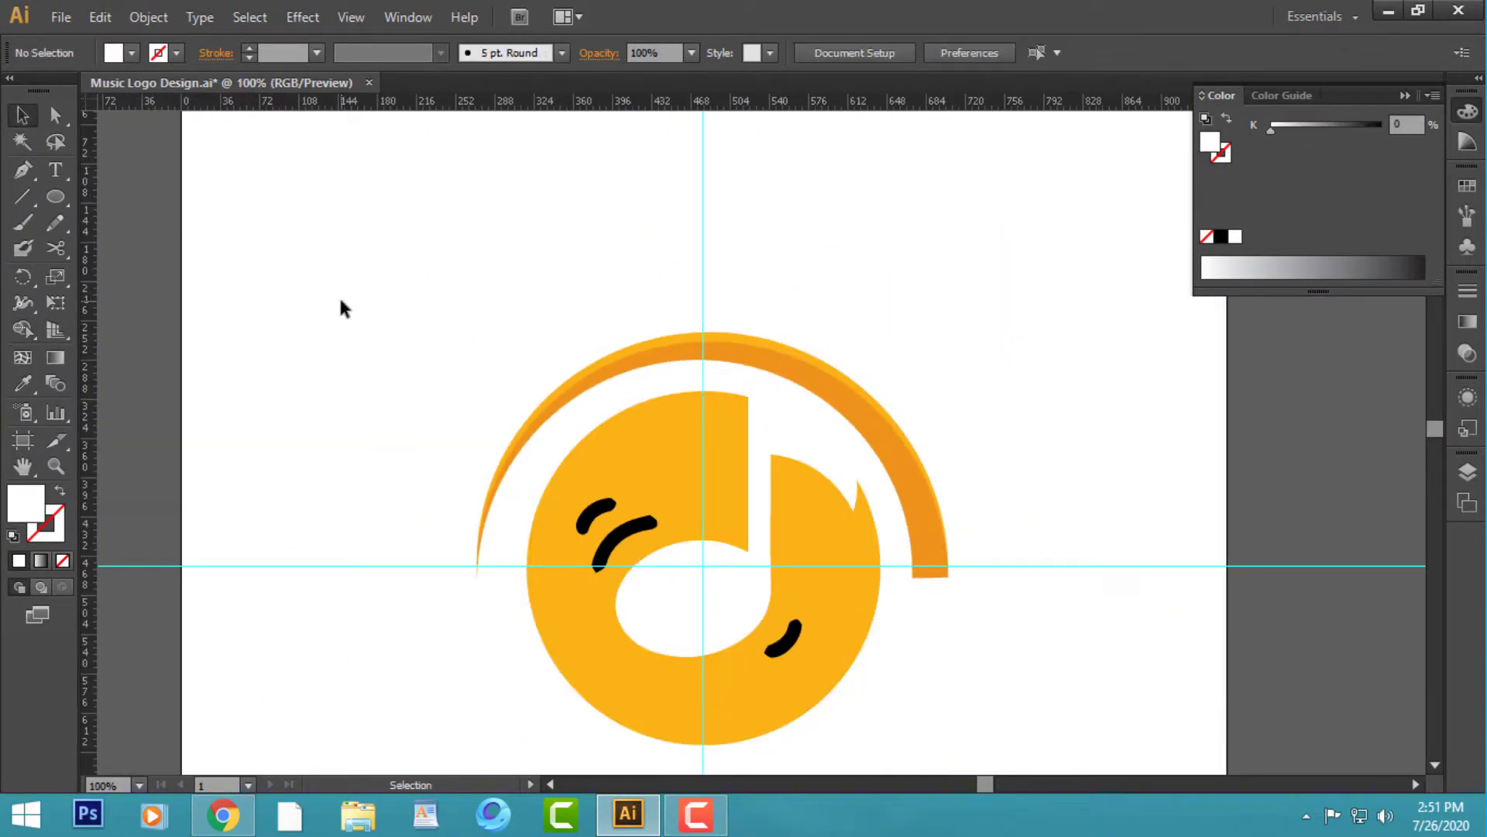
key("a")
left_click(600, 513)
- Recolour the black motion marks with the arc's orange using the Eyedropper
left_click(794, 639, "shift")
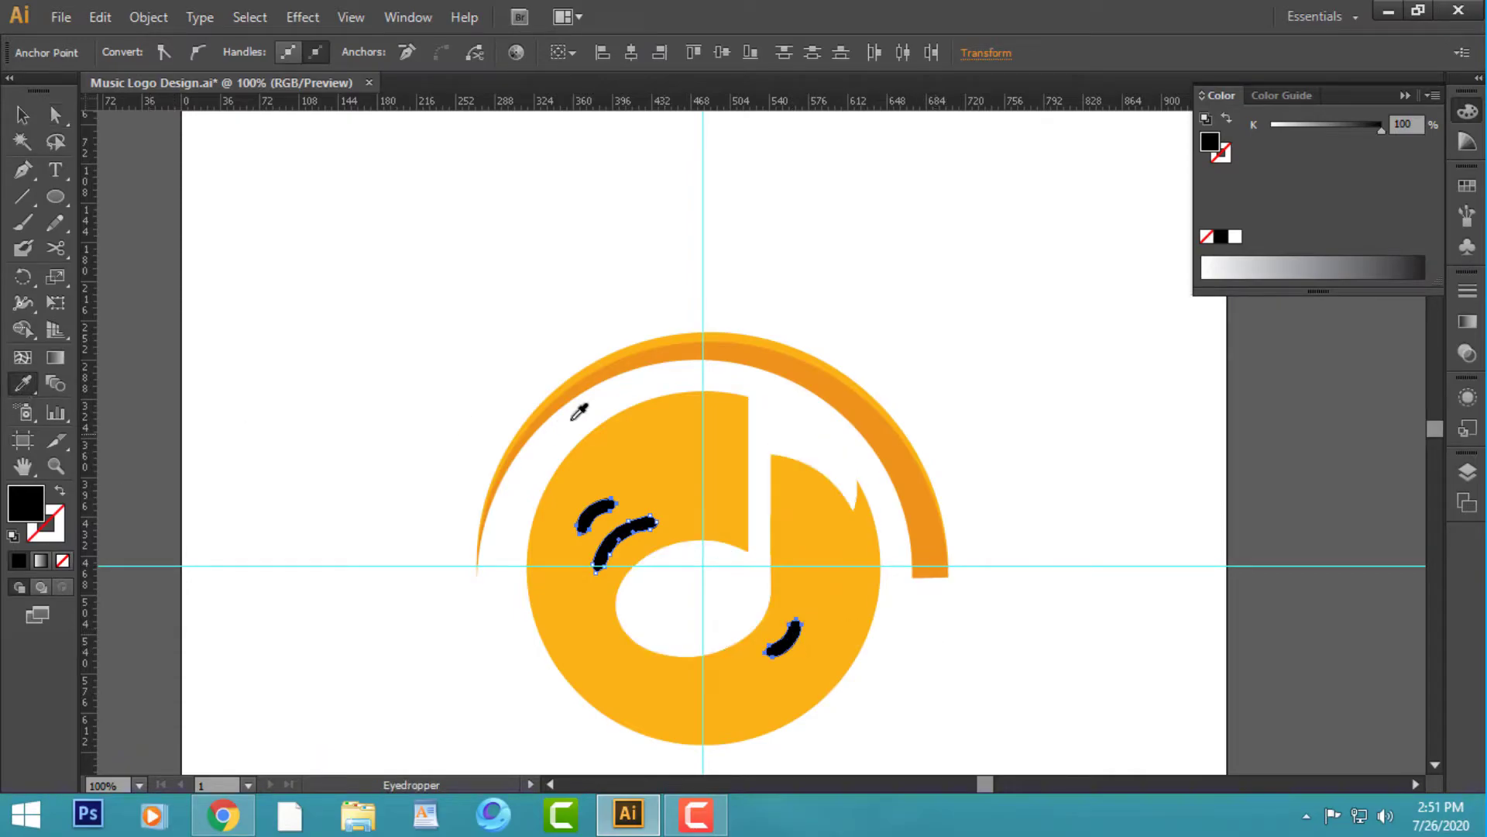
left_click(638, 357)
left_click(23, 116)
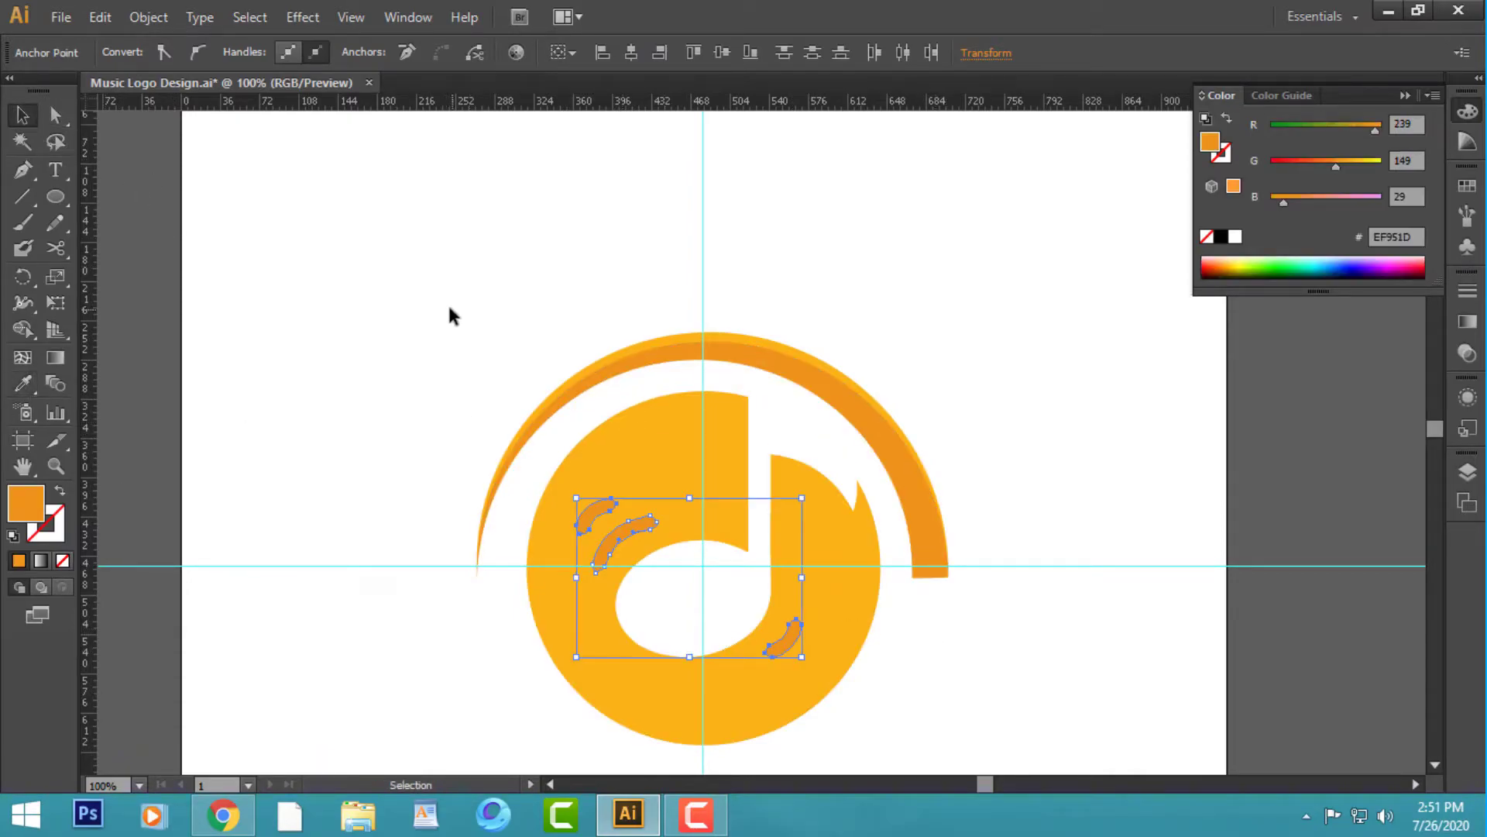
left_click(449, 316)
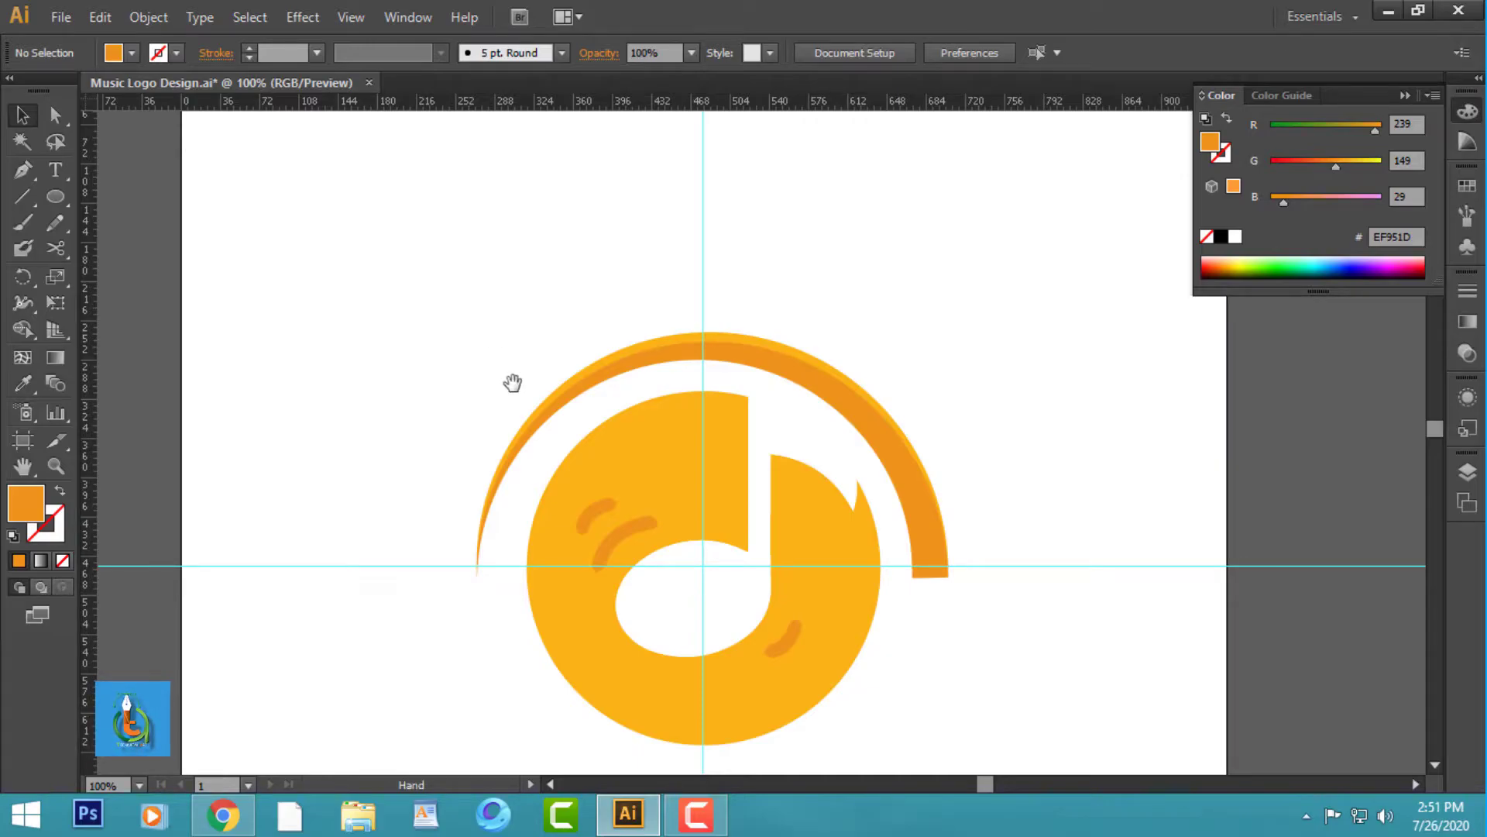
left_click_drag(512, 382, 522, 314)
- Draw an ellipse inside the note's hole and rotate it to a tilt
left_click_drag(667, 502, 747, 561)
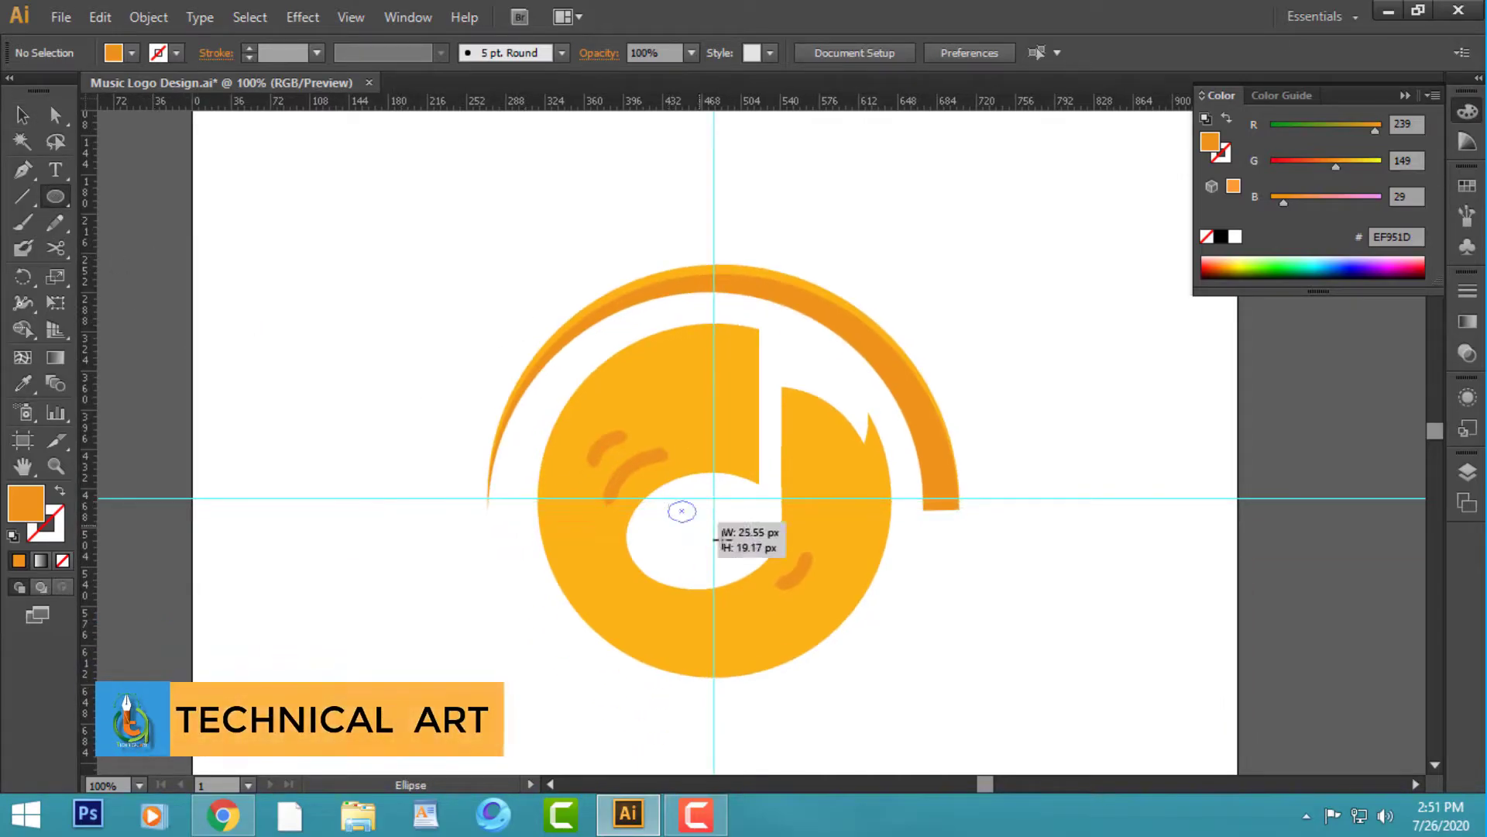
left_click(728, 569)
key("Escape")
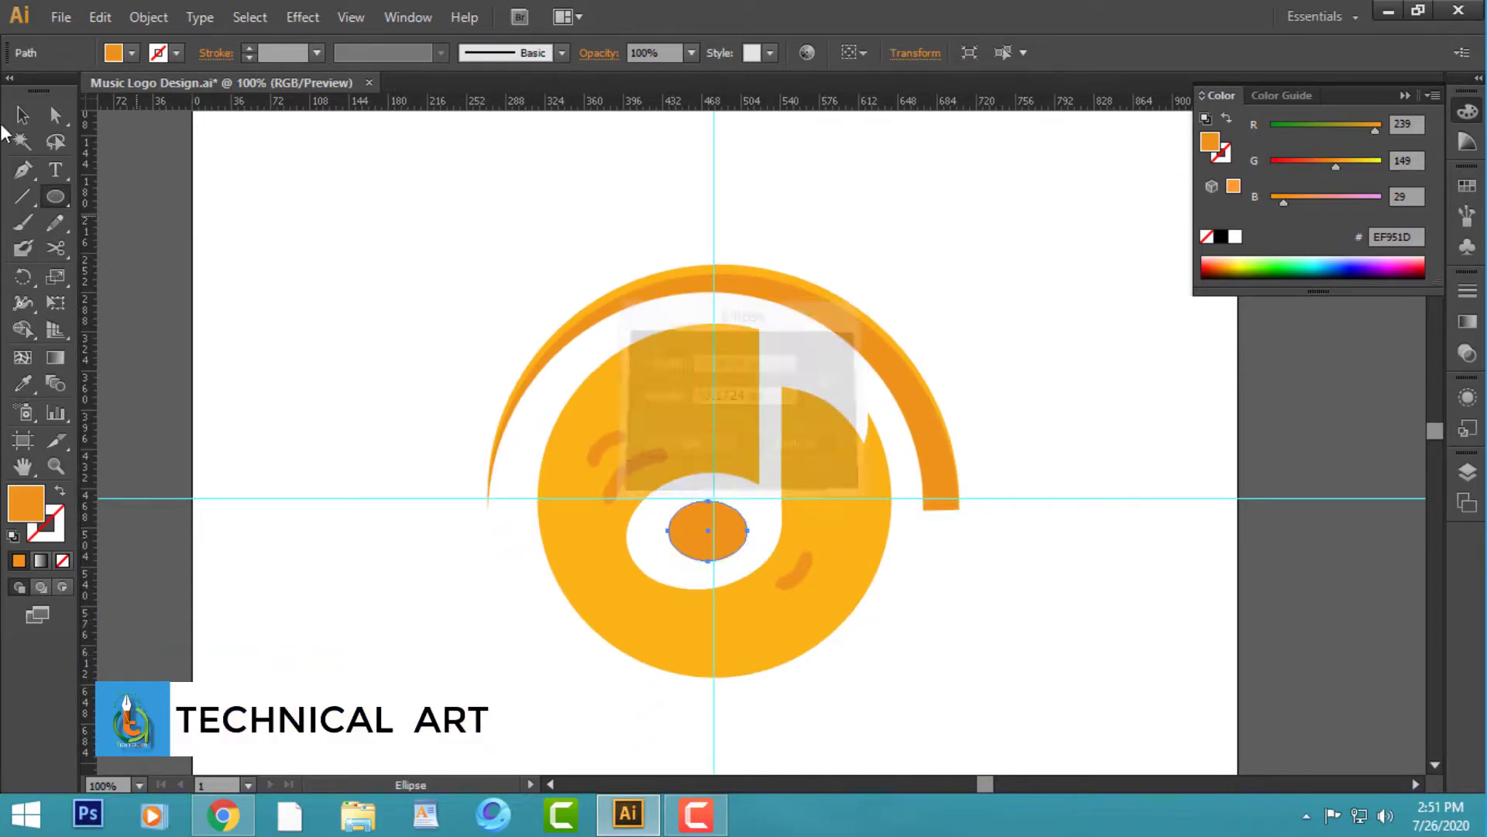
key("v")
mouse_move(757, 528)
left_mouse_down()
mouse_move(763, 571)
mouse_move(794, 577)
left_mouse_up()
left_click(984, 608)
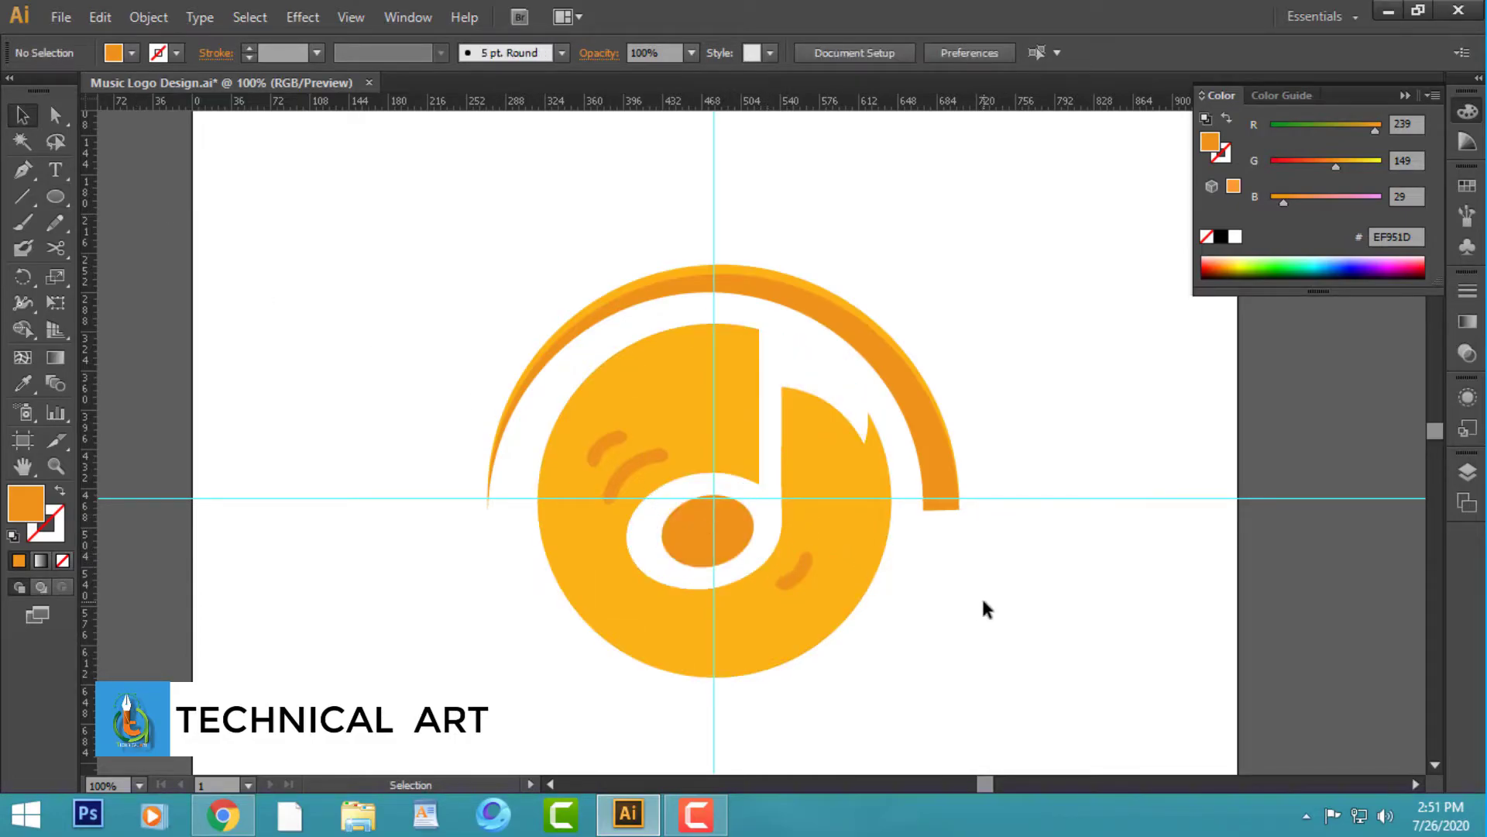
- Draw two small circles beside the note's flag
key("ctrl+equal")
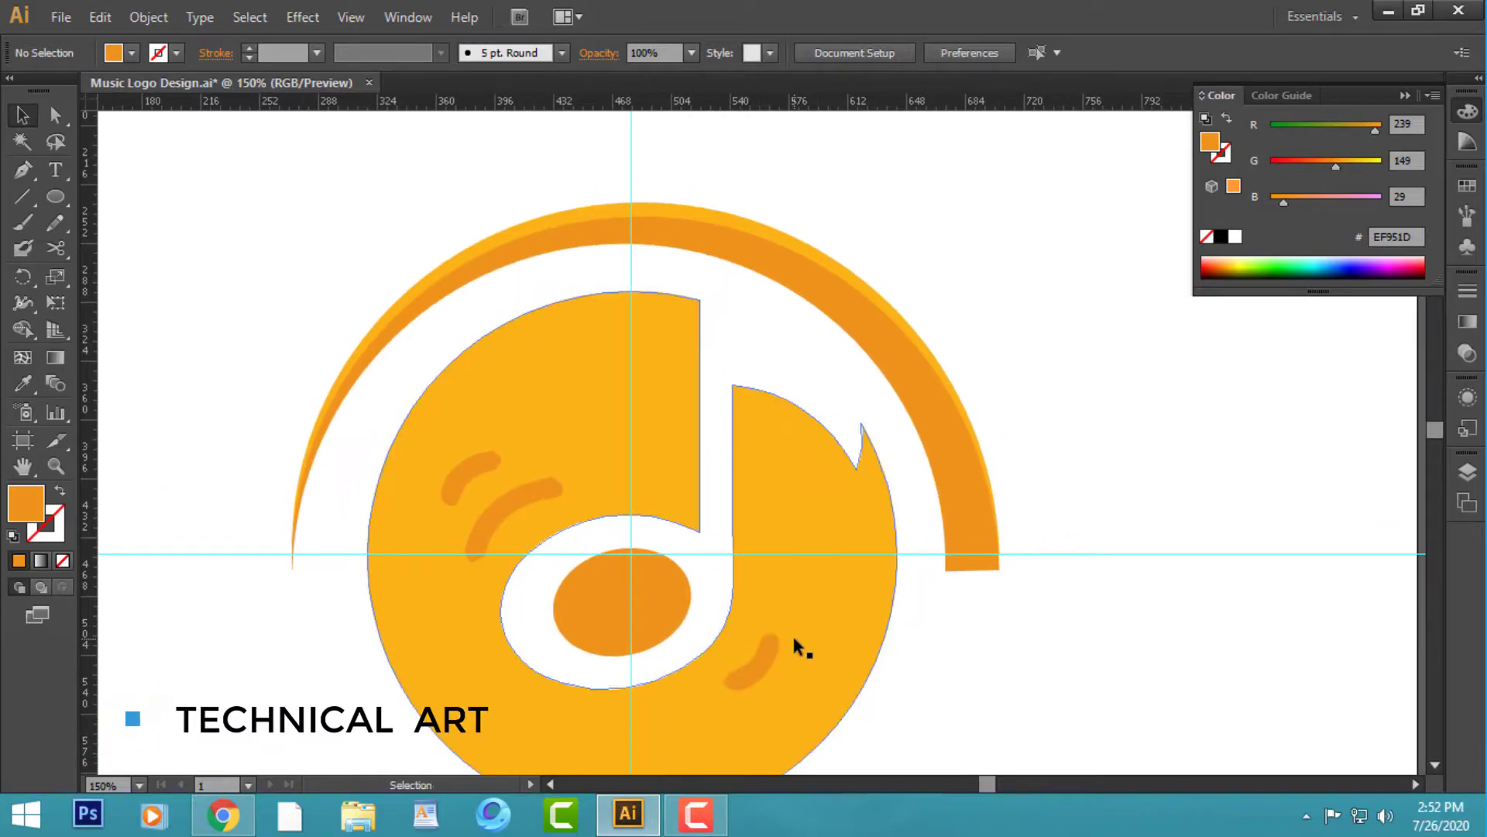
left_click_drag(55, 196, 132, 245)
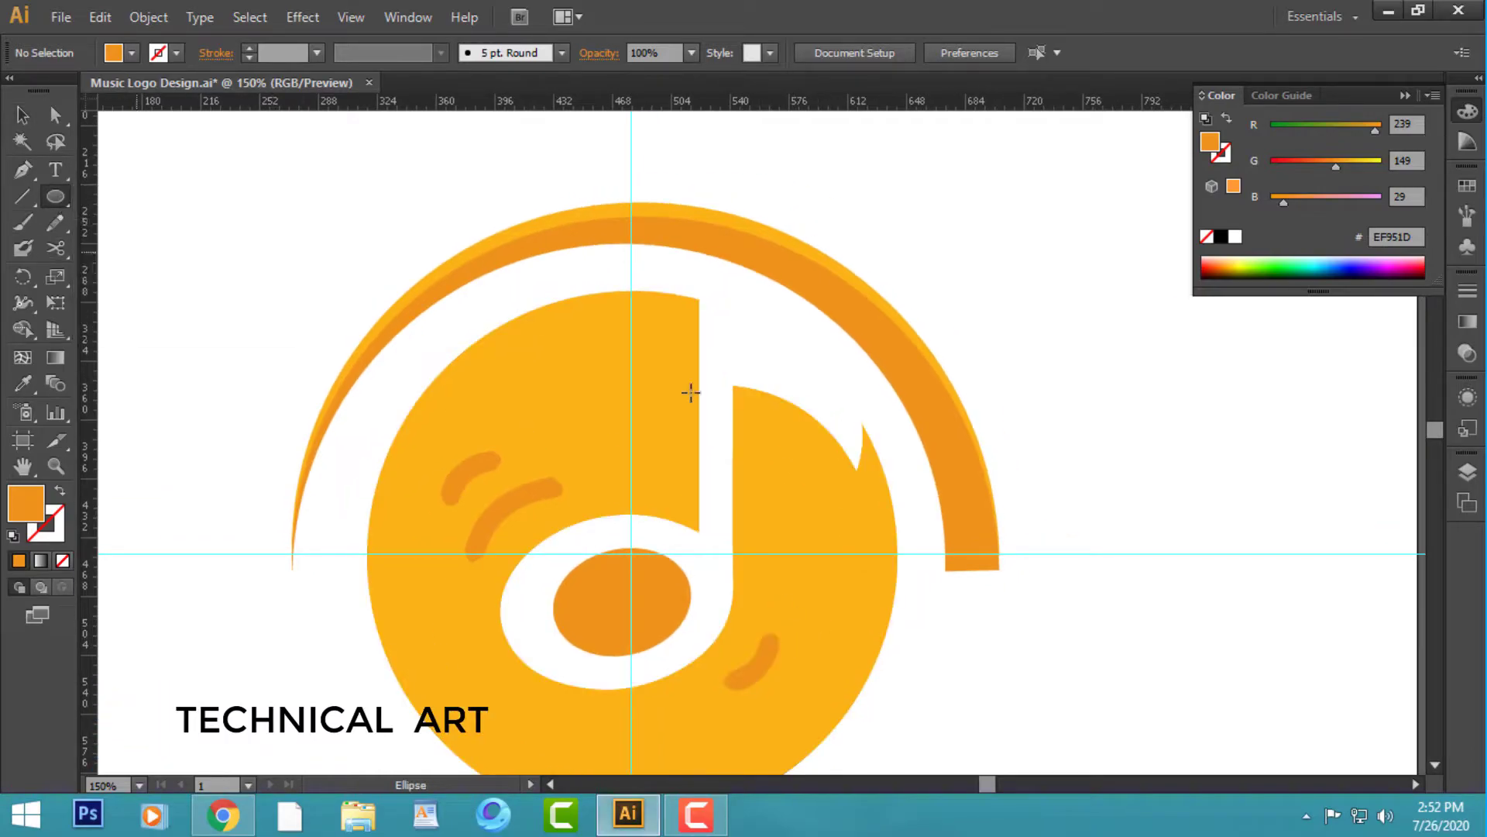
mouse_move(774, 385)
left_mouse_down()
mouse_move(794, 419)
mouse_move(749, 422)
mouse_move(757, 401)
left_mouse_up()
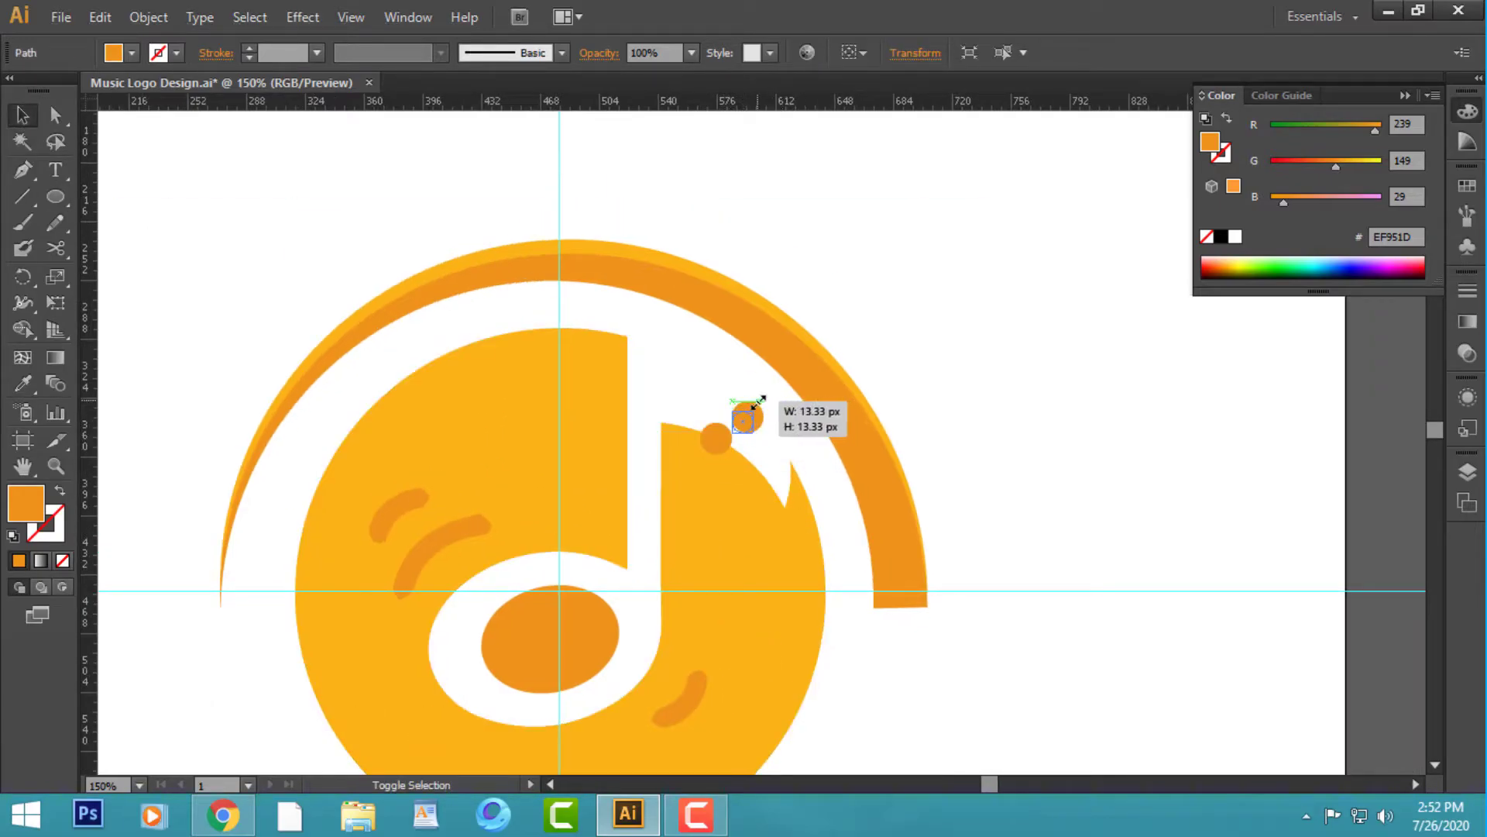
left_click(986, 492)
scroll(990, 572, "down", 3)
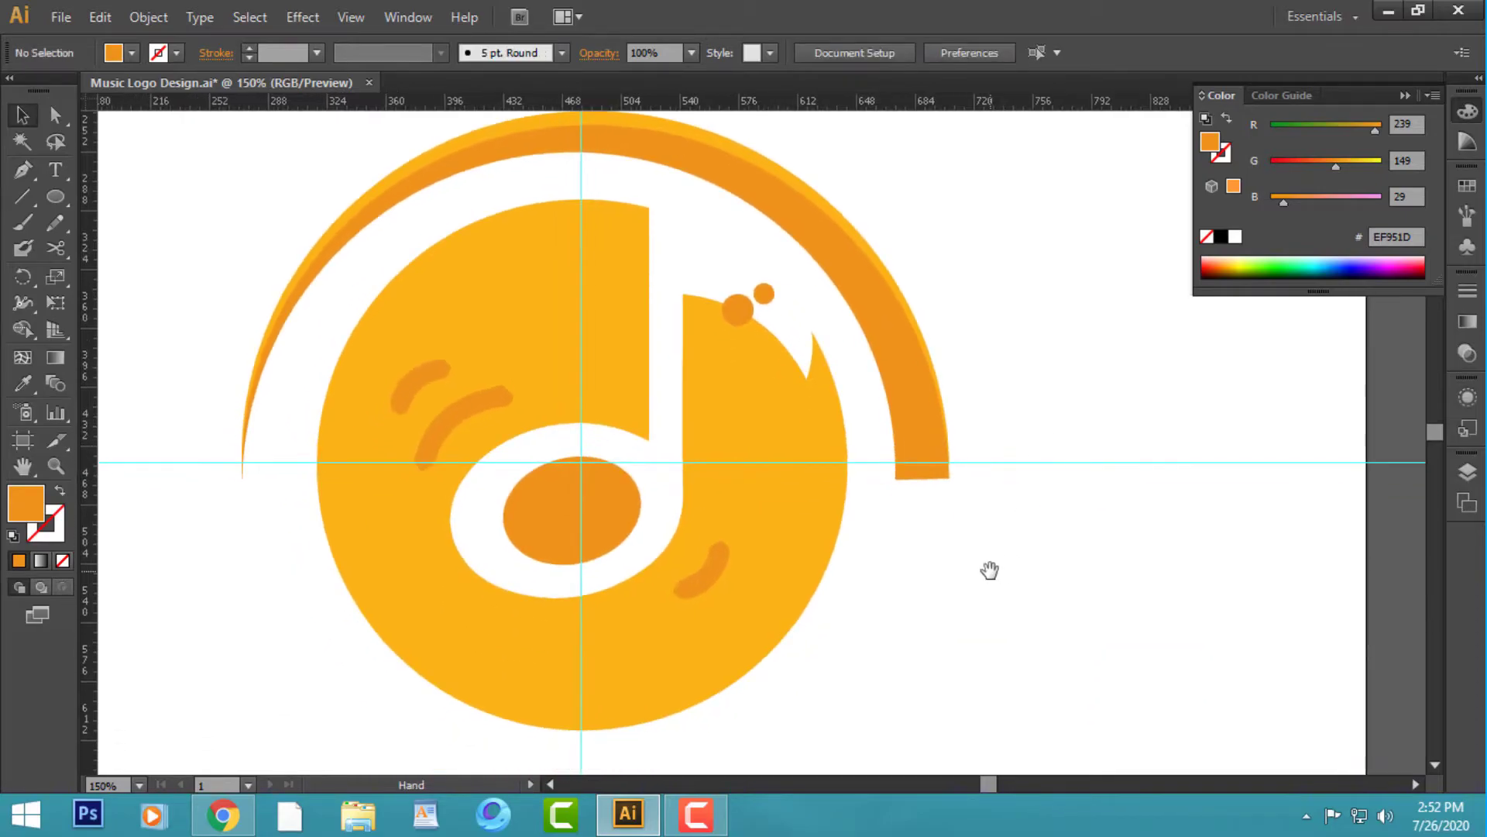
- Fill the two upper arcs and the lower-right arc white
key("a")
left_click(482, 404)
left_click(447, 363, "shift")
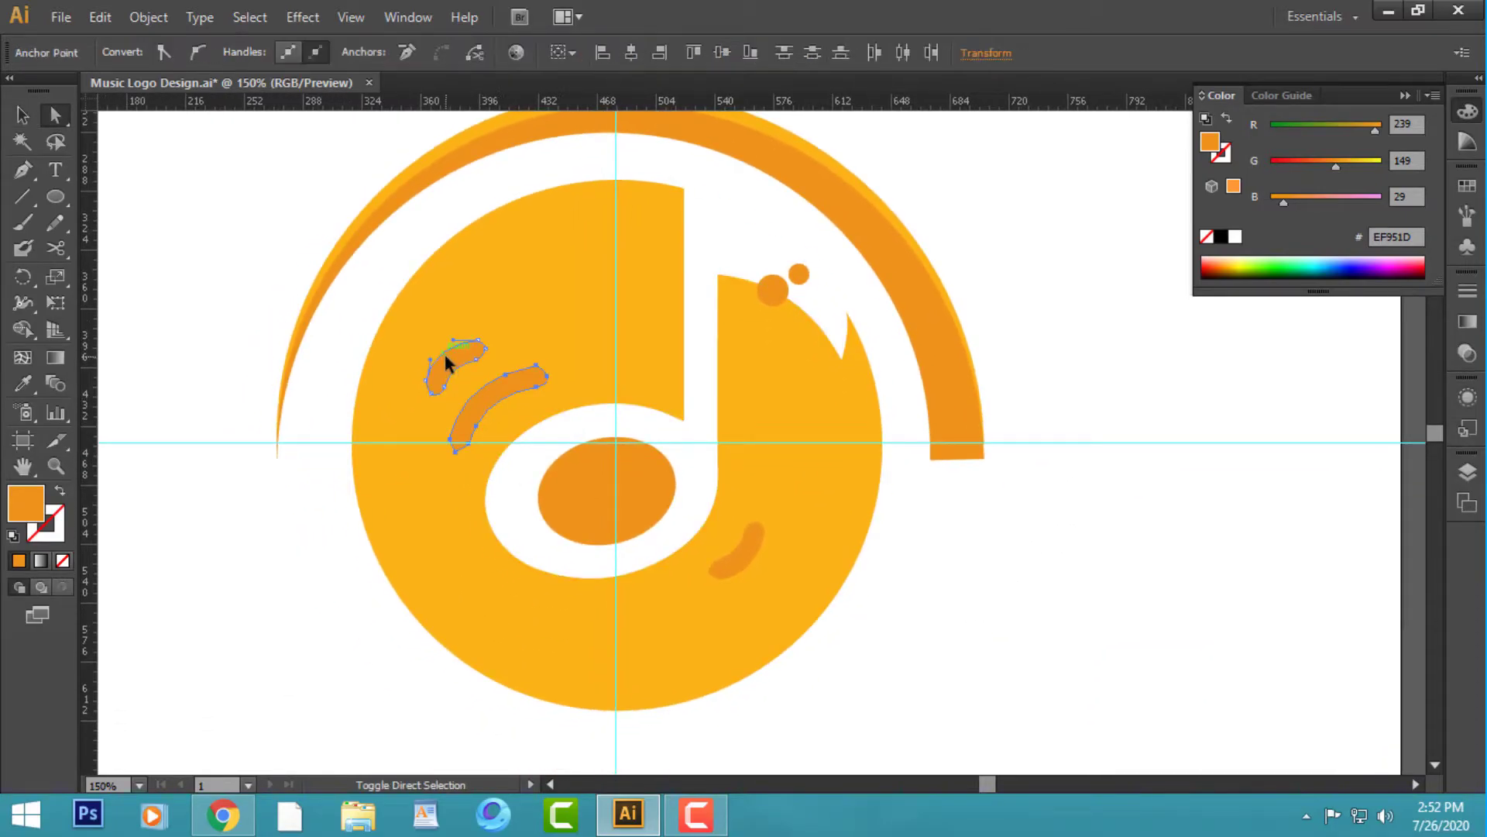
left_click(1236, 237)
left_click(1056, 608)
left_click(738, 556)
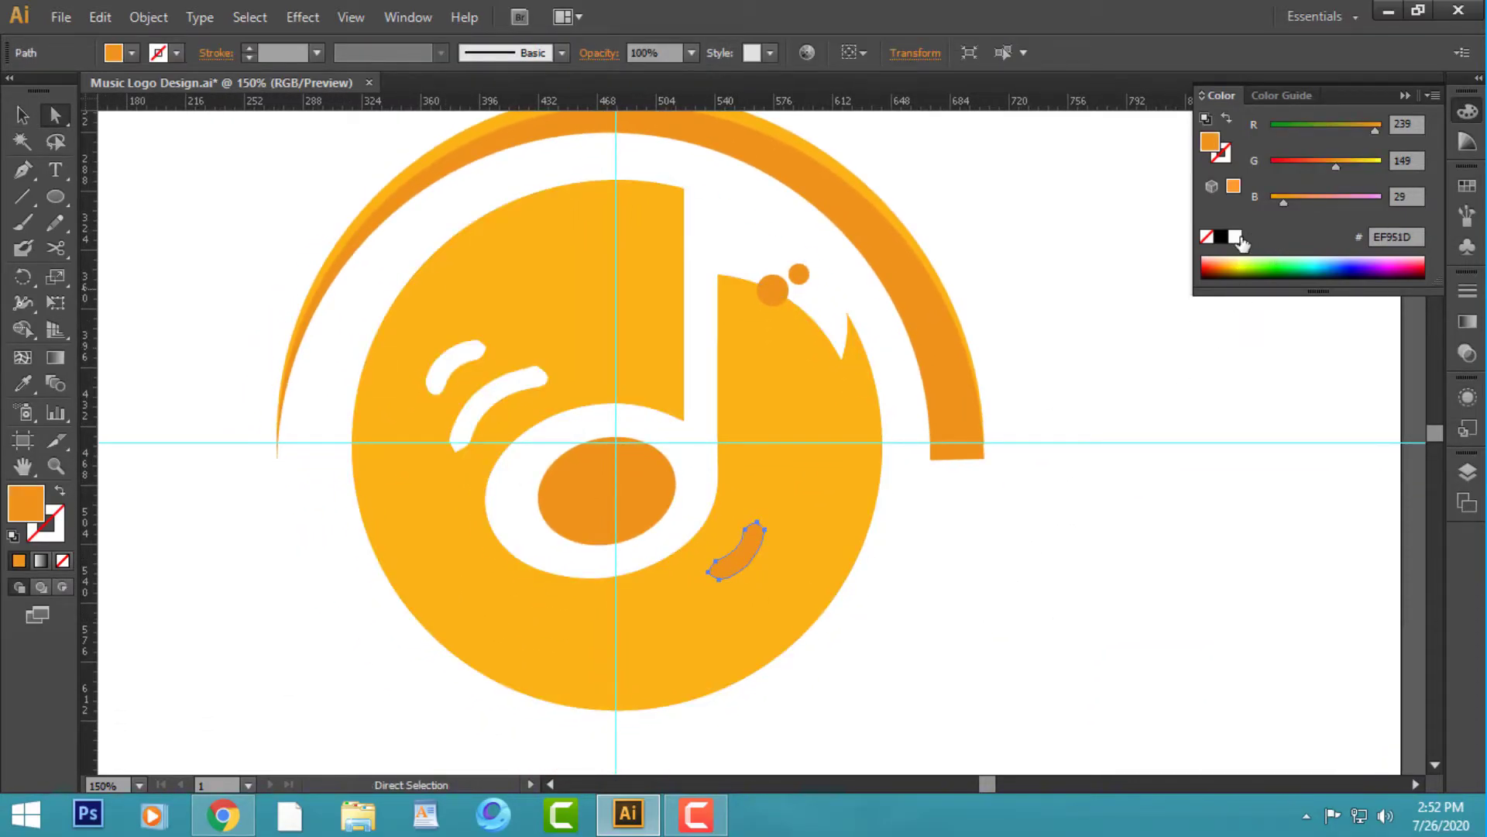
left_click(1235, 237)
- Select all and Shape Builder-delete the inner ellipse, leaving a white hole
left_click(735, 549)
mouse_move(735, 549)
left_mouse_down()
mouse_move(783, 559)
mouse_move(766, 581)
left_mouse_up()
left_click(23, 114)
key("ctrl+a")
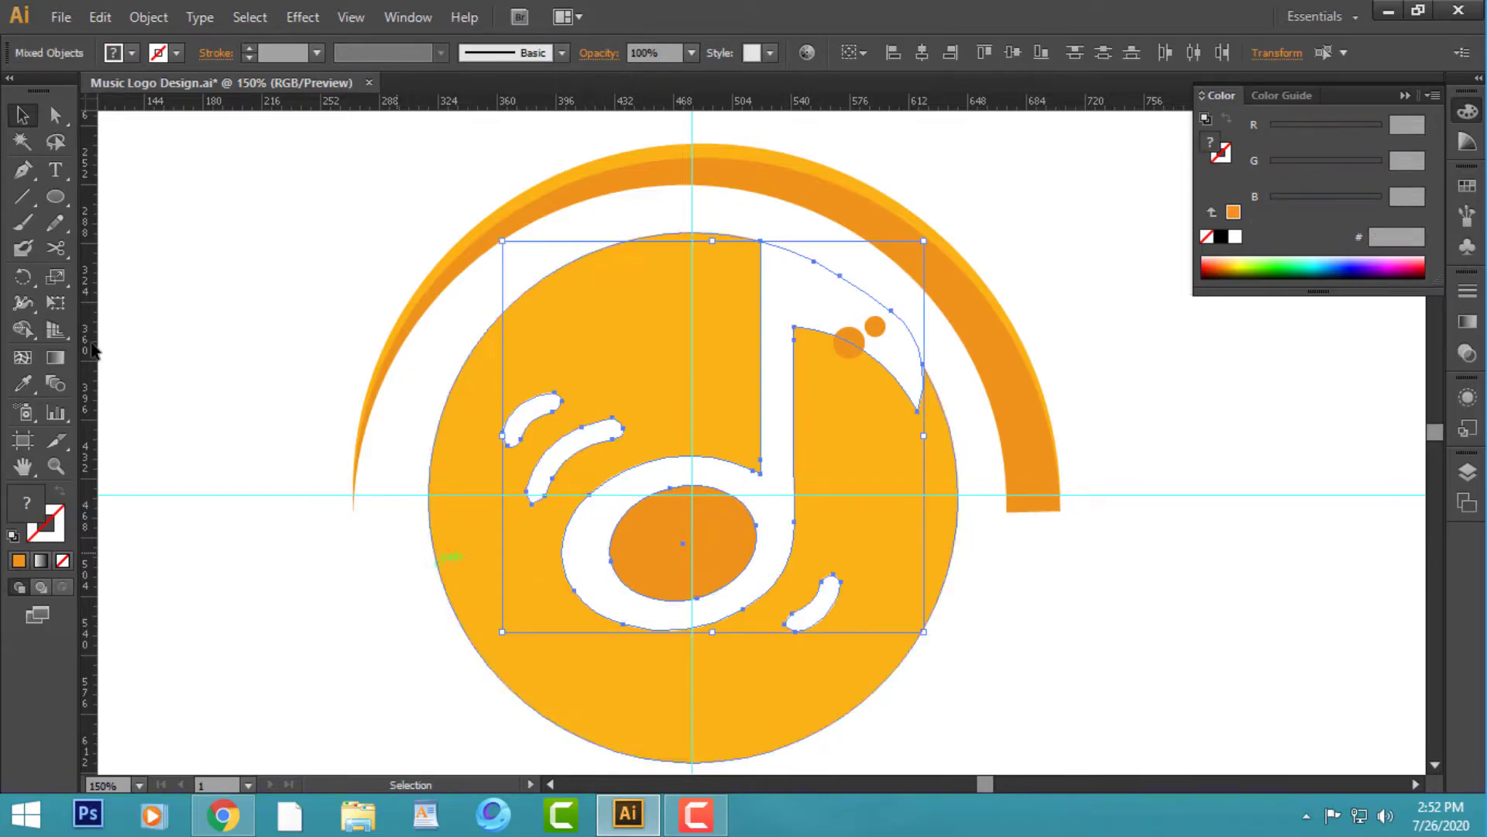
left_click(22, 330)
left_click(718, 564, "alt")
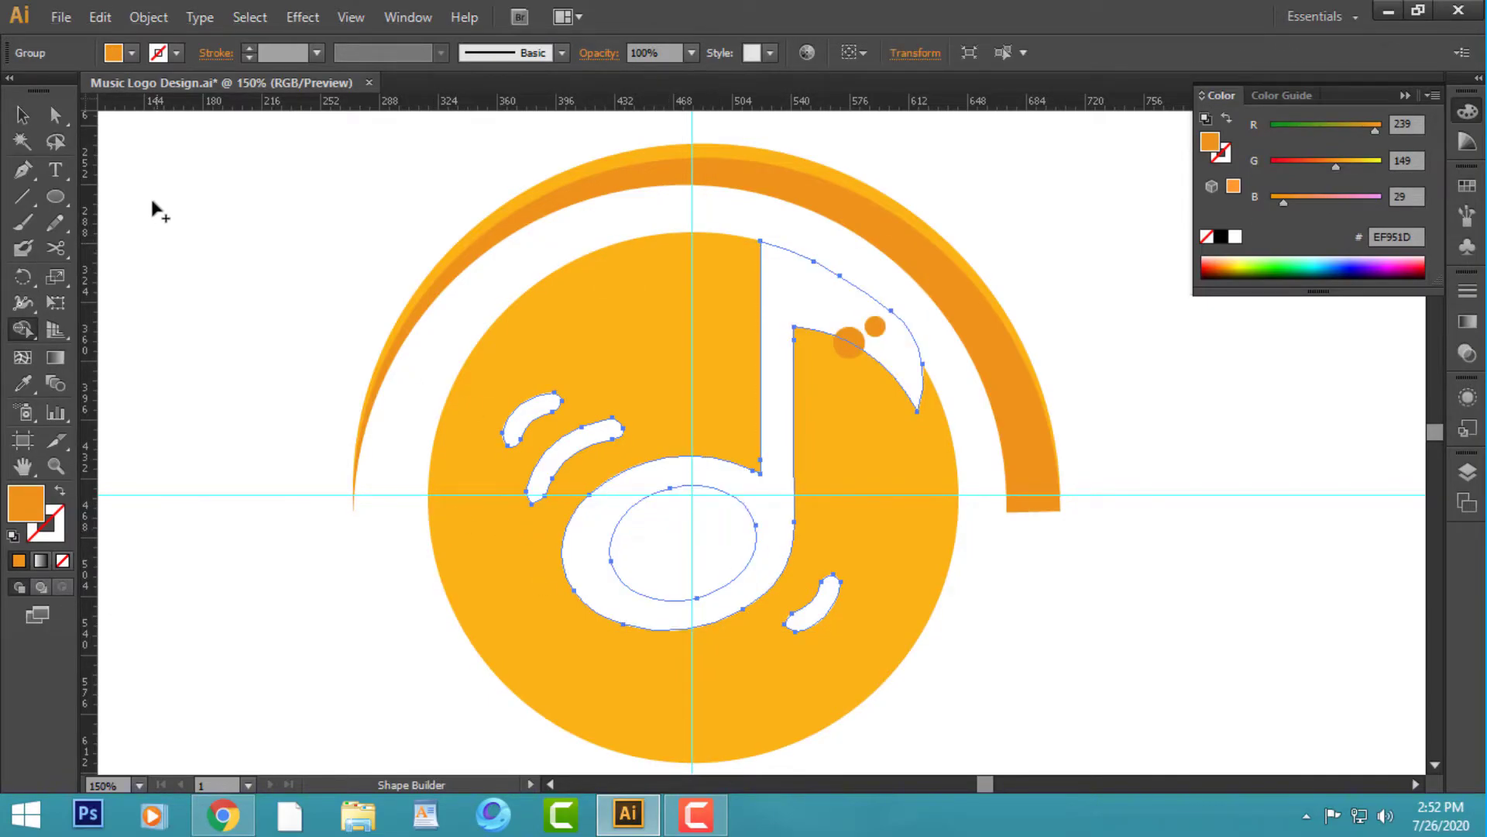
- Eyedrop the arc's dark orange onto the note shape, then fit the artboard in view
key("a")
left_click(266, 292)
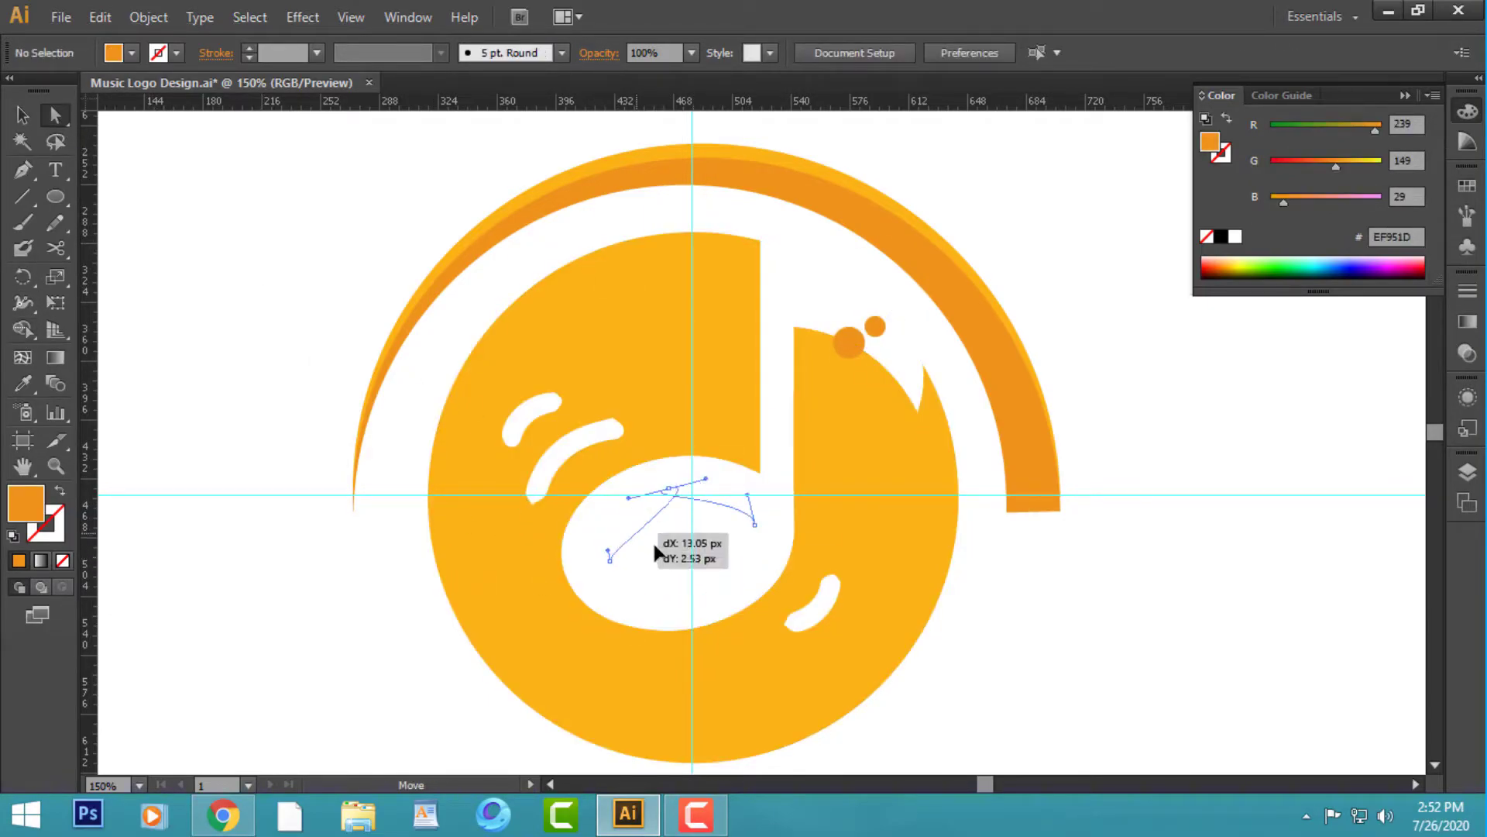
left_click(668, 542)
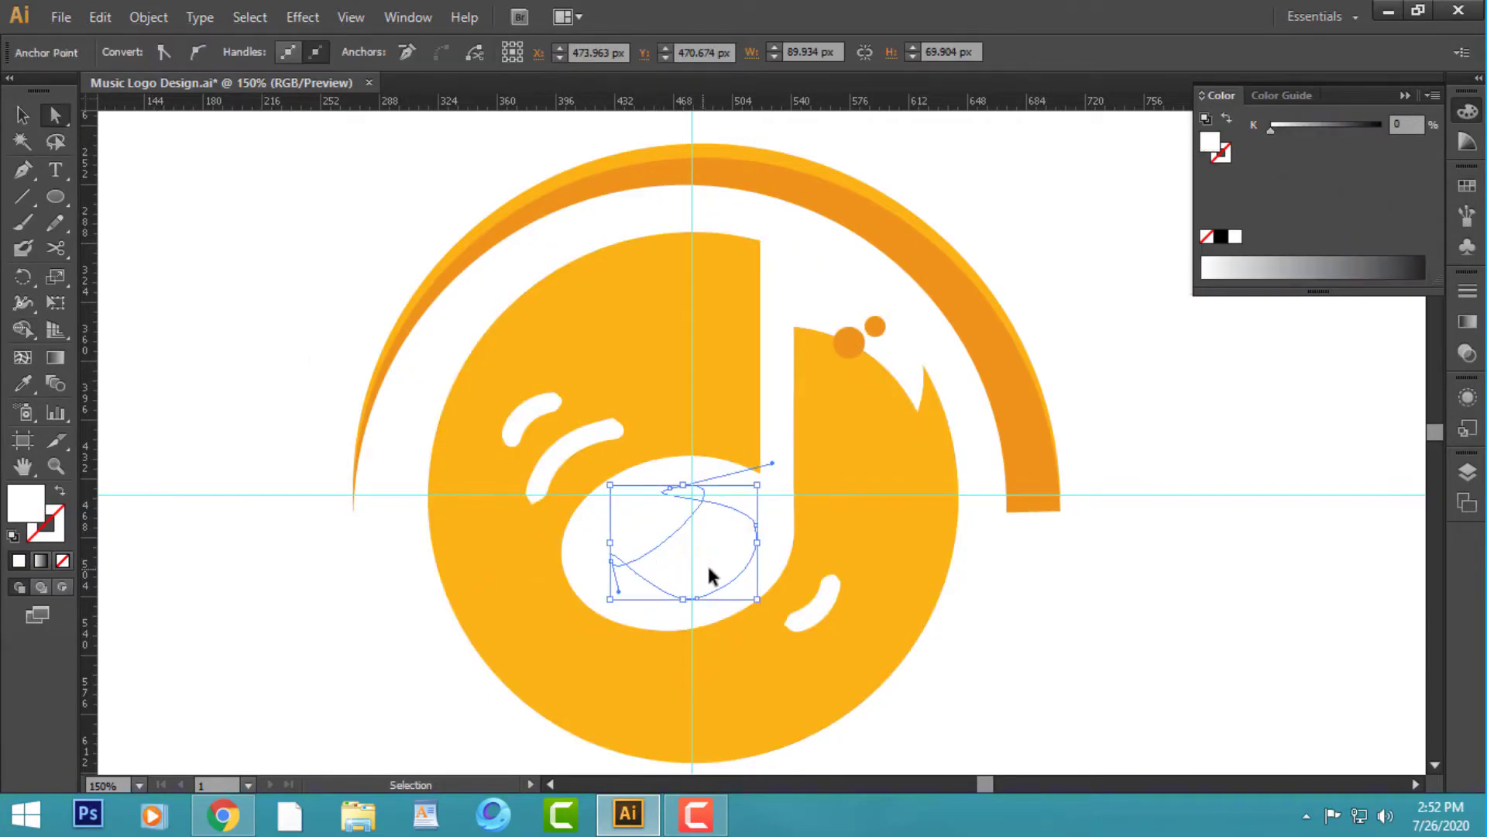
left_click(24, 383)
left_click(969, 327)
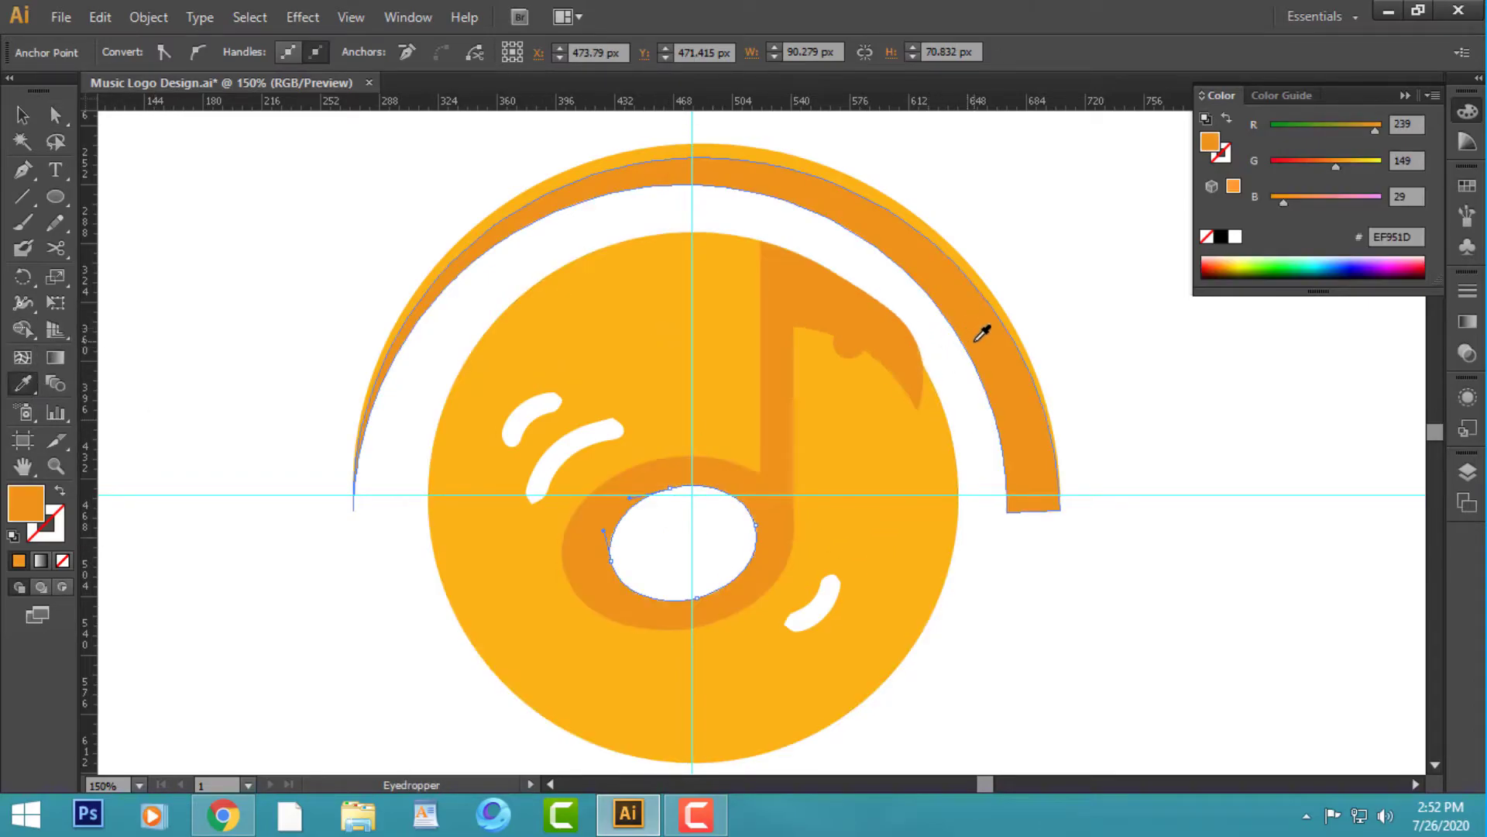
left_click(214, 229)
key("ctrl+0")
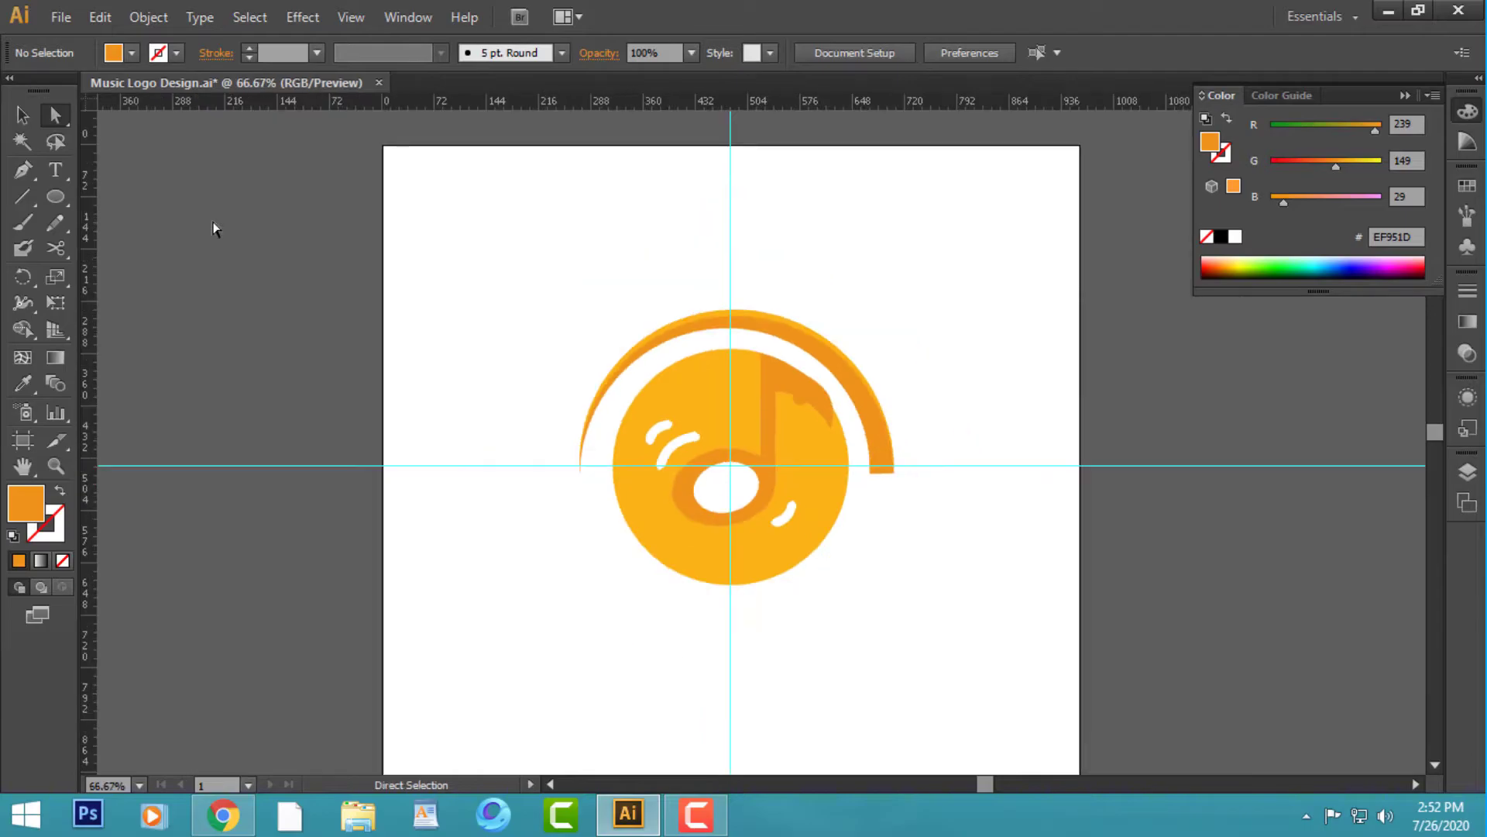
left_click(22, 114)
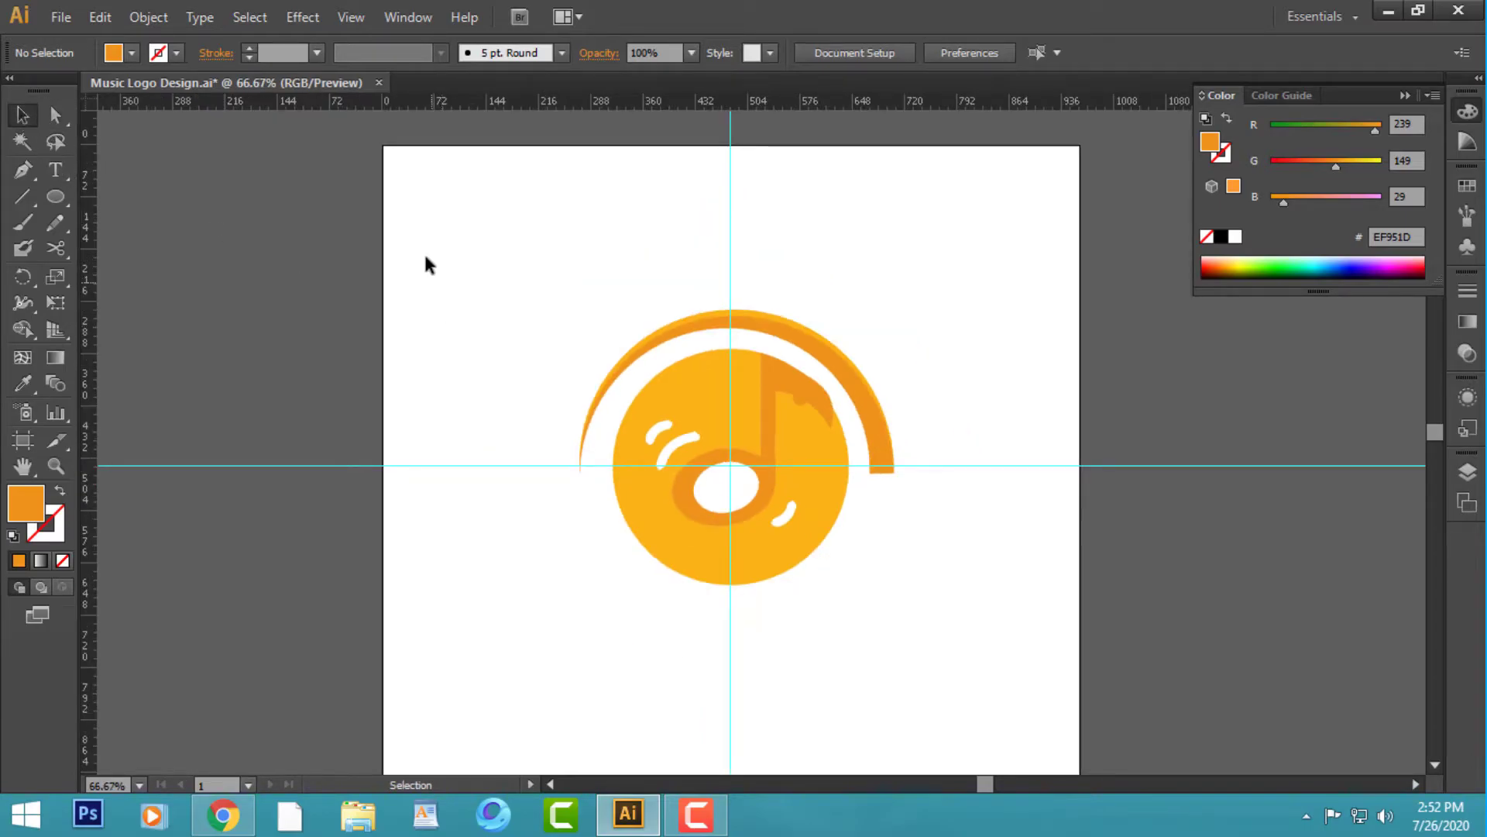
- Unlock all objects via Object > Unlock All and hide the guides
right_click(429, 250)
left_click(101, 19)
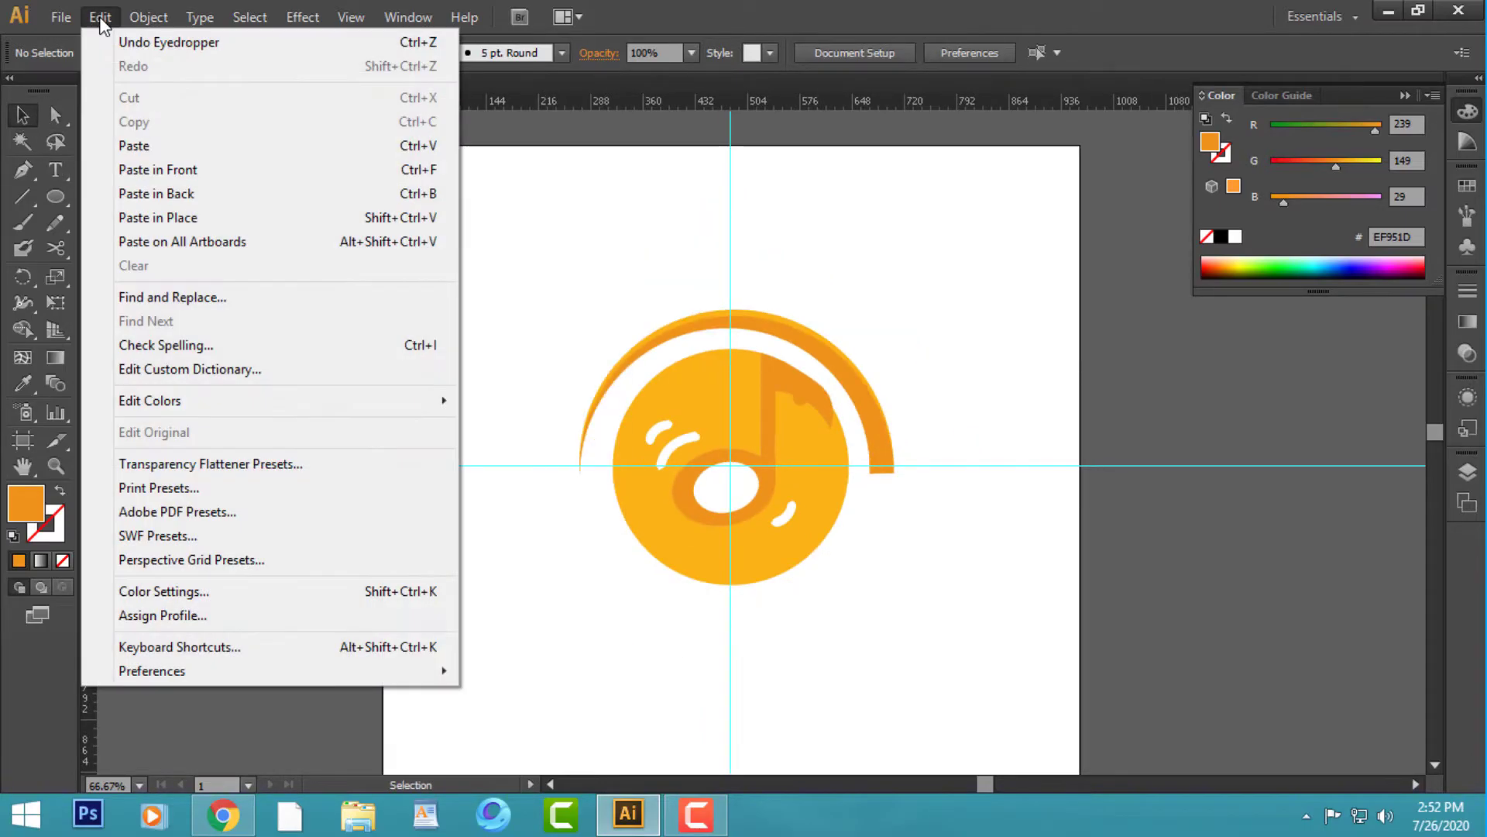
left_click(149, 18)
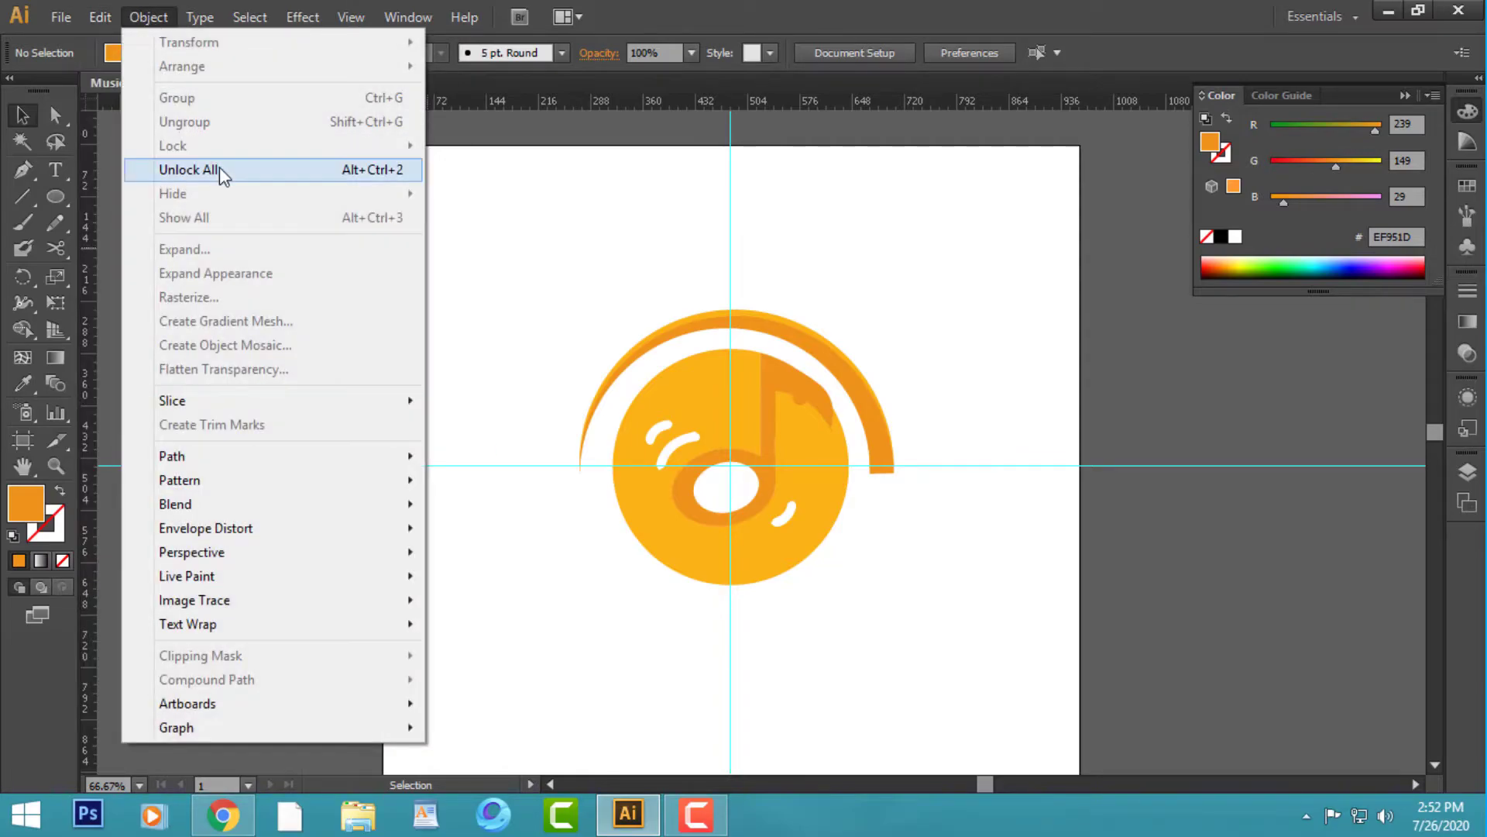
left_click(189, 169)
key("Delete")
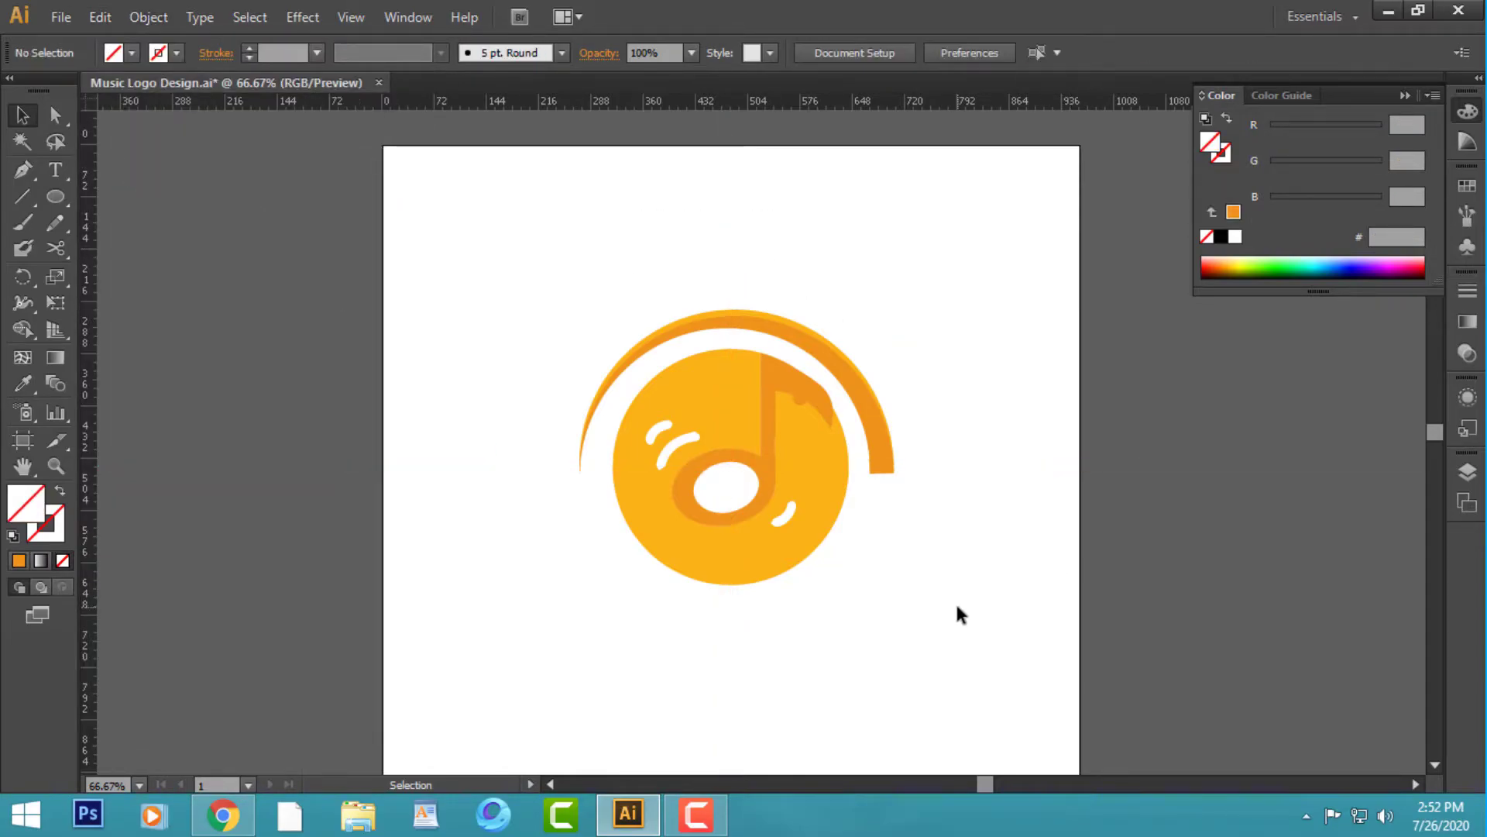
key("ctrl+1")
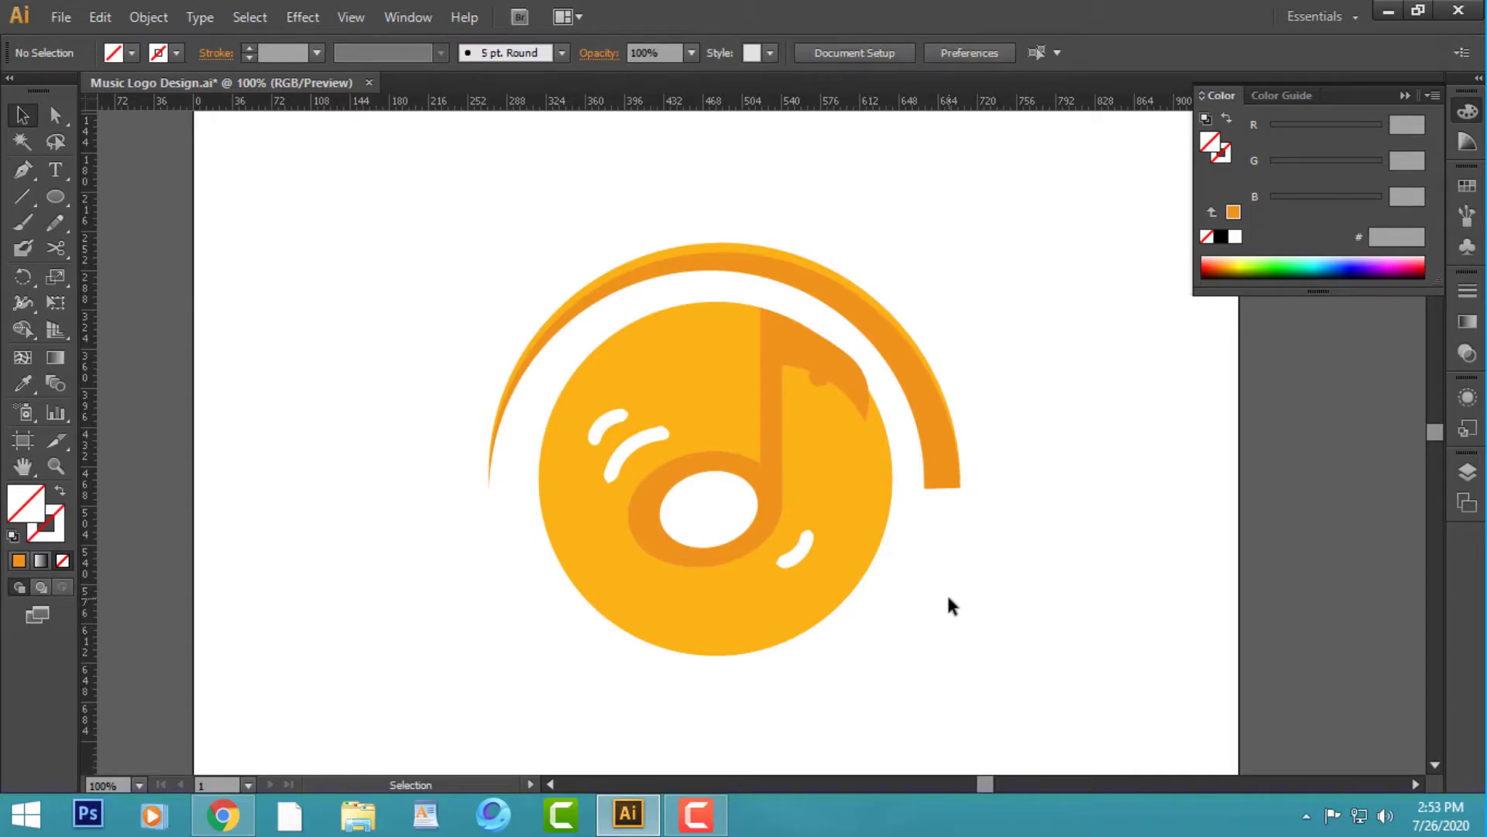
- Type VOLUME HEART below the disc and scale it up, centred beneath
mouse_move(946, 592)
left_mouse_down()
mouse_move(931, 597)
mouse_move(972, 527)
left_mouse_up()
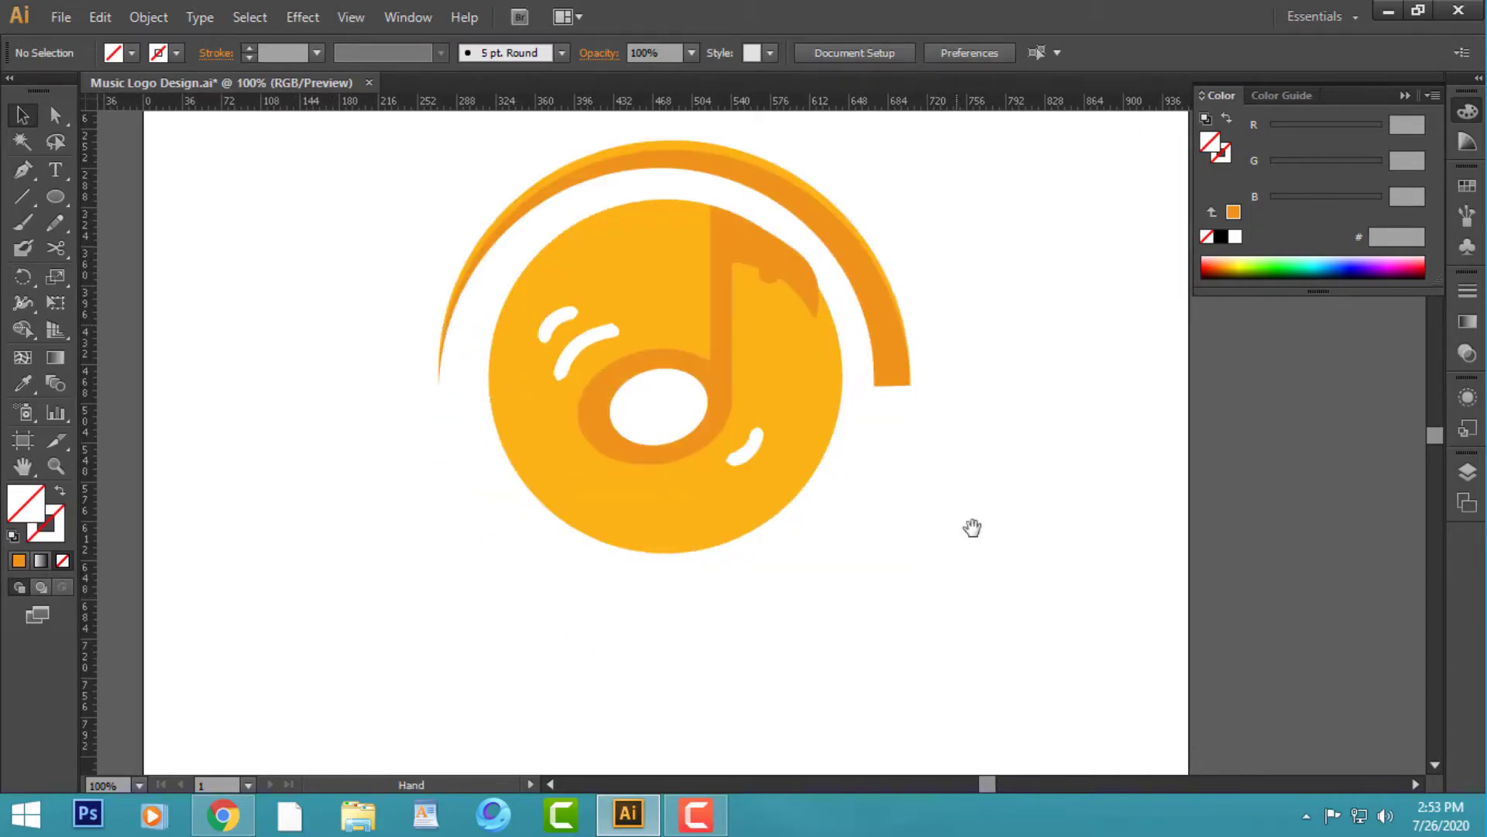
key("t")
left_click(532, 594)
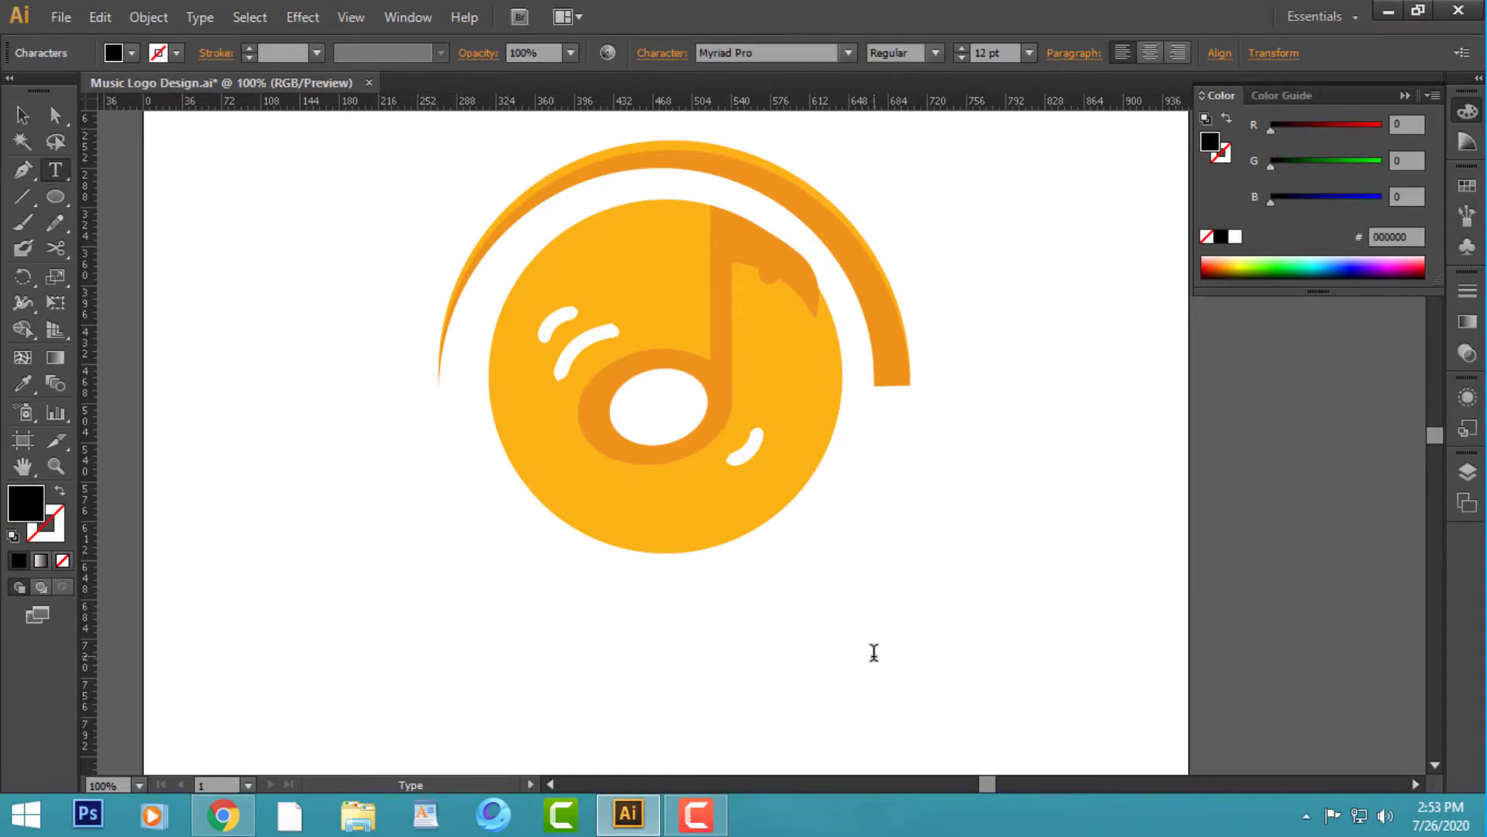
type("V")
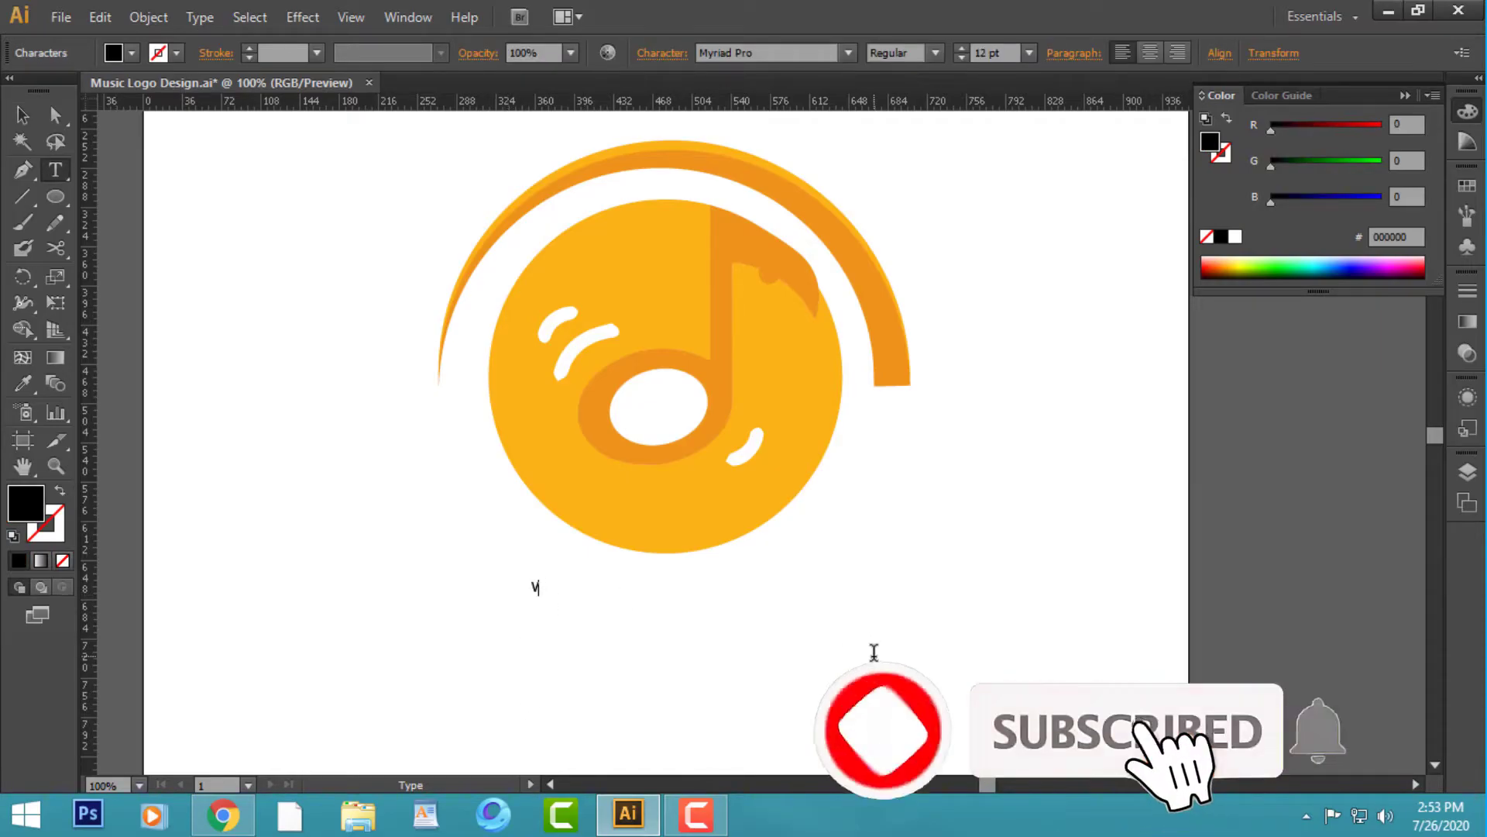
type("OLUME HEART")
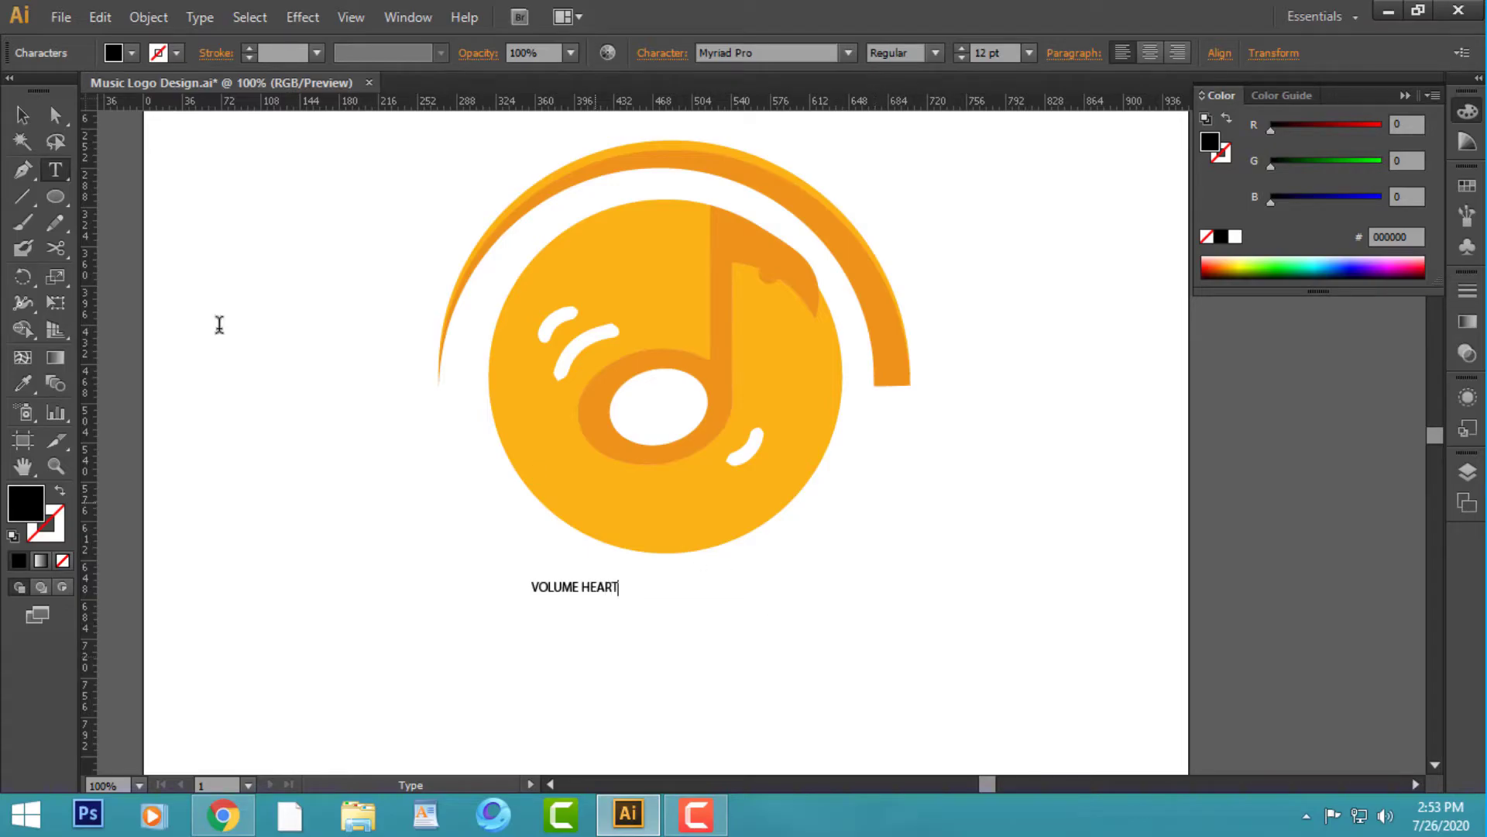
left_click(23, 120)
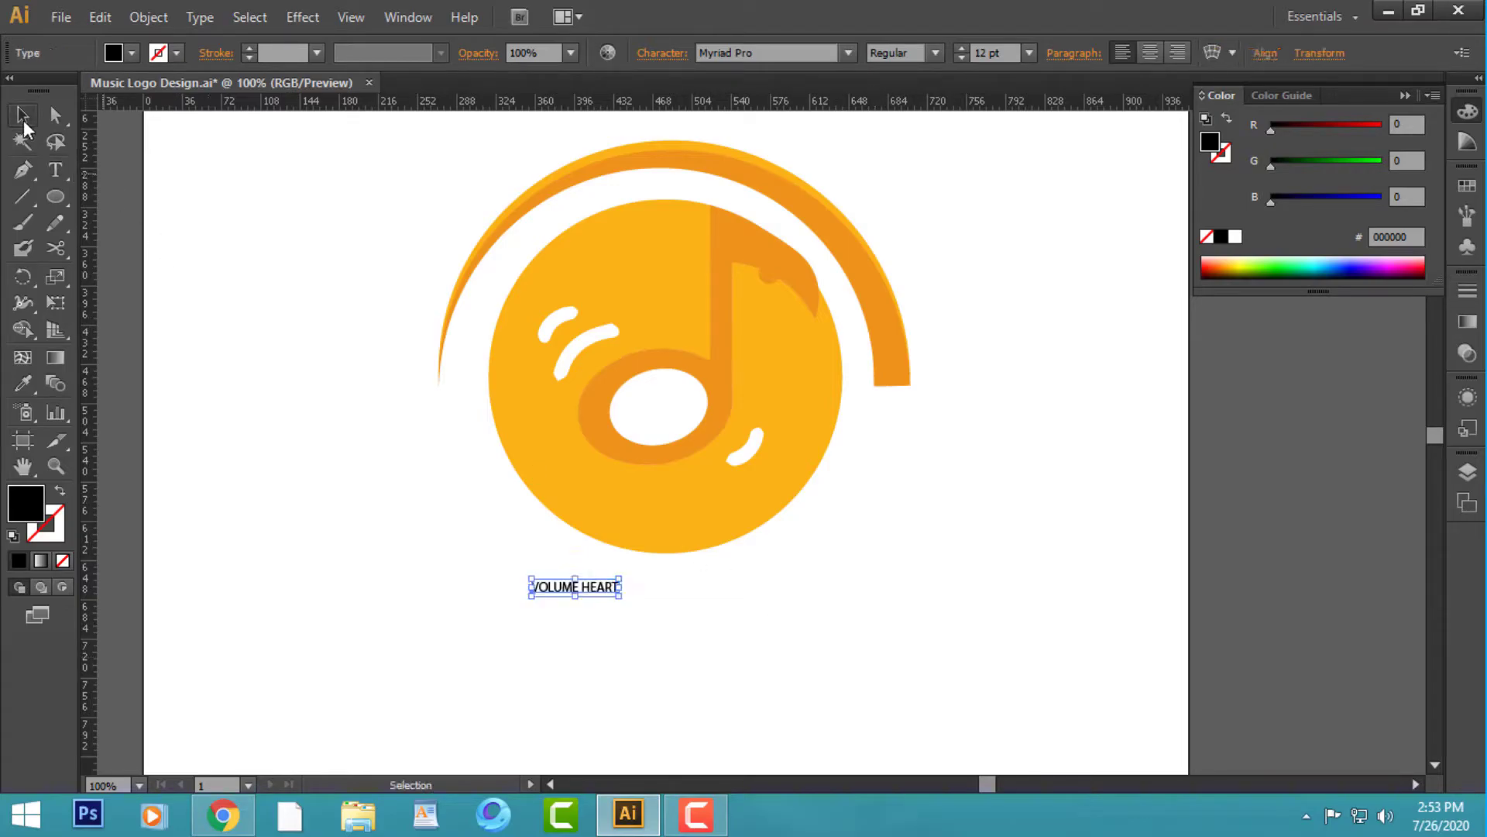
mouse_move(620, 595)
left_mouse_down()
mouse_move(720, 612)
mouse_move(774, 653)
left_mouse_up()
left_click(851, 590)
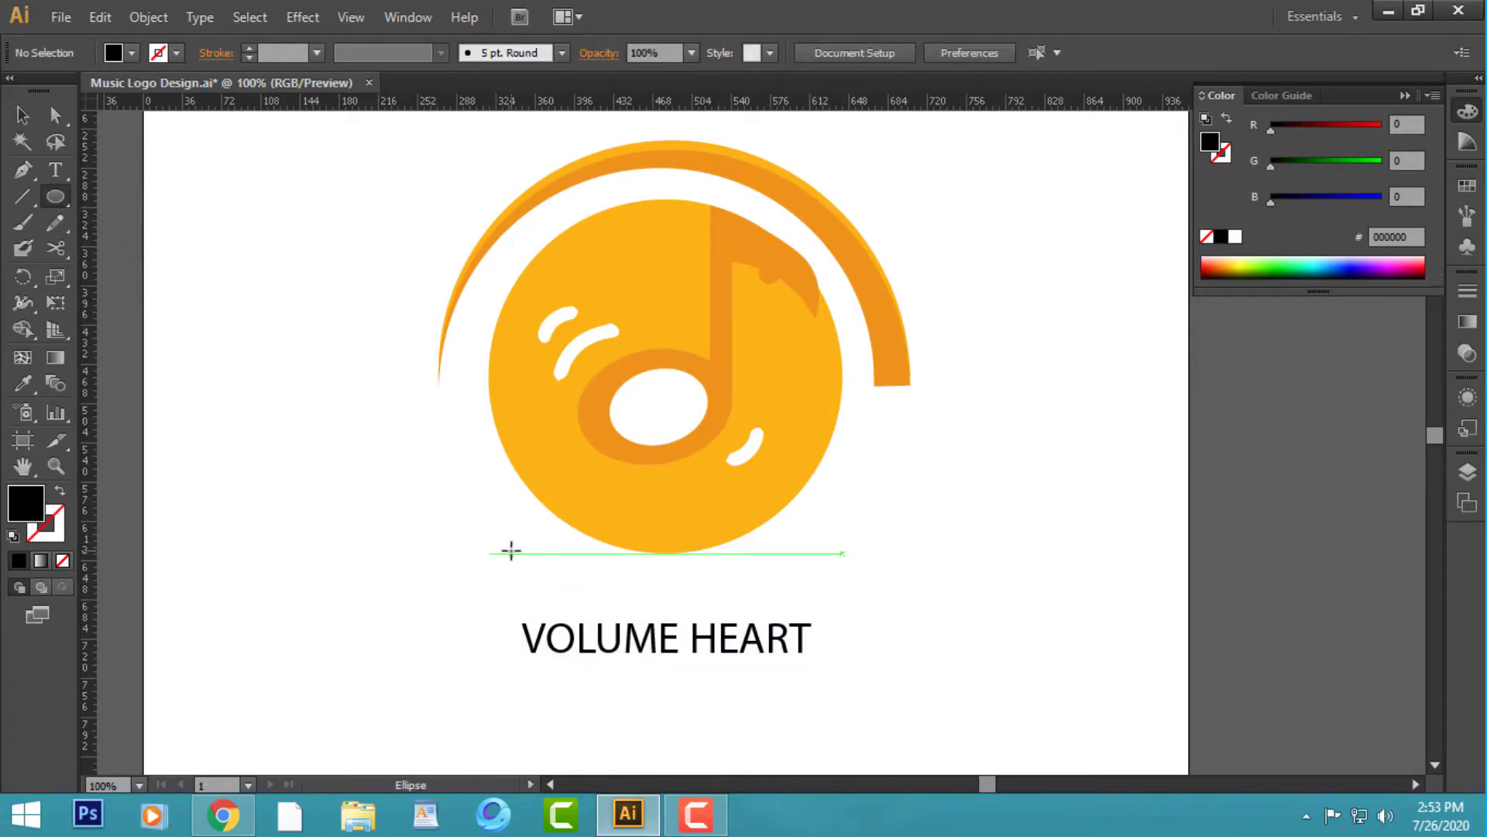
- Draw a thin flat ellipse under the disc and fill it with a reversed radial gradient
left_click_drag(501, 555, 843, 562)
left_click(22, 115)
left_click(1468, 321)
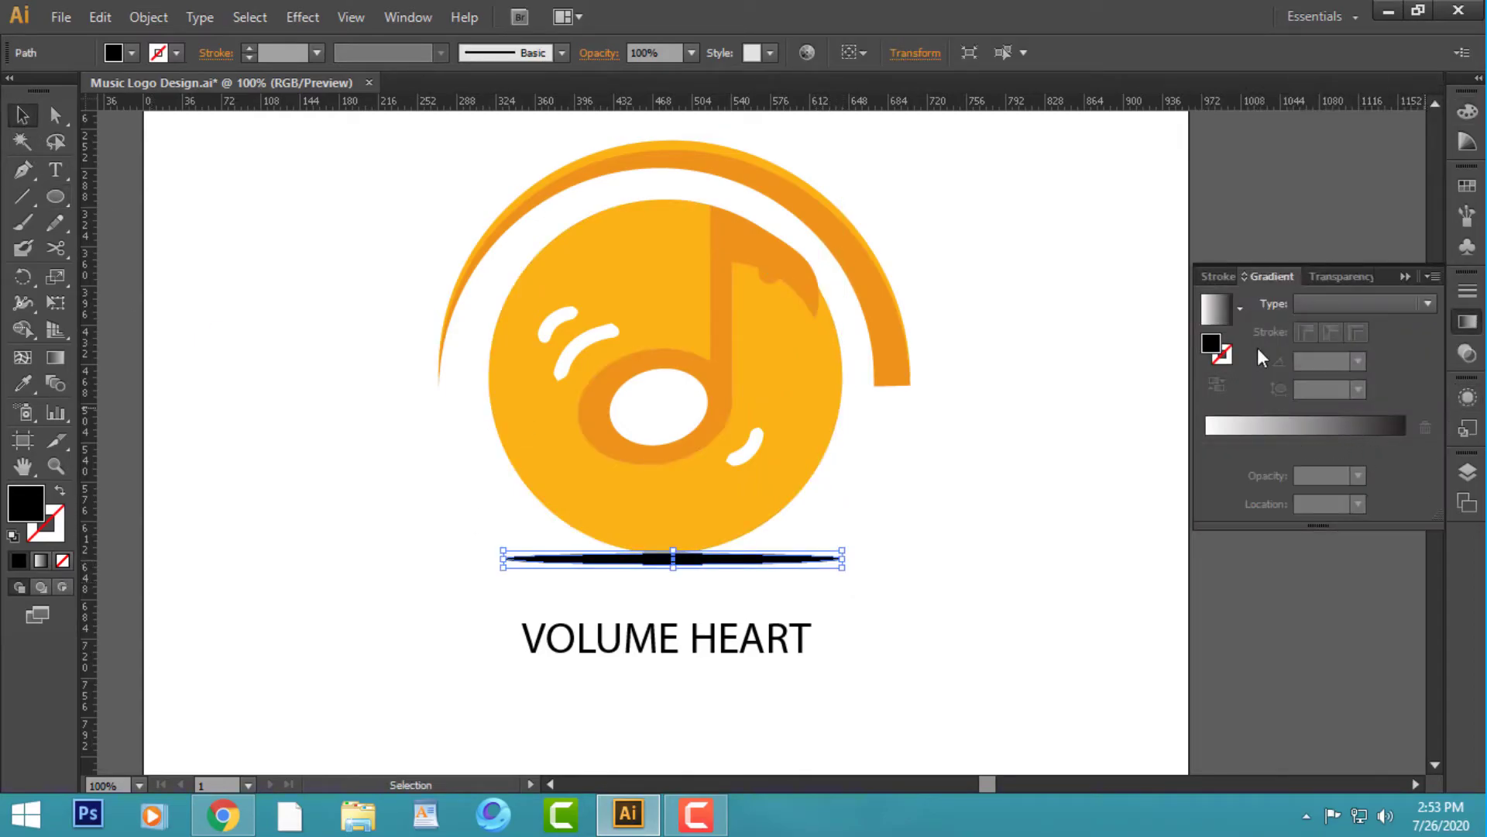
left_click(1218, 310)
left_click(1369, 310)
left_click(1368, 348)
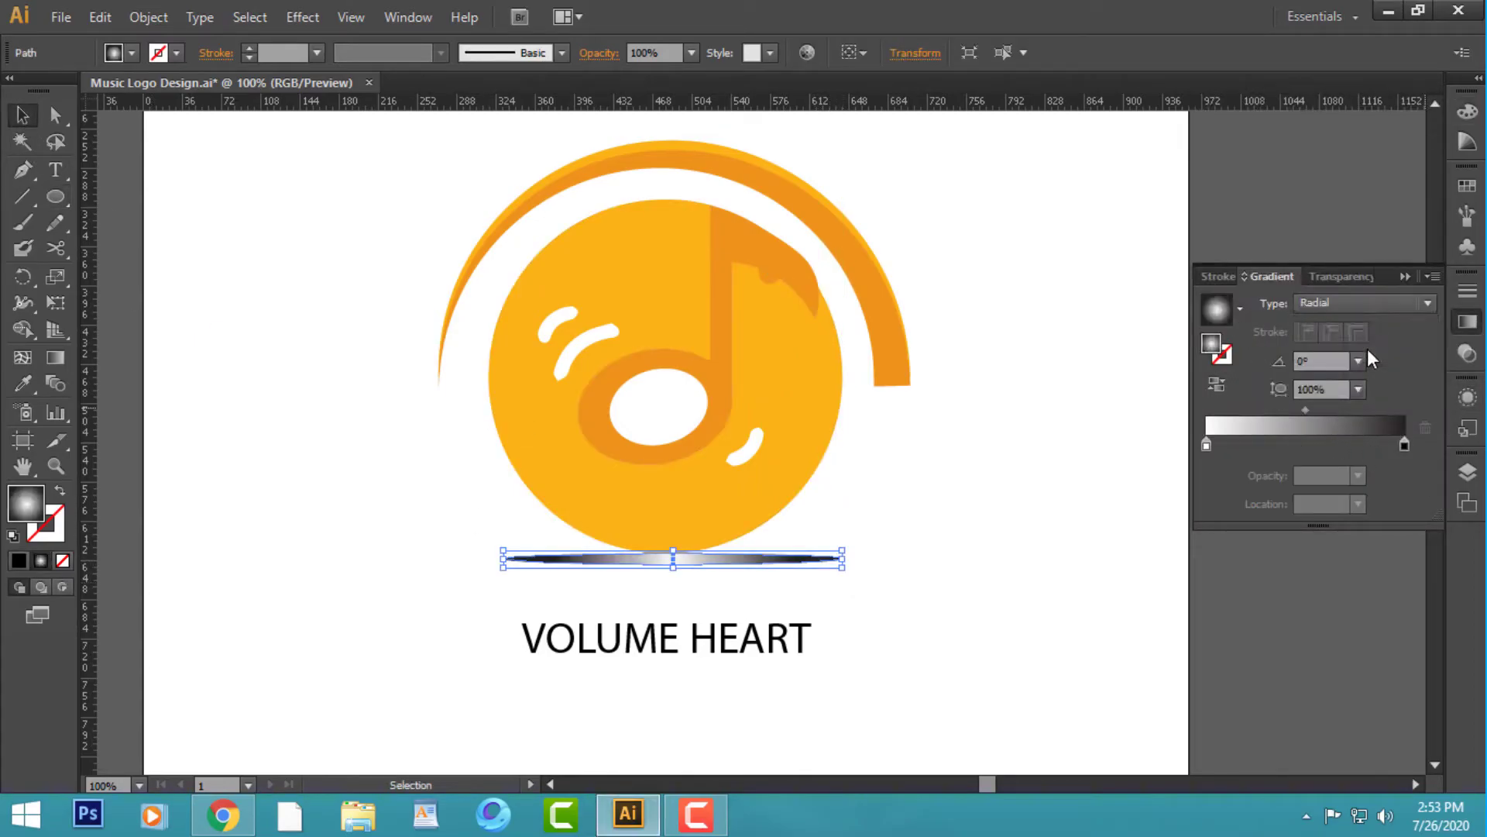
left_click(1217, 383)
left_click(997, 581)
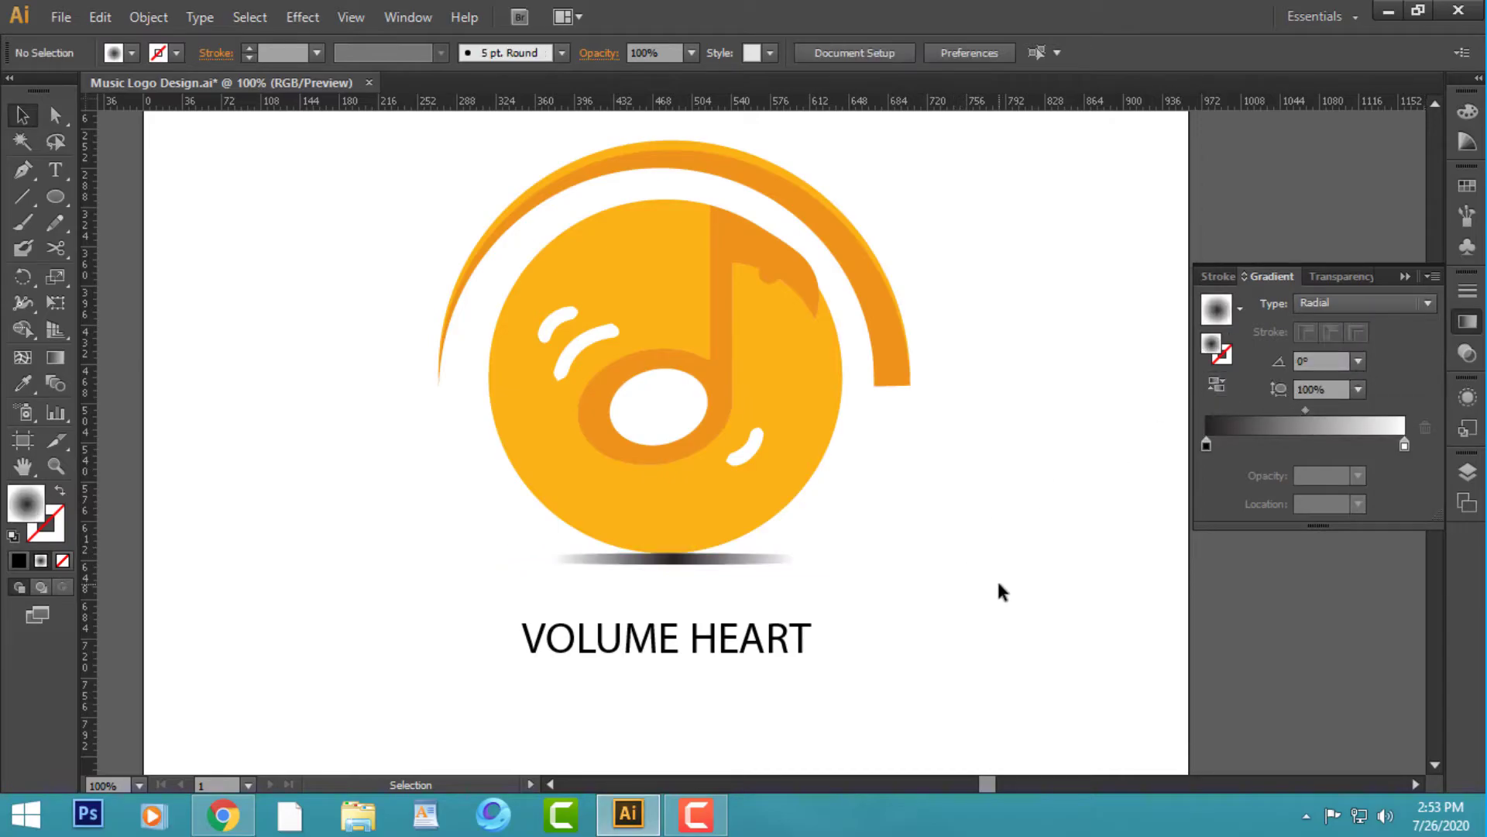
left_click(763, 564)
- Narrow the shadow ellipse by dragging its side handles
key("ctrl+plus")
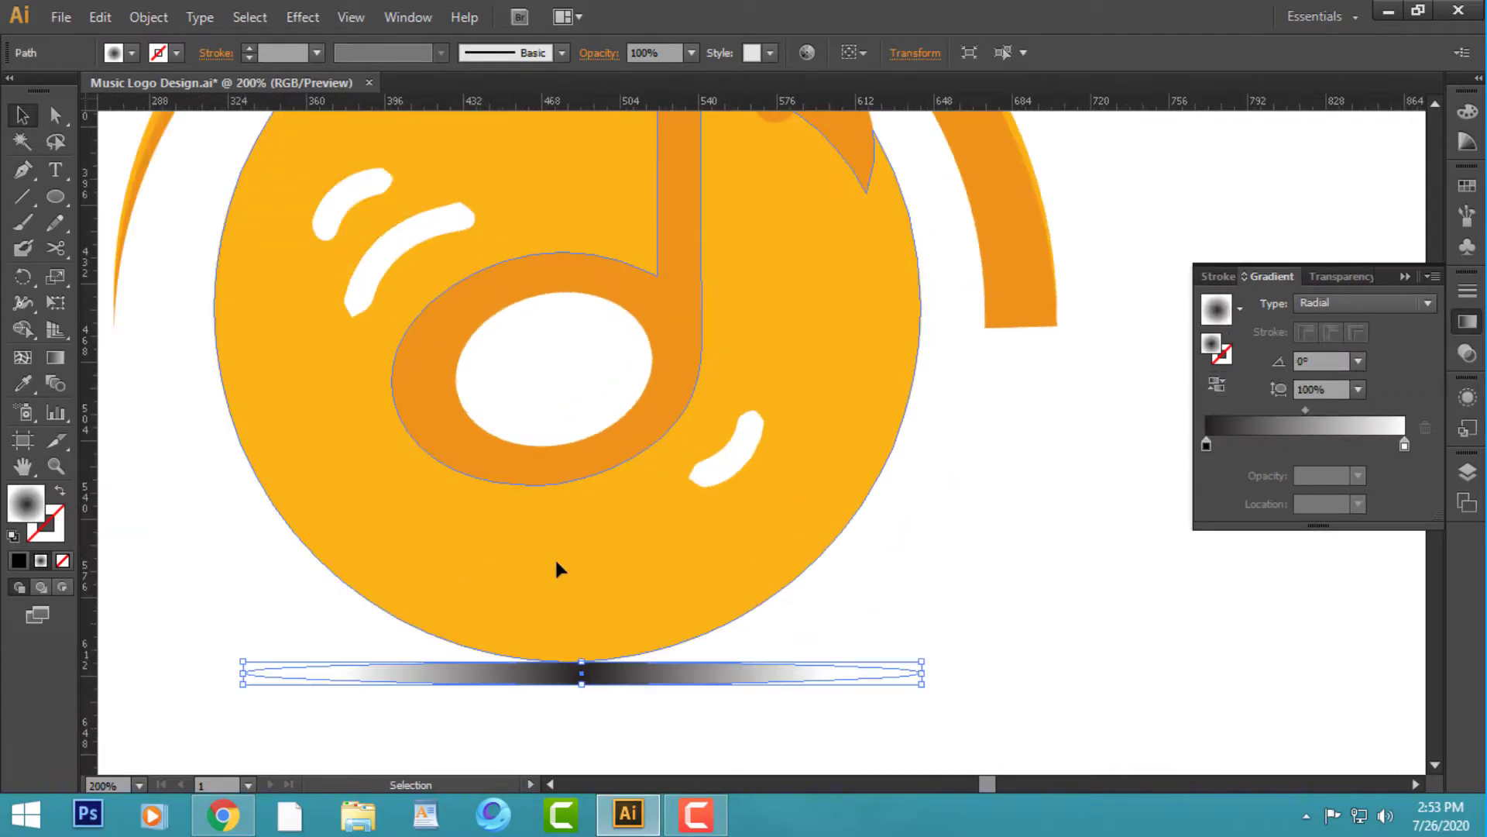
scroll(557, 571, "down", 3)
left_click_drag(969, 562, 685, 572)
left_click(858, 581)
key("ctrl+minus")
key("ctrl+minus")
key("ctrl+minus")
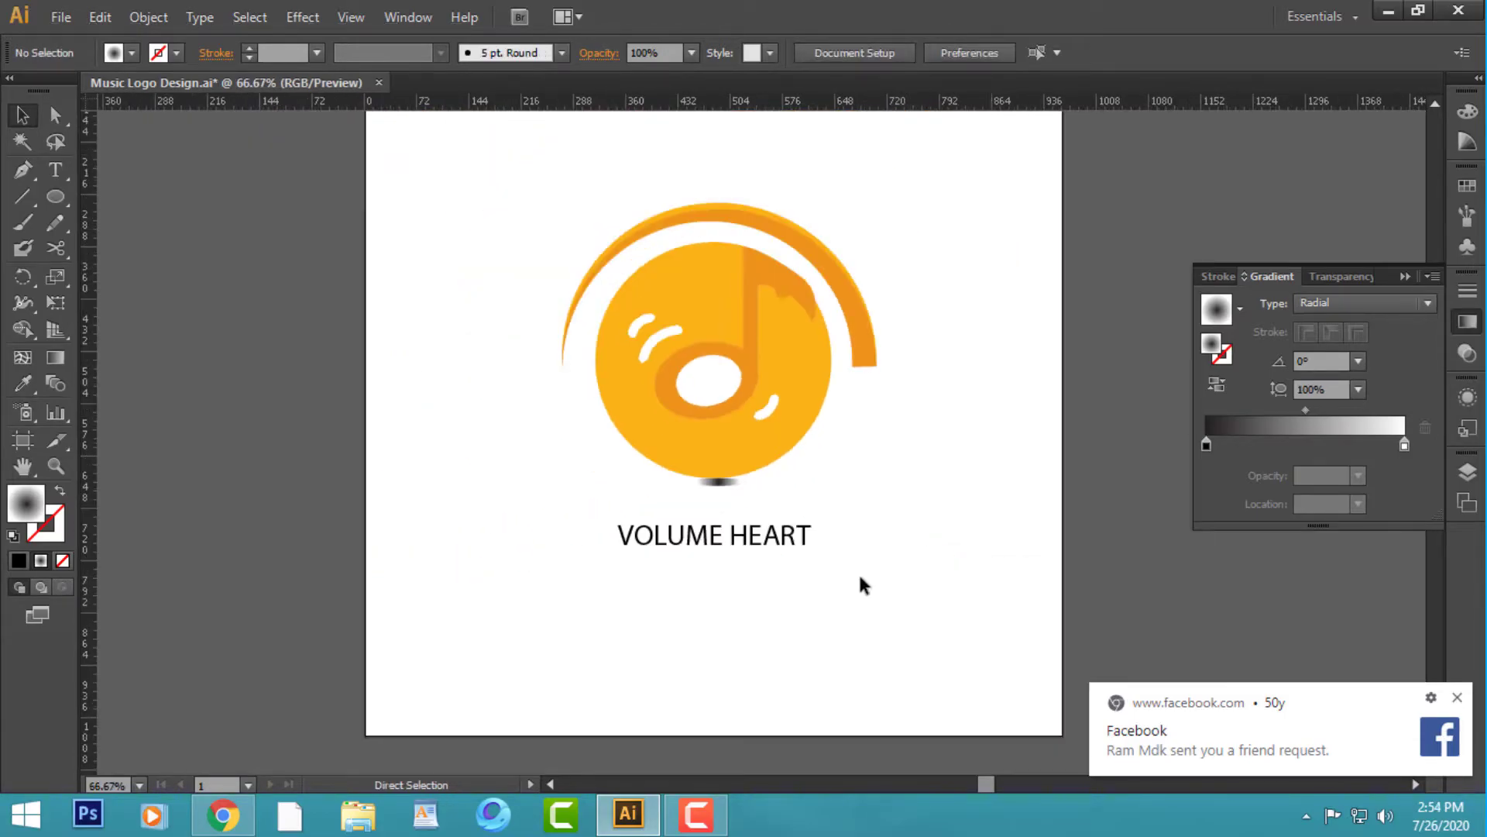
key("ctrl+plus")
key("ctrl+plus")
key("ctrl+plus")
left_click(618, 564)
left_click_drag(721, 558, 770, 558)
- Reset the shadow's gradient to Radial and reverse it so the centre is dark
left_click(1379, 303)
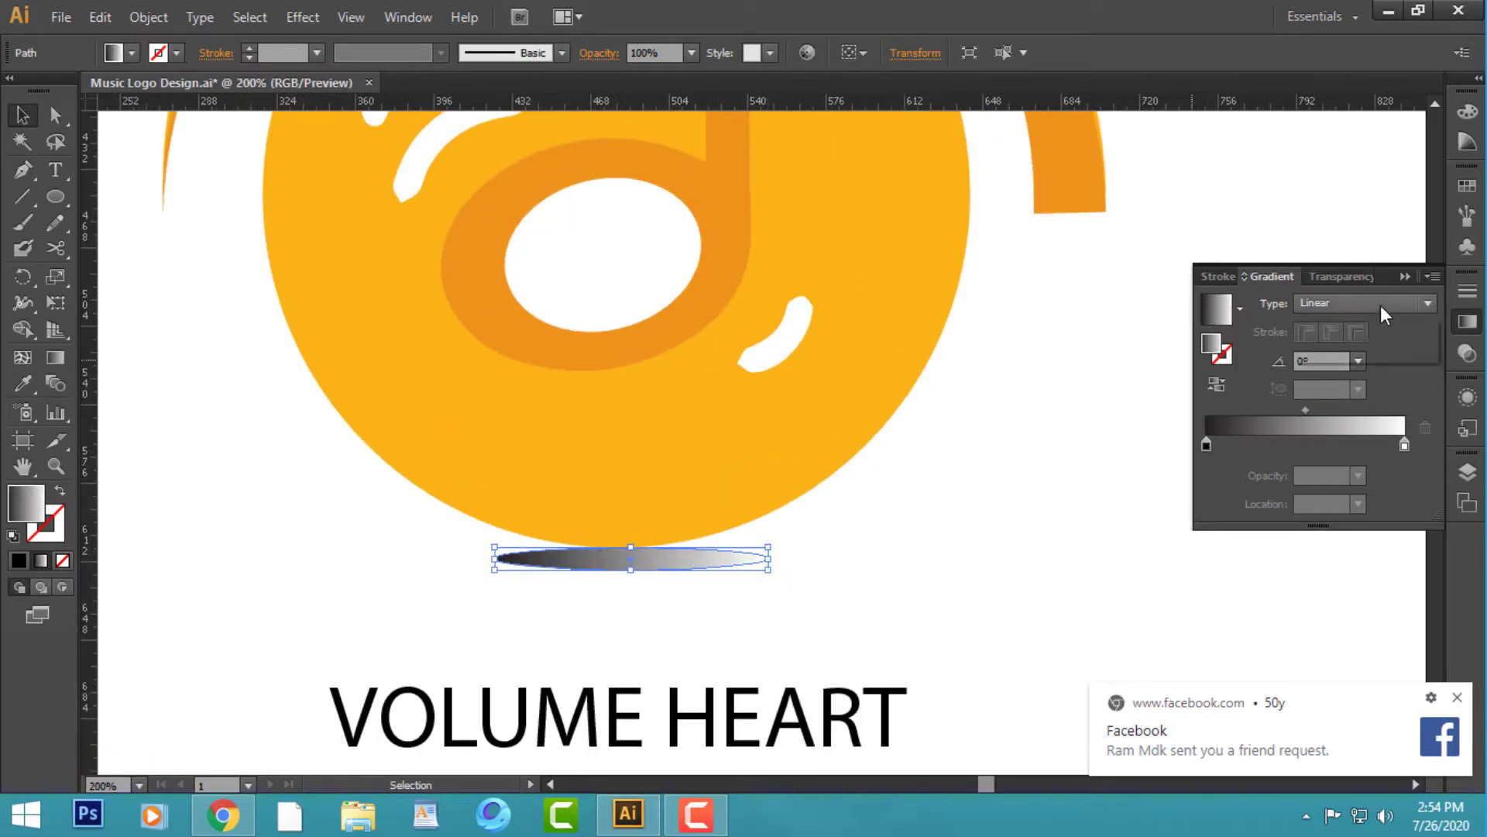
left_click(1380, 305)
left_click(1379, 340)
left_click(1216, 385)
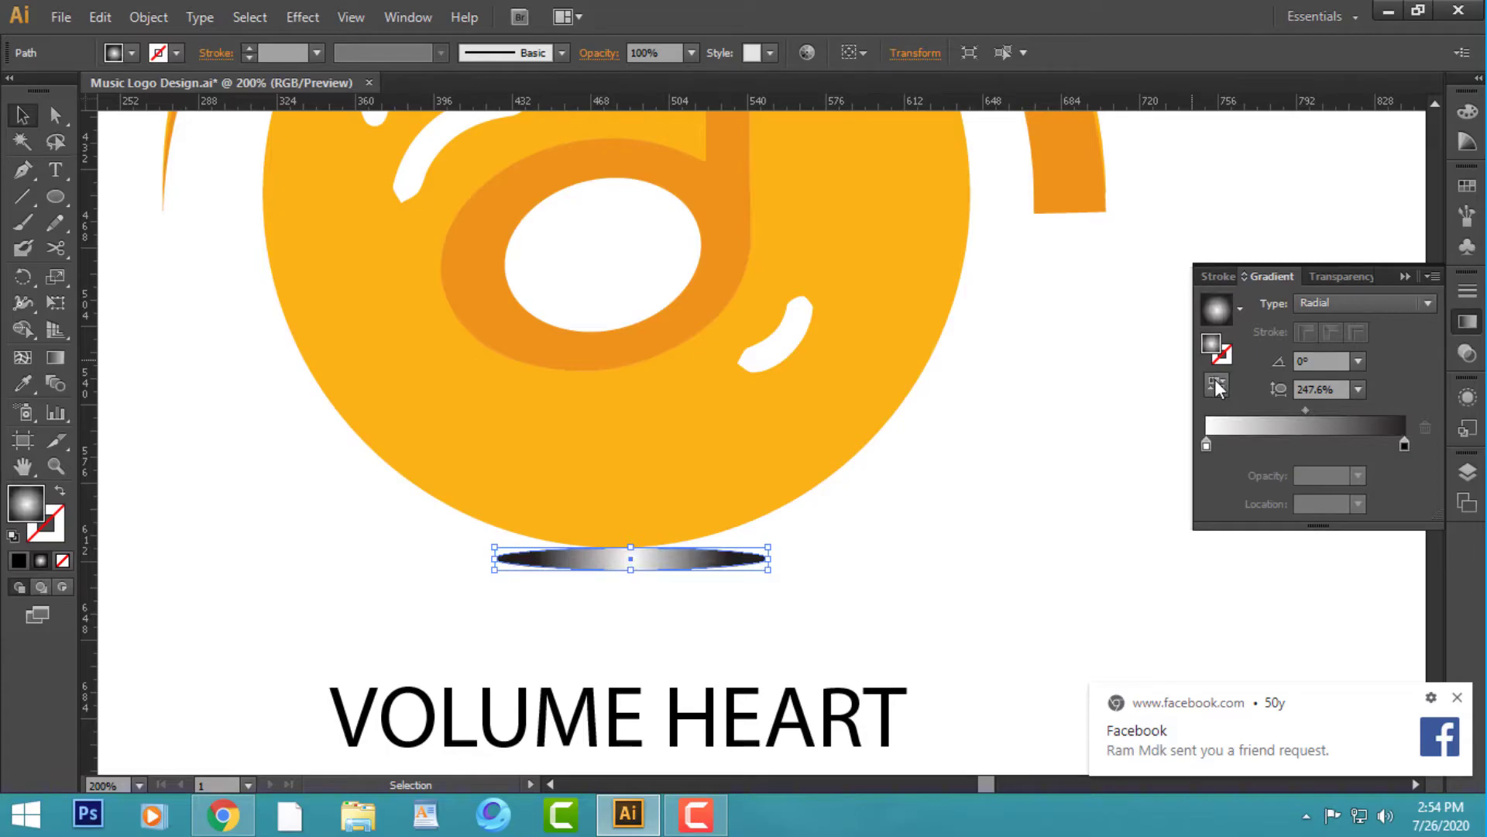
left_click(1225, 388)
- Apply Effect > Blur > Gaussian Blur to the shadow ellipse
left_click(298, 17)
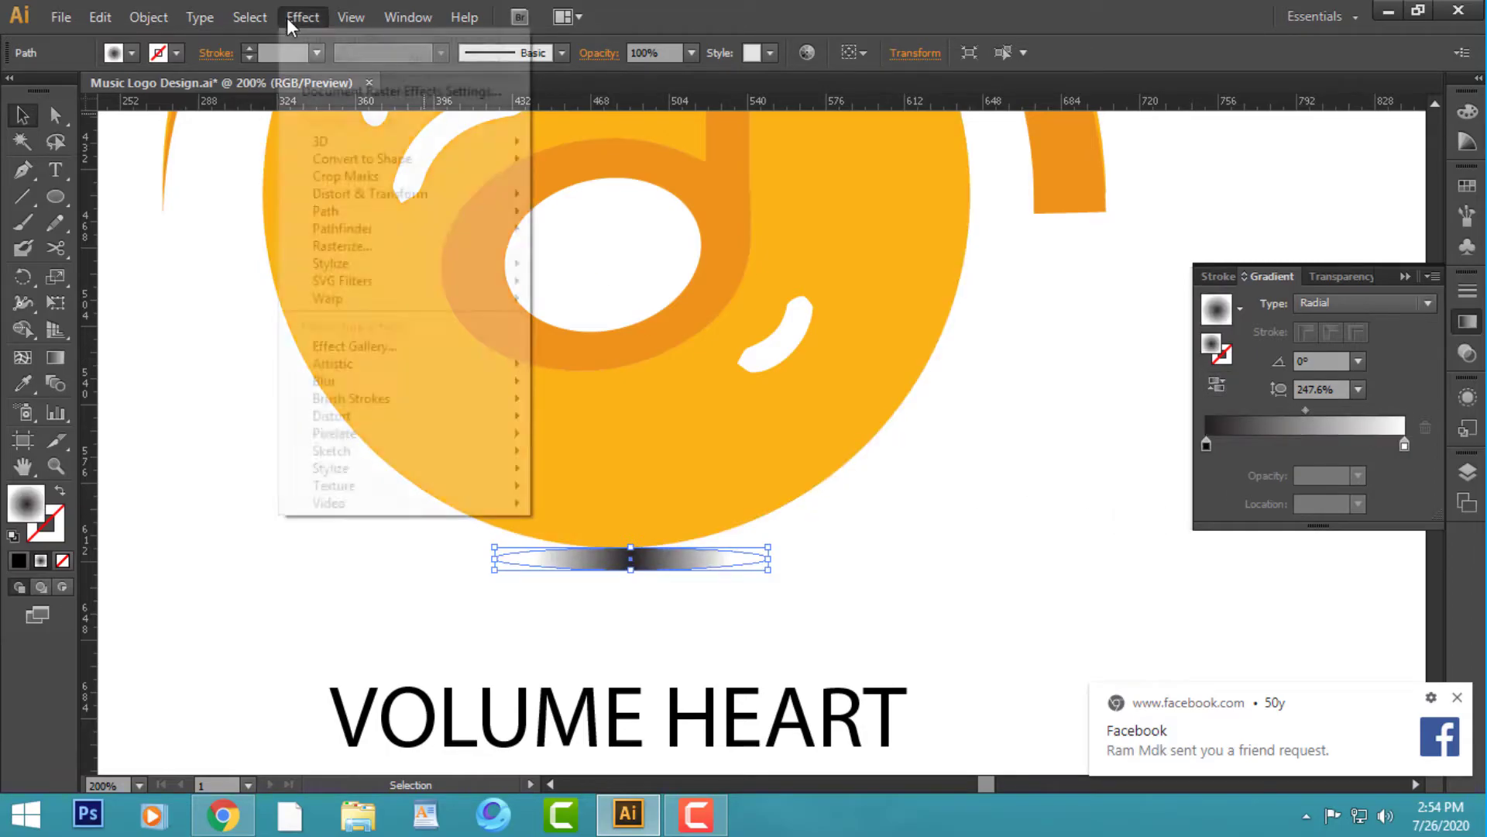
mouse_move(326, 379)
left_click(642, 383)
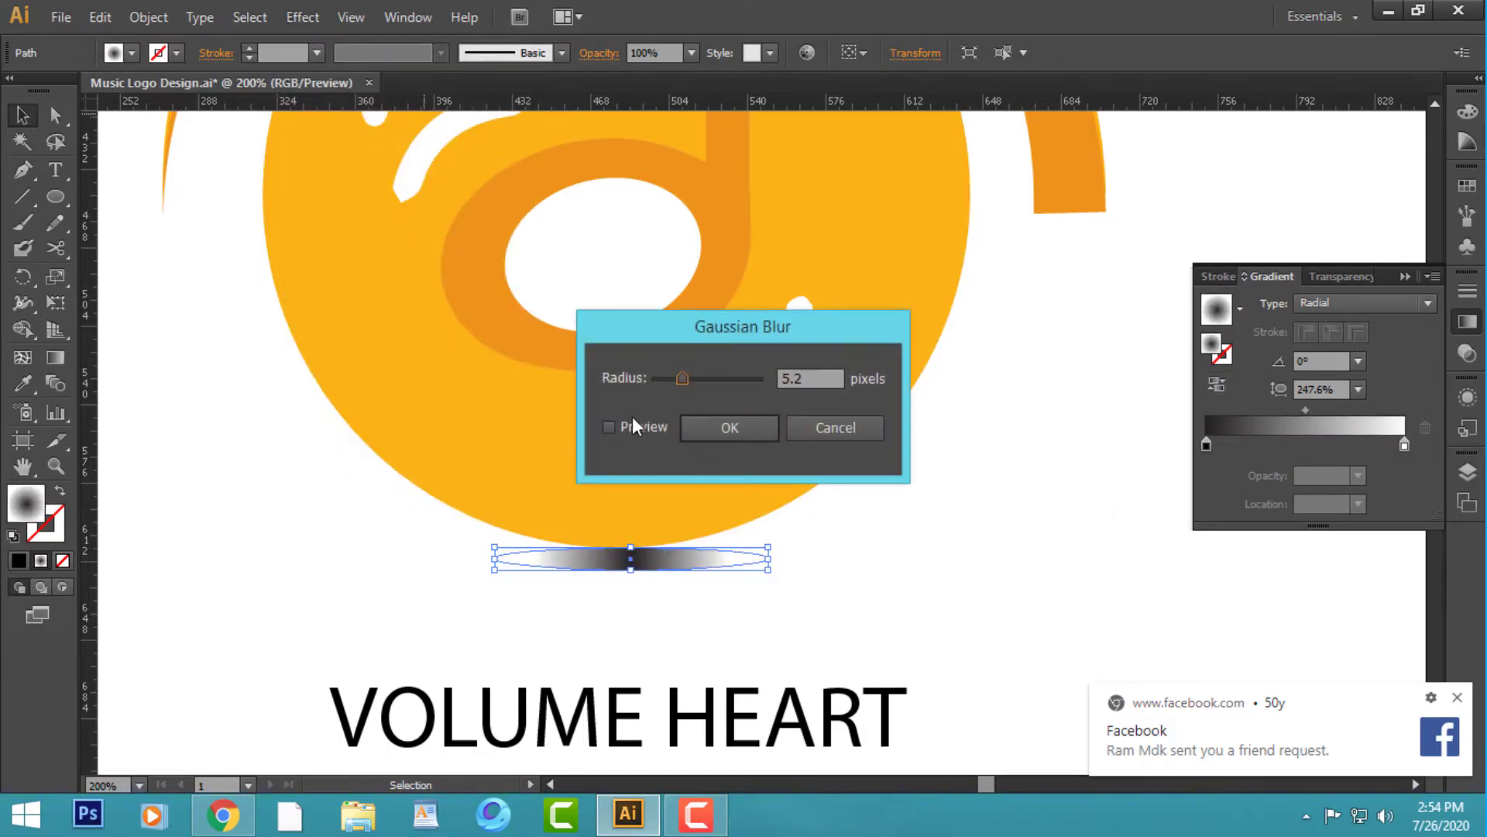
left_click(640, 423)
left_click_drag(684, 377, 745, 380)
left_click(688, 427)
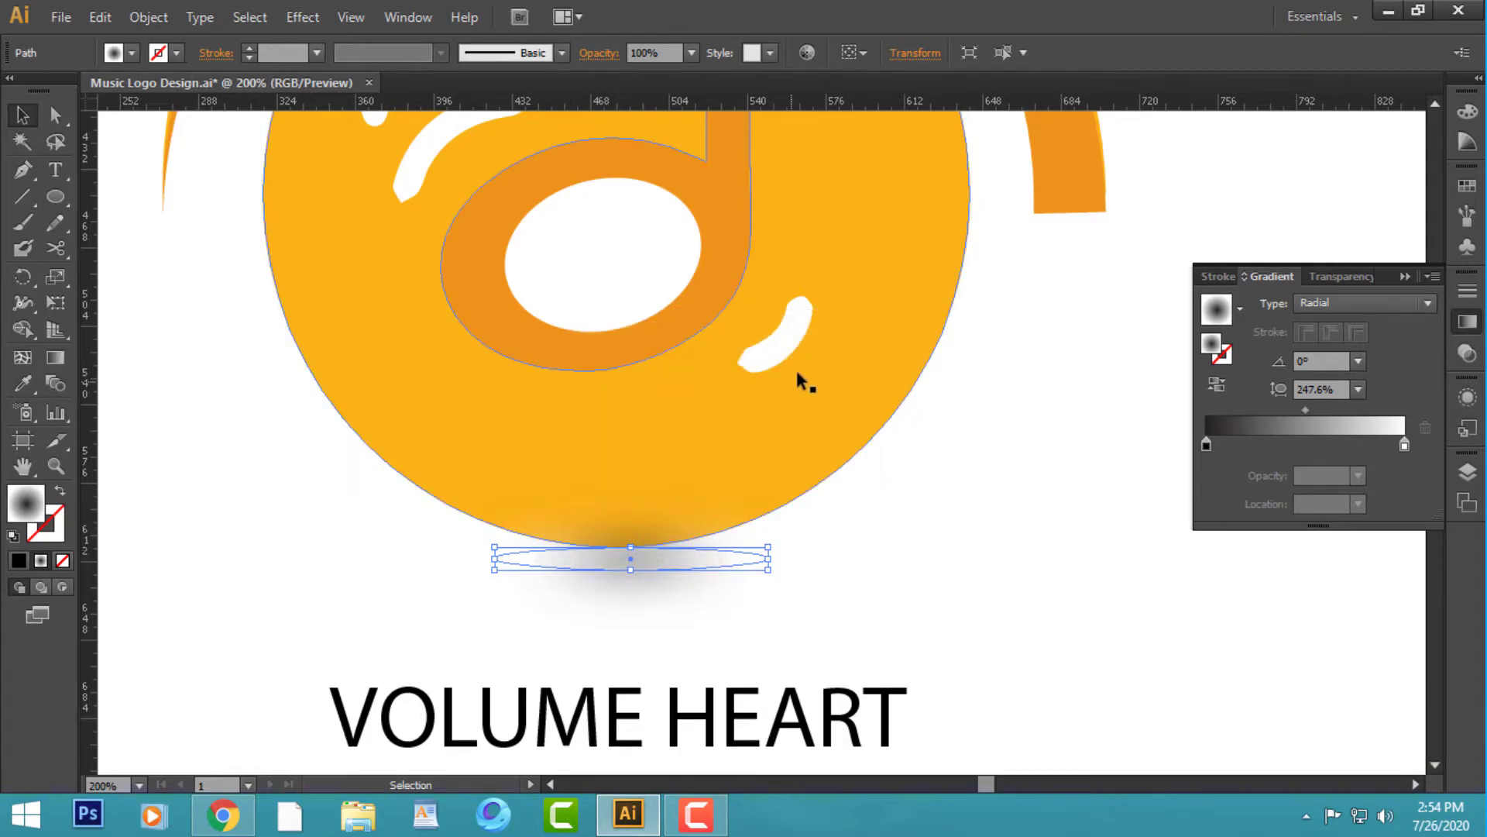
left_click(1078, 533)
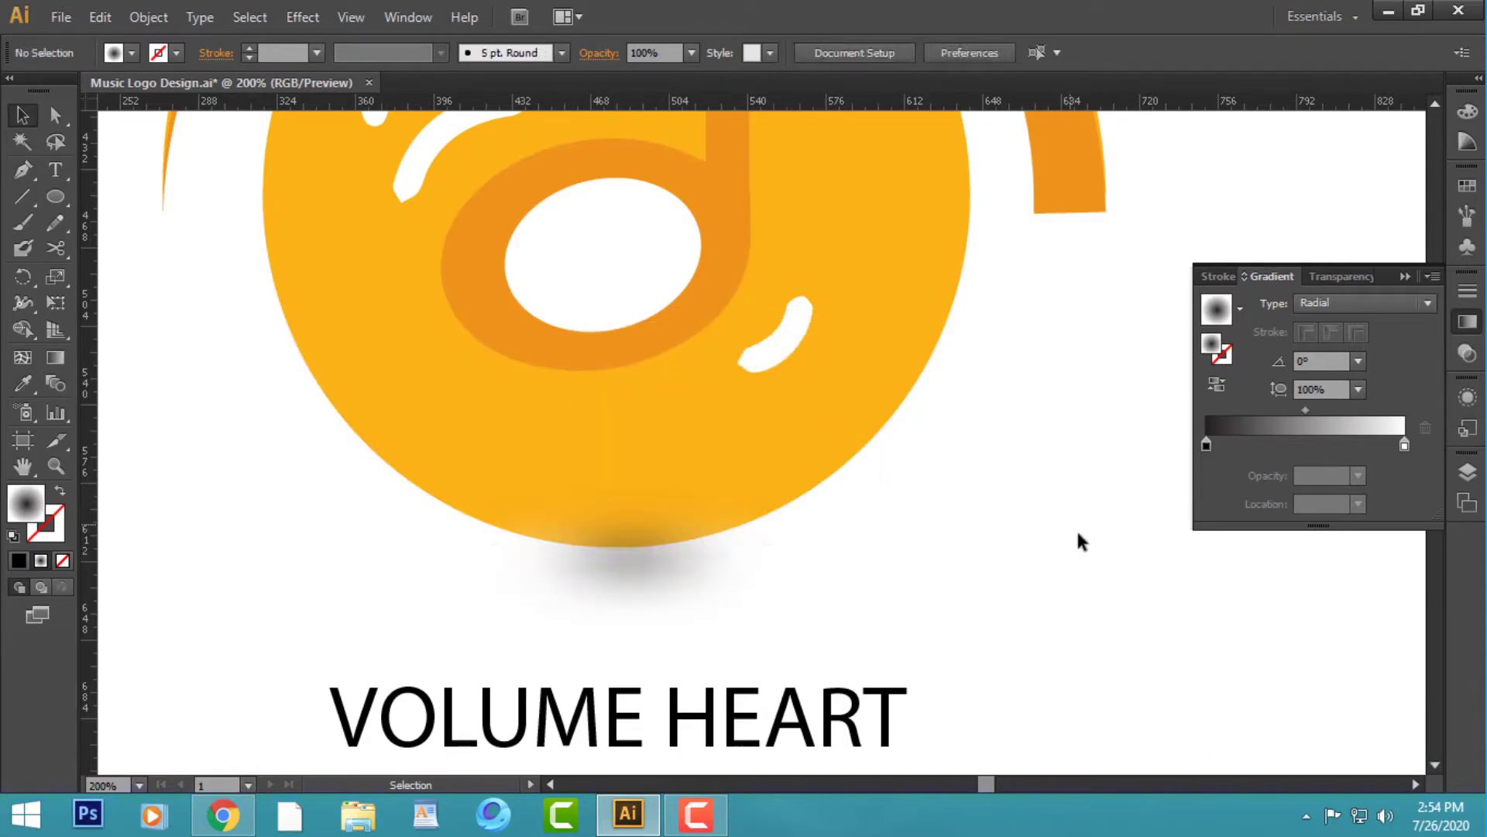
- Edit the Gaussian Blur in Appearance to an 8-pixel radius and nudge the shadow left
left_click(659, 572)
left_click(1468, 397)
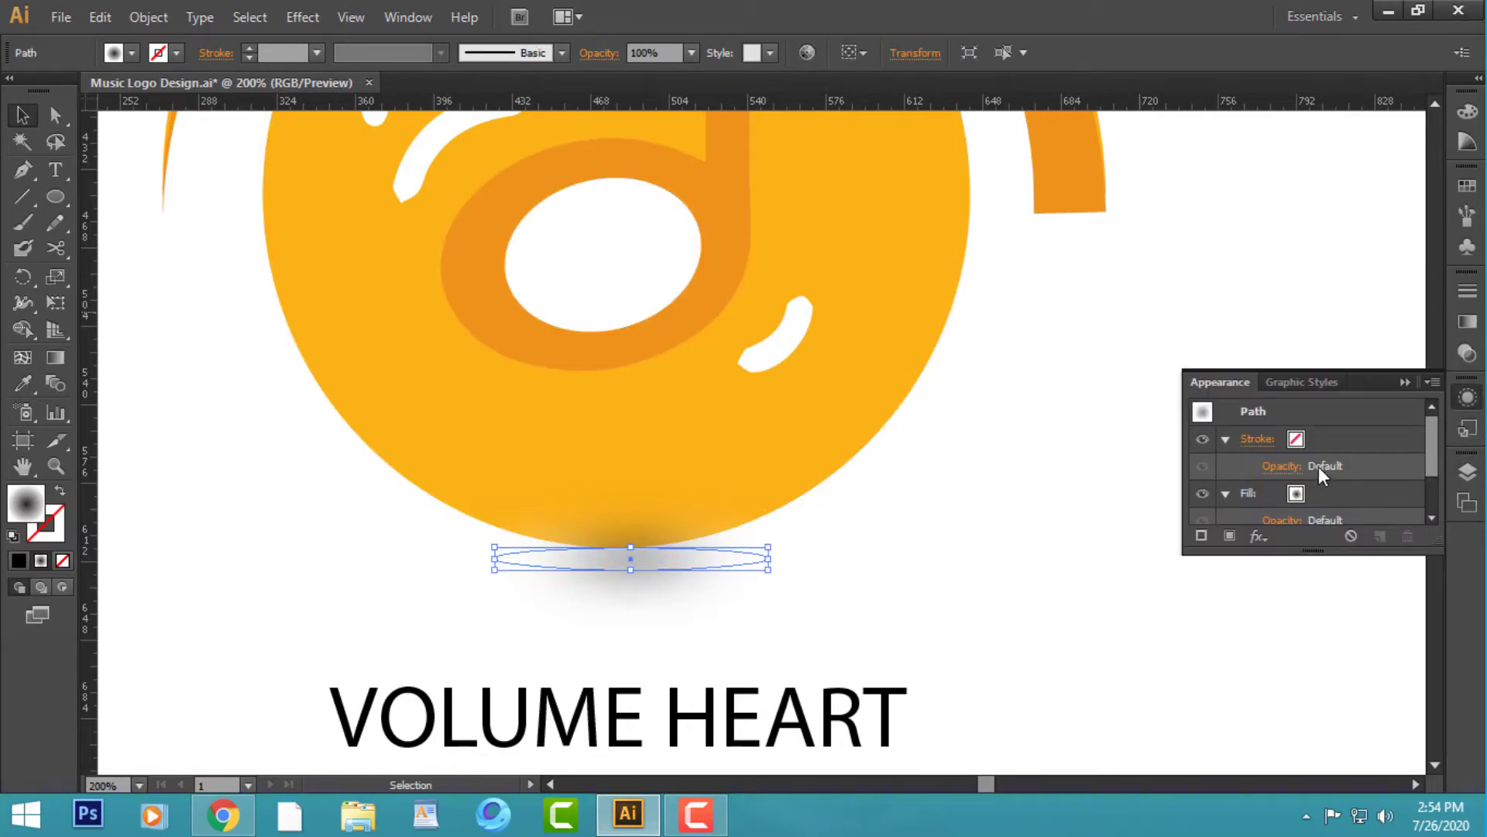
left_click_drag(1438, 460, 1439, 487)
double_click(1410, 482)
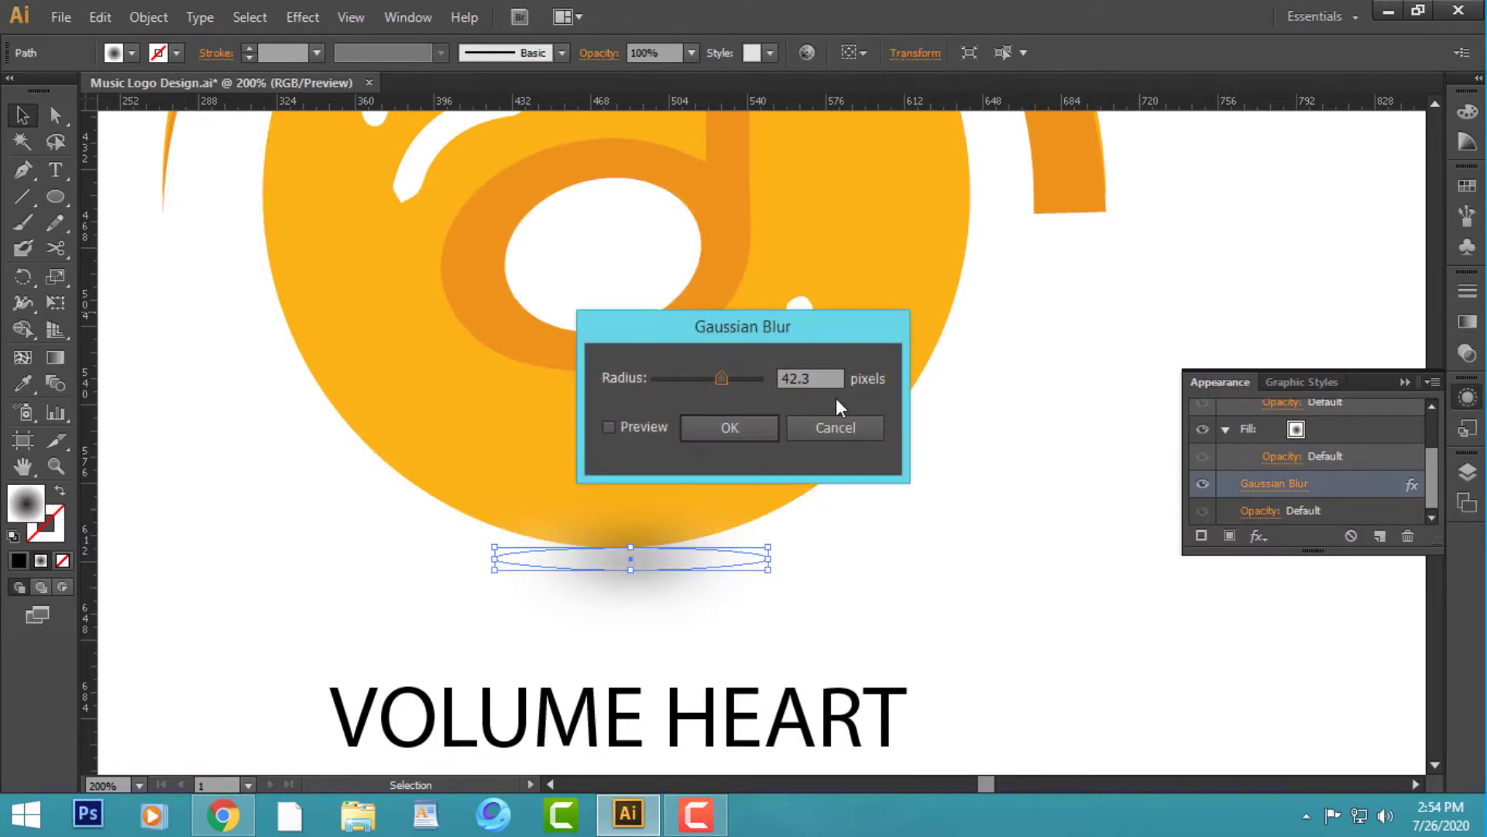
left_click(653, 427)
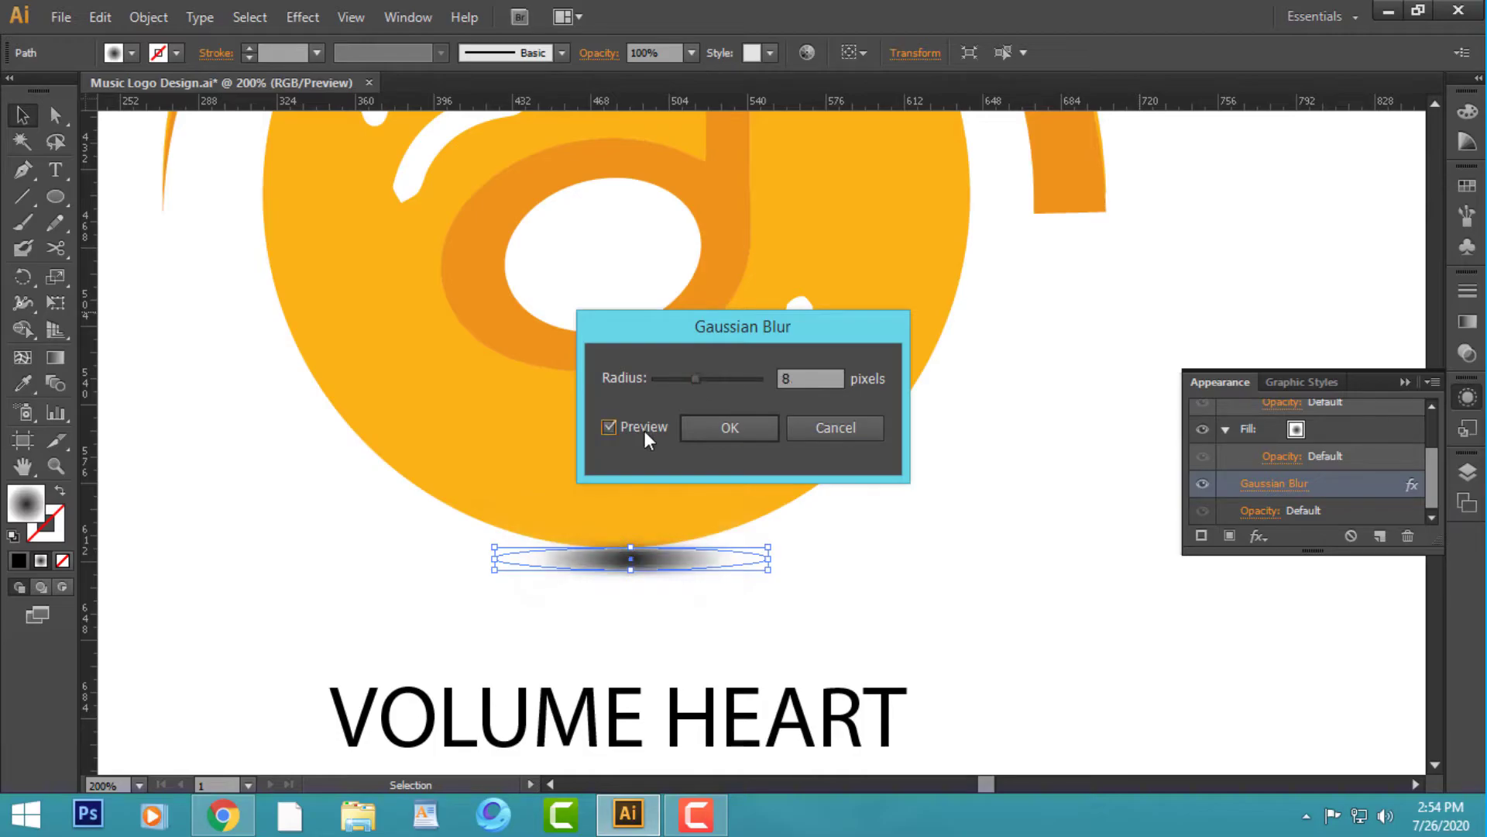
left_click(742, 429)
left_click_drag(653, 570, 645, 569)
left_click(891, 601)
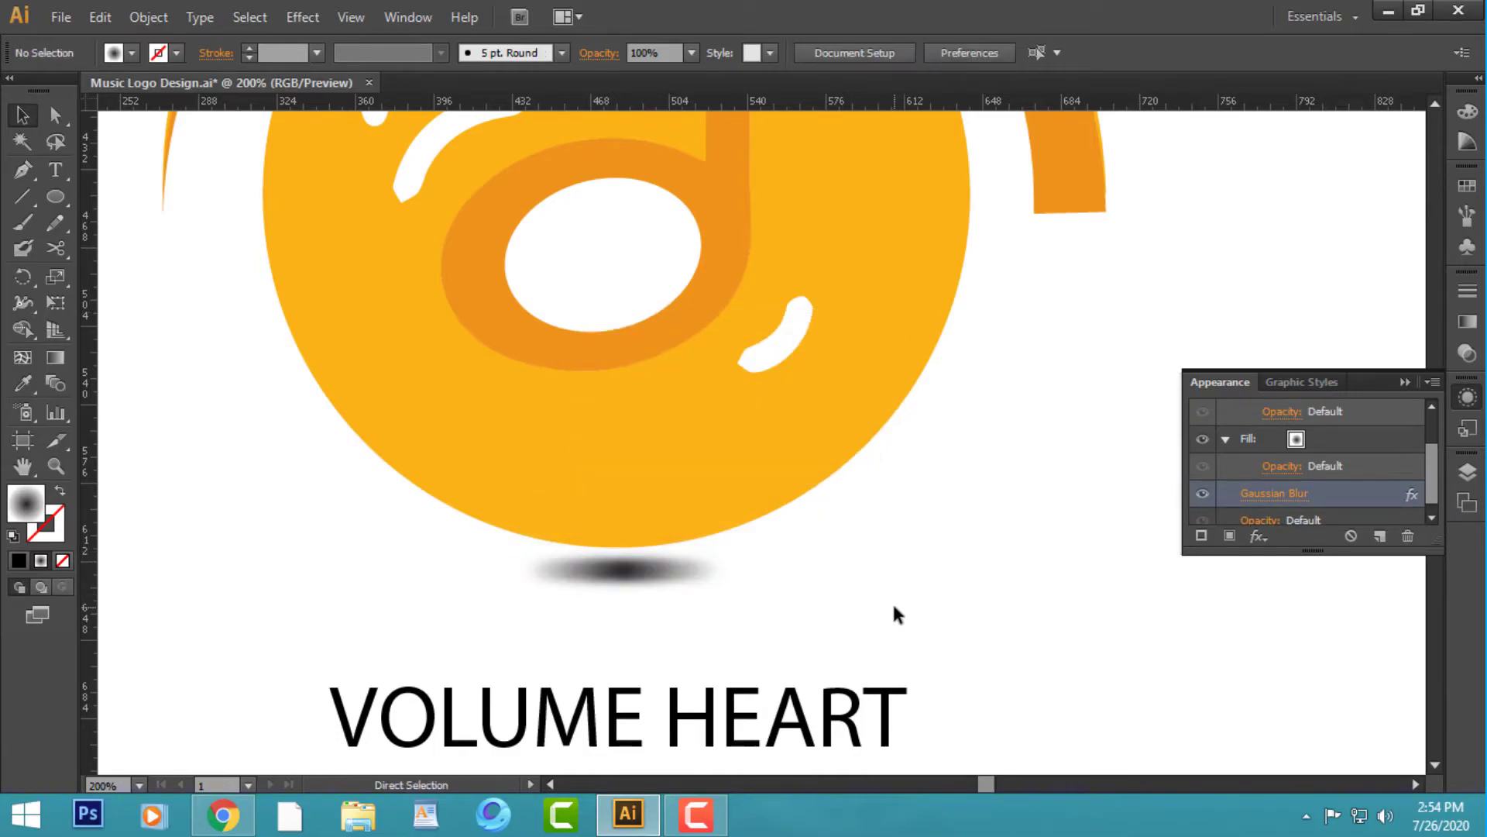
- Lower the shadow's opacity in the Transparency panel
key("ctrl+minus")
key("ctrl+minus")
key("ctrl+minus")
key("ctrl+plus")
left_click(680, 508)
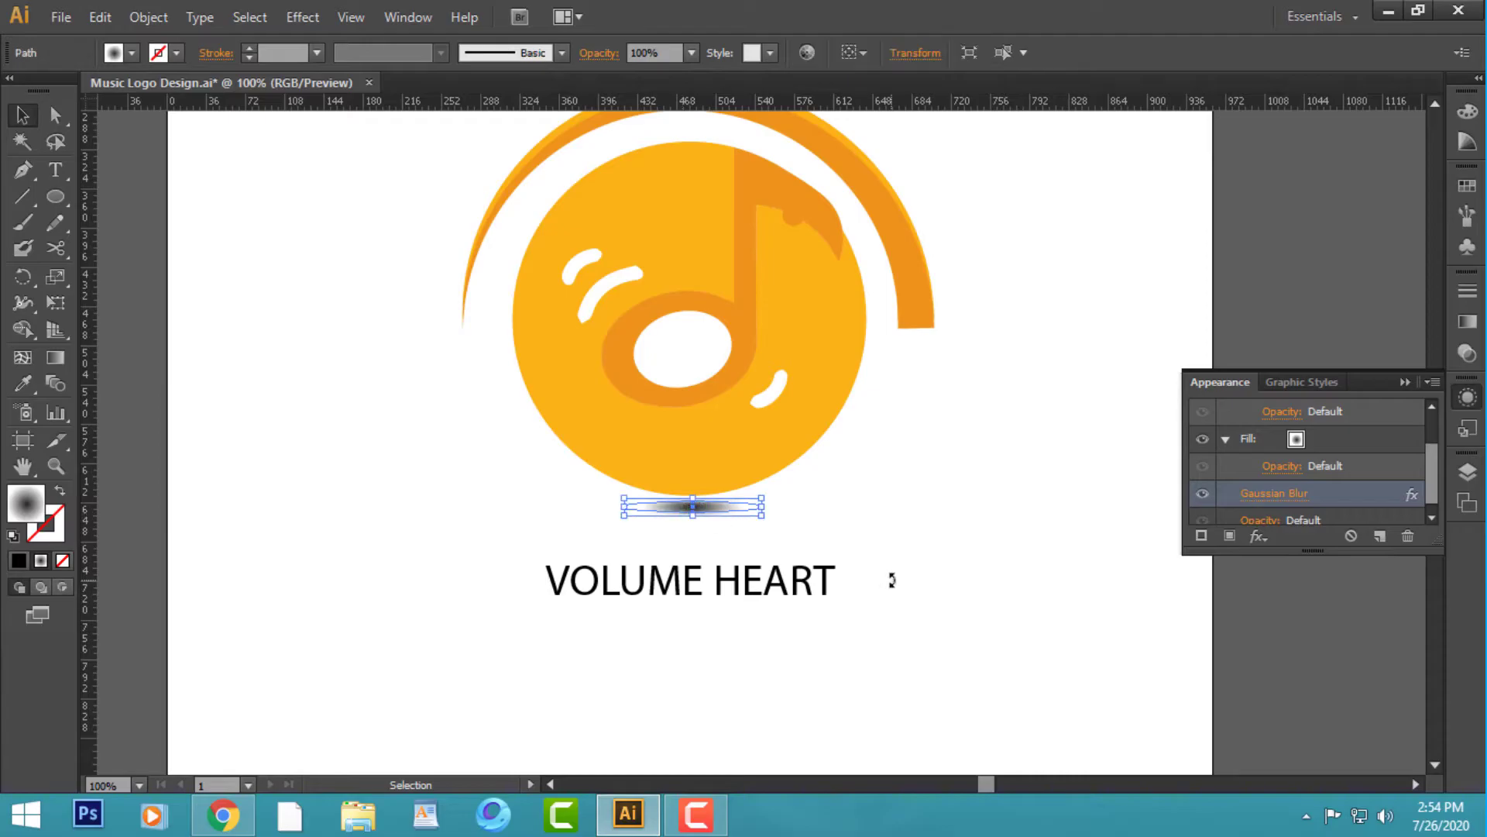
left_click(1468, 291)
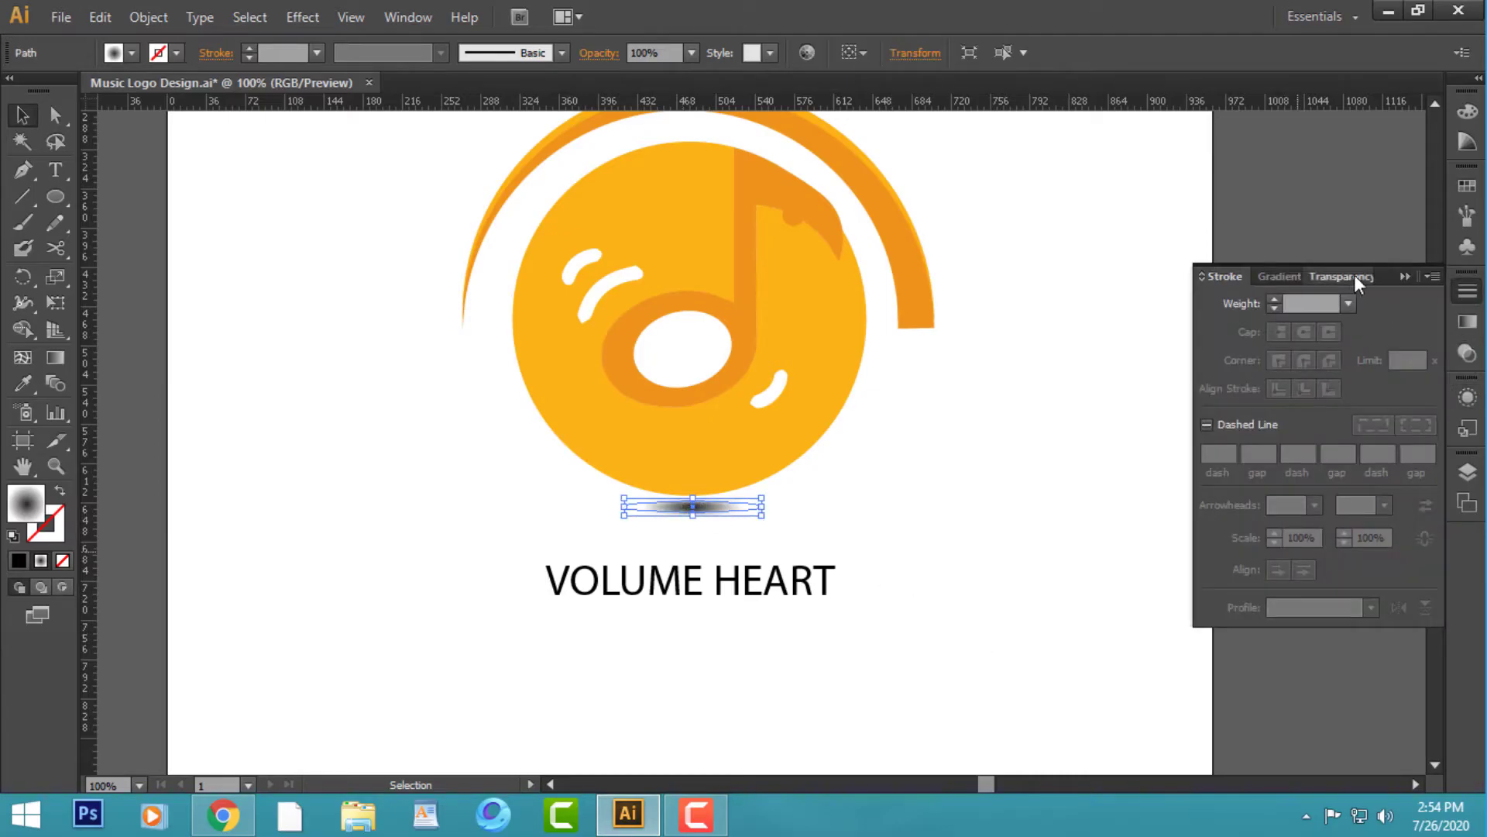
left_click(1354, 275)
left_click(1286, 302)
left_click(1428, 303)
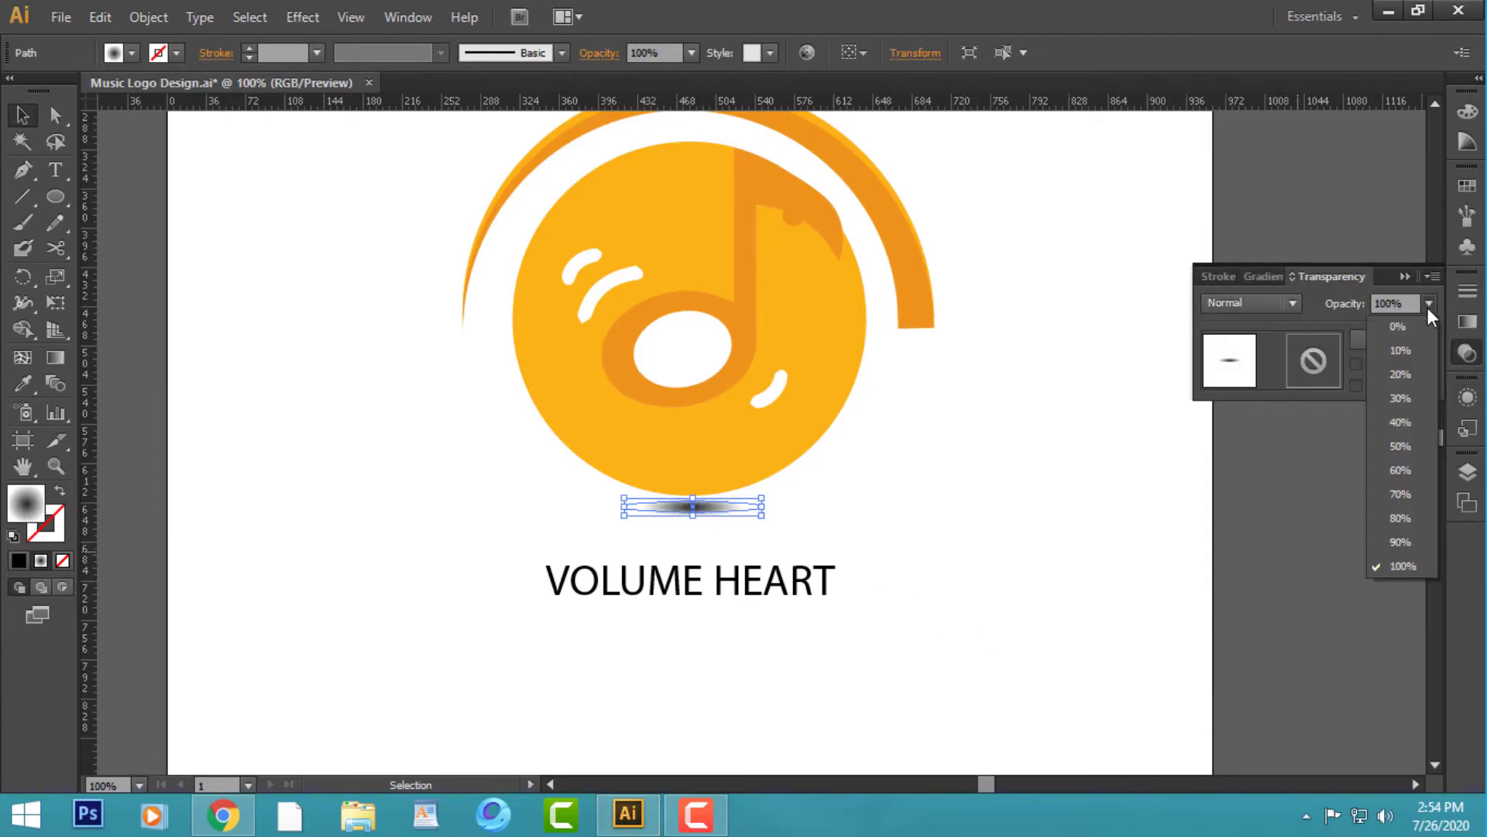
left_click(1404, 482)
left_click(1134, 603)
- Preview several fonts on the VOLUME HEART text, then set it in Basketball
left_click_drag(1013, 648, 1079, 581)
left_click(867, 523)
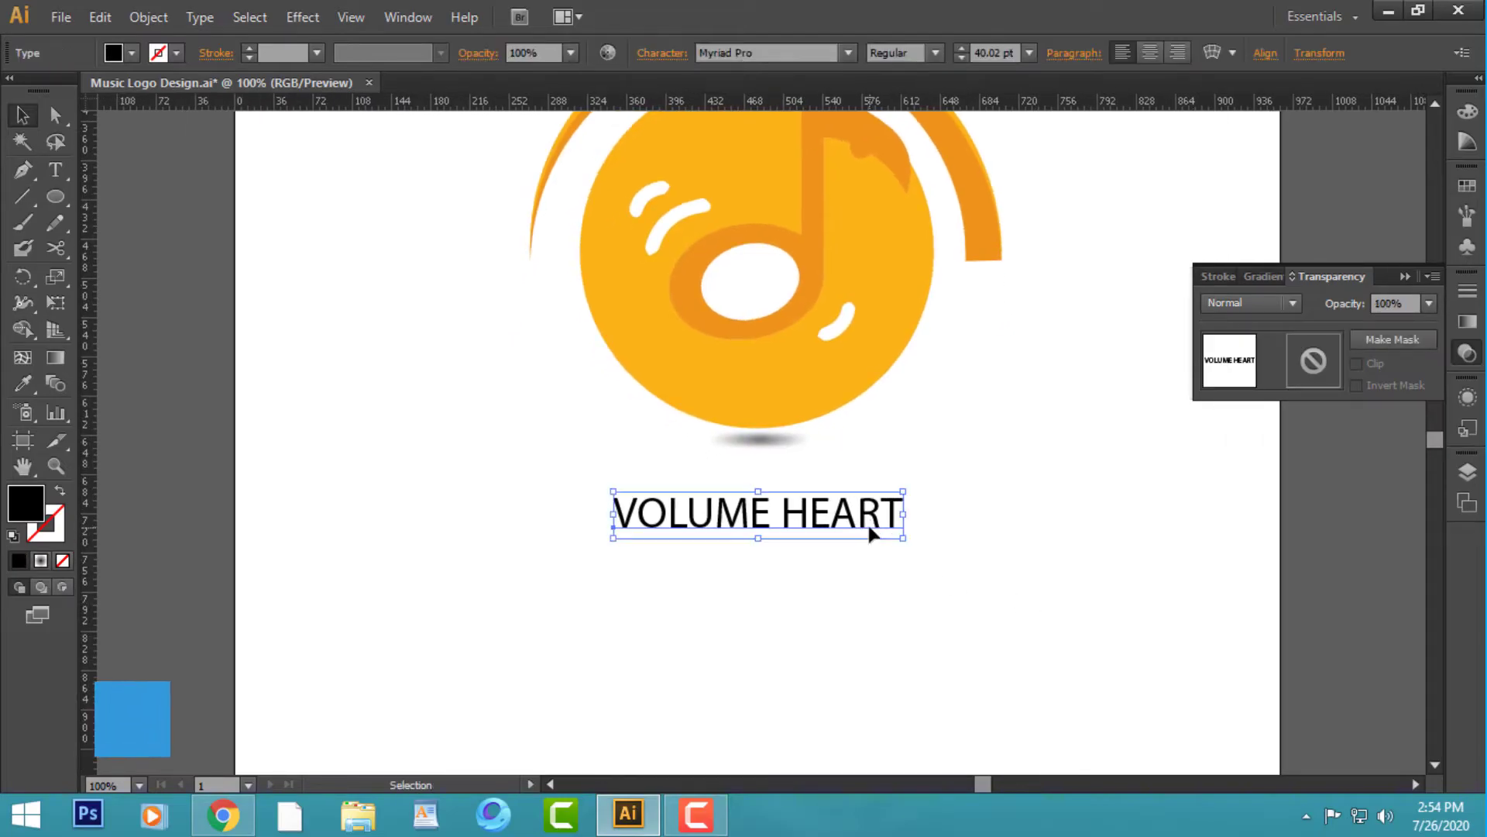
left_click(767, 54)
key("Down")
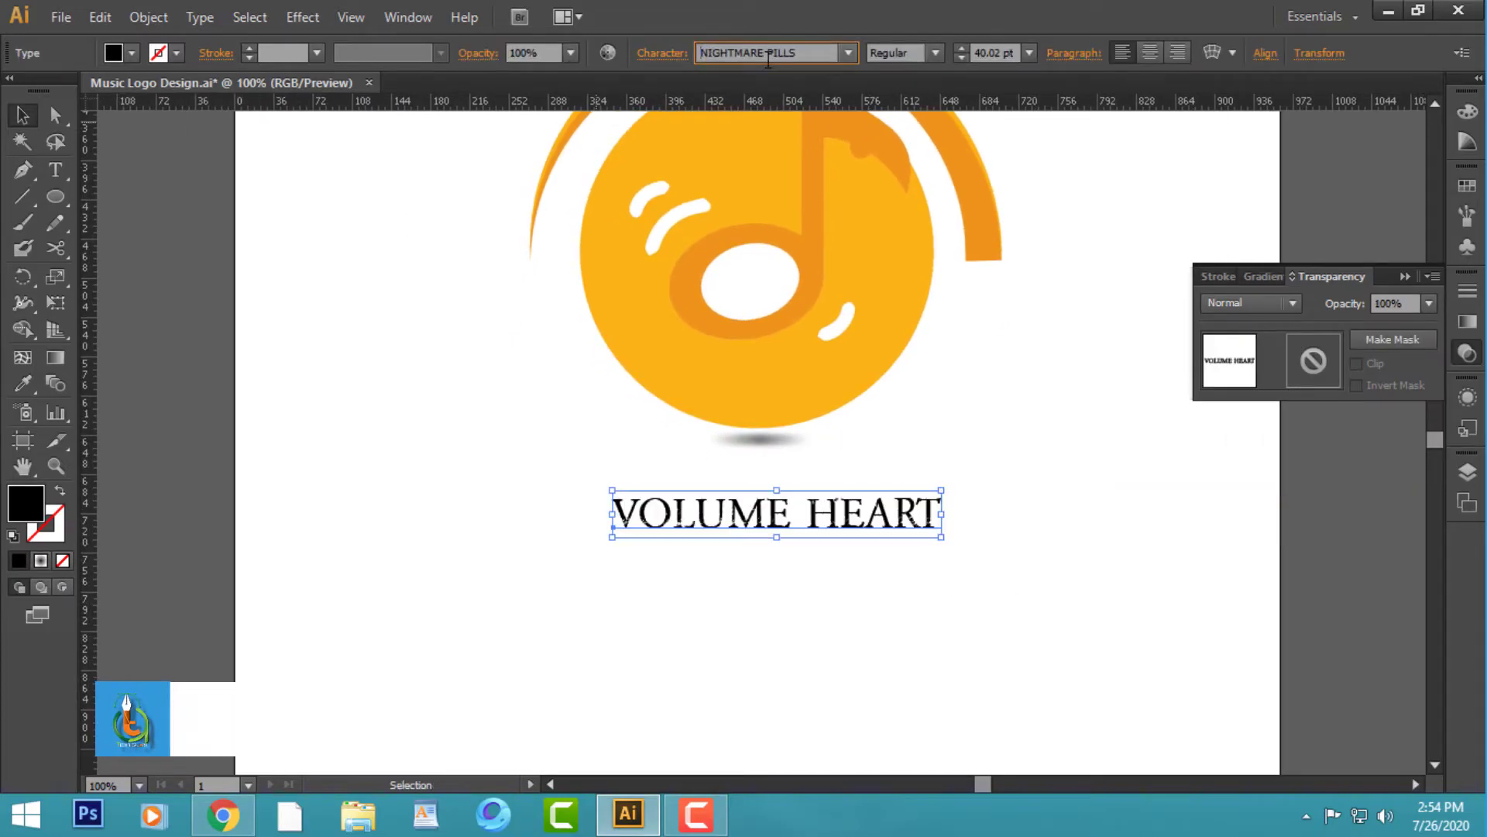
key("Down")
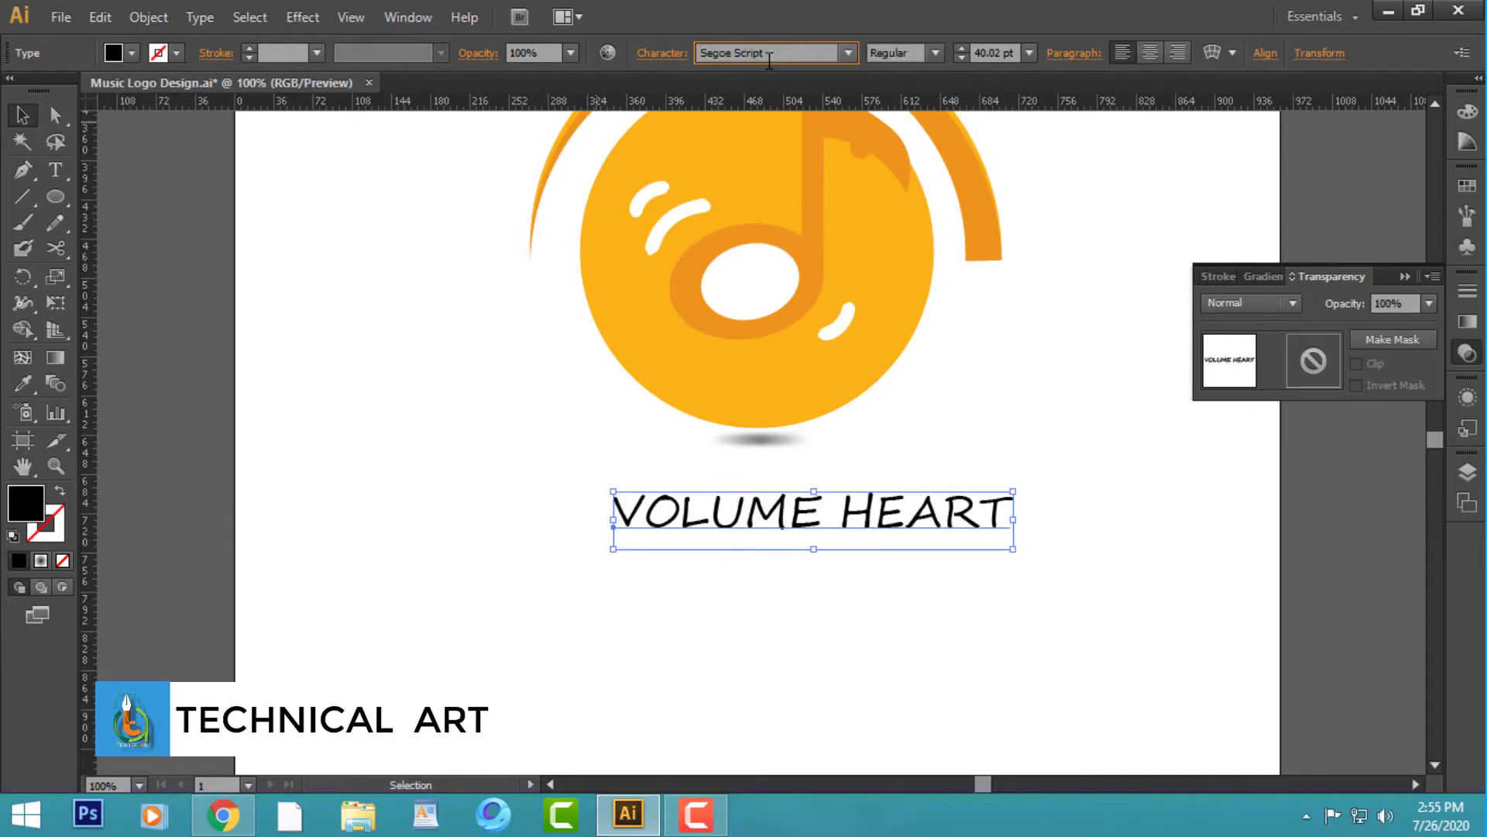
key("Down")
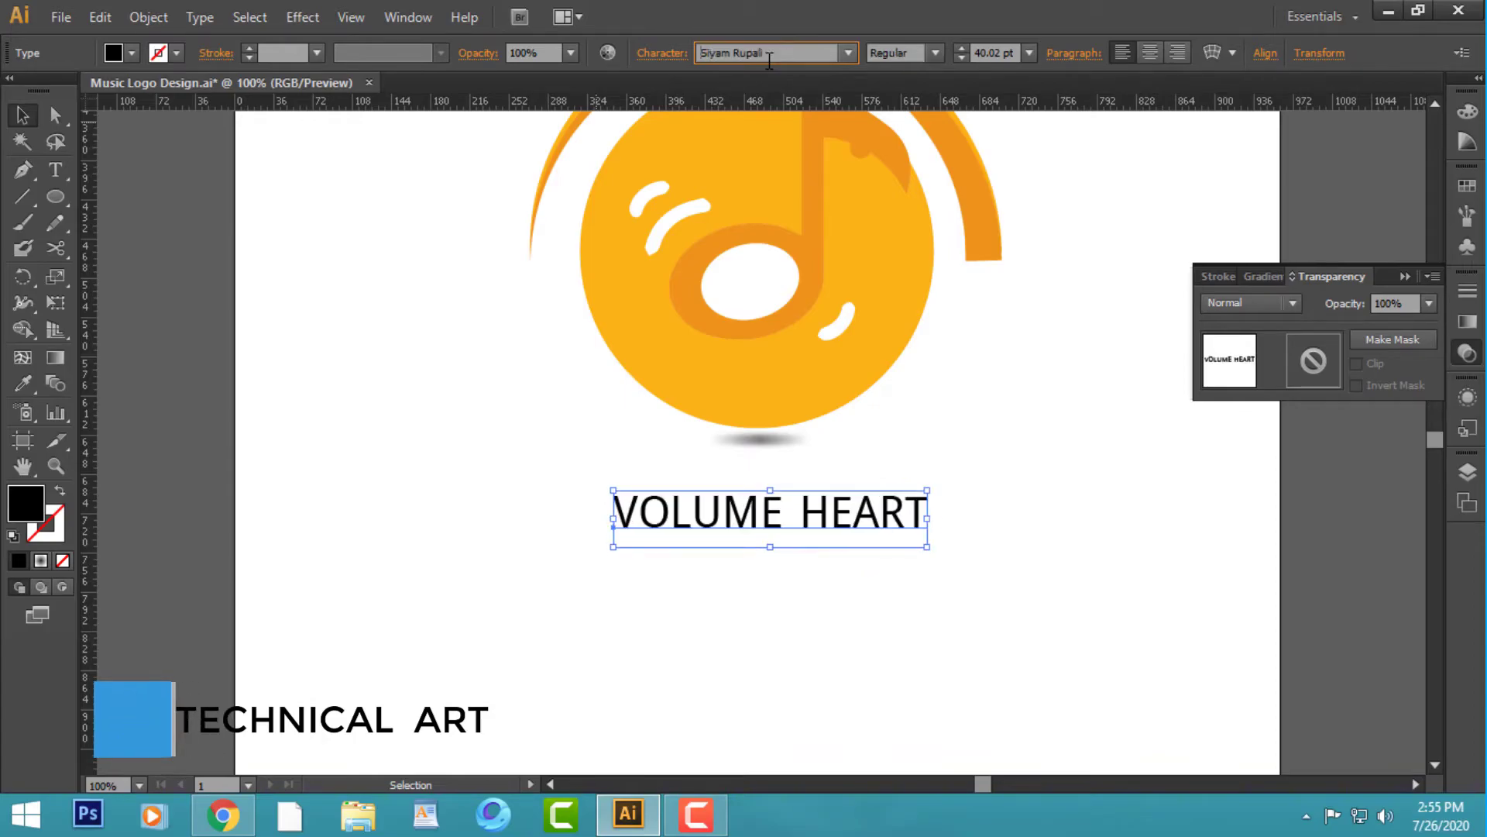
key("Down")
key("Down")
key("Down")
key("Down")
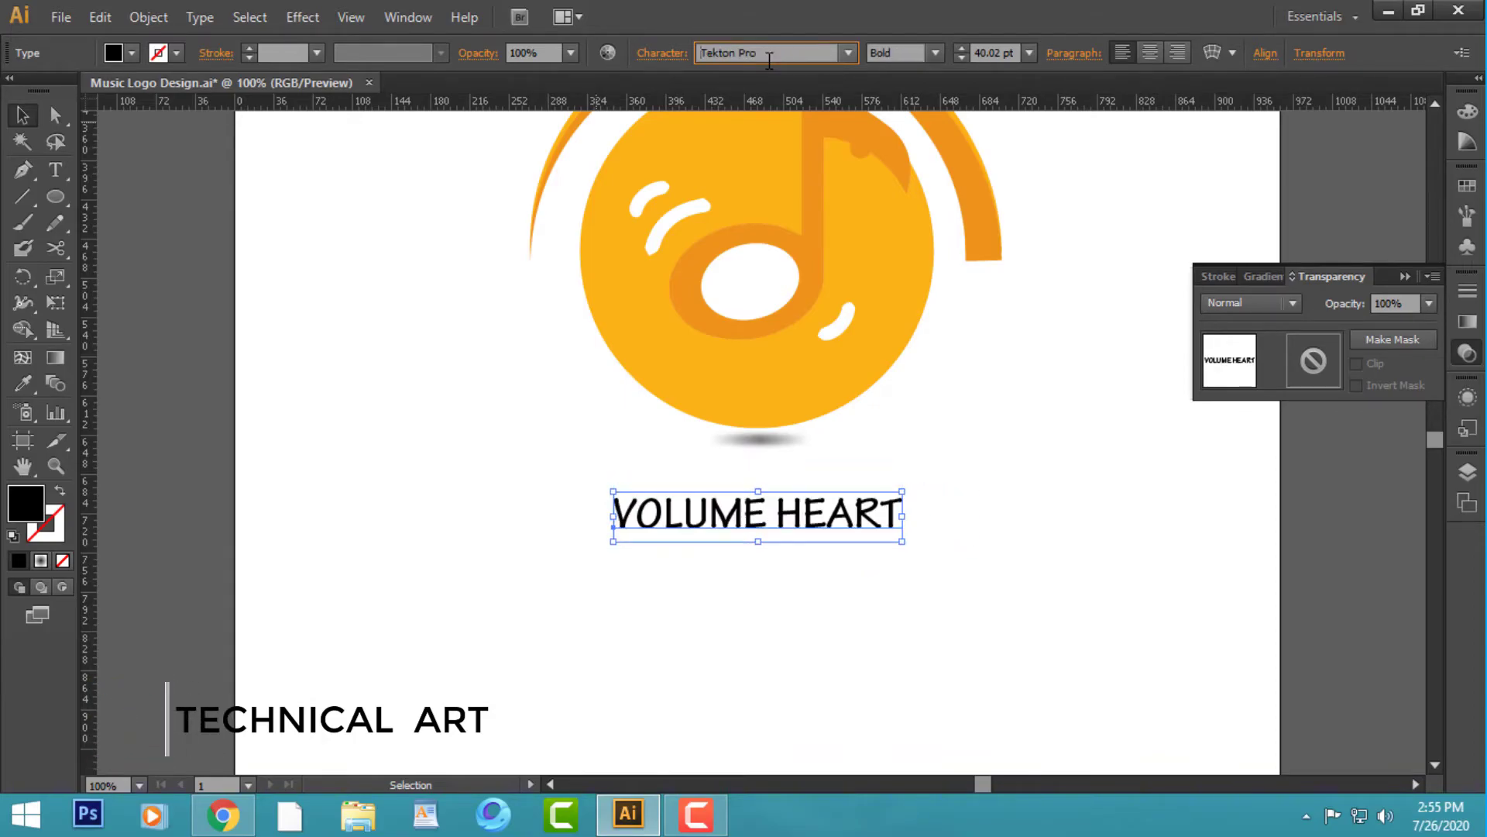
key("Down")
key("Down")
key("Down")
key("Down")
key("Down")
key("Down")
key("Down")
key("Down")
key("Down")
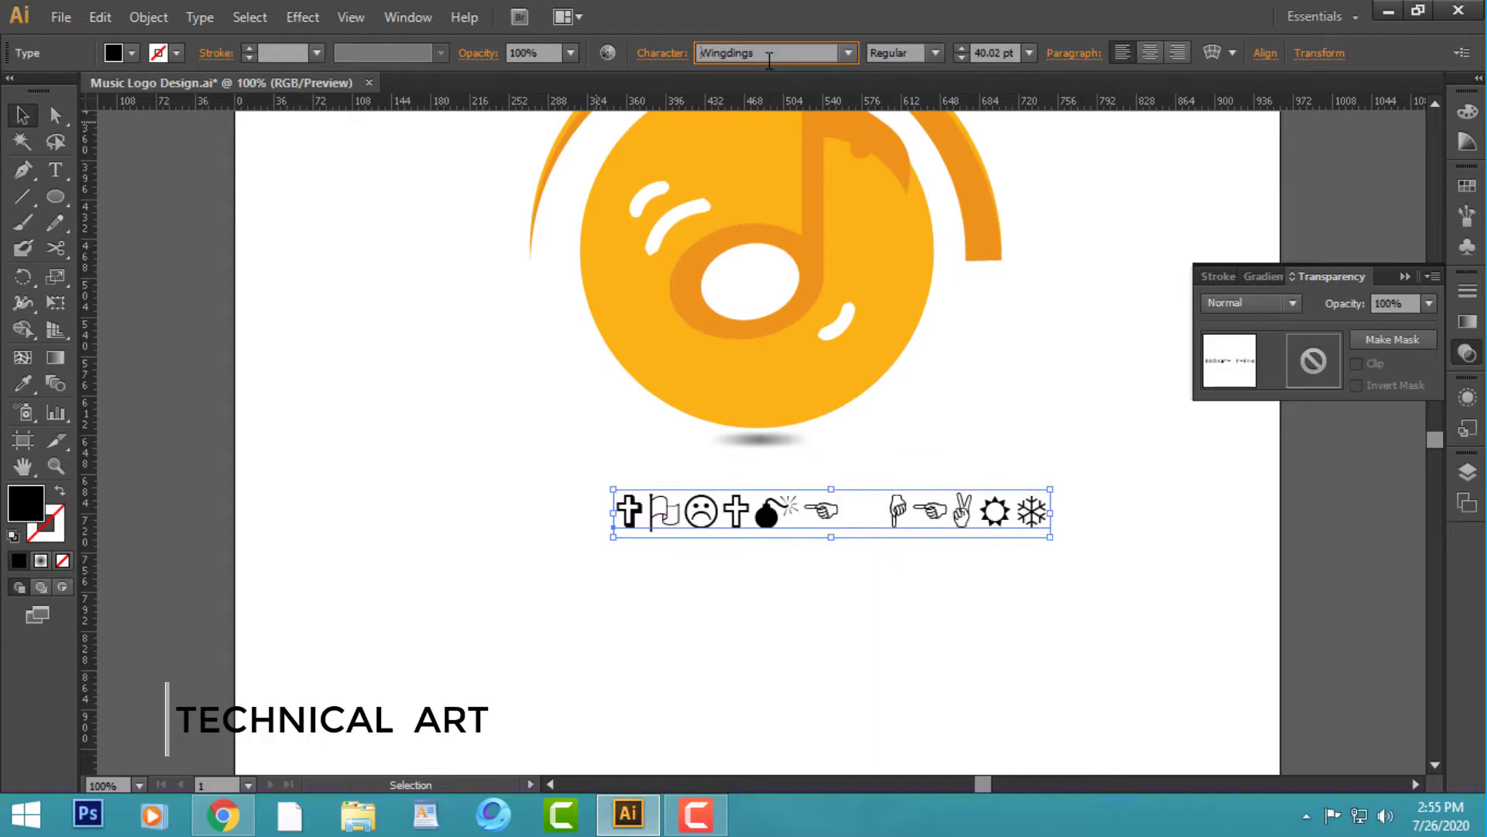
key("Down")
key("Down")
key("Down")
key("Down")
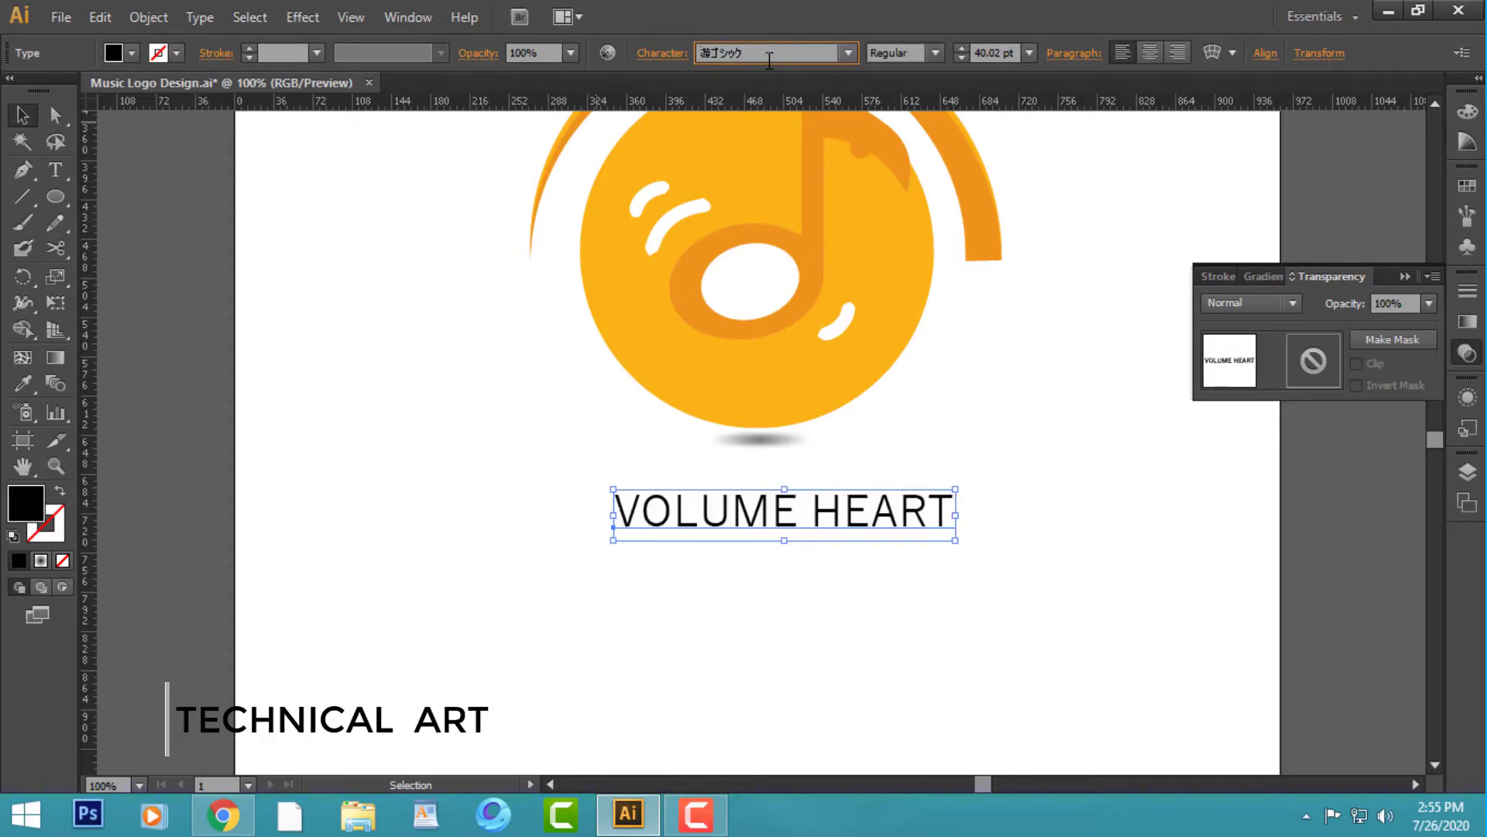
key("Down")
key("Down")
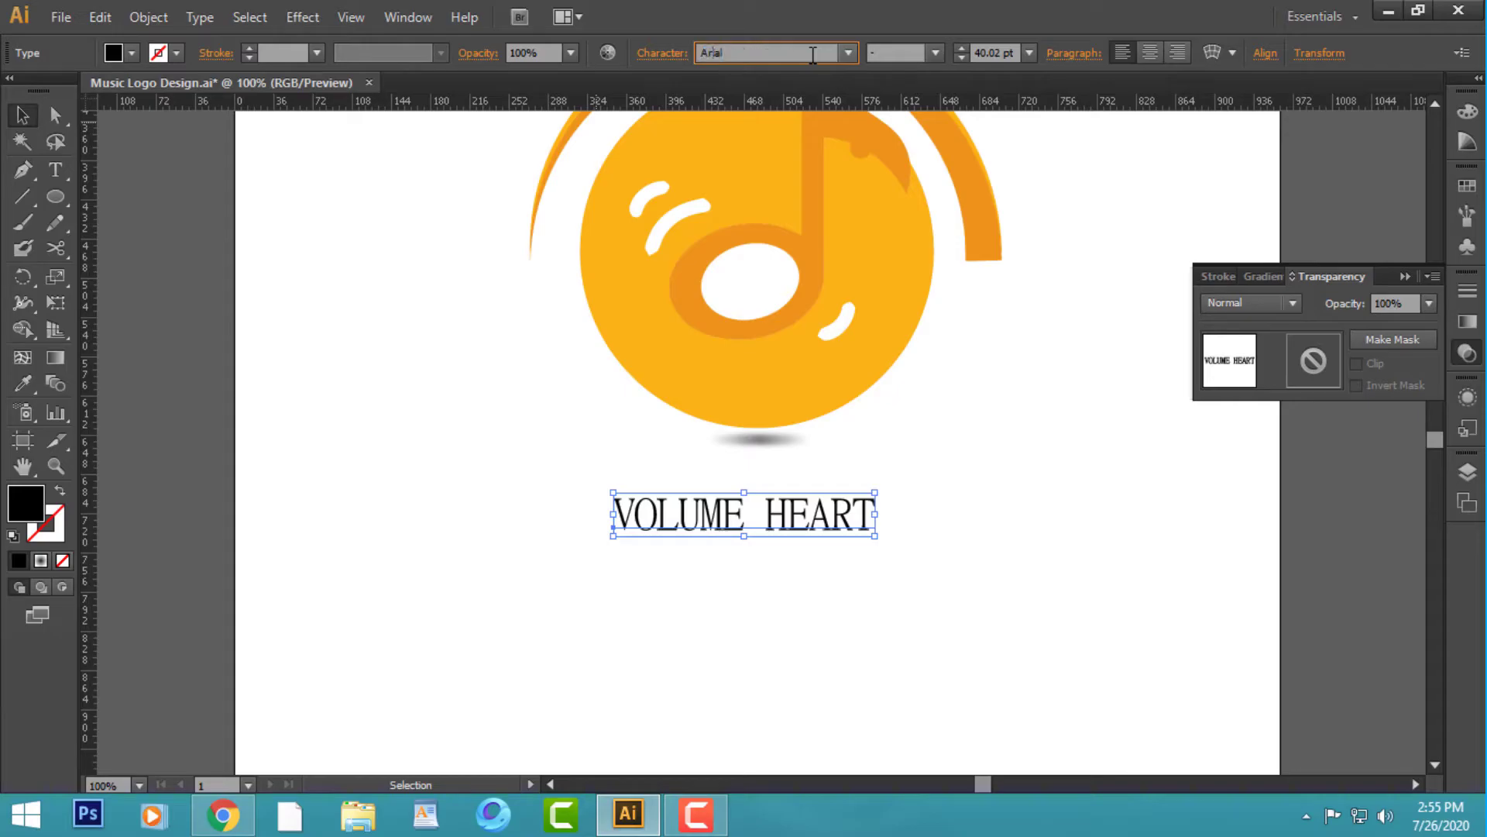
key("Return")
type("B")
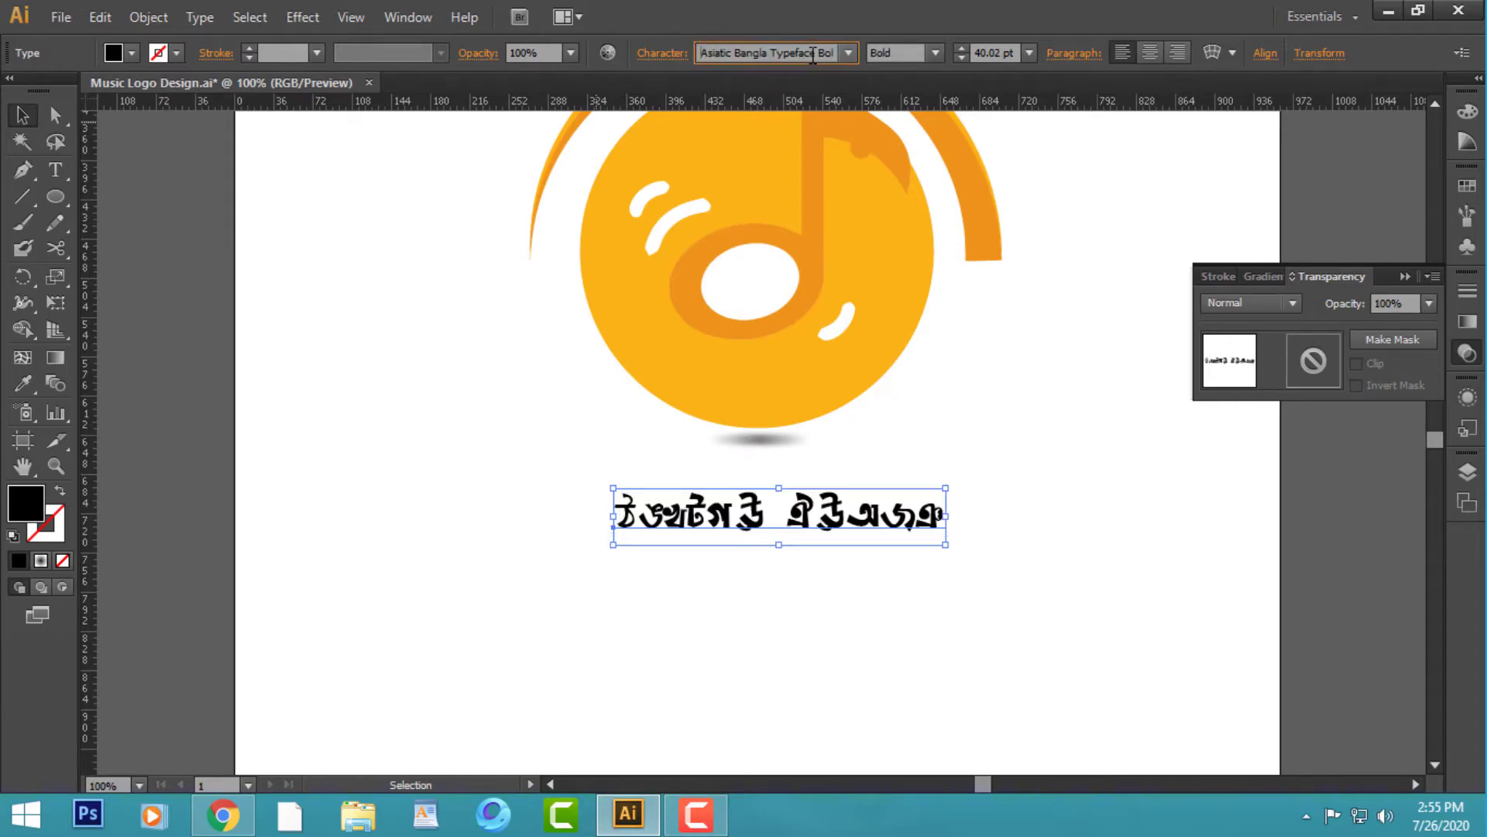
type("asketball")
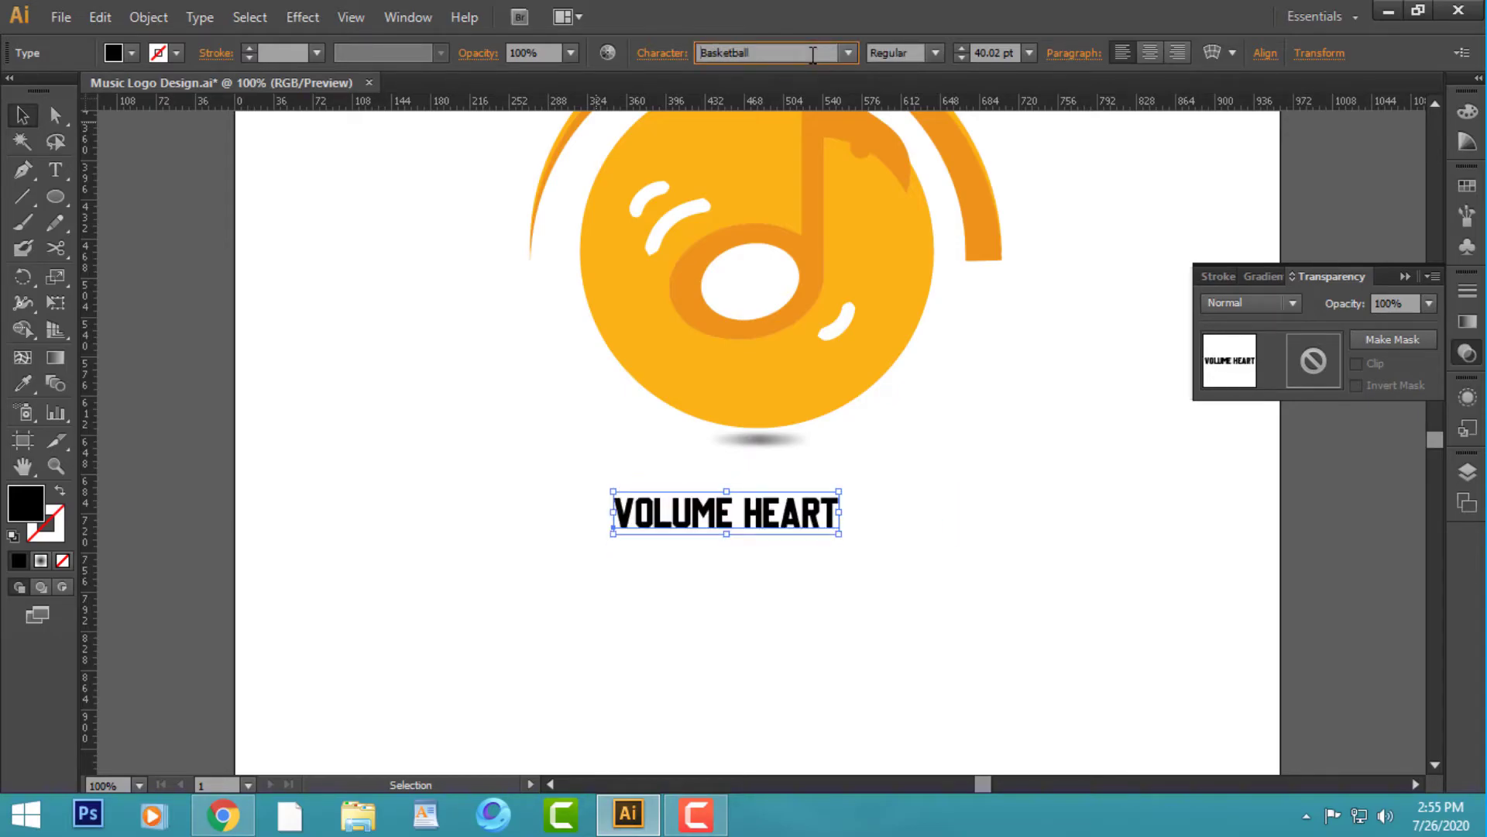
- Move VOLUME HEART up beneath the disc's shadow and select the word VOLUME
left_click(1047, 498)
mouse_move(807, 511)
left_mouse_down()
mouse_move(836, 488)
mouse_move(801, 611)
mouse_move(649, 571)
left_mouse_up()
double_click(777, 574)
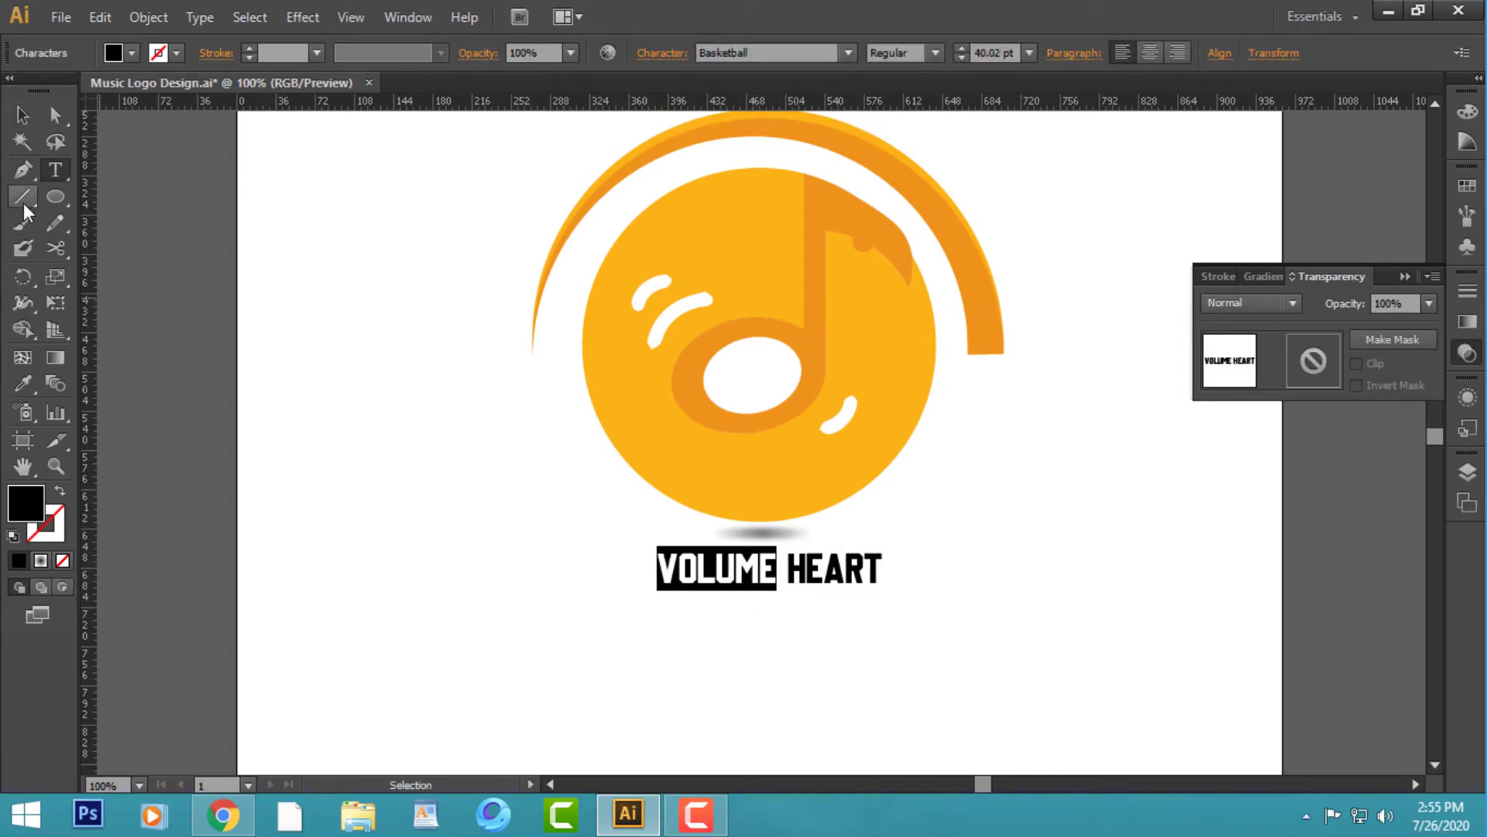
- Color the word VOLUME with the disc's orange using the Eyedropper
left_click(30, 385)
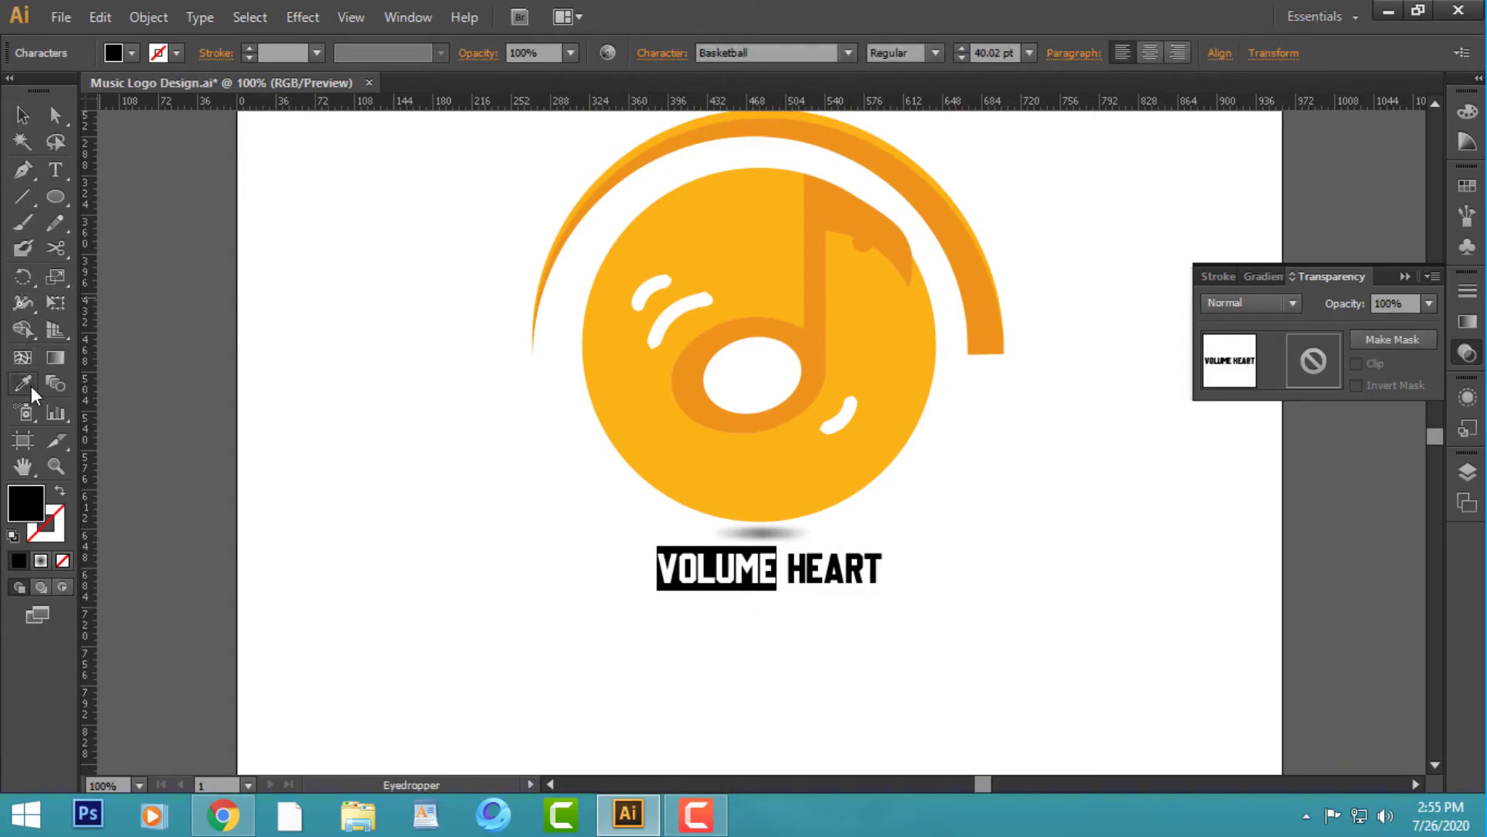
left_click(753, 211)
key("Escape")
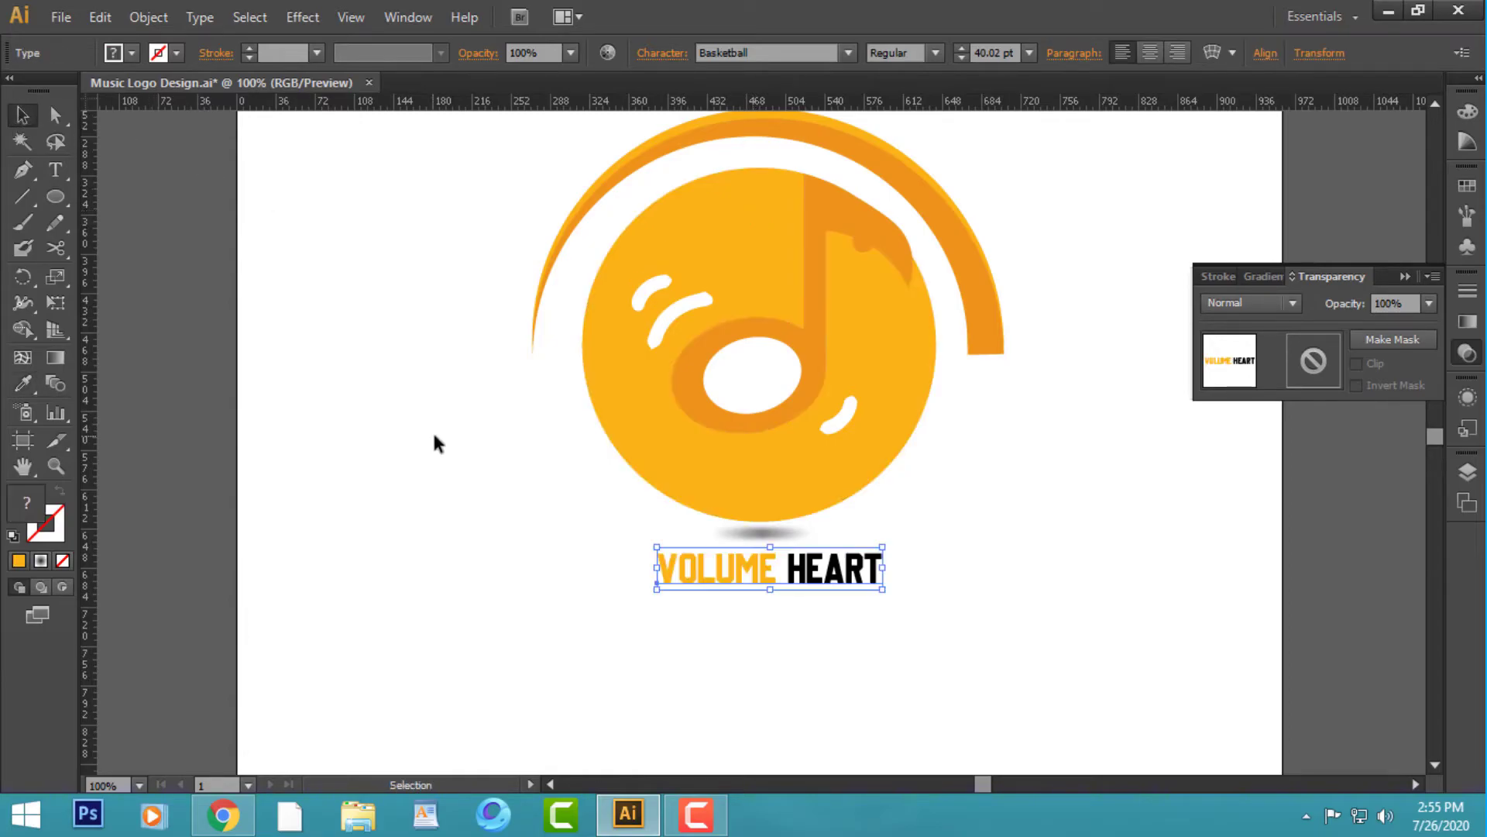
left_click(814, 614)
- Color the word HEART 77% dark grey using CMYK sliders
double_click(784, 574)
left_click_drag(783, 574, 907, 574)
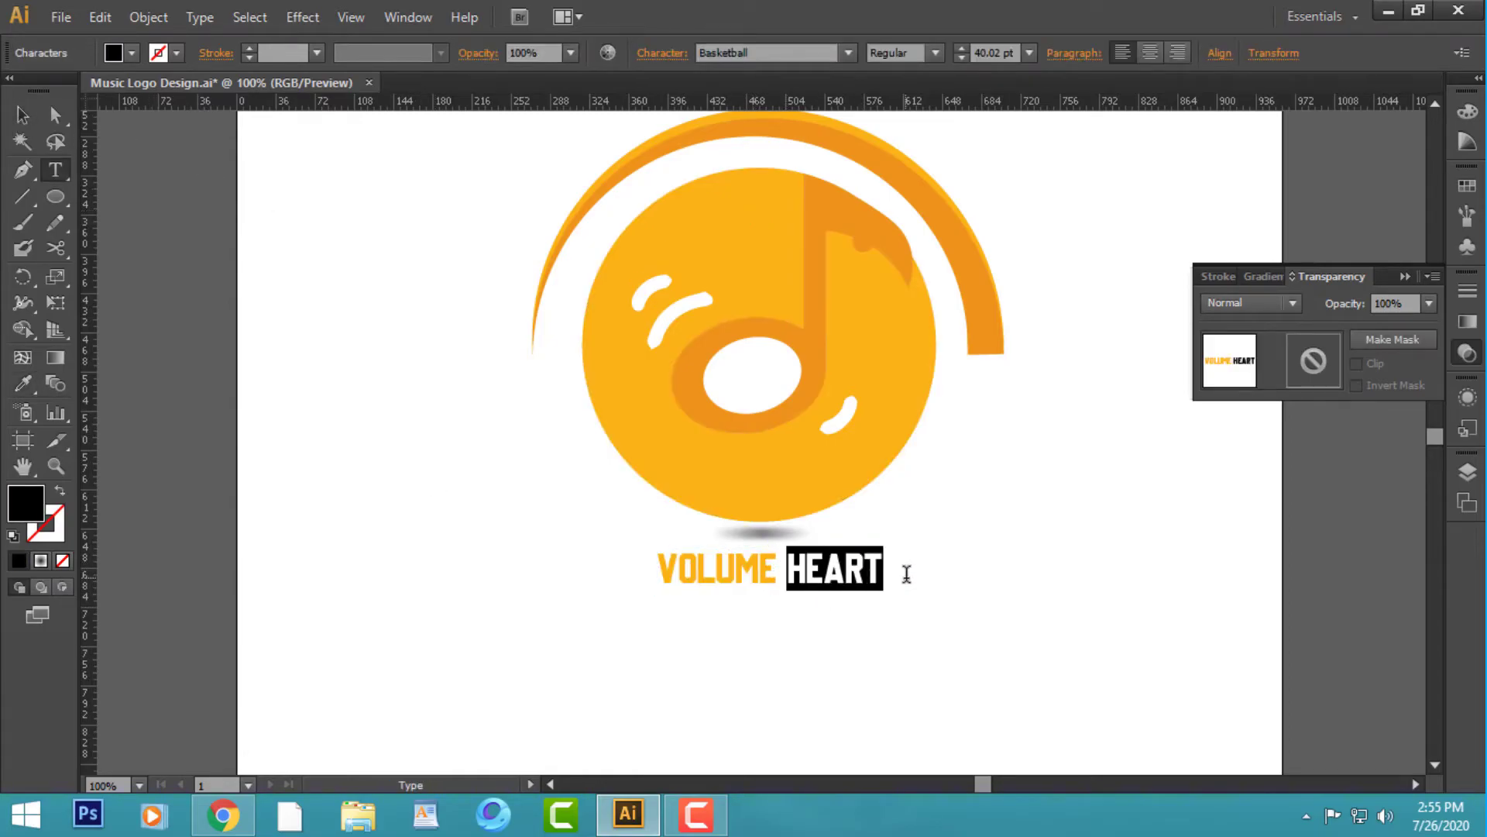
left_click(1470, 114)
left_click(1432, 95)
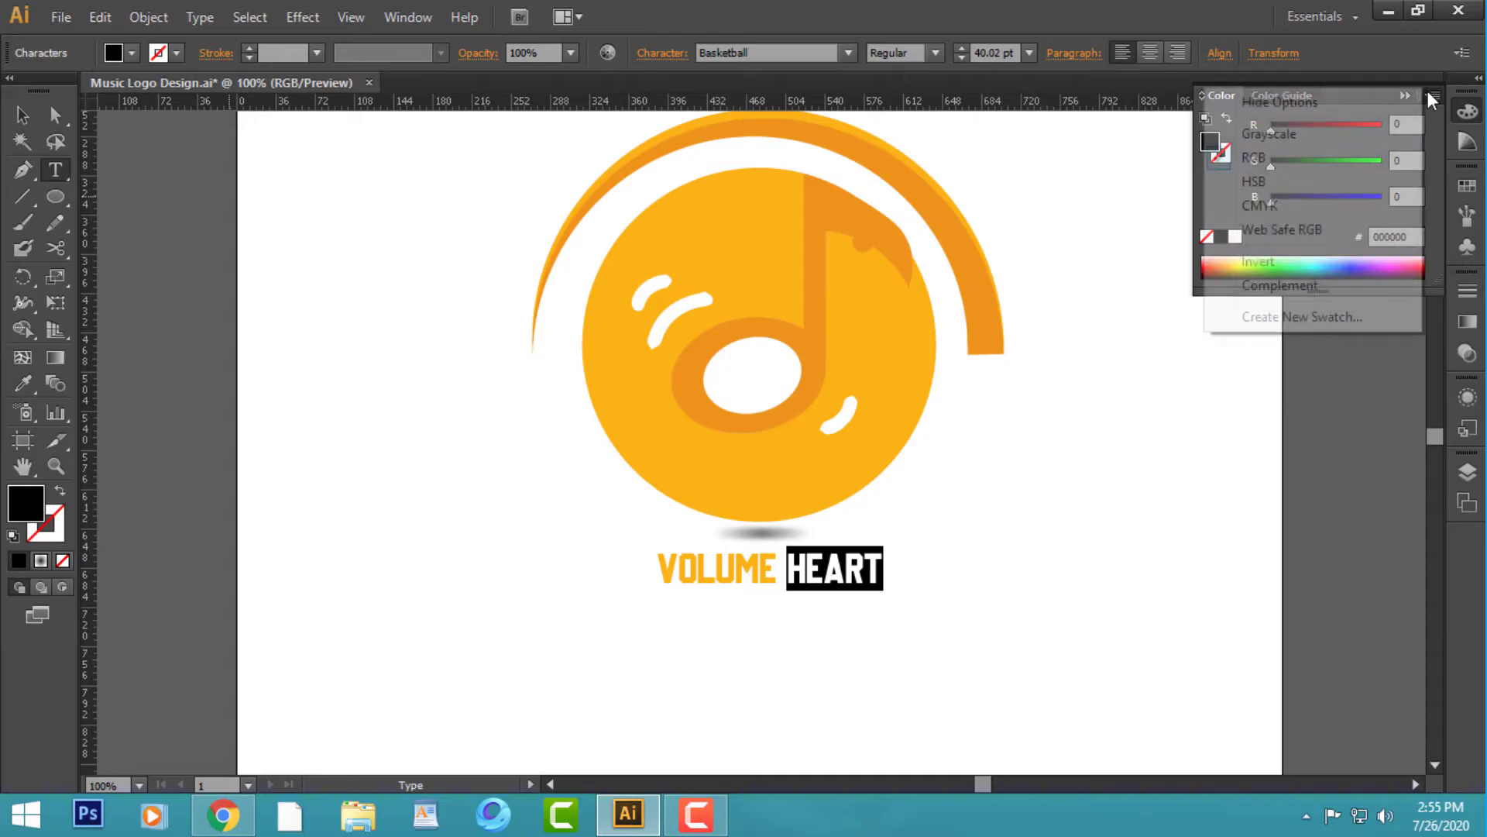
left_click(1304, 205)
left_click(1221, 239)
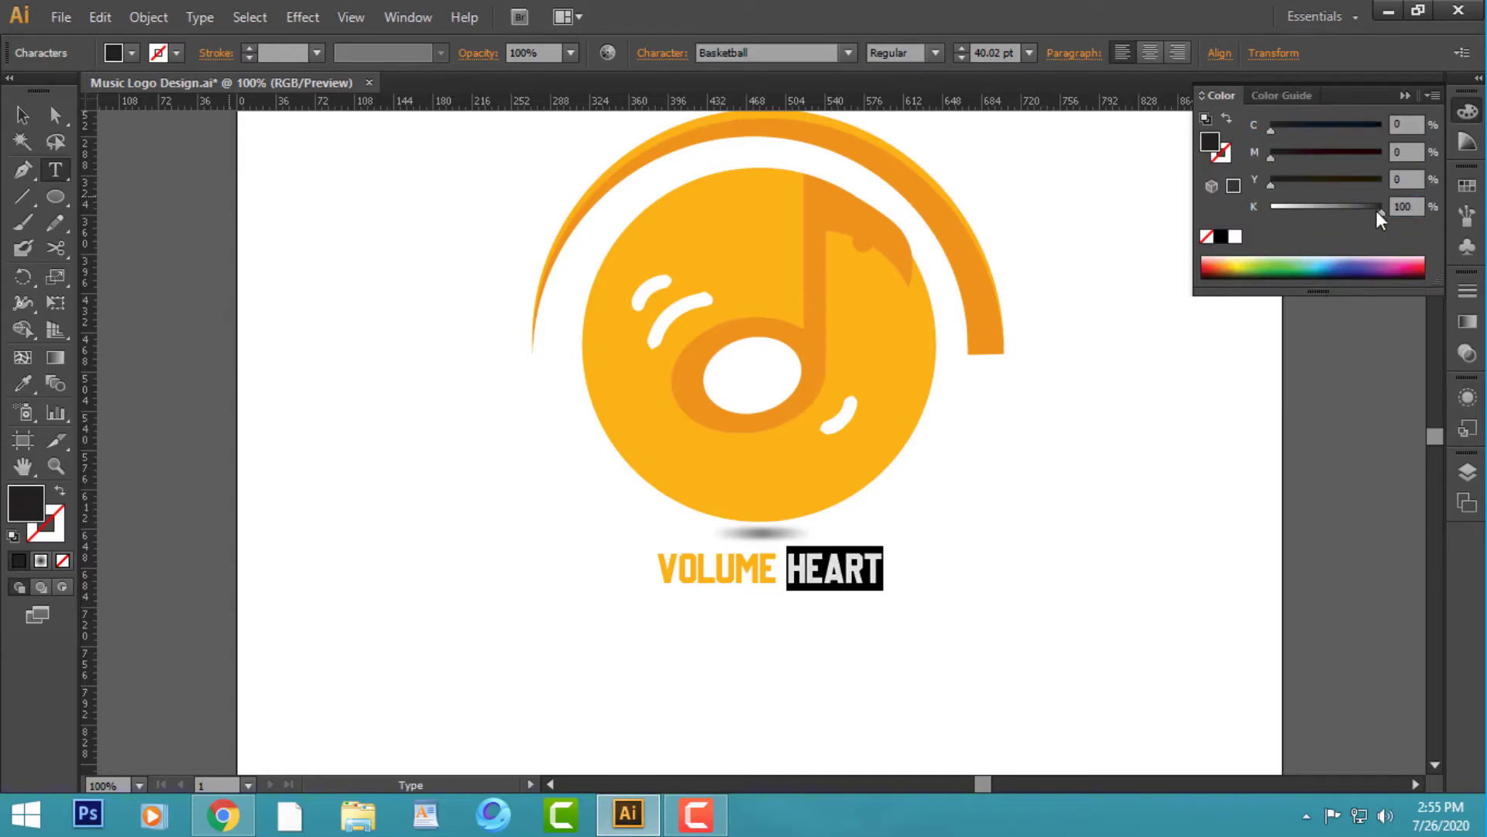
left_click_drag(1376, 210, 1356, 211)
key("Right")
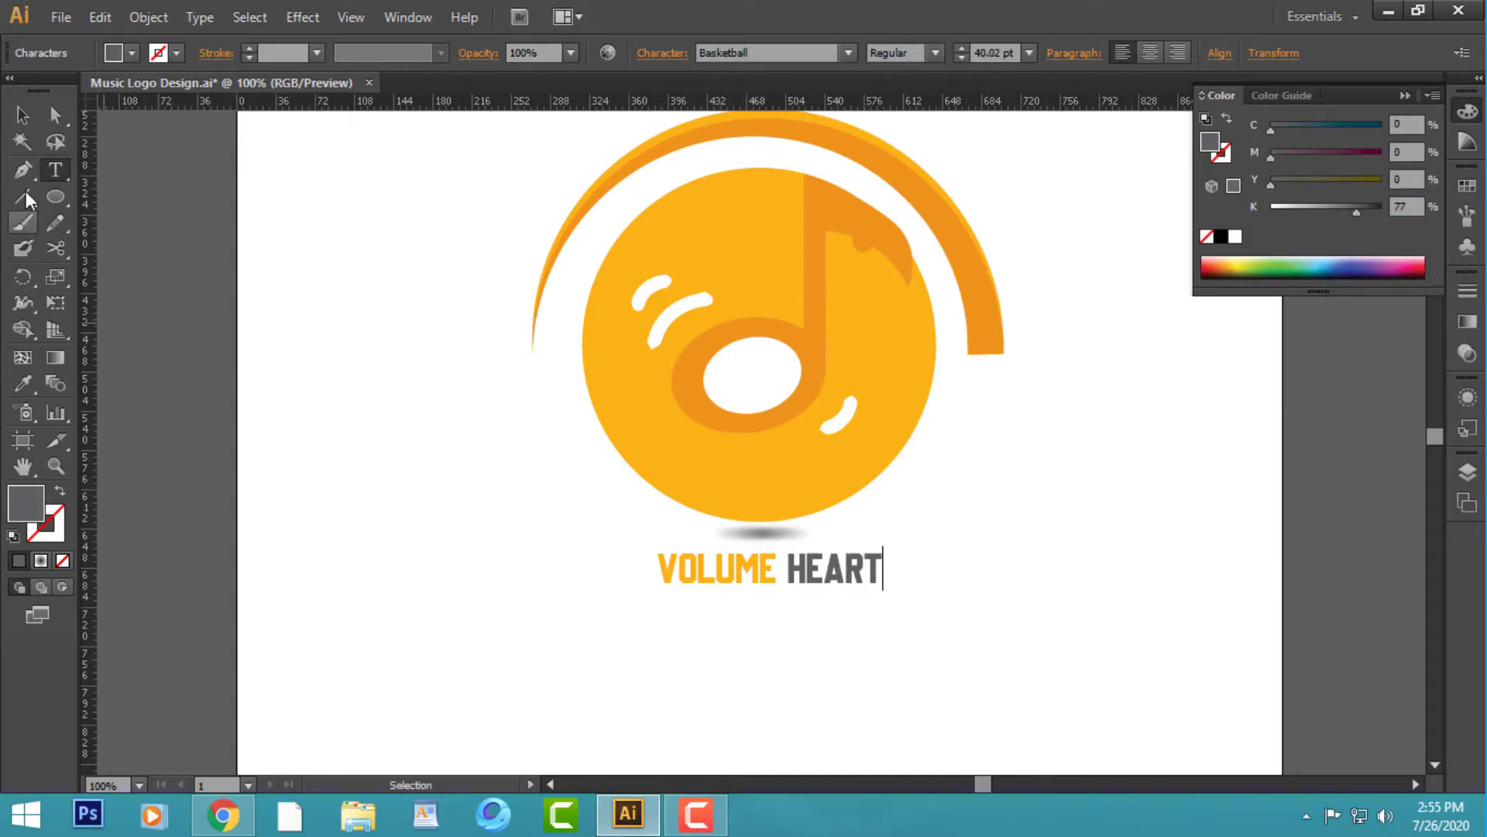
left_click(22, 115)
- Nudge VOLUME HEART slightly left and up beneath the shadow, then direct-select the note shape
left_click_drag(806, 573, 801, 573)
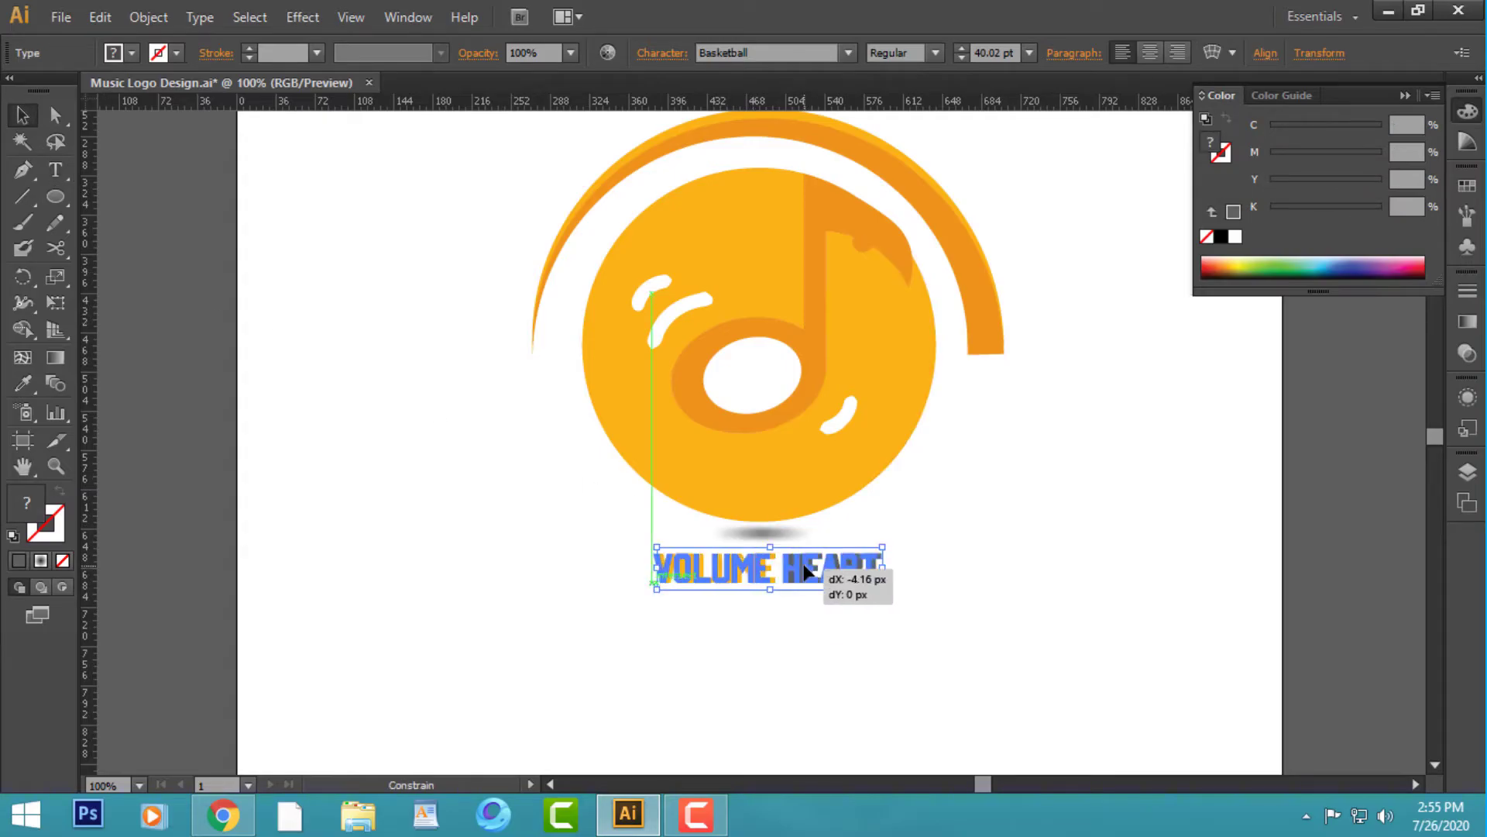
left_click(844, 648)
left_click_drag(969, 716, 962, 659)
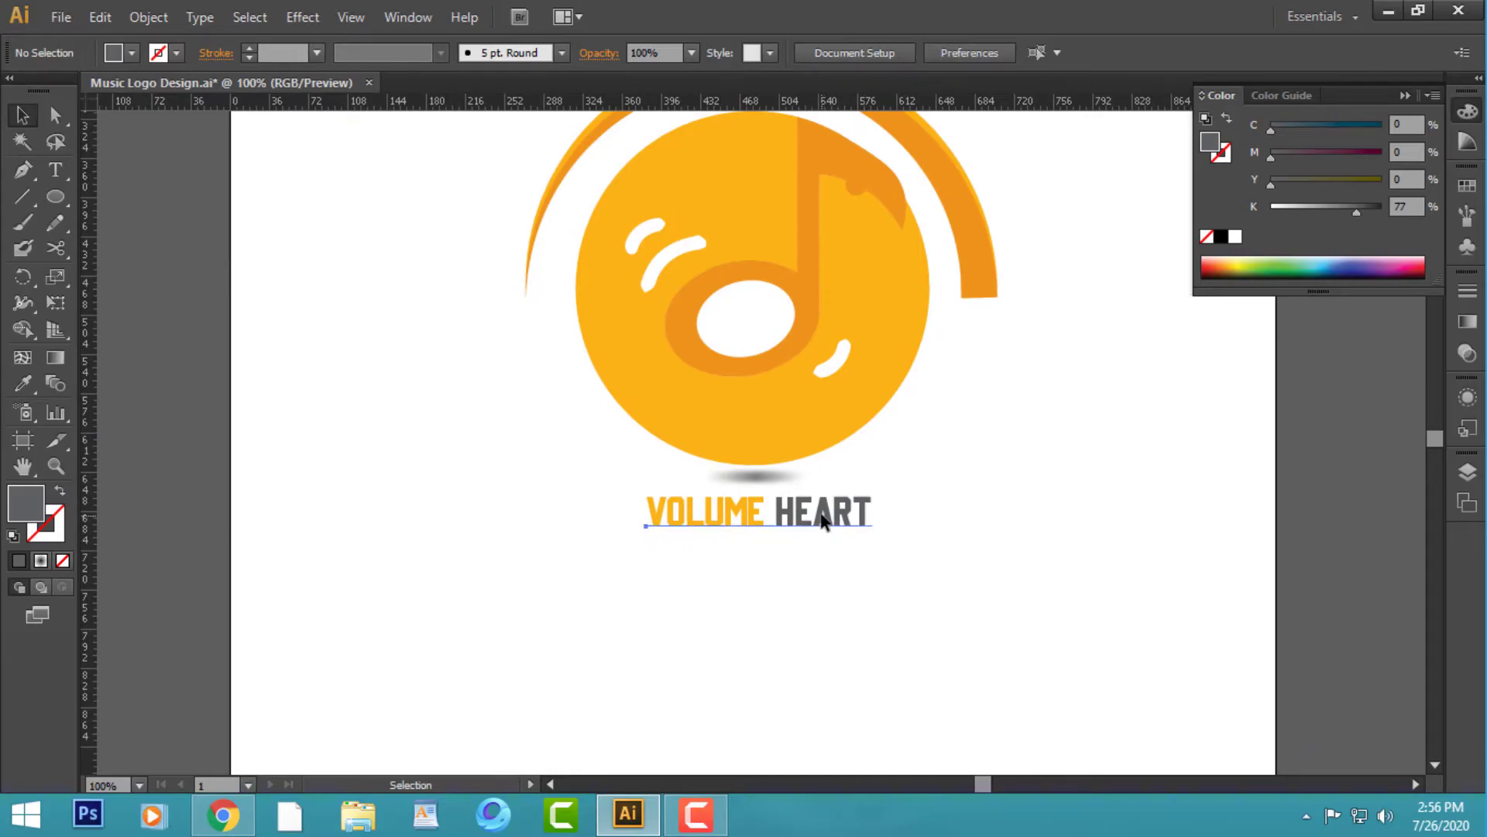
left_click_drag(823, 520, 822, 515)
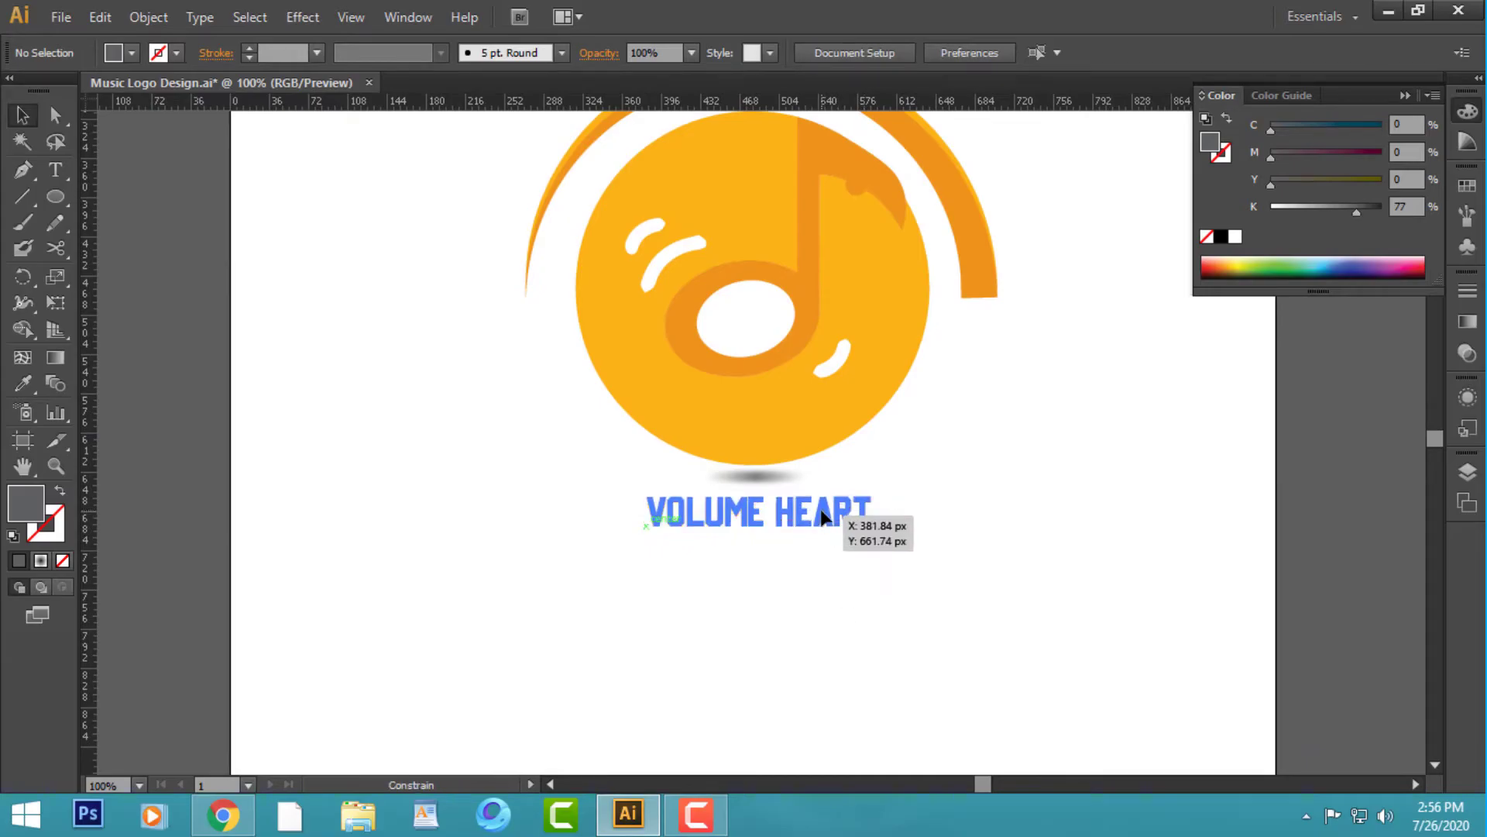
left_click_drag(979, 551, 963, 675)
key("a")
left_click(852, 319)
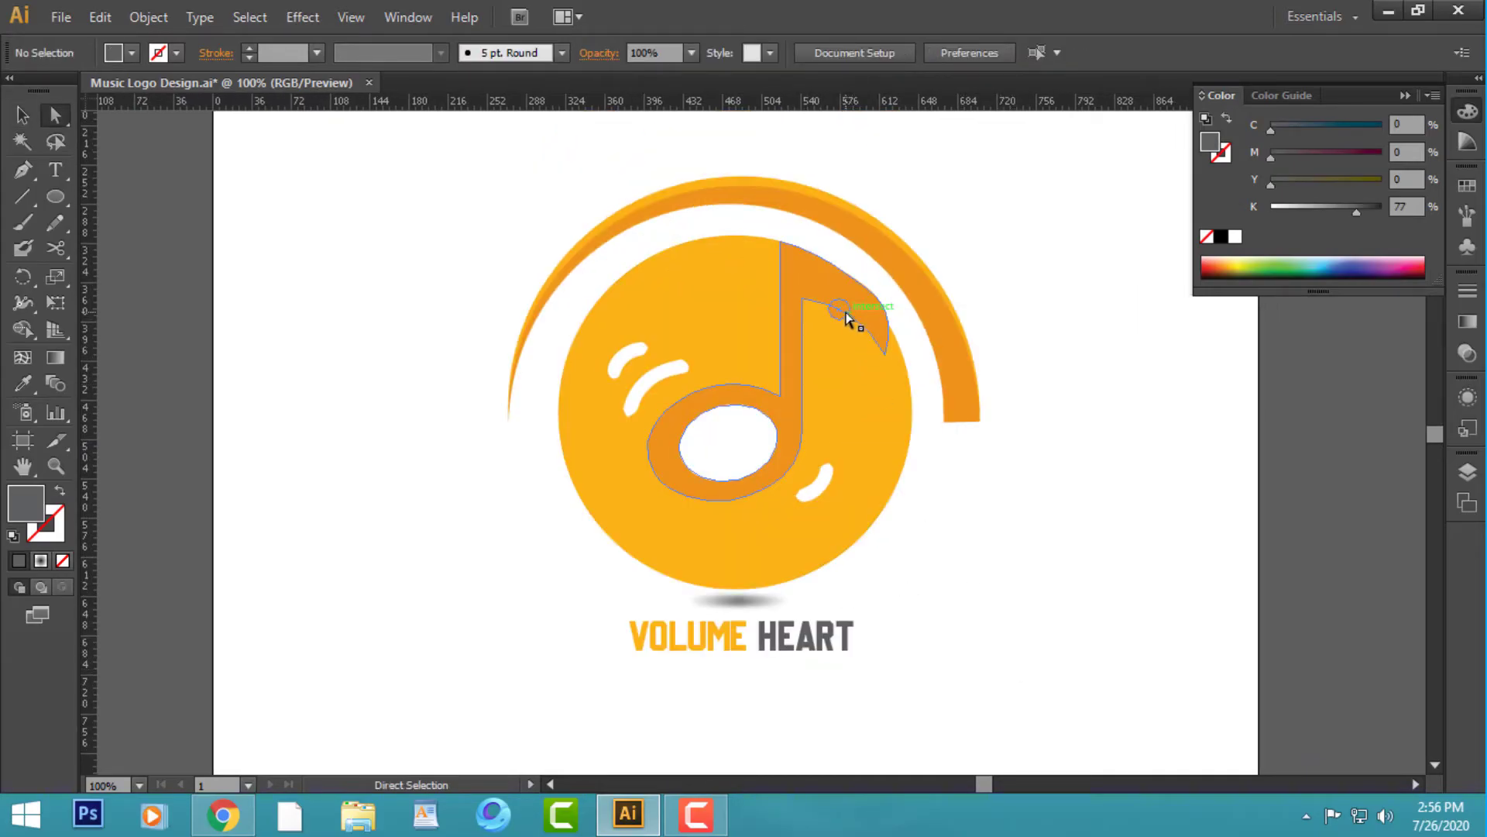
- Fill the small circle on the note's flag white and add a second white dot above it
scroll(844, 310, "up", 2)
left_click(813, 356)
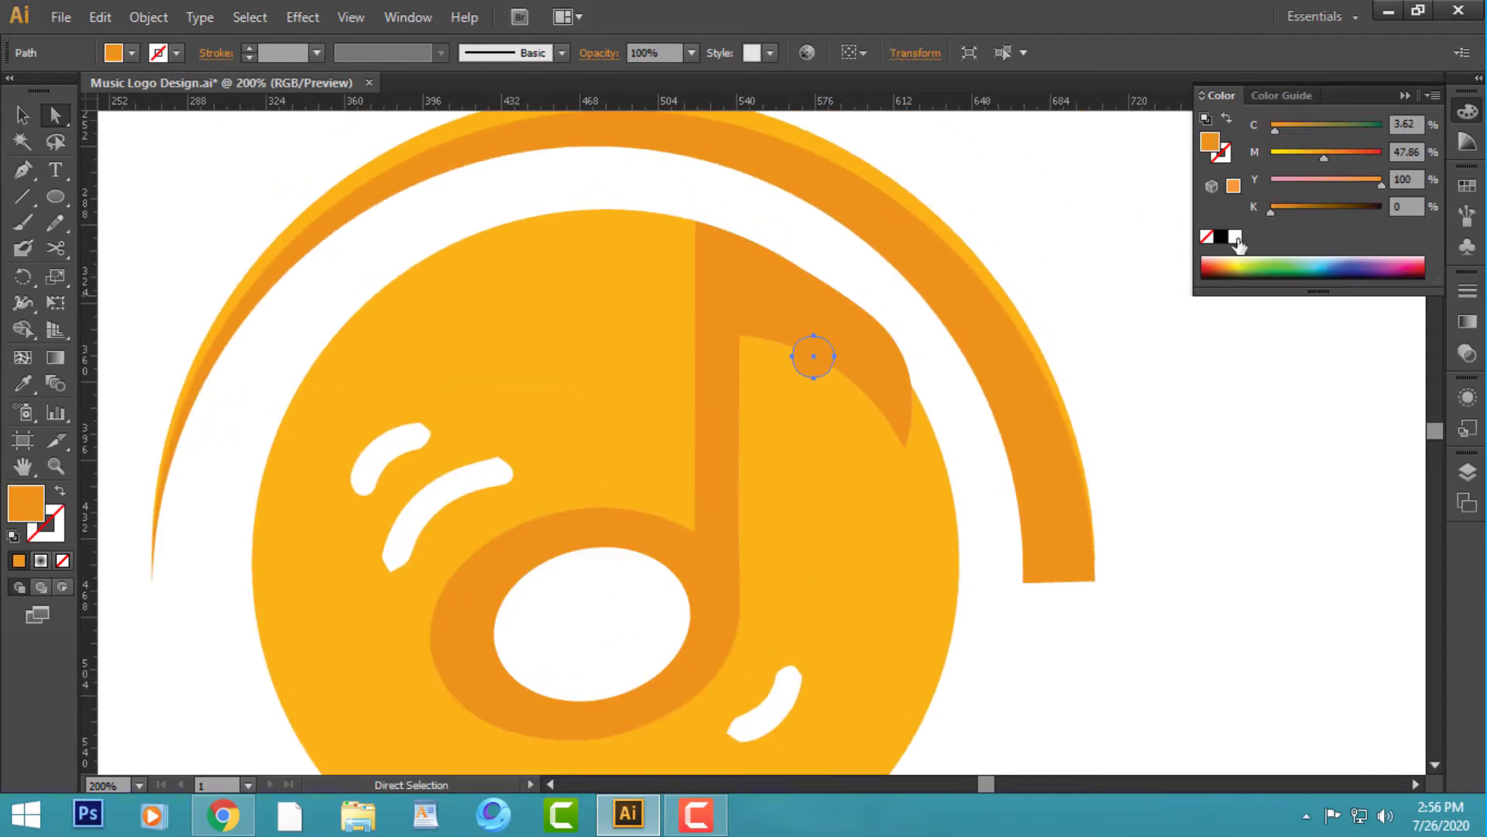
left_click(1237, 237)
left_click_drag(814, 355, 848, 335)
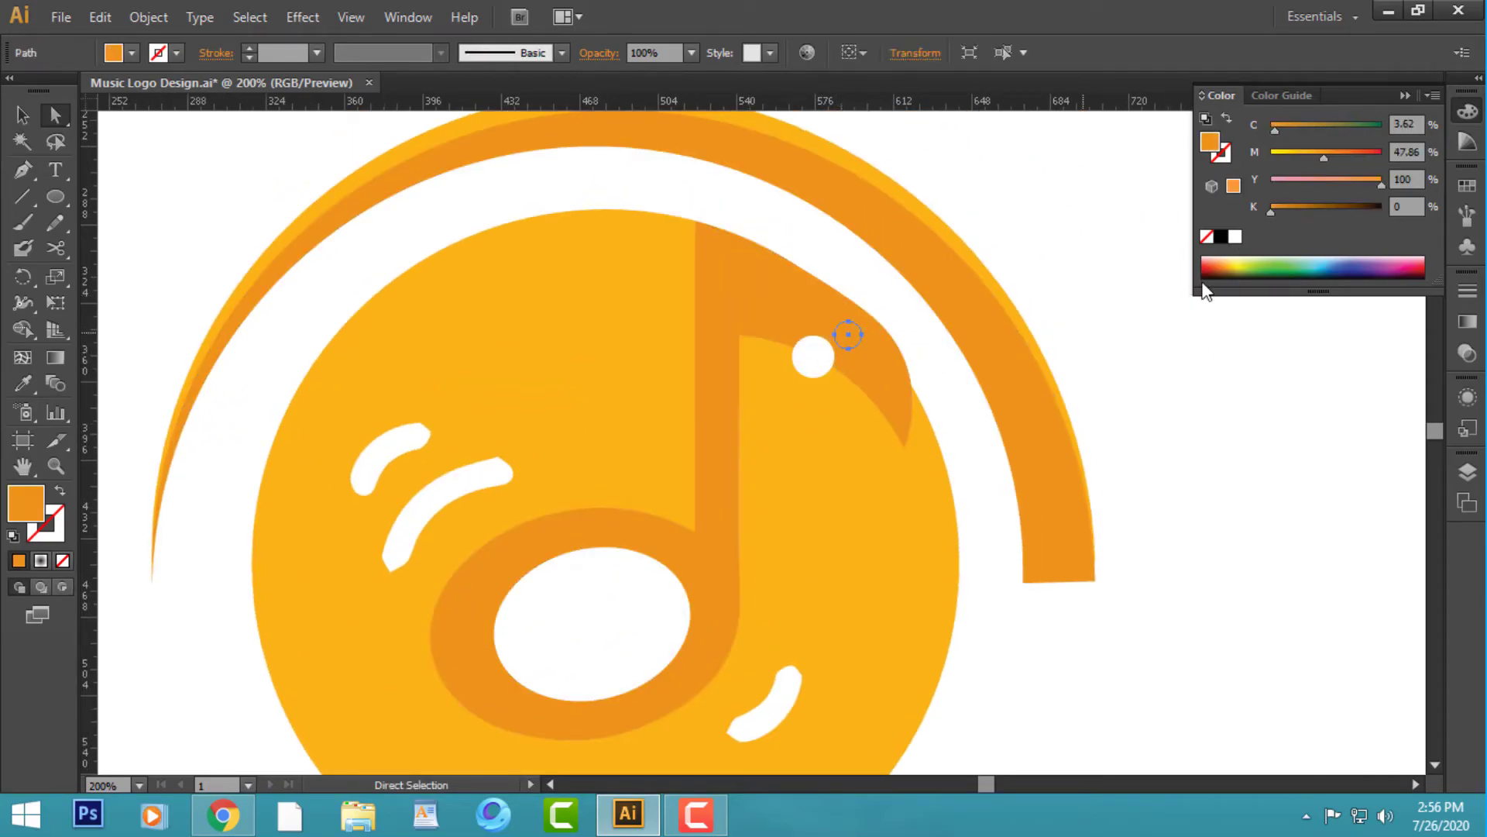
left_click(1237, 245)
left_click(1205, 468)
key("ctrl+1")
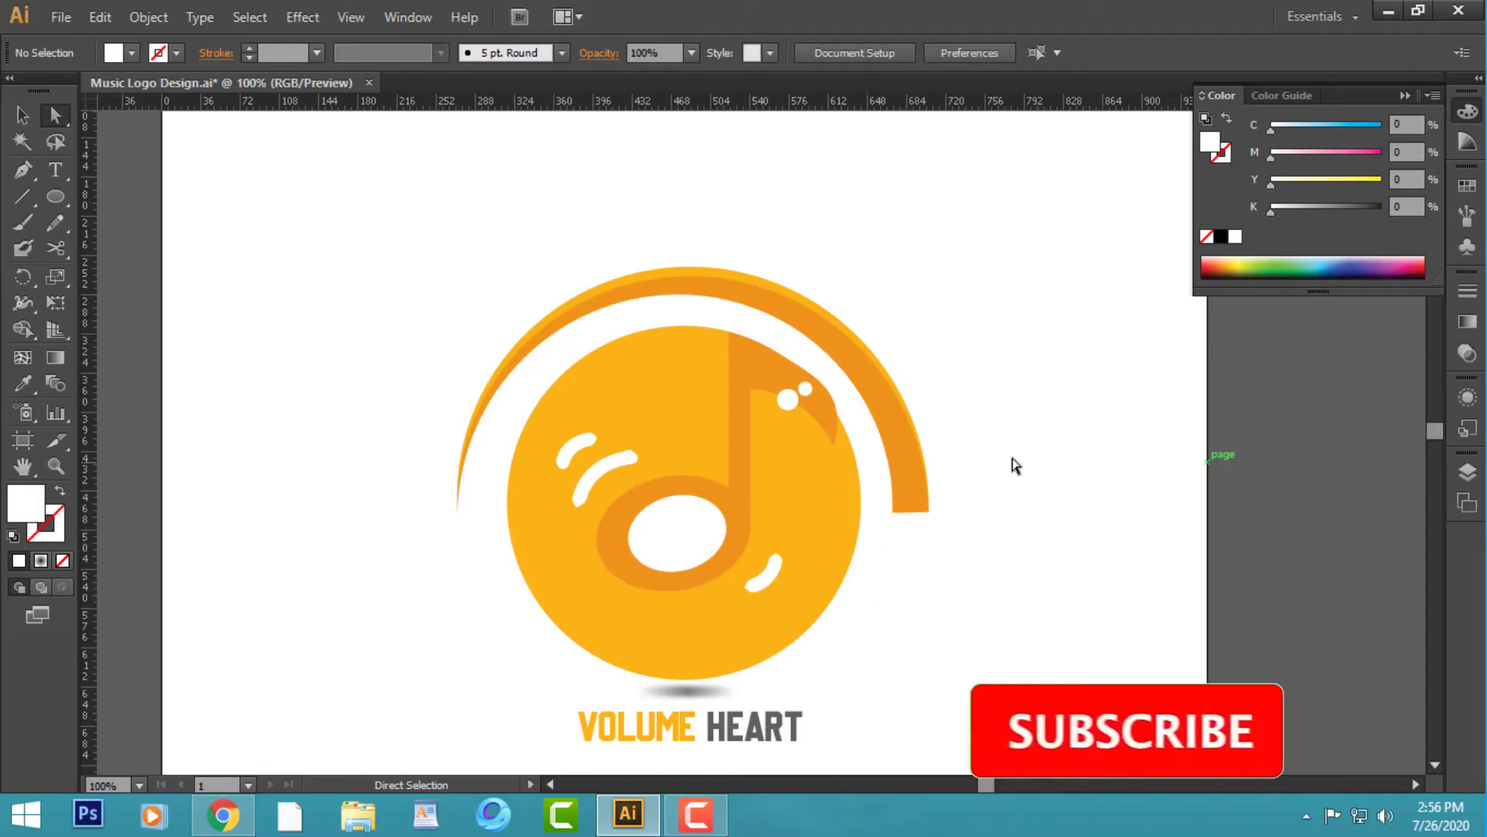
- Group the outer orange arc's paths and nudge the group down two steps
left_click(21, 116)
left_click_drag(667, 243, 734, 292)
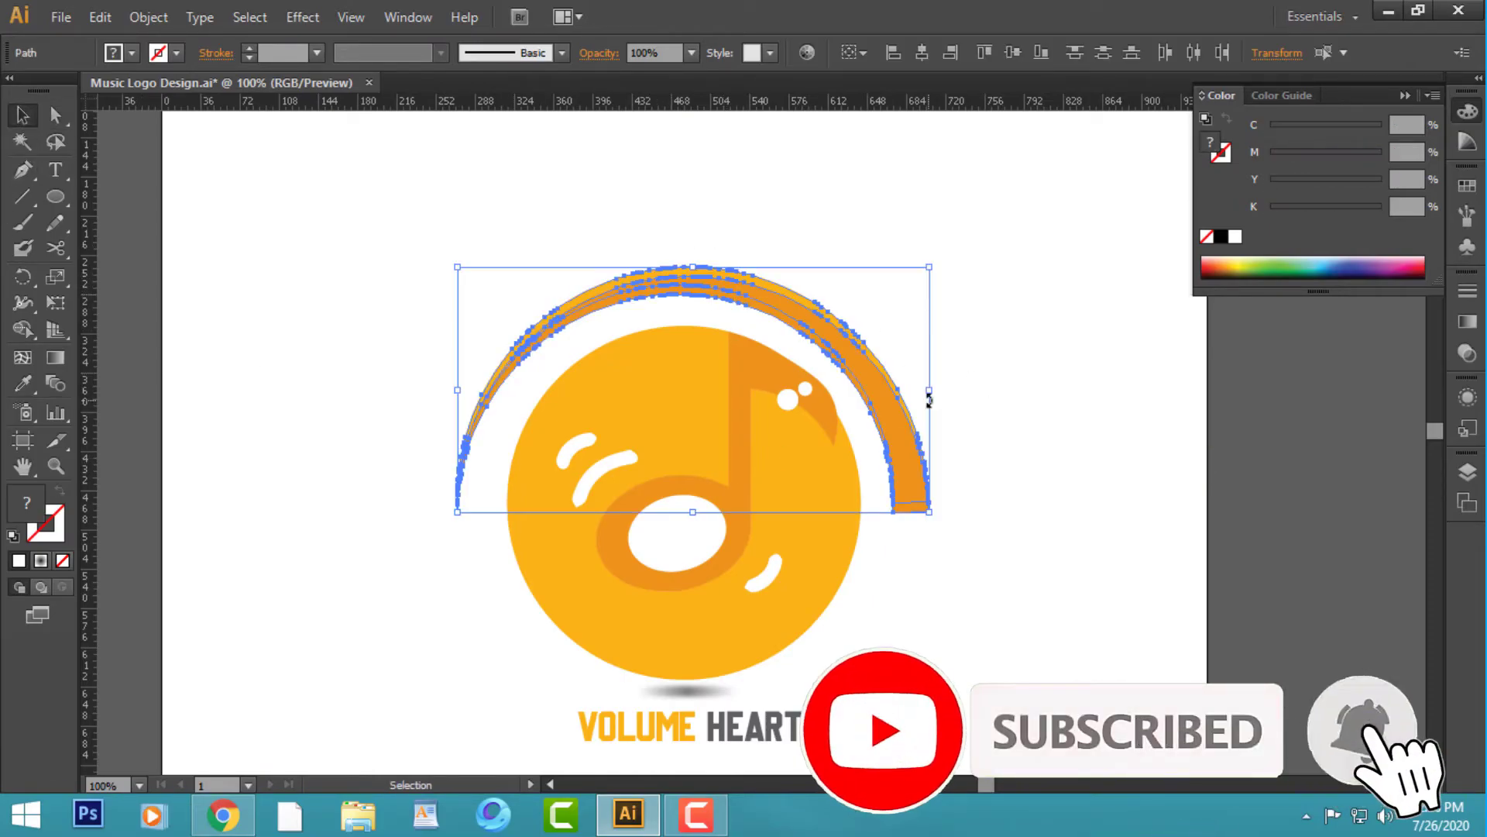
right_click(877, 366)
left_click(955, 461)
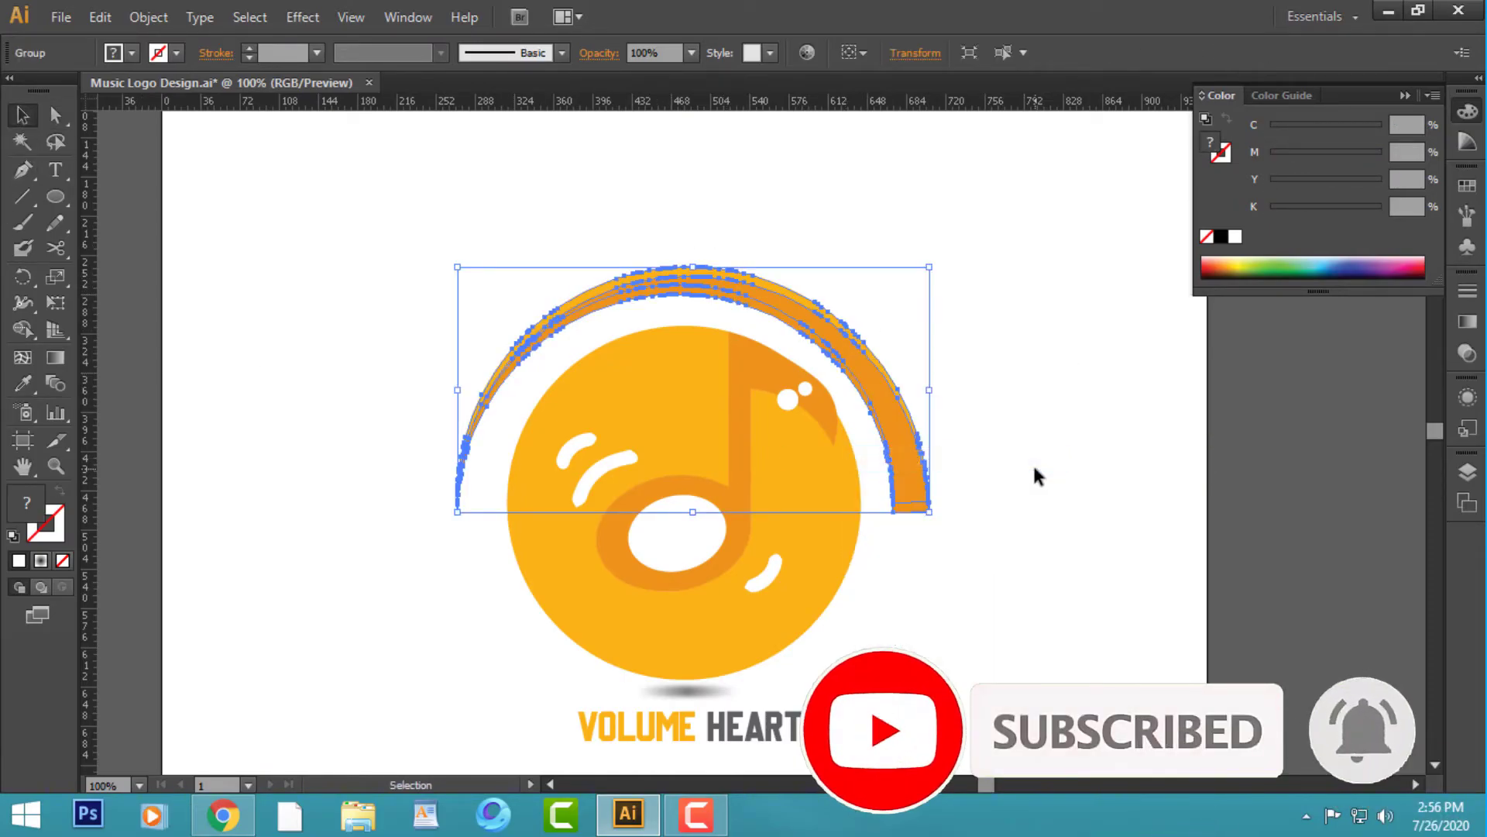
key("Down")
key("Down")
key("Down")
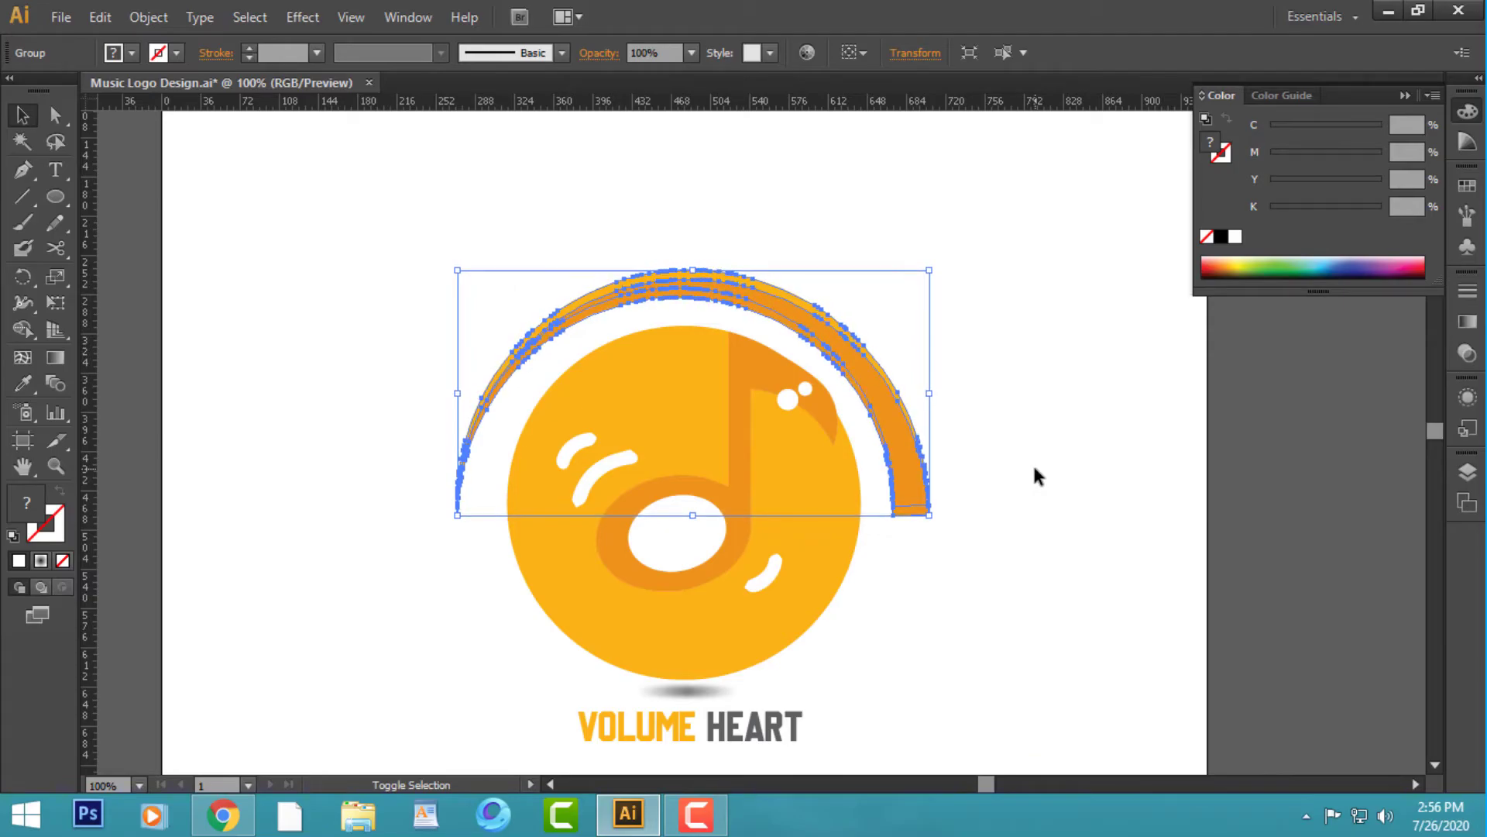
key("Down")
key("Down")
key("Down")
key("Down")
key("Down")
key("Down")
key("Down")
key("Down")
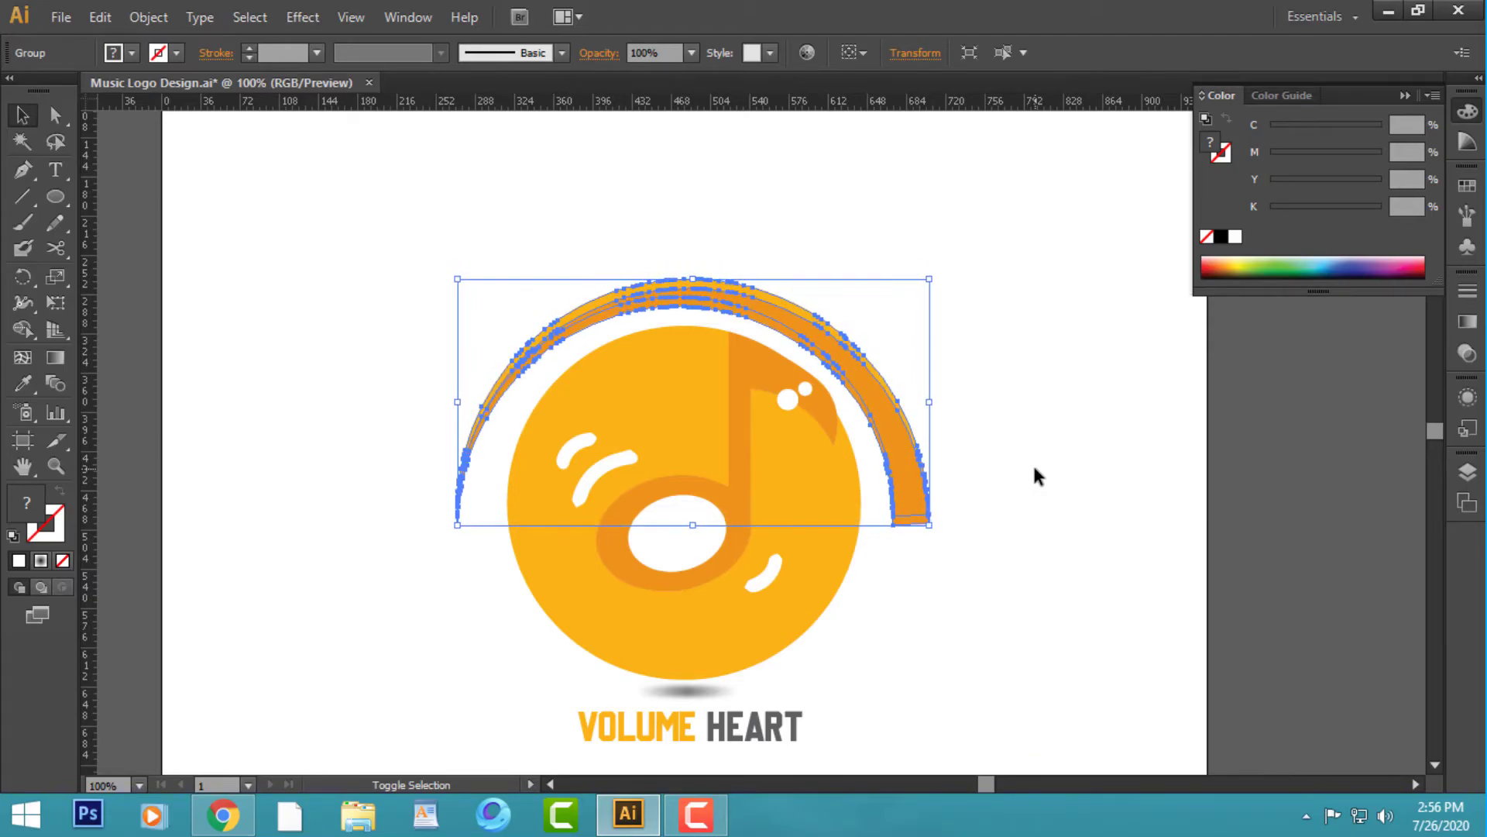
left_click(1035, 467)
key("ctrl+minus")
key("ctrl+minus")
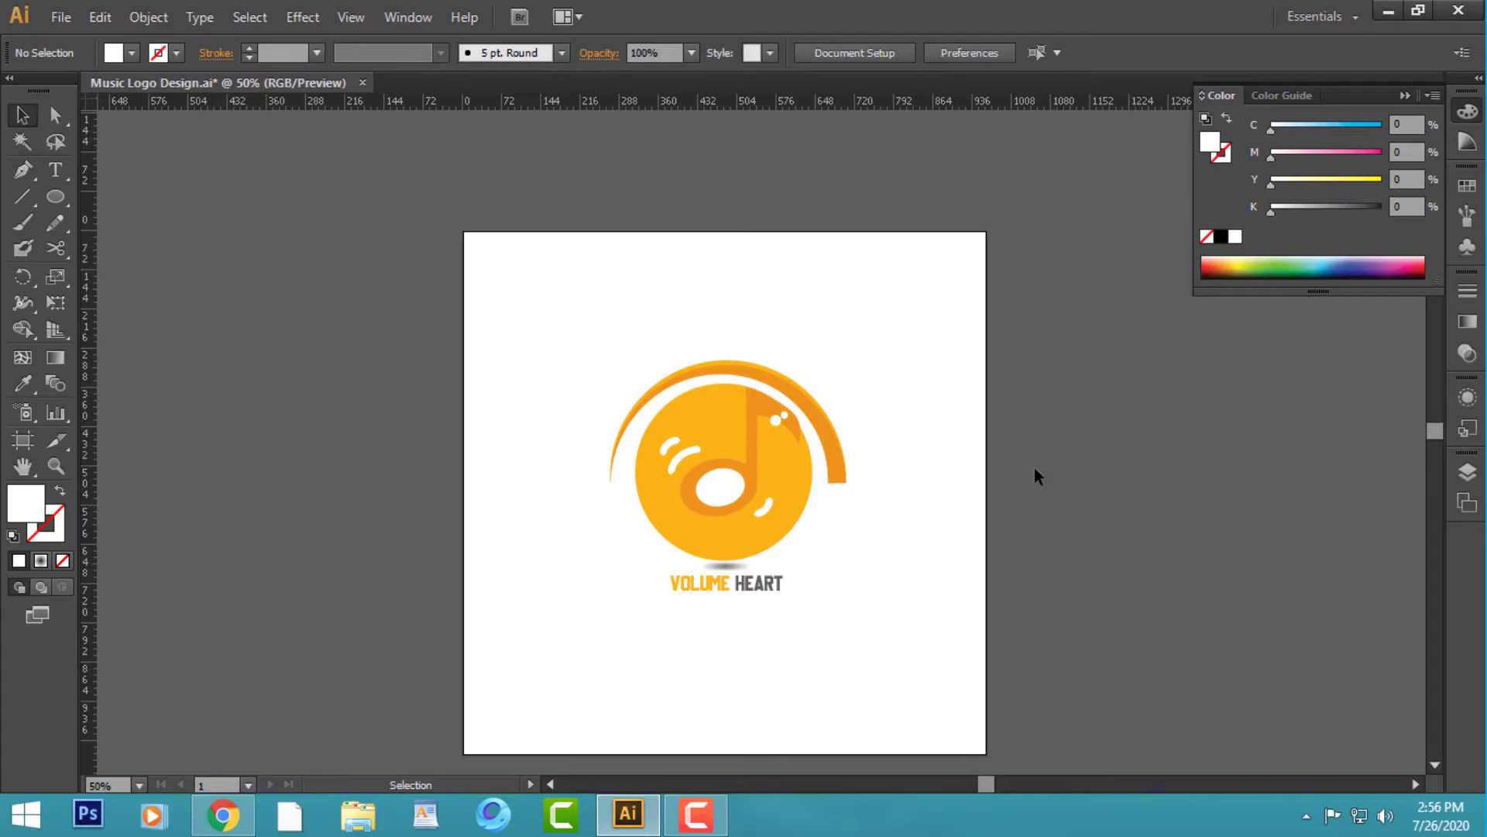
key("ctrl+plus")
key("ctrl+plus")
key("ctrl+plus")
- Set the word VOLUME in the AlphaCentauri Medium font
key("a")
key("t")
left_click(713, 499)
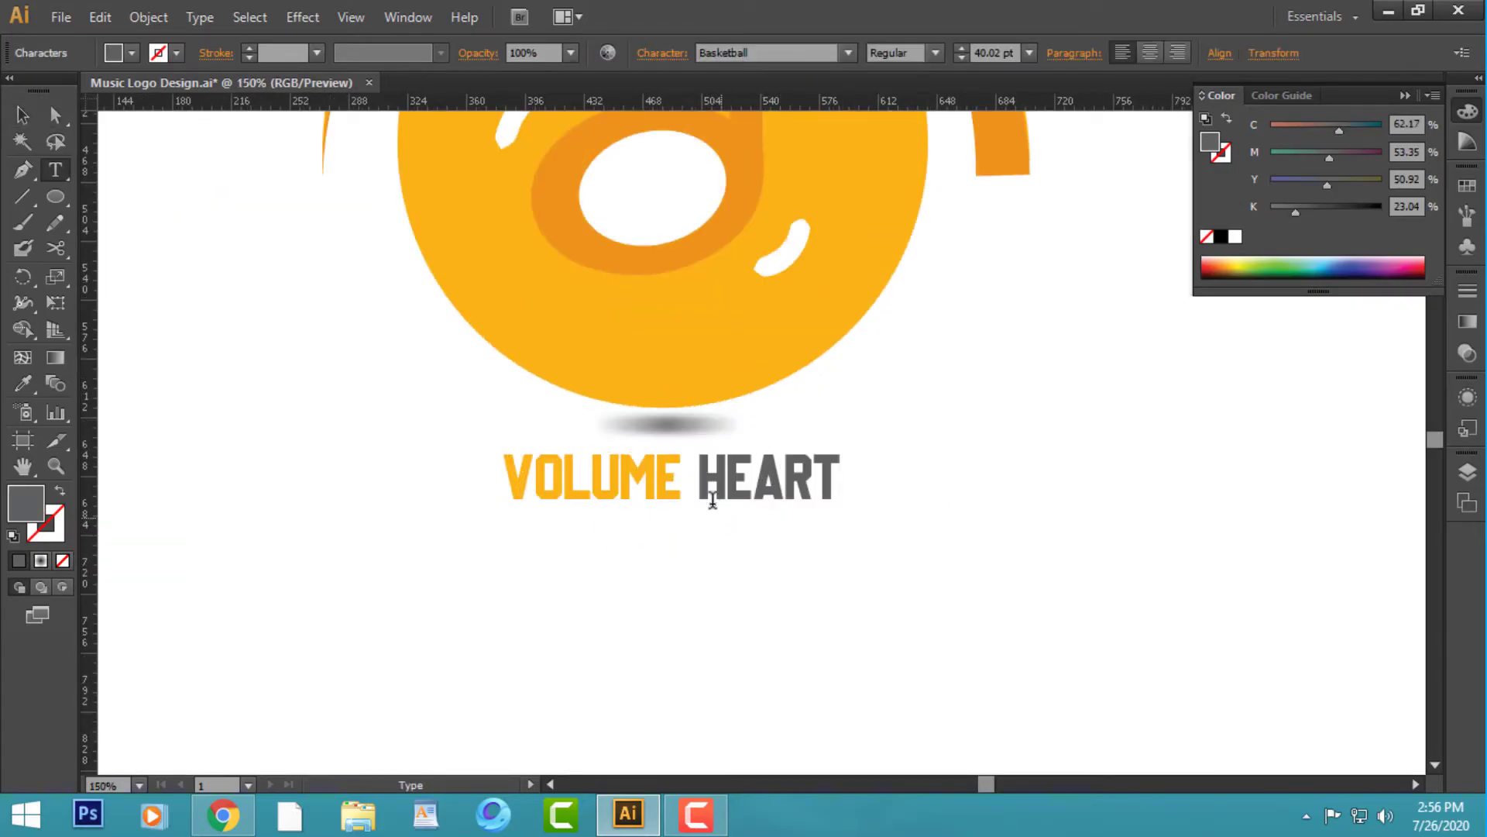
left_click_drag(673, 475, 495, 475)
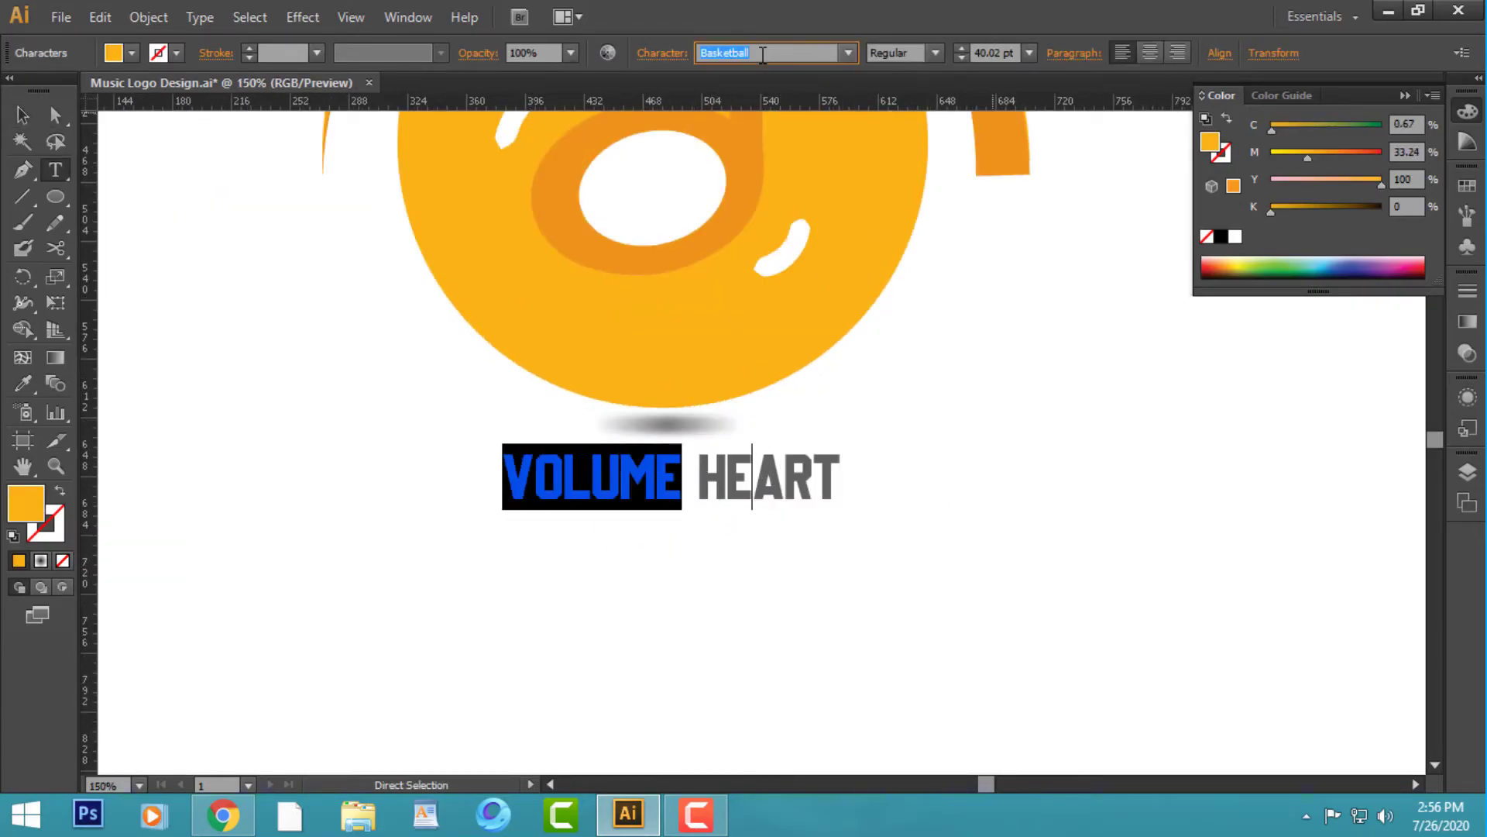
scroll(763, 52, "down", 2)
scroll(763, 53, "down", 2)
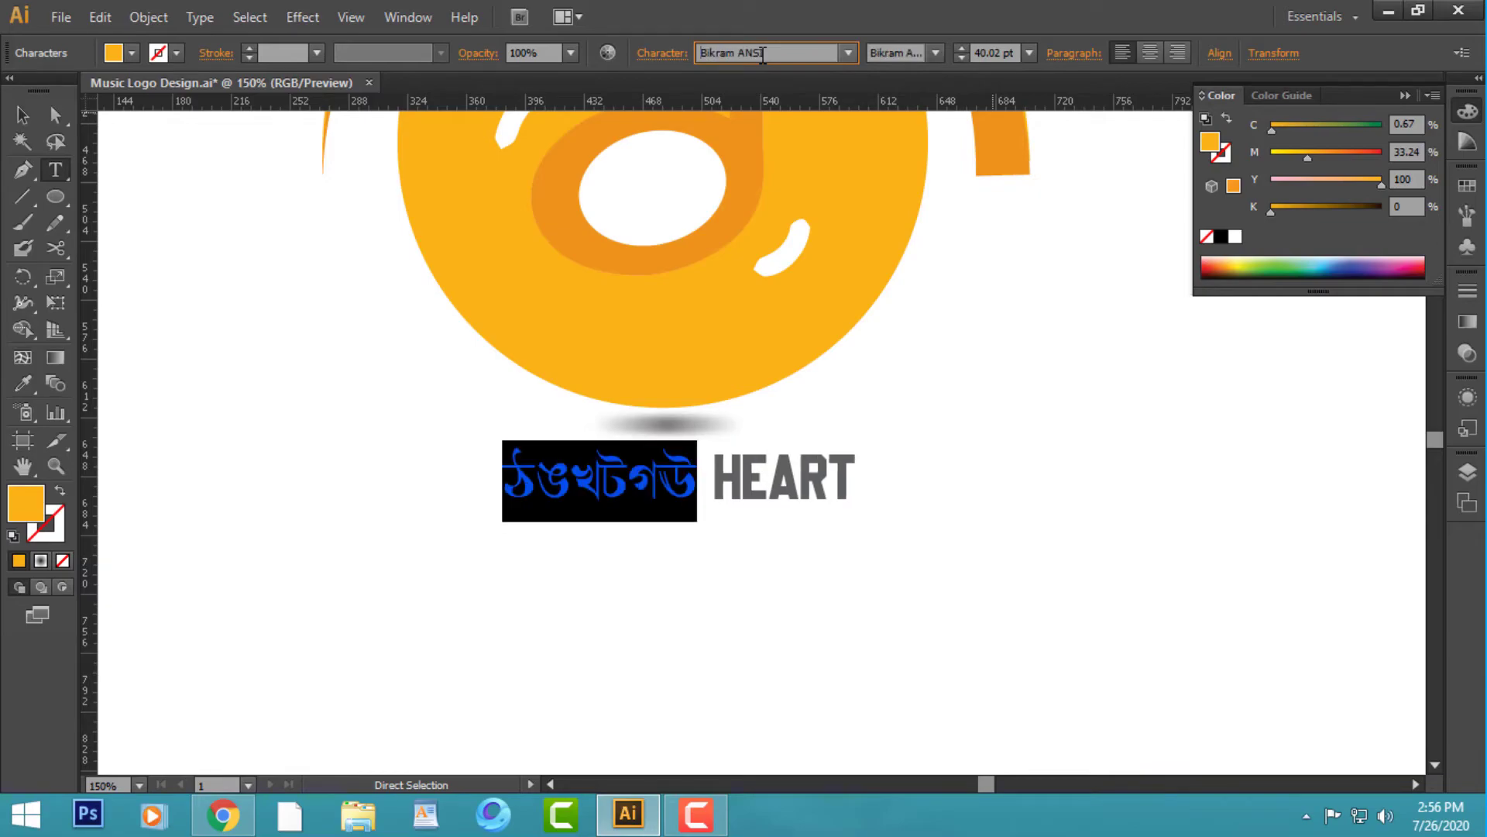
scroll(763, 52, "up", 2)
scroll(763, 53, "up", 2)
scroll(763, 52, "up", 2)
scroll(763, 53, "up", 2)
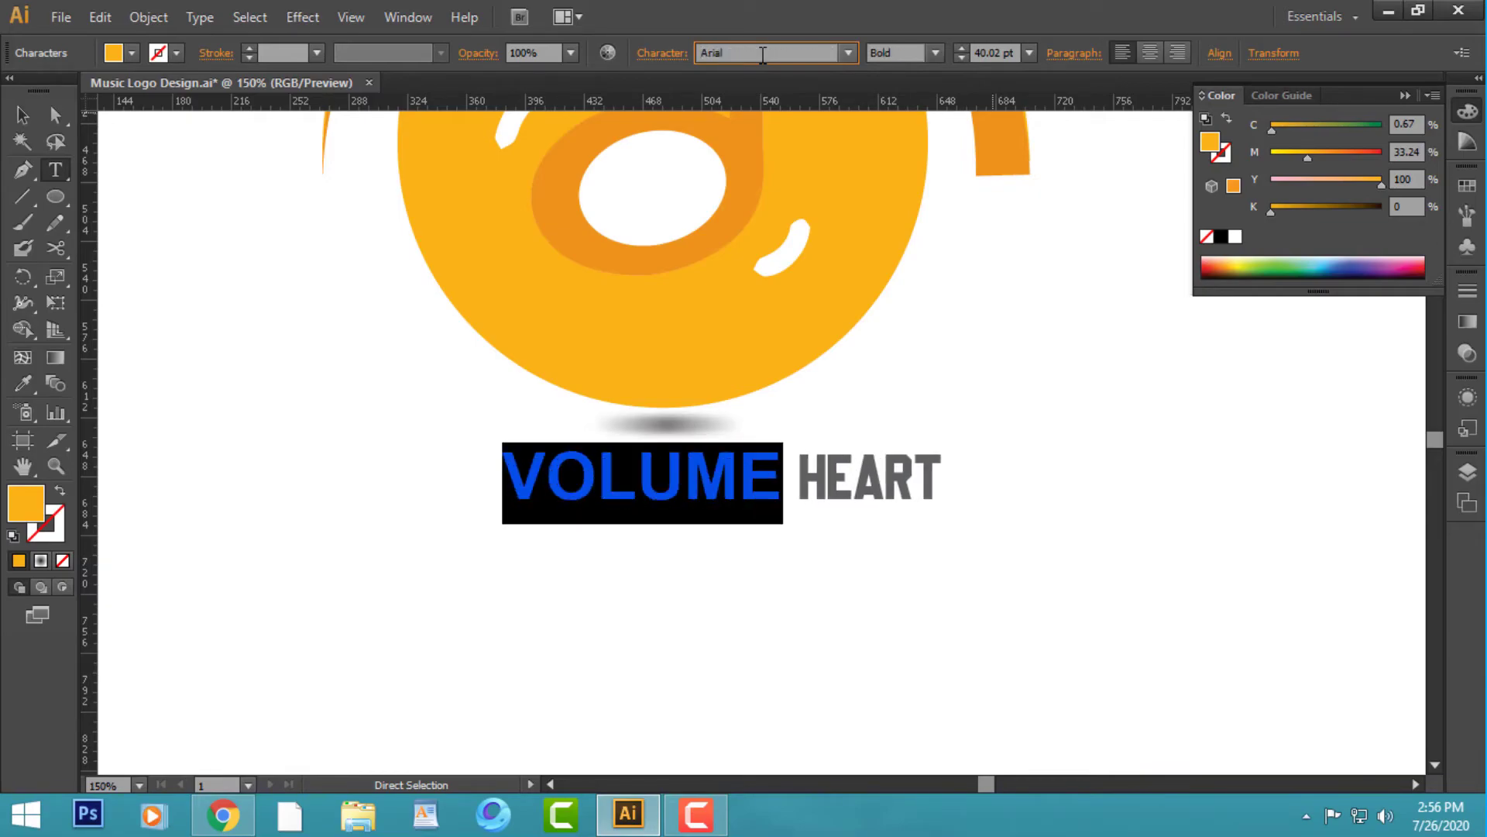
scroll(763, 52, "up", 2)
scroll(763, 54, "up", 2)
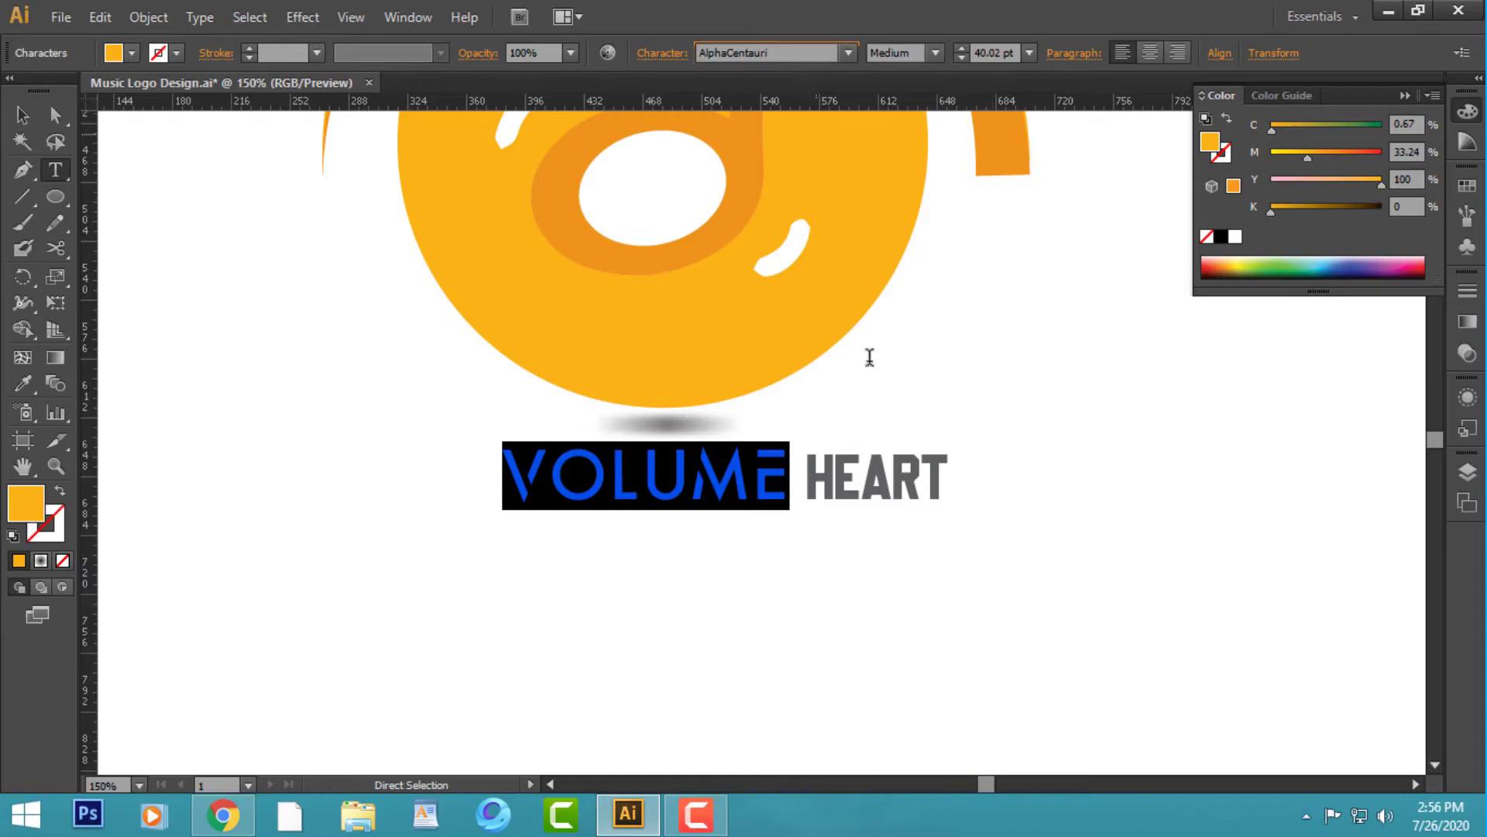
- Shift VOLUME HEART left, then make the grey shadow ellipse wider and flatter
key("Escape")
left_click(971, 592)
left_click_drag(873, 496, 841, 496)
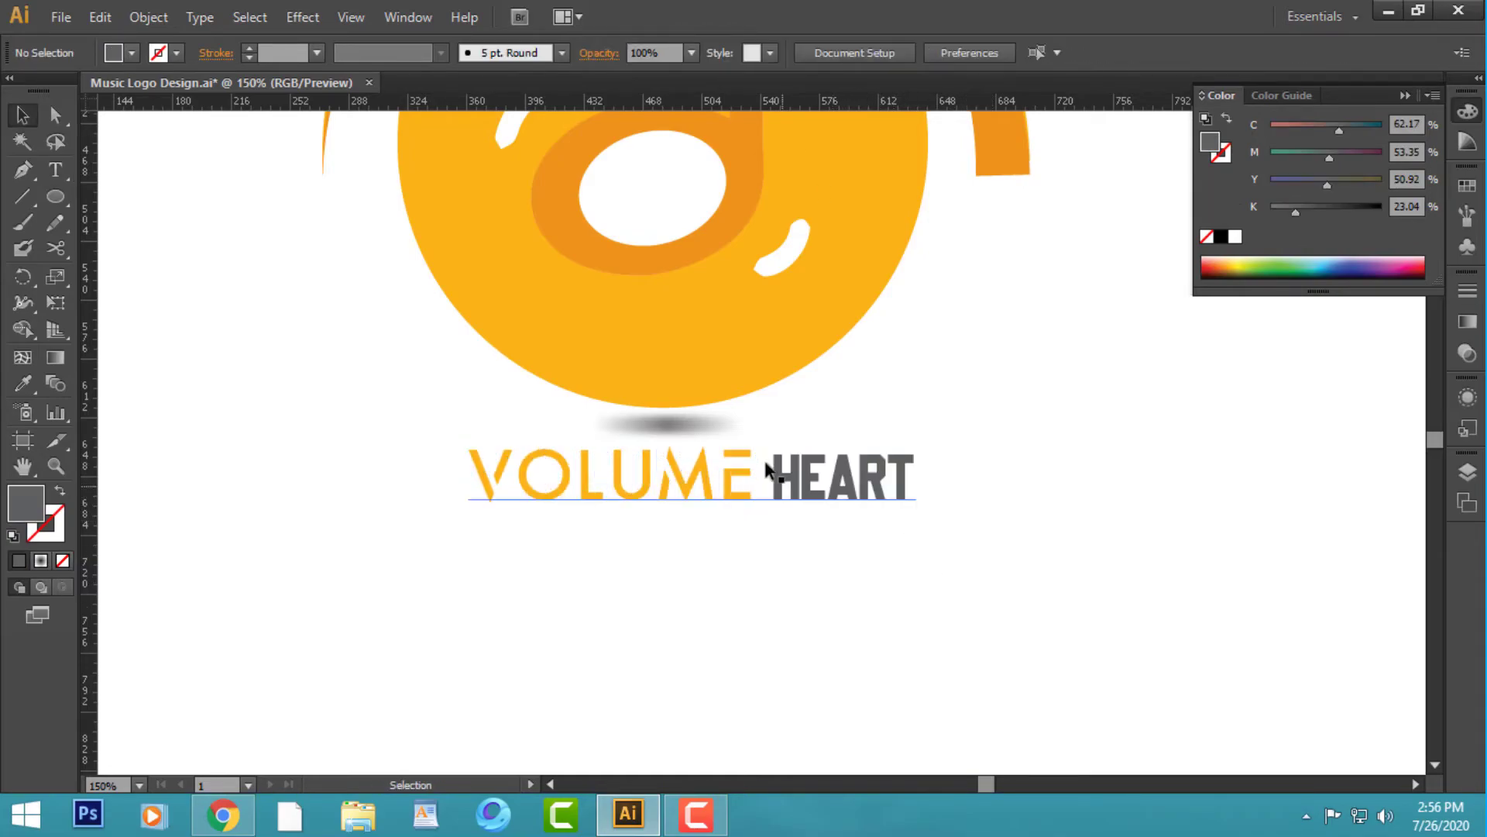
left_click(771, 428)
left_click_drag(773, 428, 791, 419)
left_click_drag(666, 419, 681, 421)
left_click(782, 442)
key("ctrl+minus")
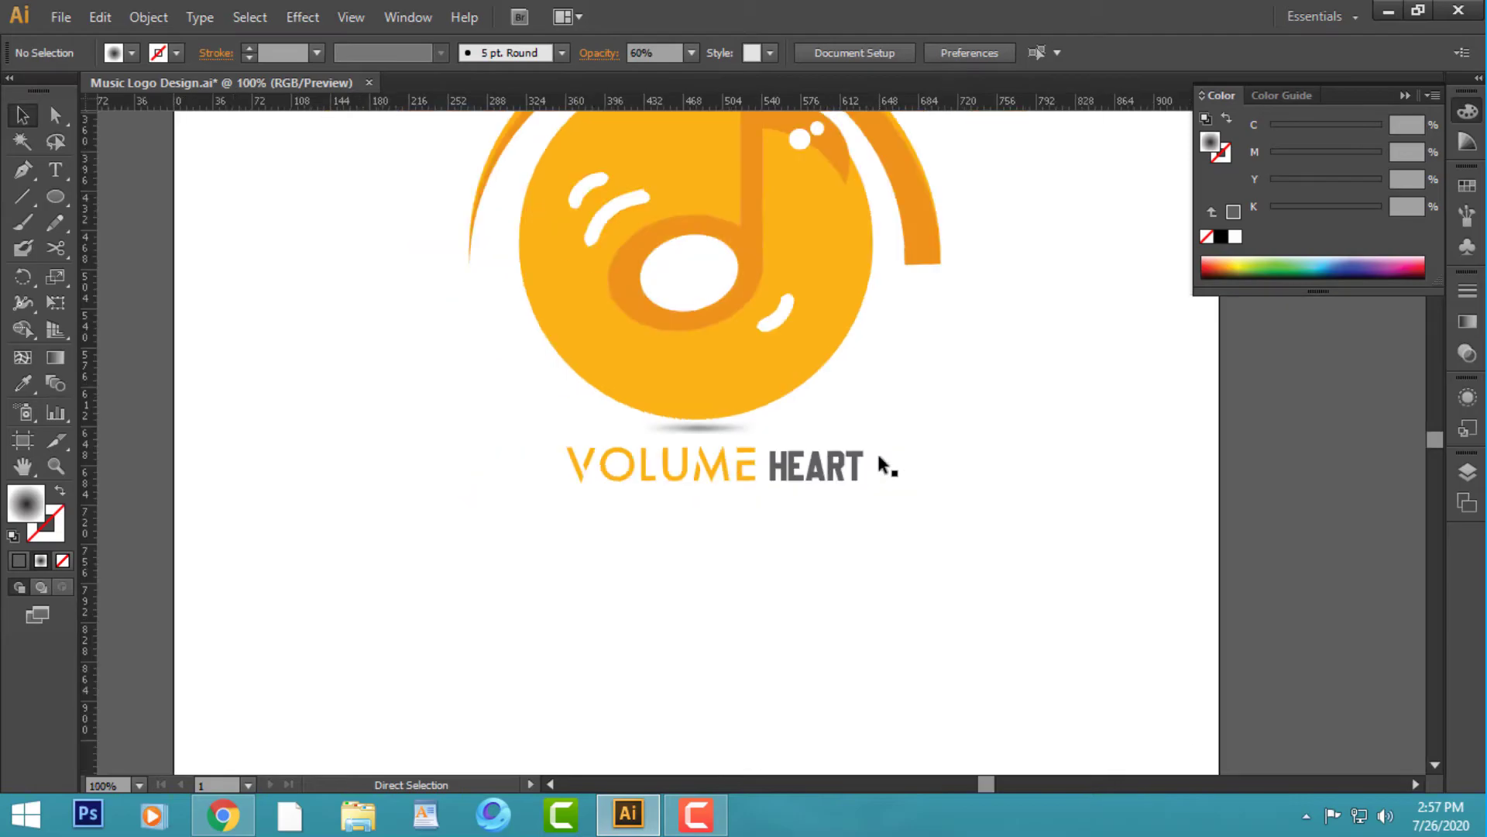
key("ctrl+minus")
key("ctrl+minus")
scroll(891, 504, "up", 1)
- Save the logo document and fit the artboard in the window
left_click(56, 19)
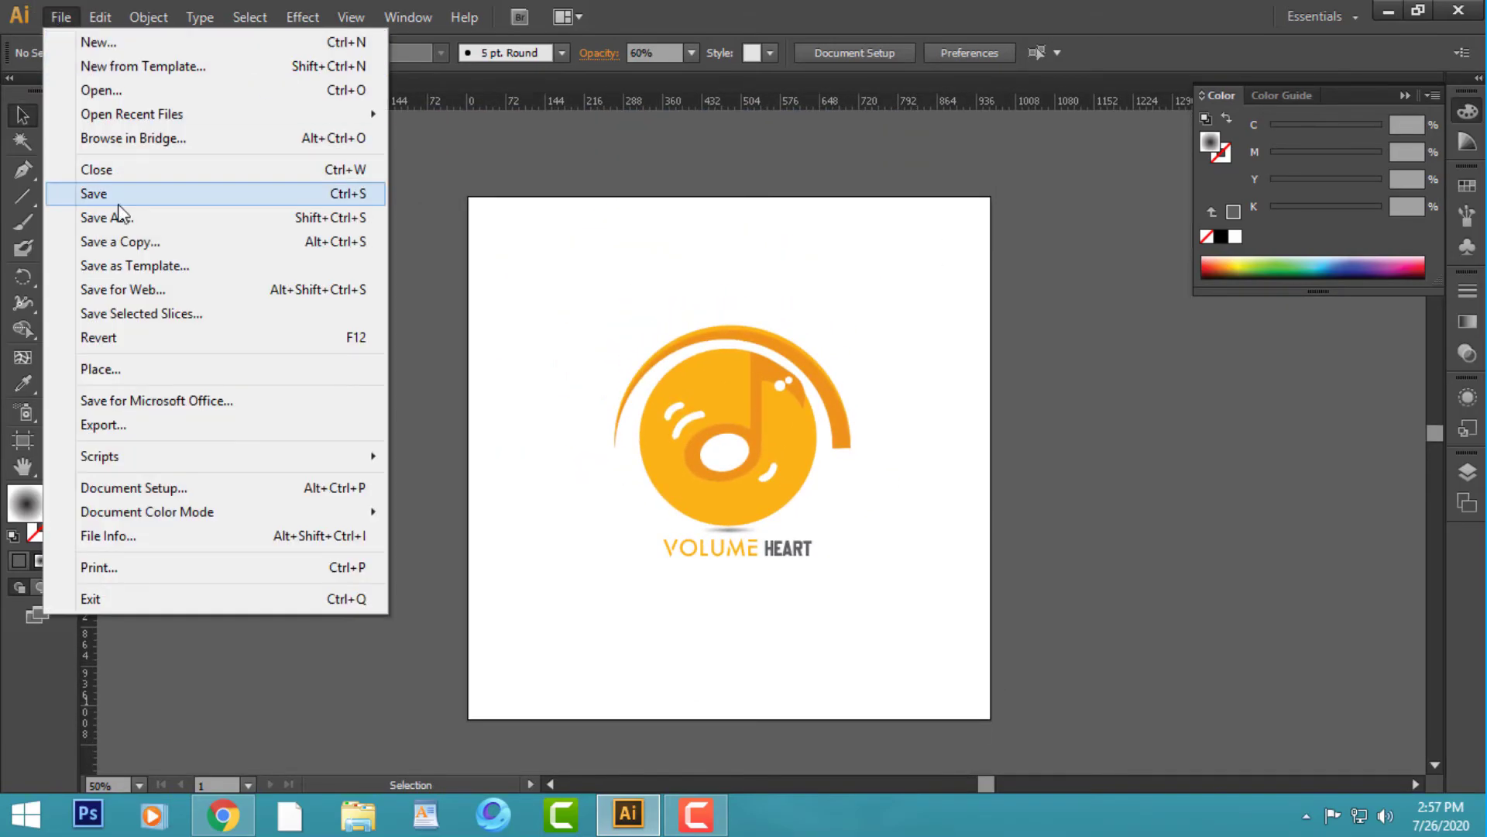
left_click(112, 194)
key("ctrl+0")
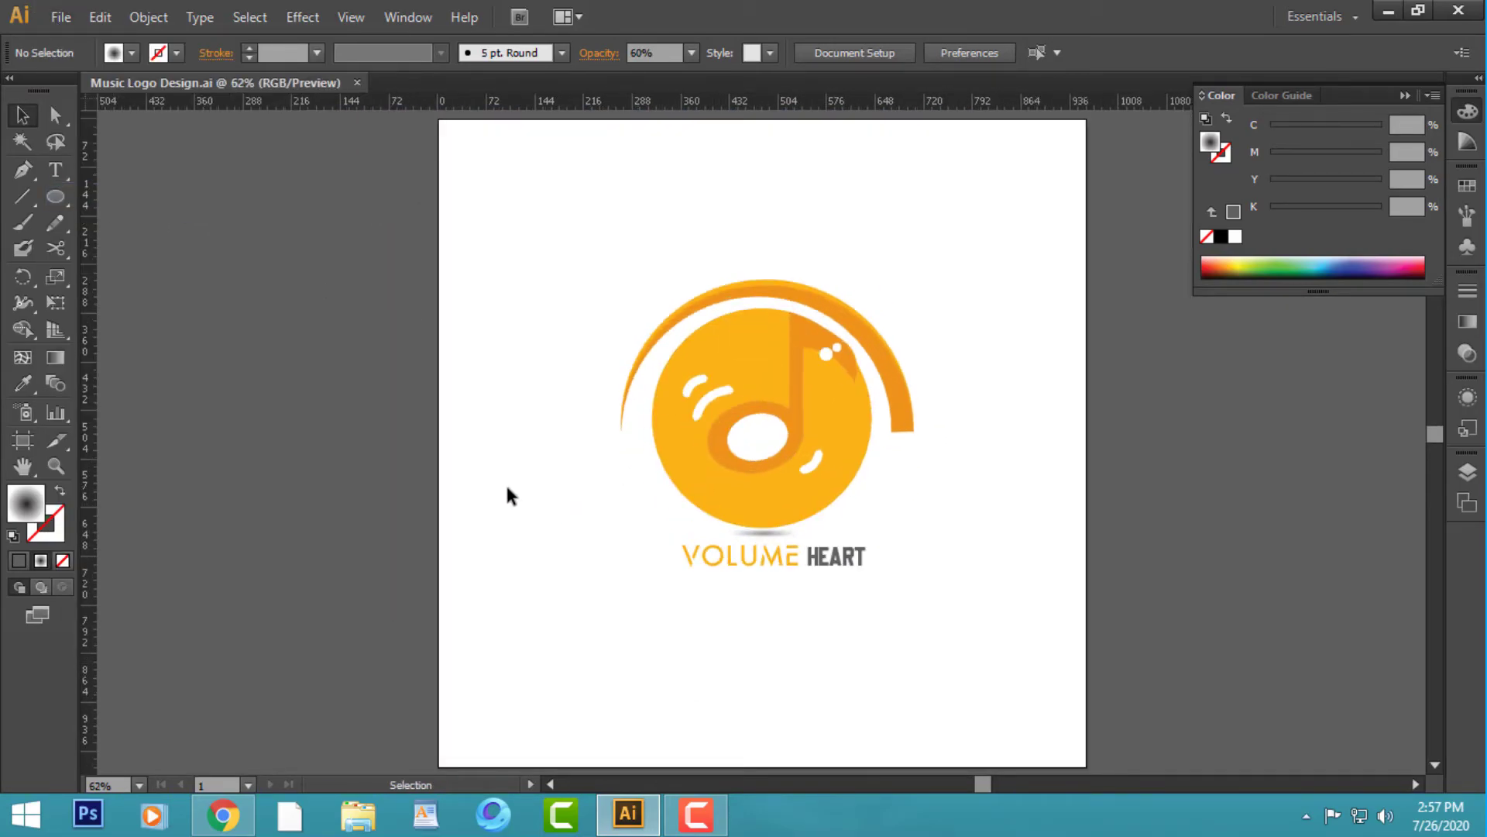
- Group all logo pieces and scale the group up to fill most of the artboard
left_click_drag(969, 609, 478, 240)
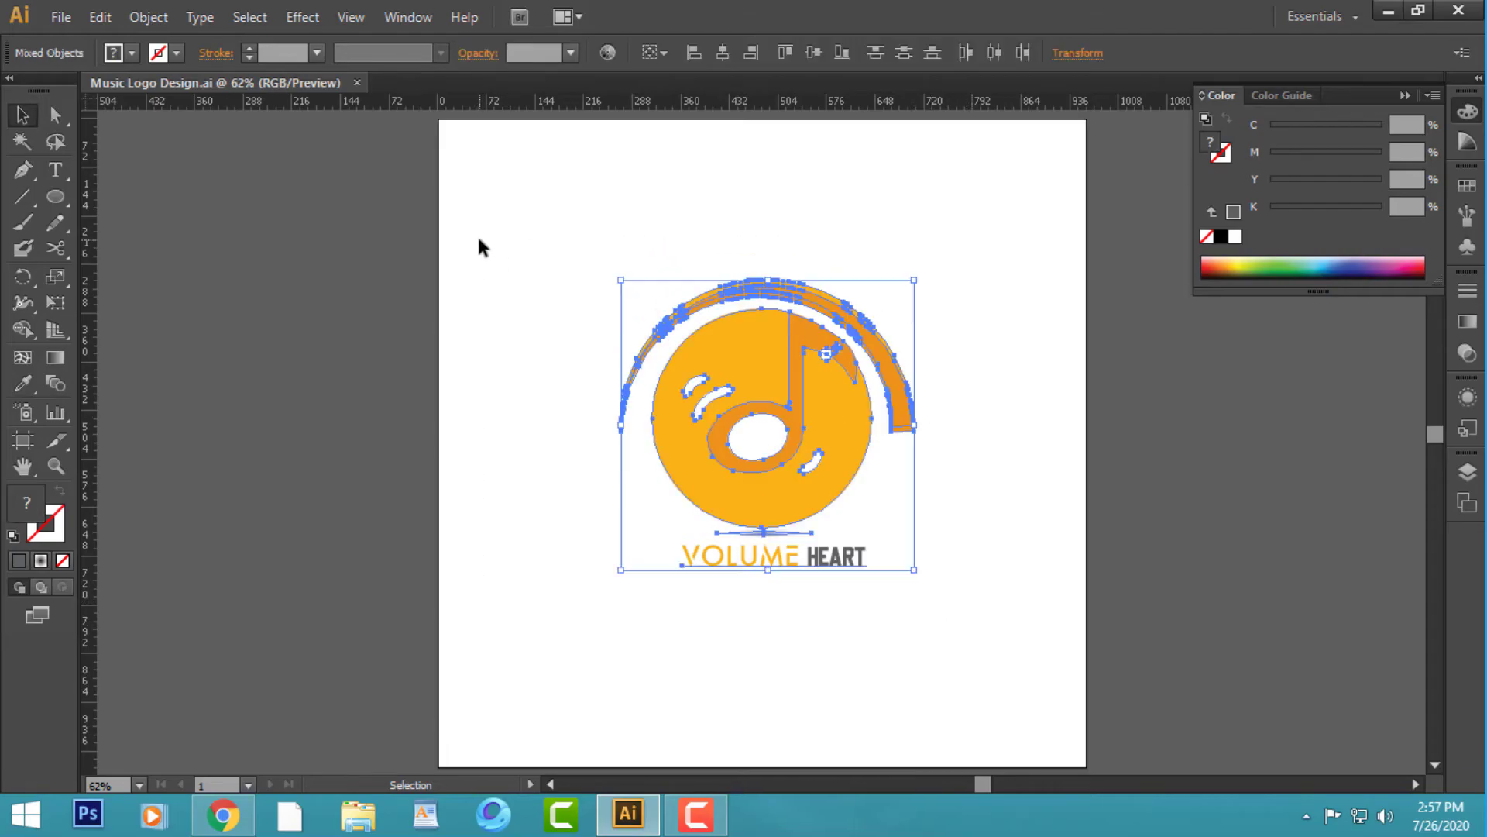
right_click(734, 325)
left_click(829, 449)
left_click_drag(915, 570, 1012, 705)
left_click(1127, 542)
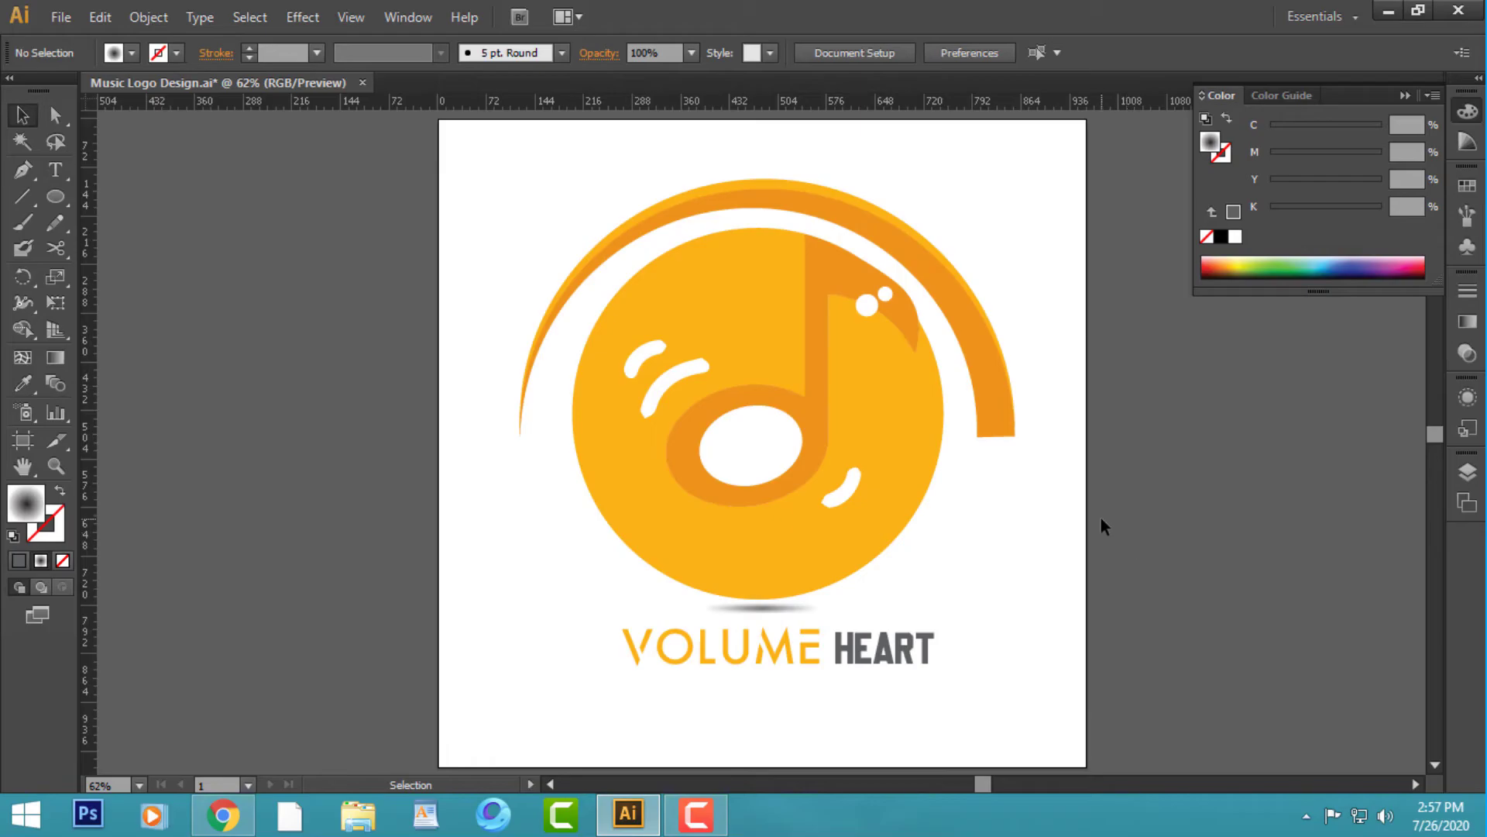
key("ctrl+1")
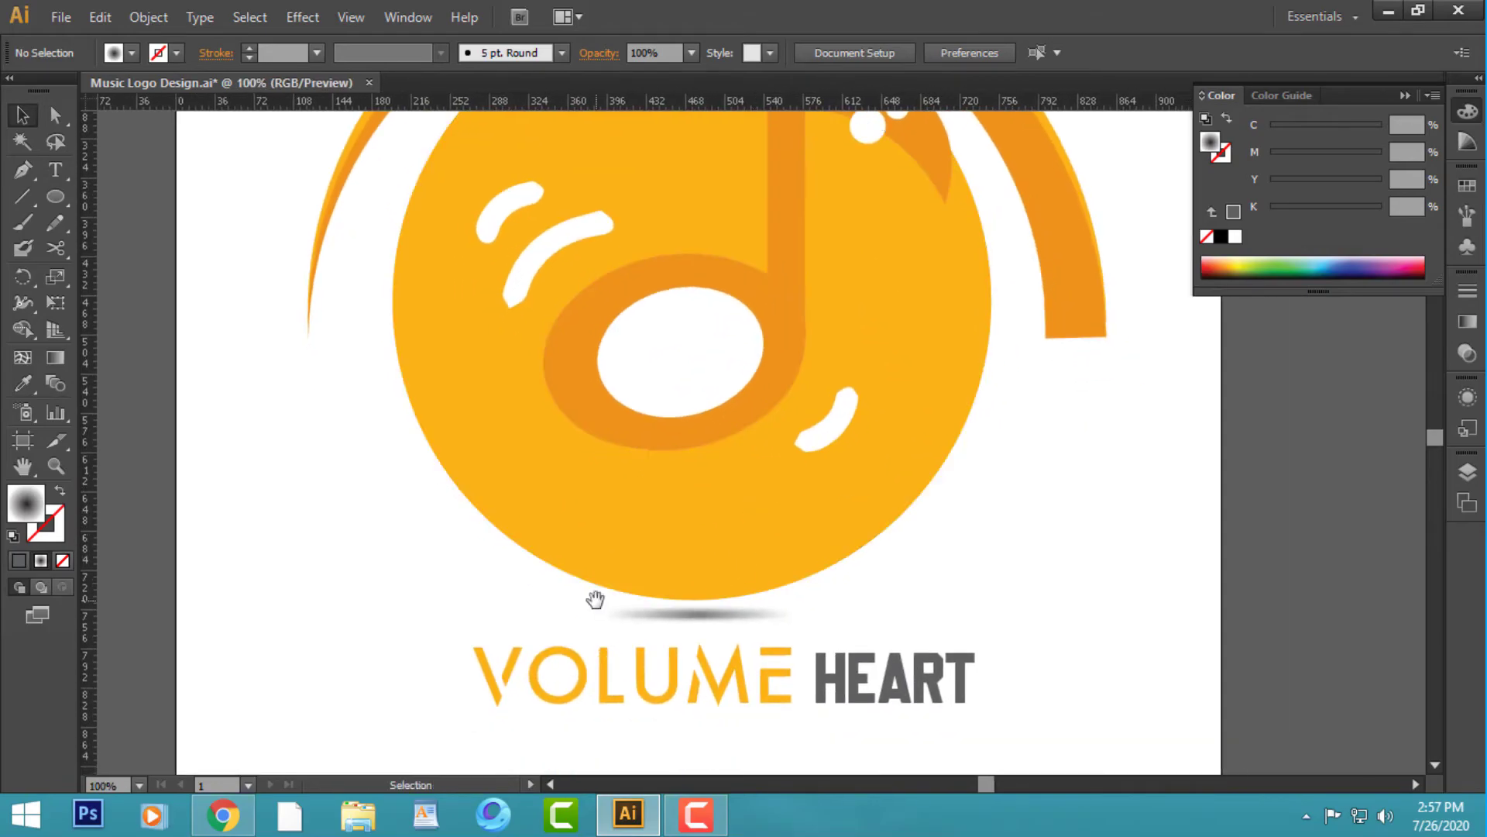
- Browse the music-icon image results and preview the treble clef with staff image
left_click(230, 827)
scroll(531, 571, "down", 3)
scroll(691, 547, "down", 4)
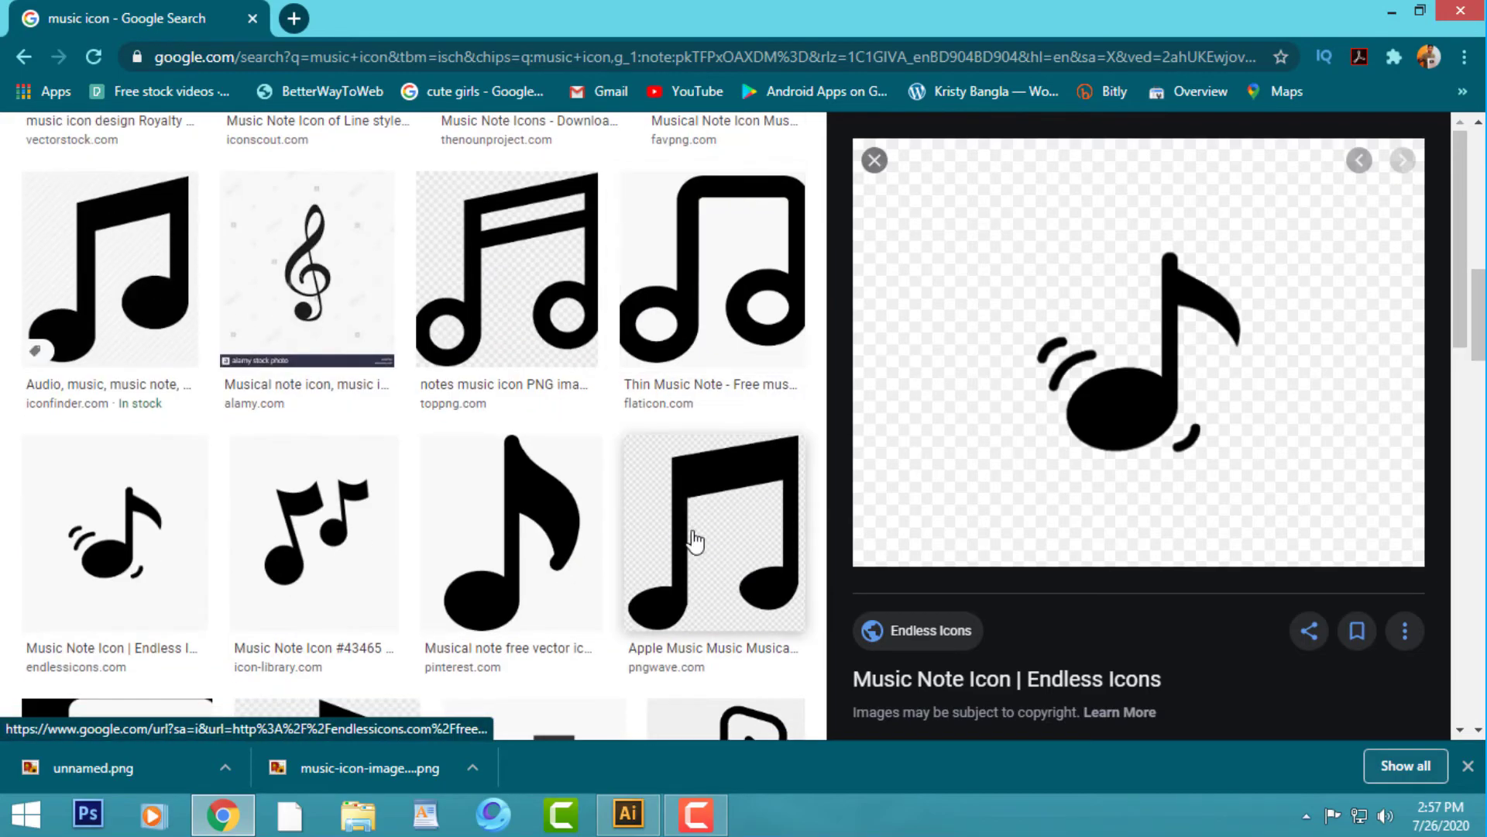
key("Escape")
scroll(787, 589, "down", 4)
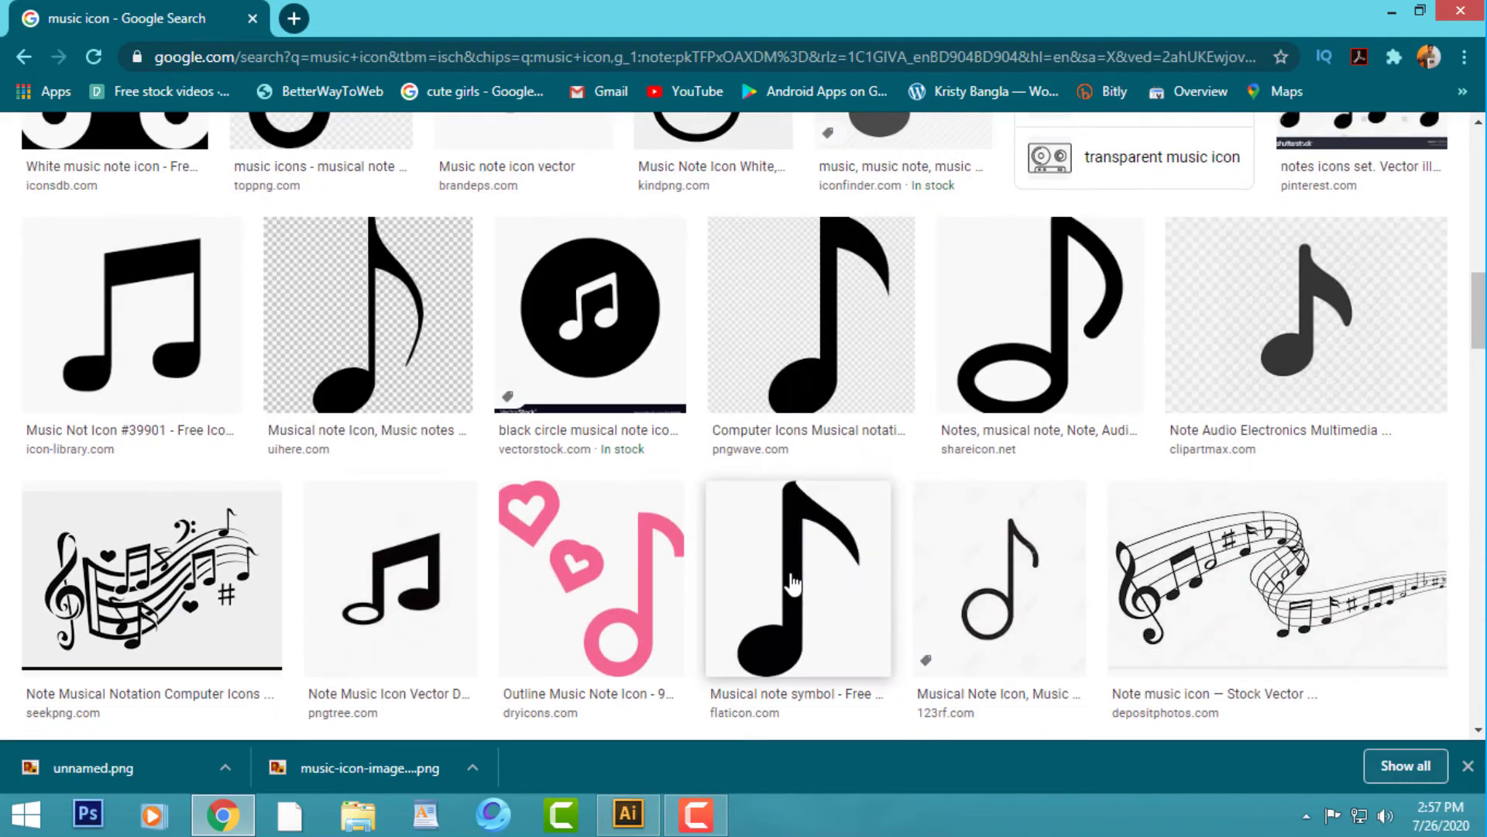
scroll(797, 581, "down", 5)
scroll(800, 581, "down", 3)
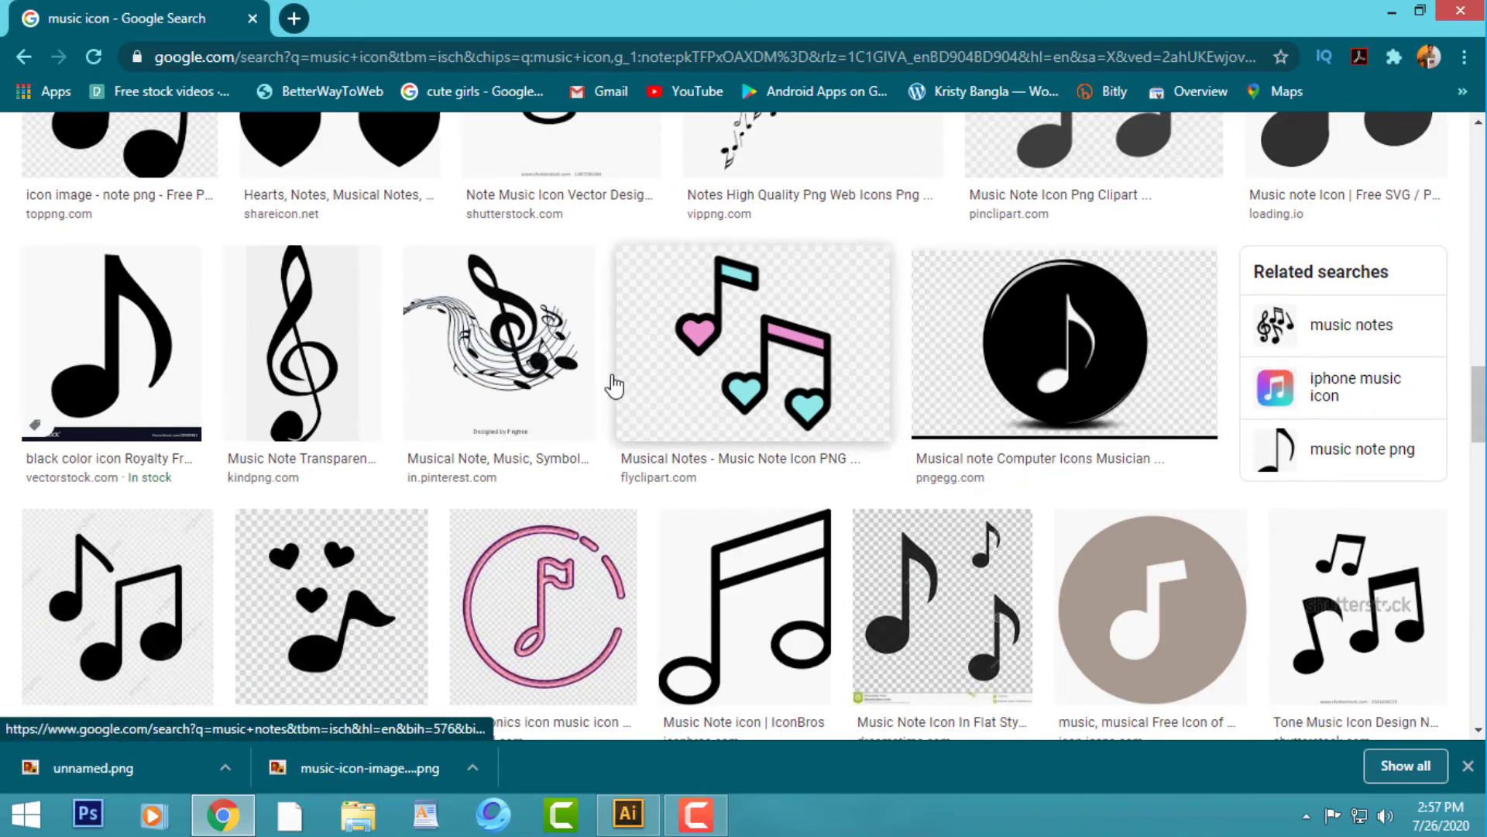
left_click(500, 349)
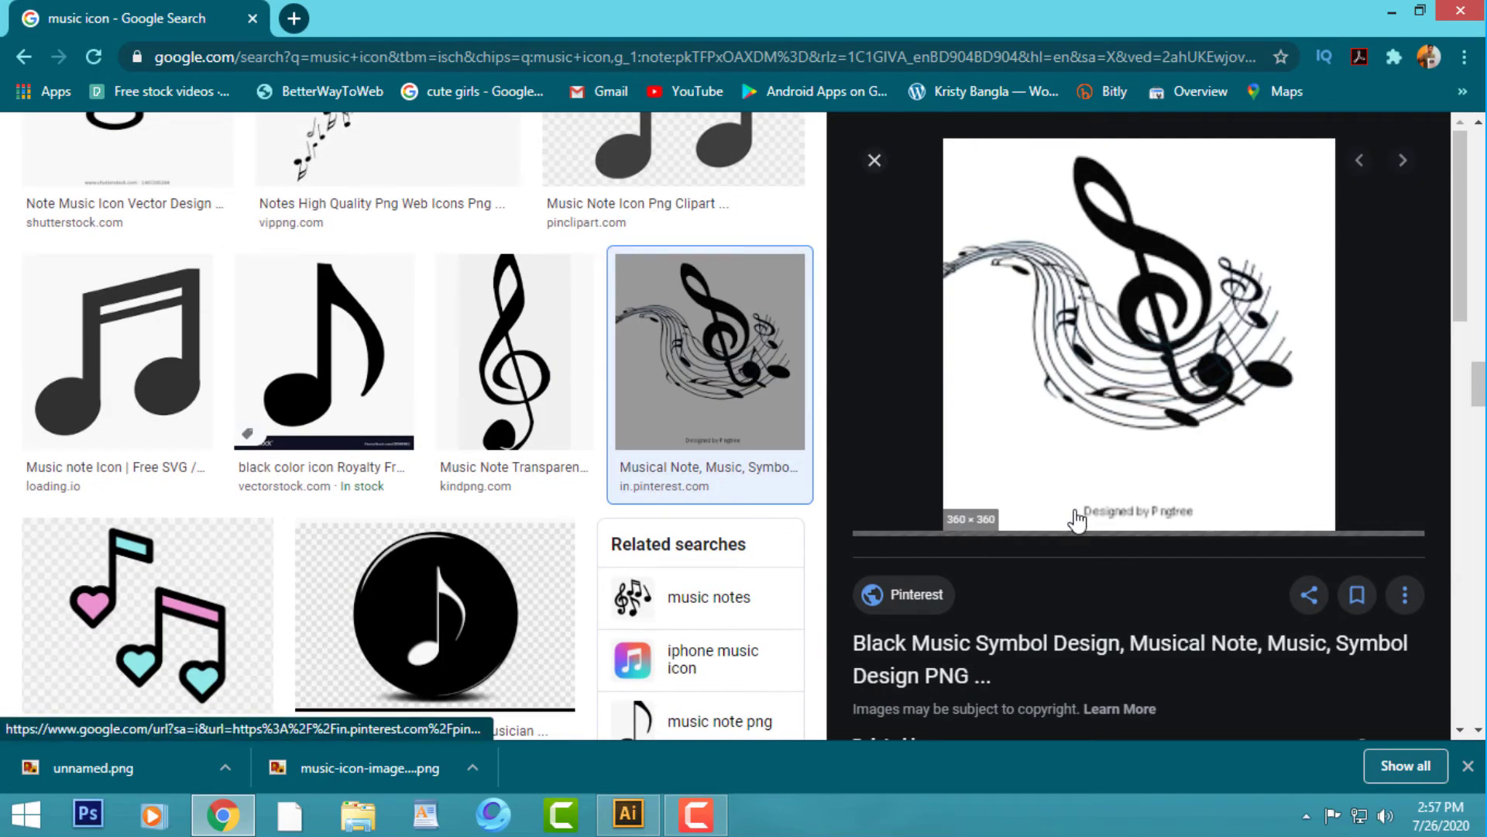
- Save the treble clef image to the computer and minimize Chrome and Illustrator
right_click(1127, 358)
left_click(1198, 576)
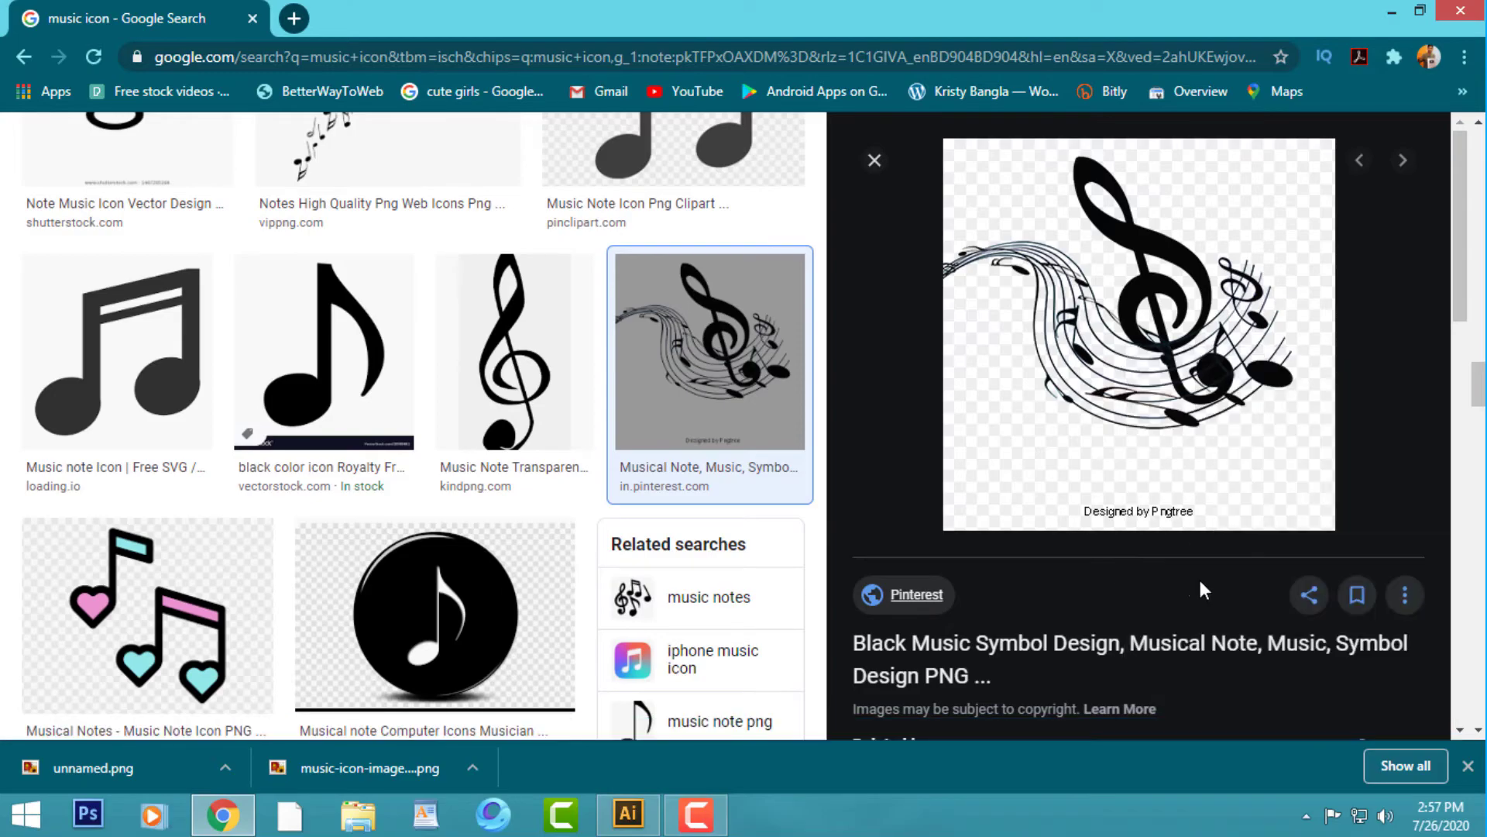
left_click(921, 611)
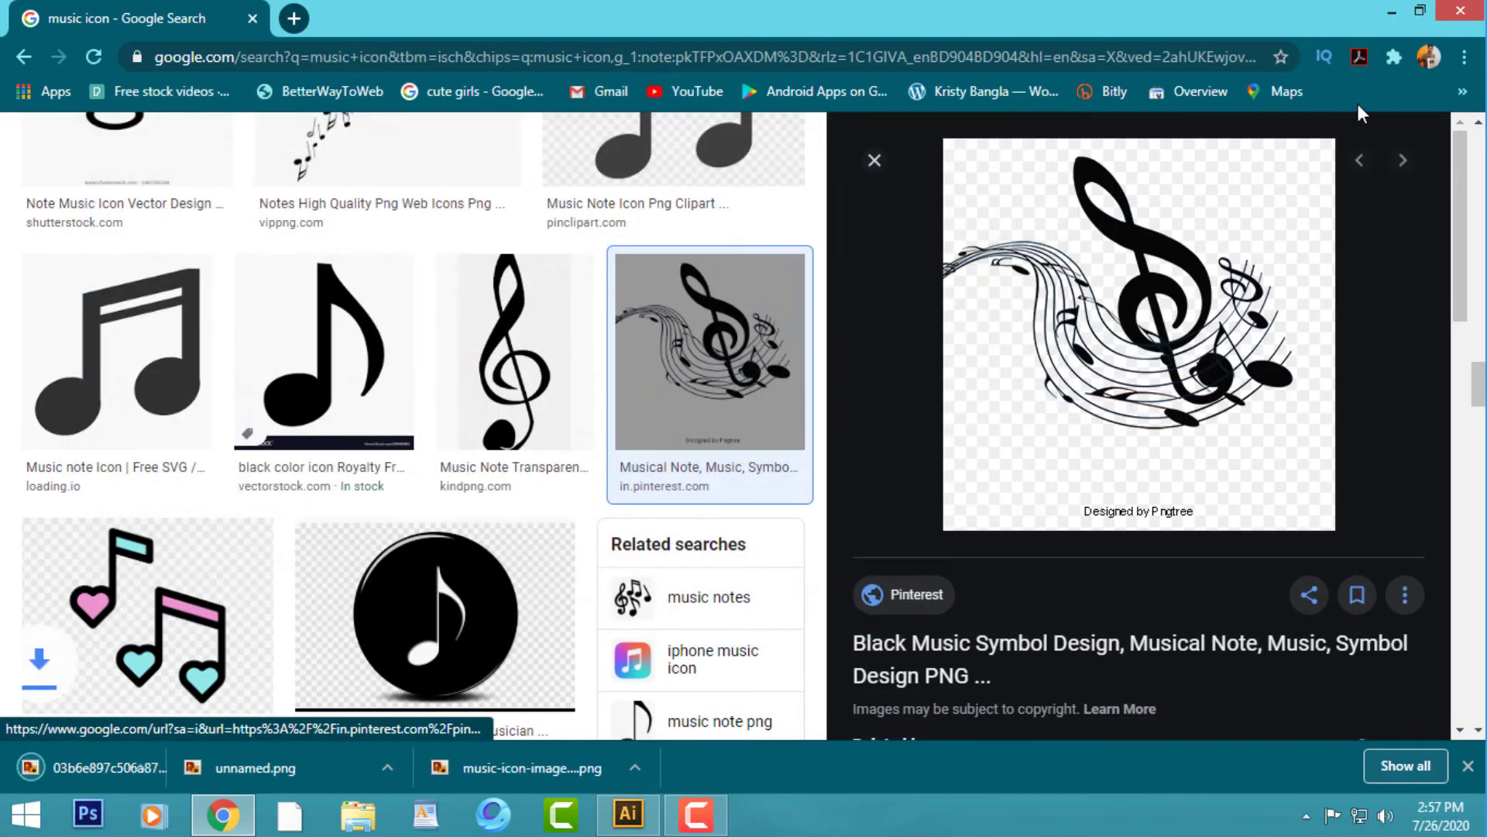
left_click(1388, 12)
left_click(1384, 13)
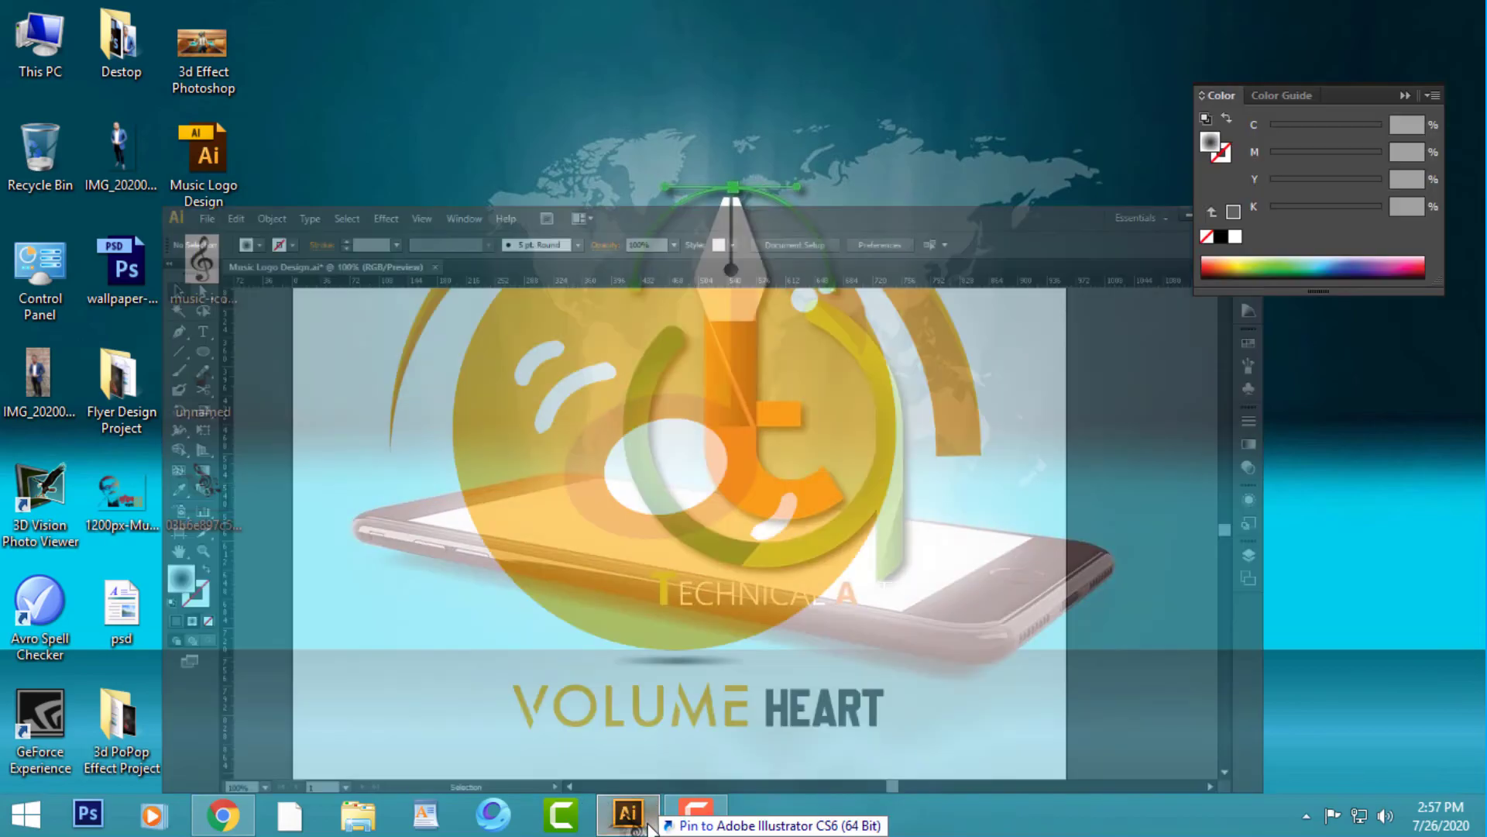
- Place the downloaded treble-clef image in the logo document and Image Trace it
left_click_drag(219, 474, 850, 341)
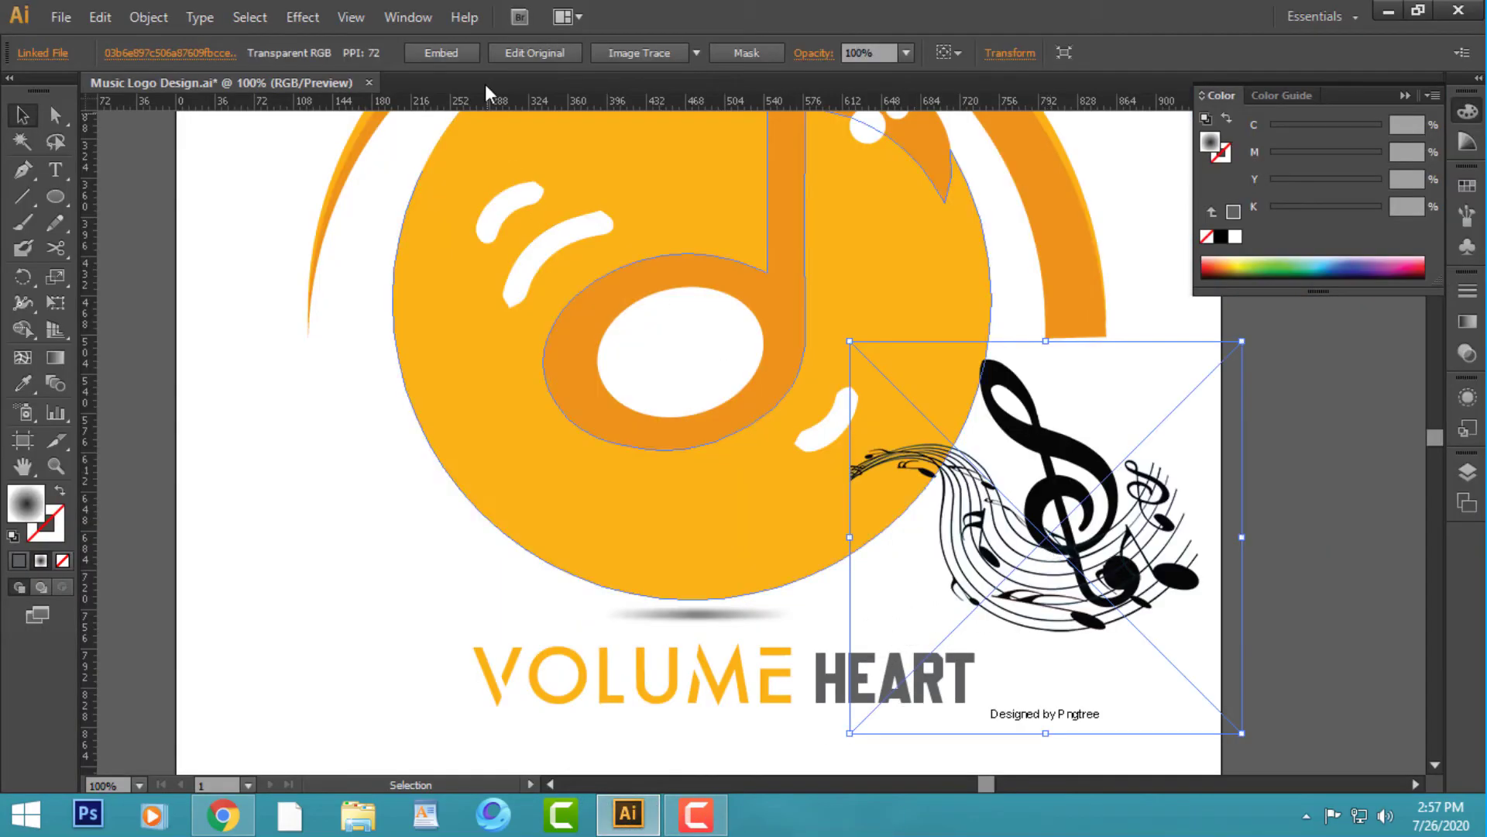
left_click(671, 53)
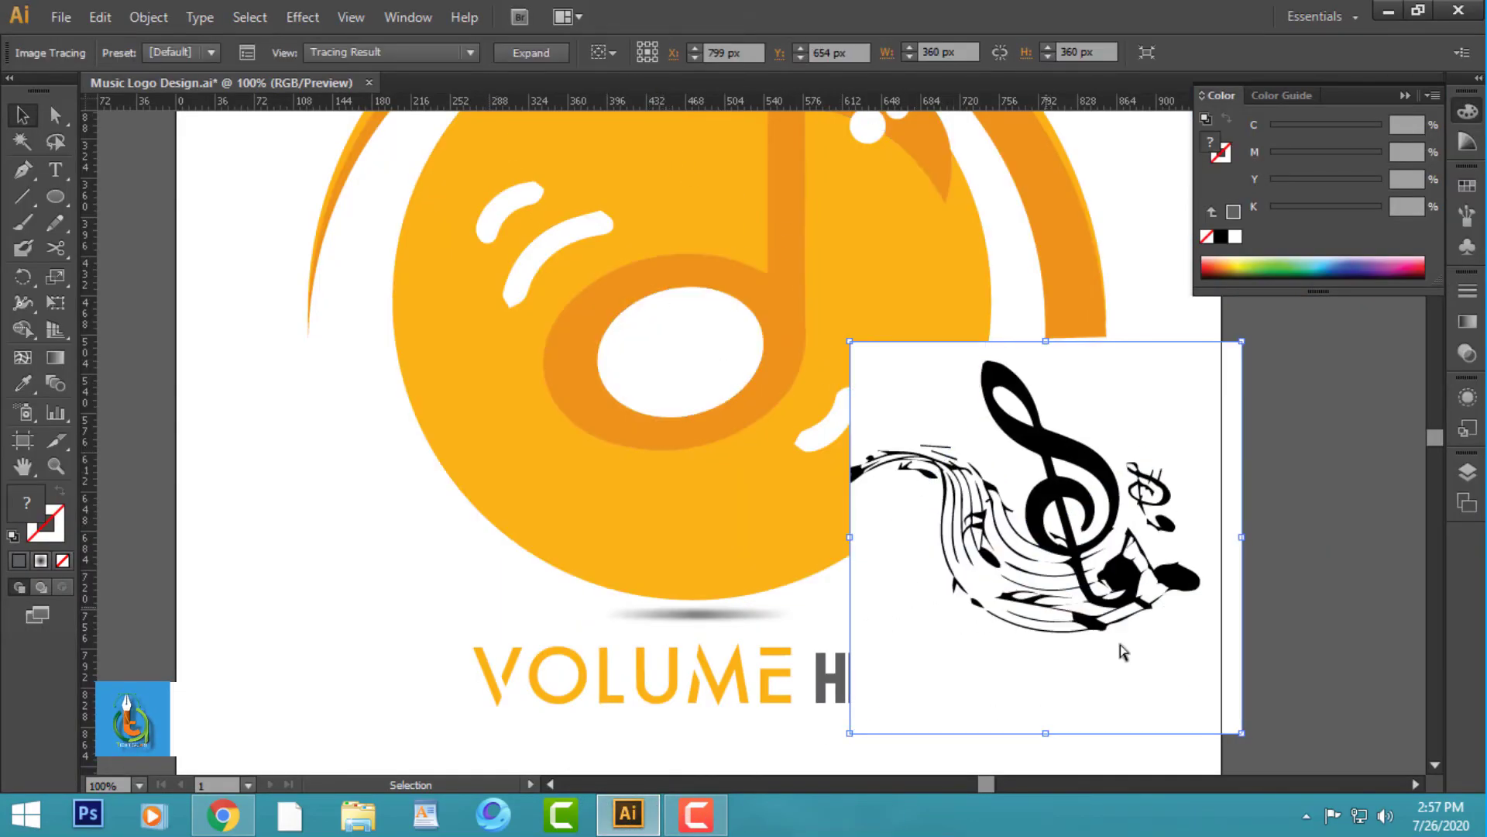
left_click(1294, 660)
- Move the traced notes off the artboard and draw a 343 × 270 px rectangle over them
scroll(1095, 548, "up", 3)
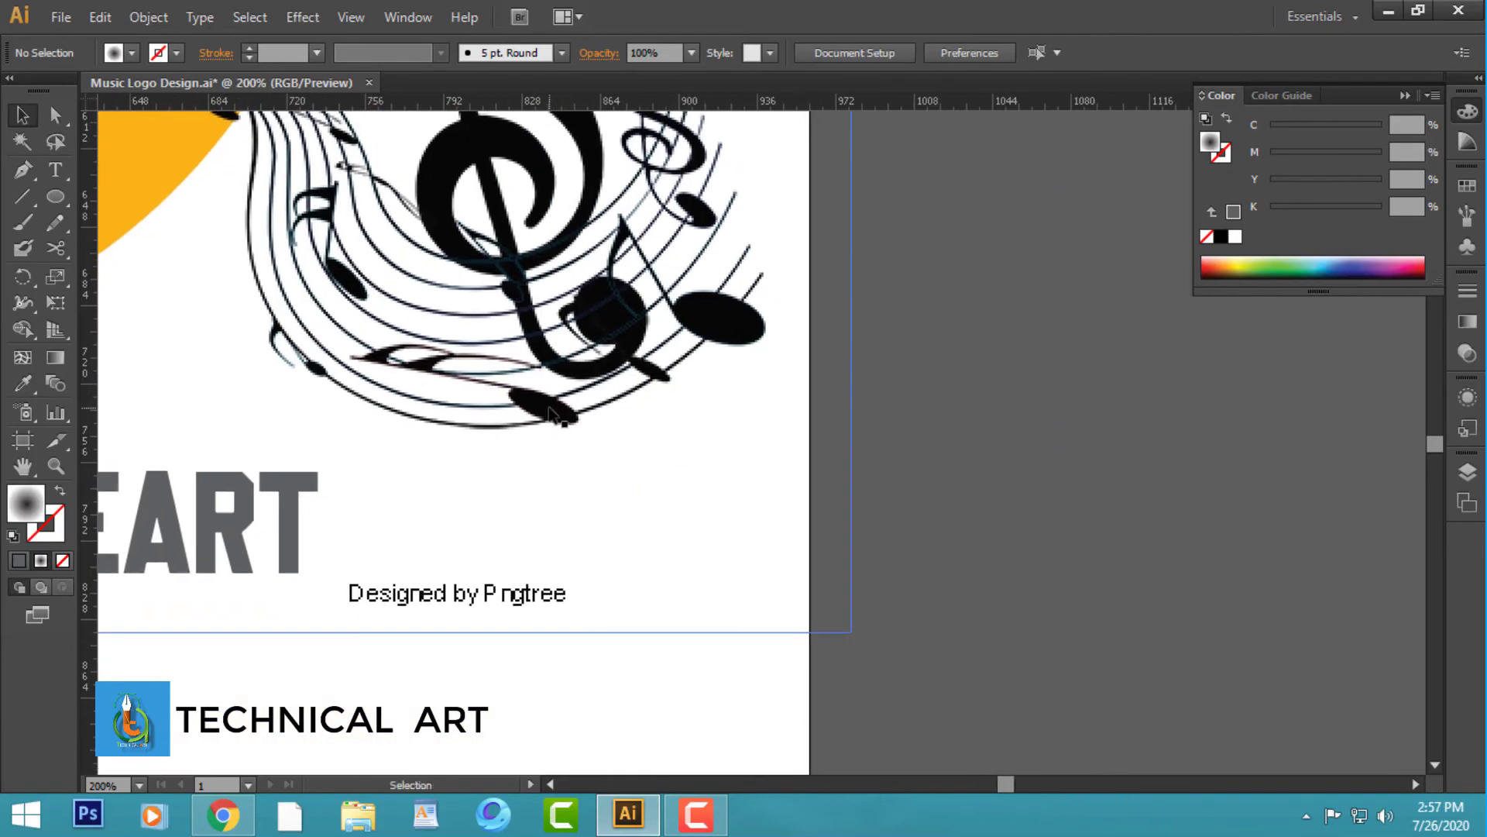
mouse_move(549, 409)
left_mouse_down()
mouse_move(1085, 621)
mouse_move(882, 616)
left_mouse_up()
key("ctrl+minus")
key("ctrl+minus")
key("ctrl+minus")
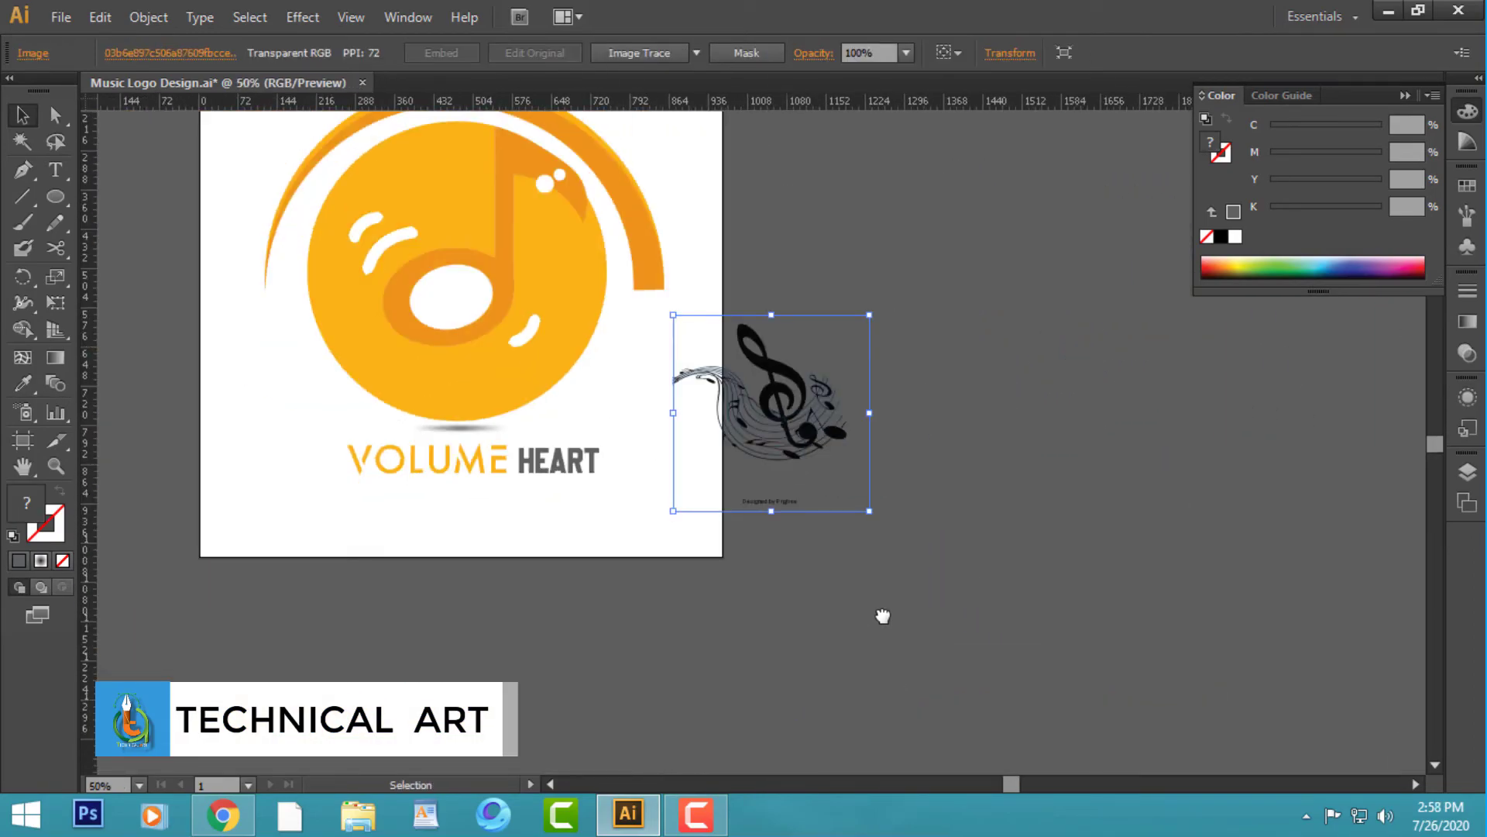
left_click_drag(66, 200, 87, 197)
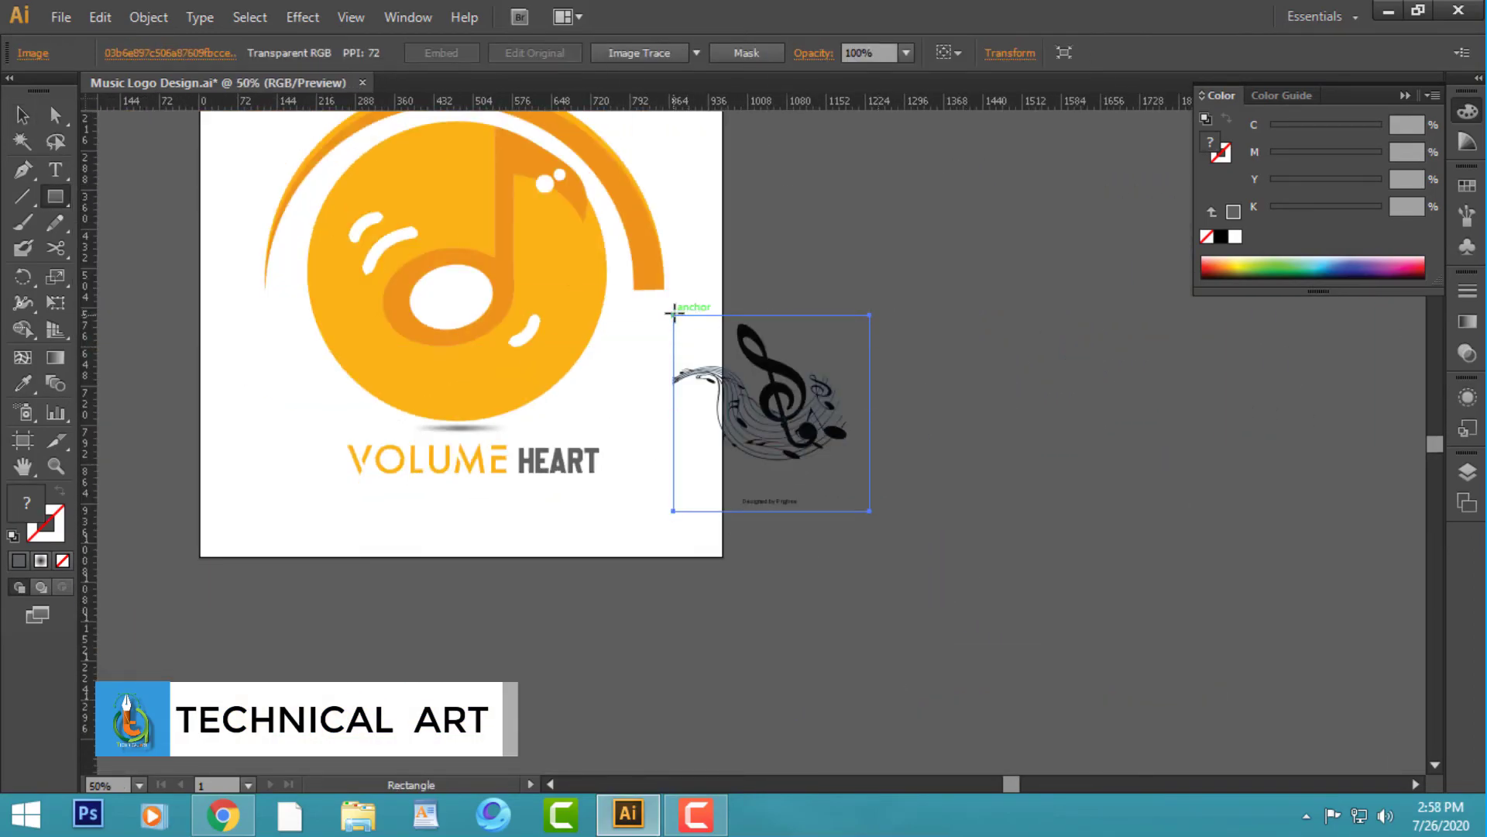
left_click_drag(673, 316, 853, 461)
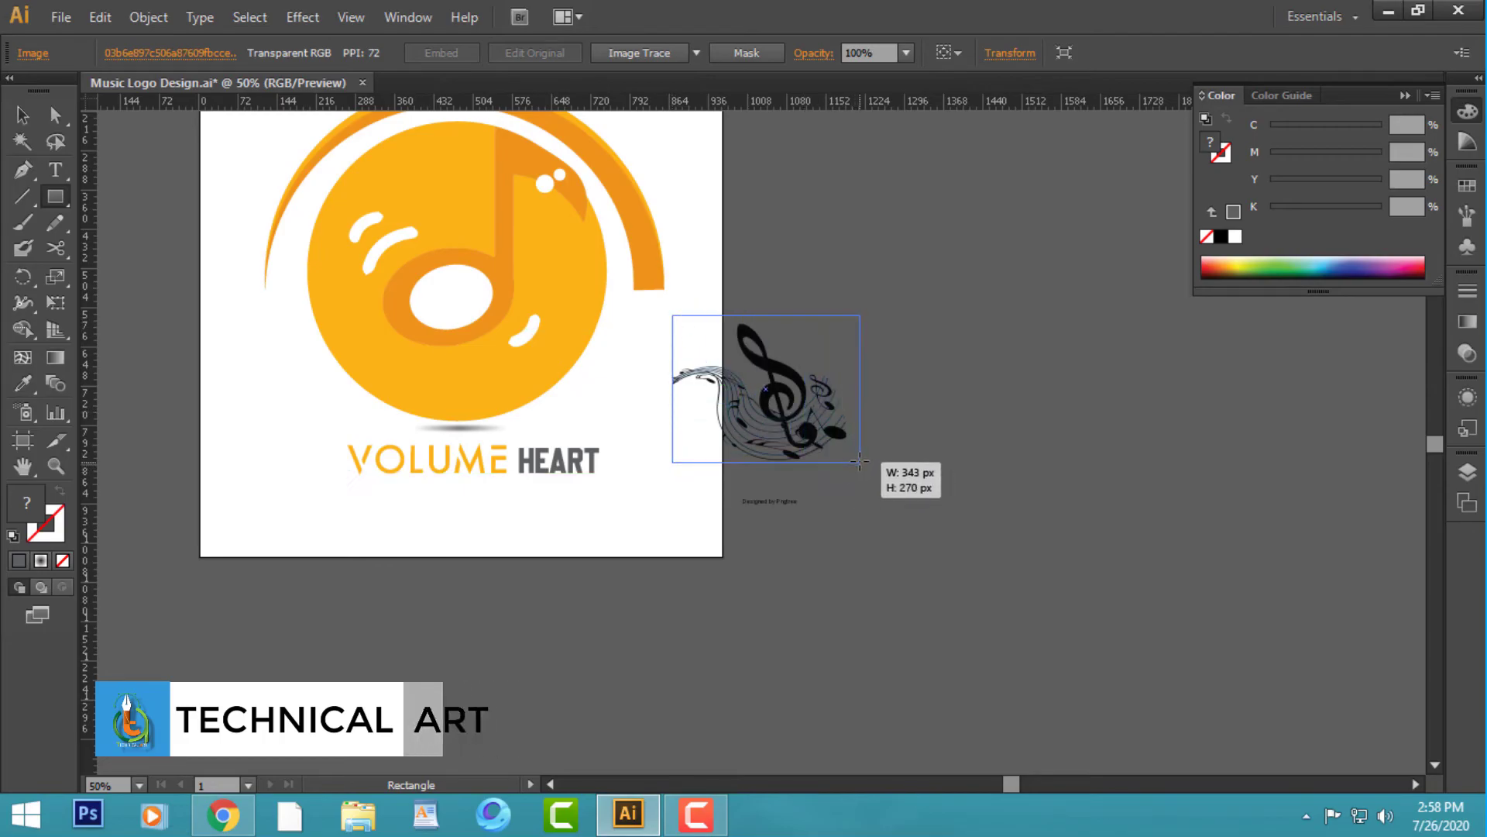
- Clip the traced music notes to the rectangle with Make Clipping Mask
key("v")
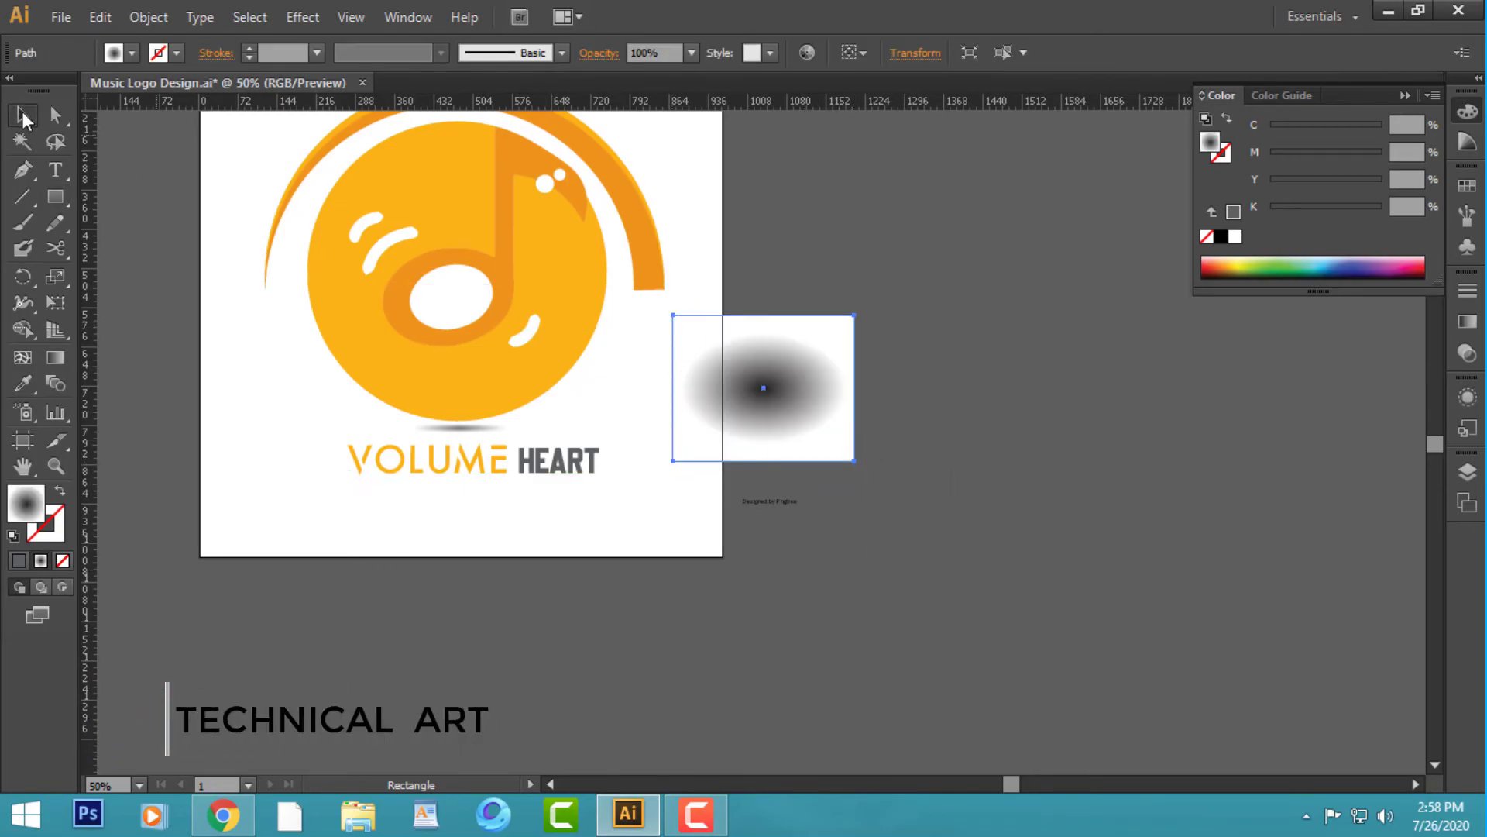
mouse_move(953, 306)
left_mouse_down()
mouse_move(802, 469)
mouse_move(505, 328)
left_mouse_up()
right_click(796, 352)
left_click(890, 476)
left_click(856, 470)
- Move the clipped music notes into the note's white hole and scale them to fit
key("ctrl+plus")
key("ctrl+plus")
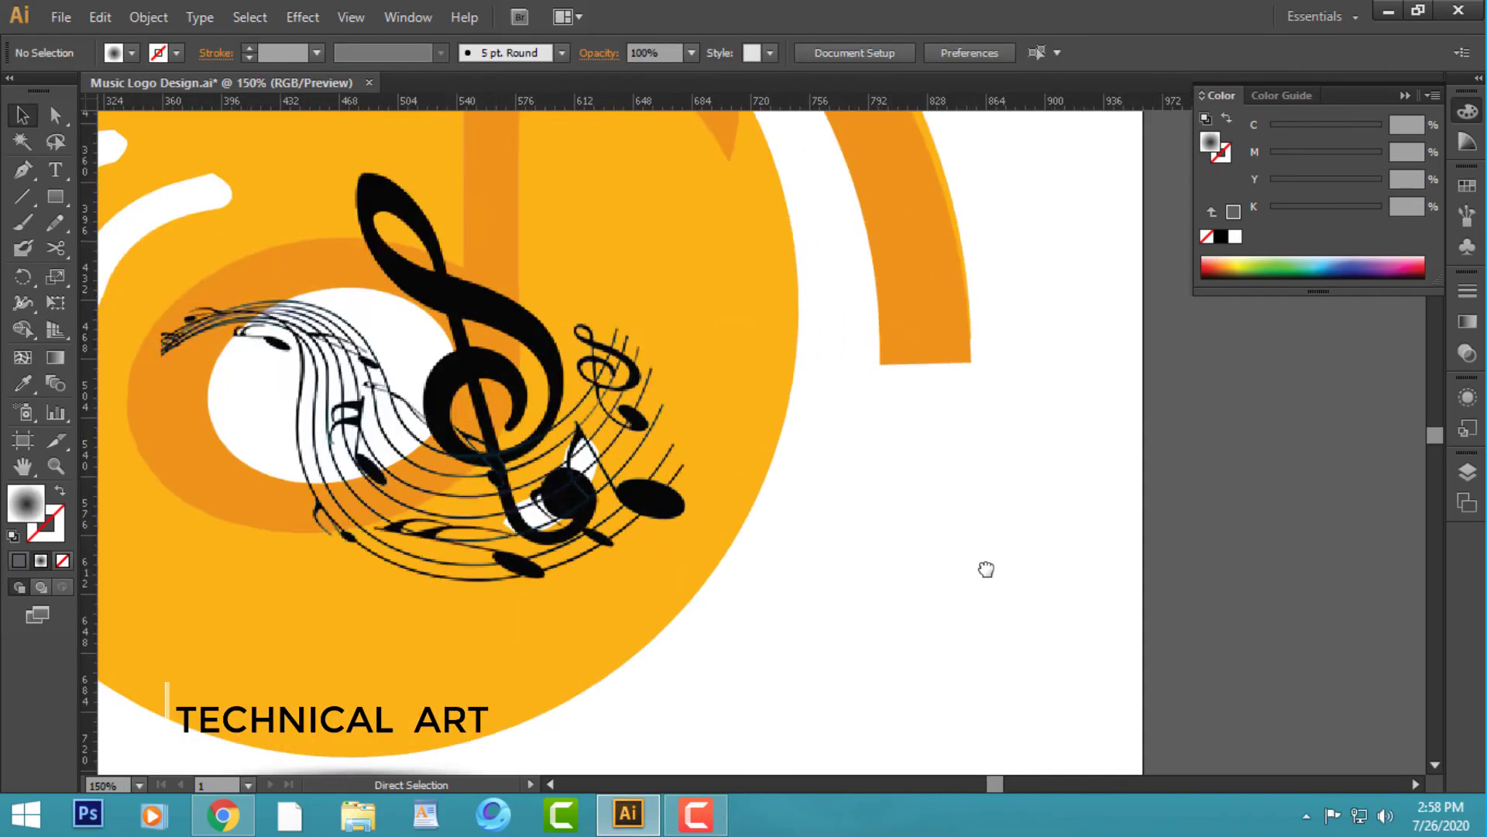
key("ctrl+plus")
key("ctrl+plus")
left_click(722, 510)
mouse_move(396, 681)
left_mouse_down()
mouse_move(668, 458)
mouse_move(548, 472)
left_mouse_up()
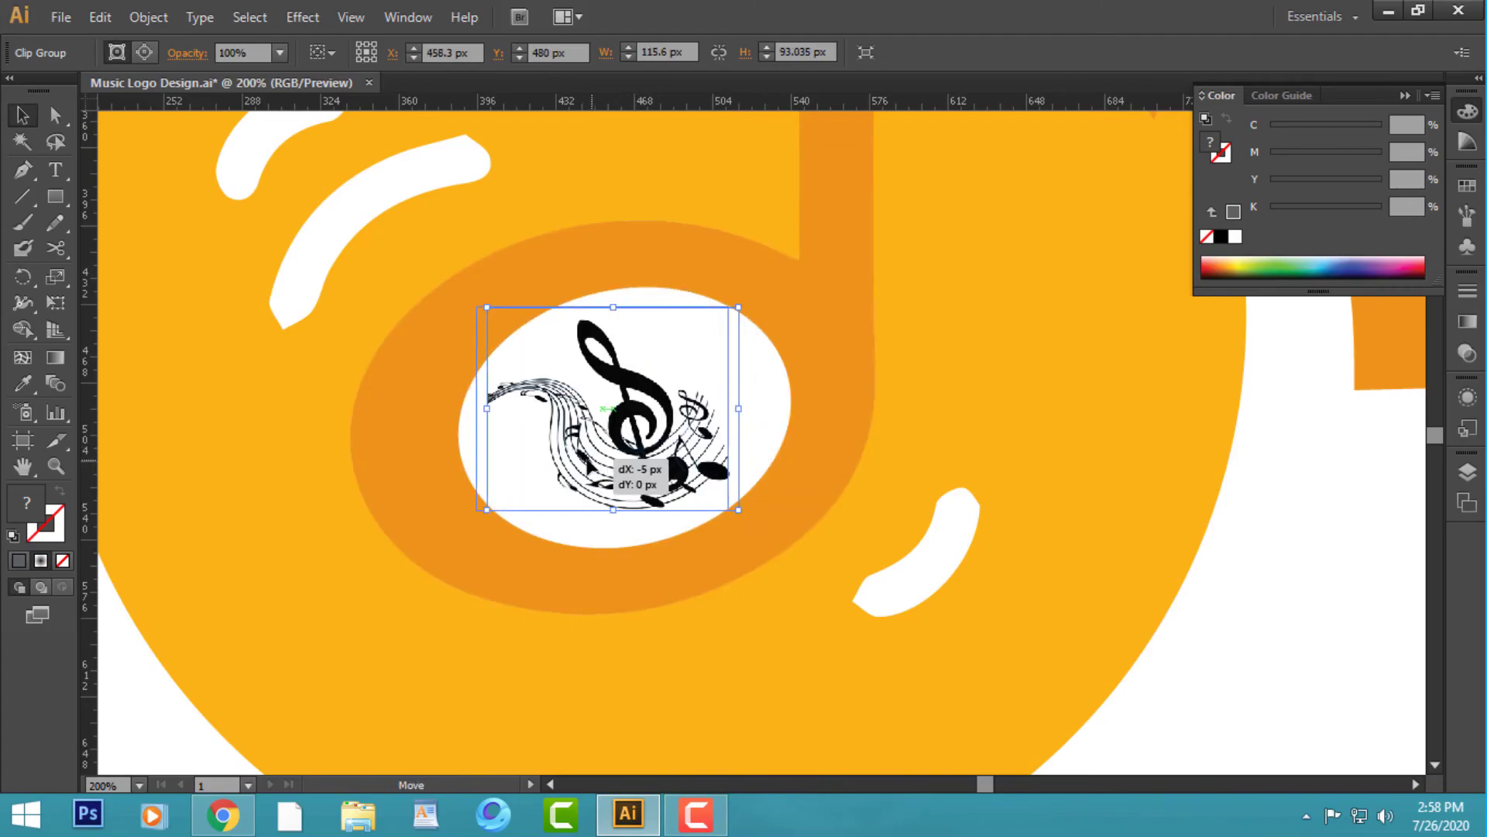
key("ctrl+plus")
key("ctrl+plus")
key("ctrl+plus")
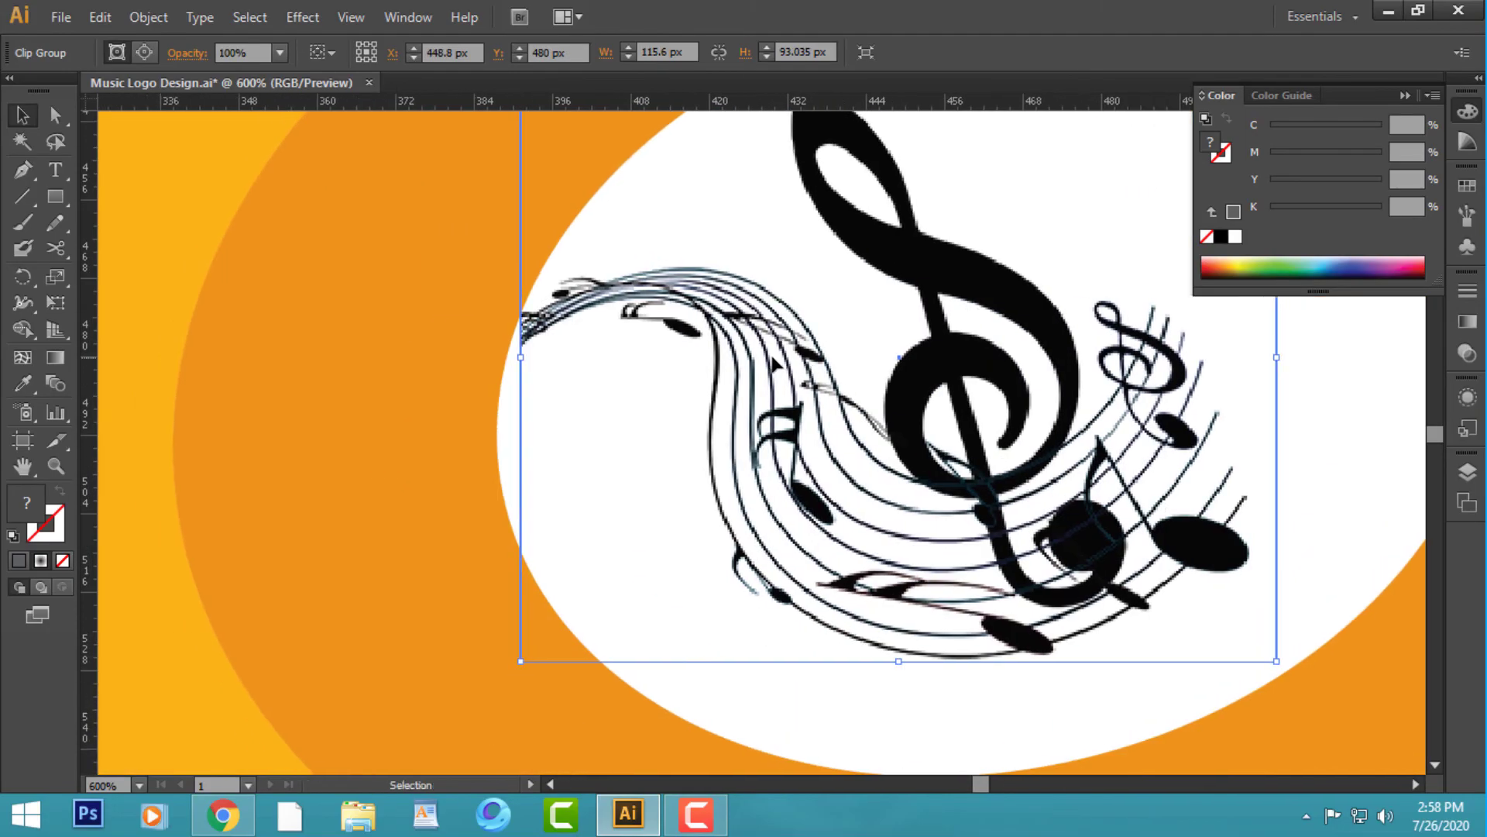
key("ctrl+minus")
key("ctrl+minus")
key("ctrl+minus")
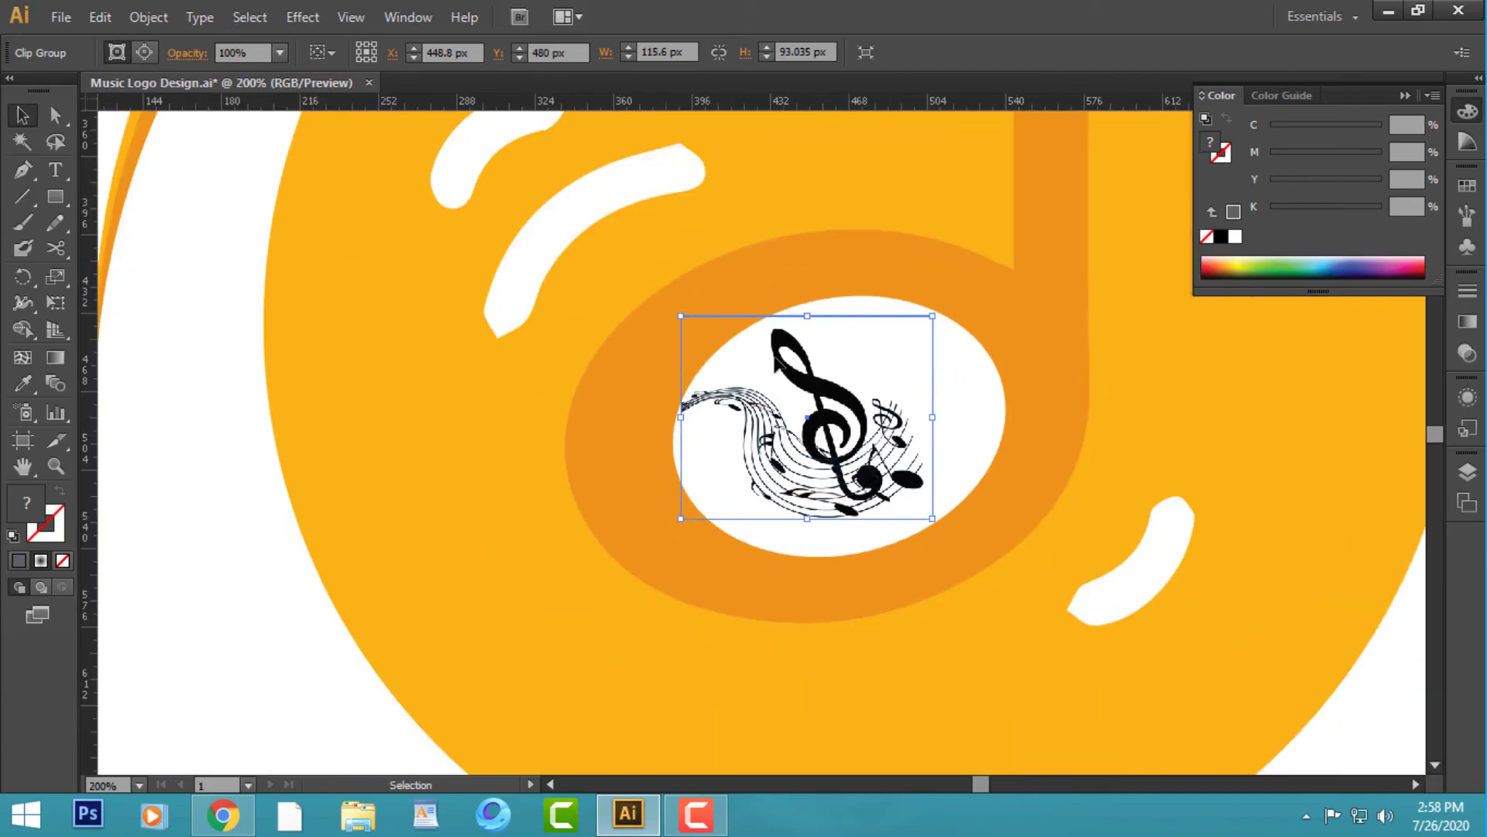
left_click_drag(926, 344, 1072, 259)
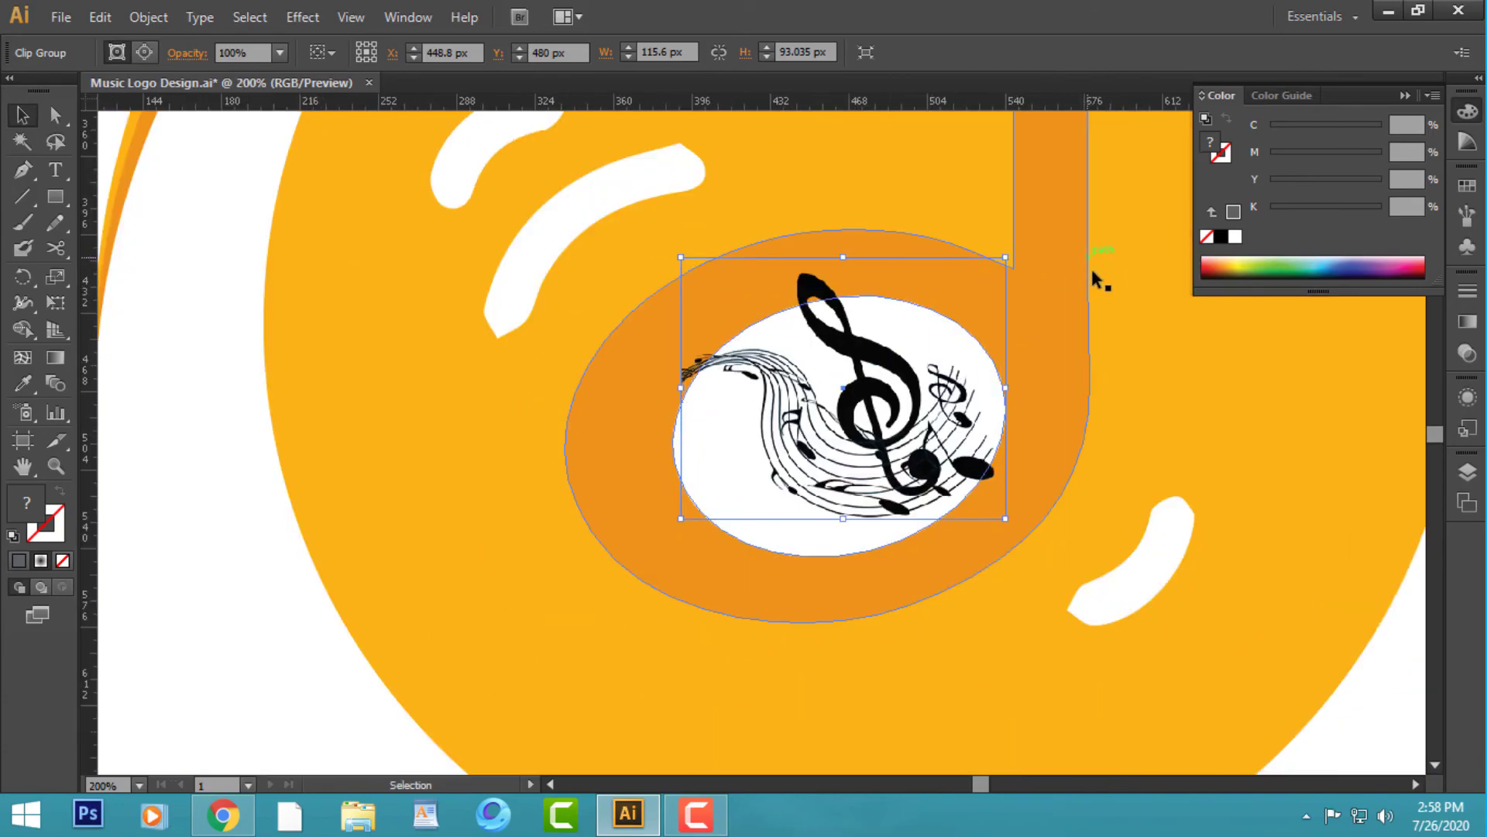
scroll(1195, 491, "right", 5)
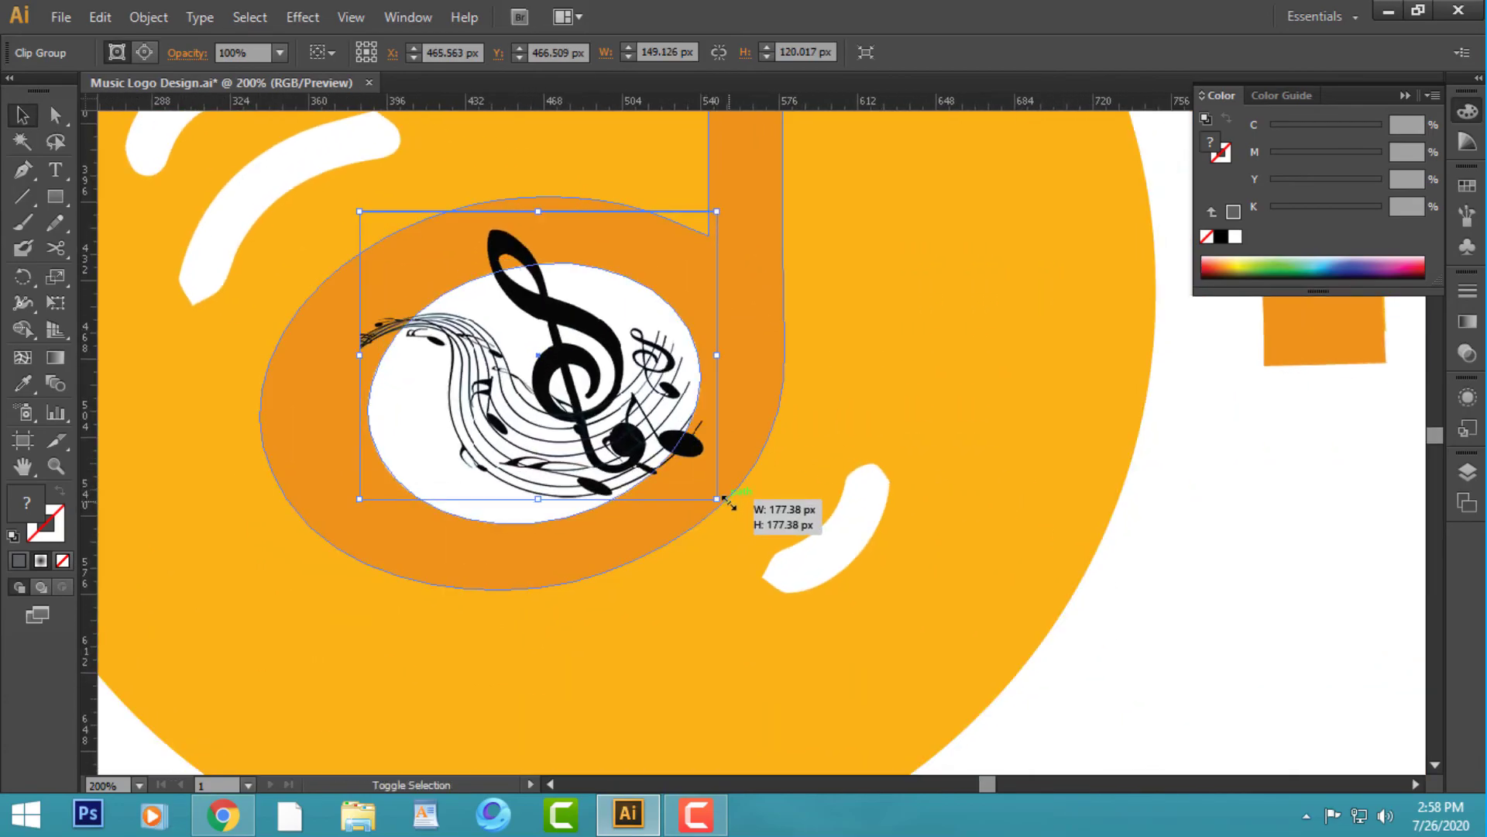
left_click_drag(717, 496, 721, 498)
left_click(1205, 629)
- Nudge the music-notes artwork up slightly and fit the artboard in view
key("ctrl+minus")
key("ctrl+minus")
key("ctrl+minus")
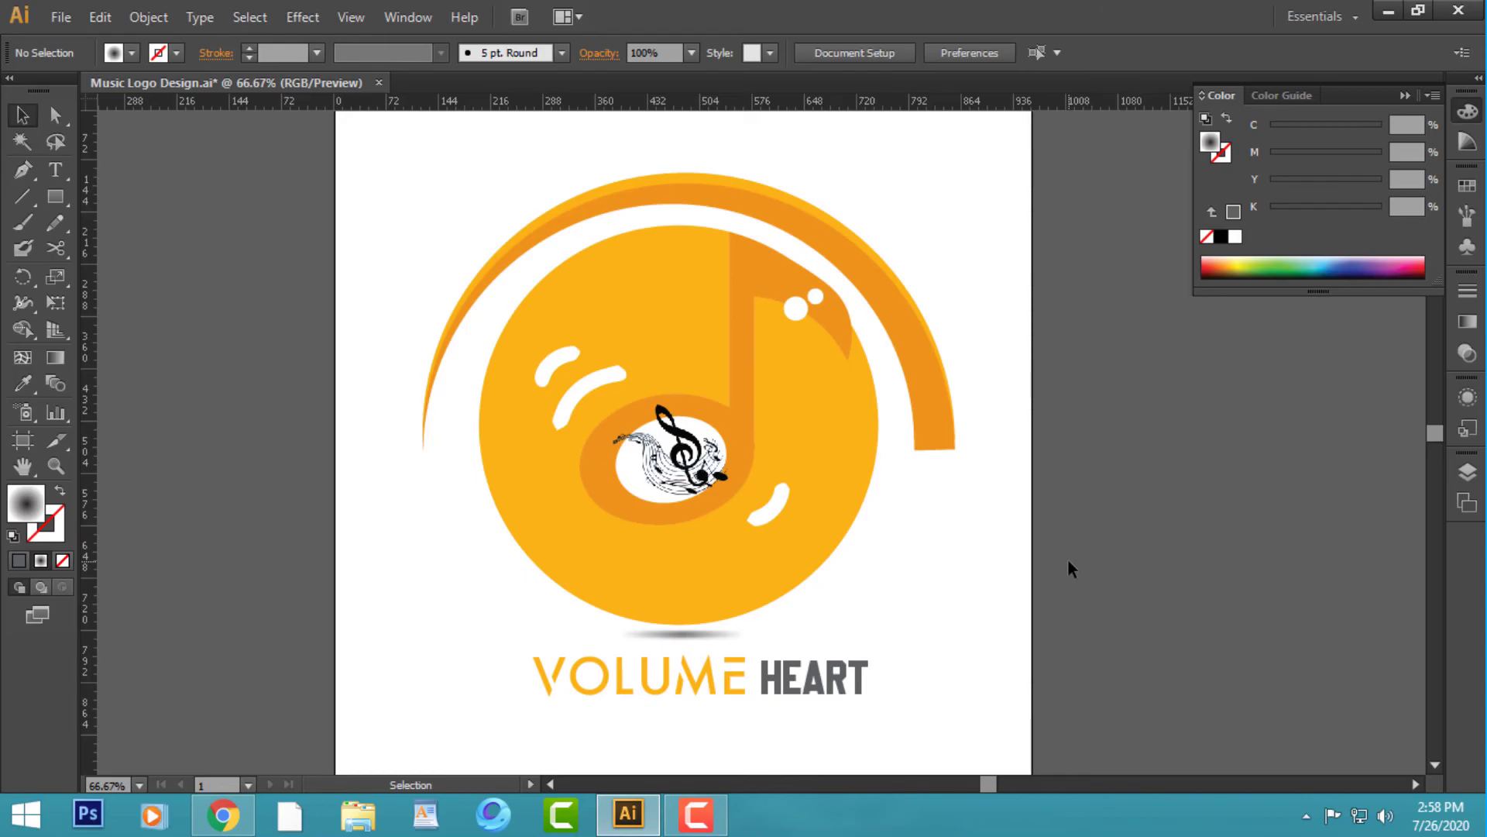
key("ctrl+plus")
left_click(660, 515)
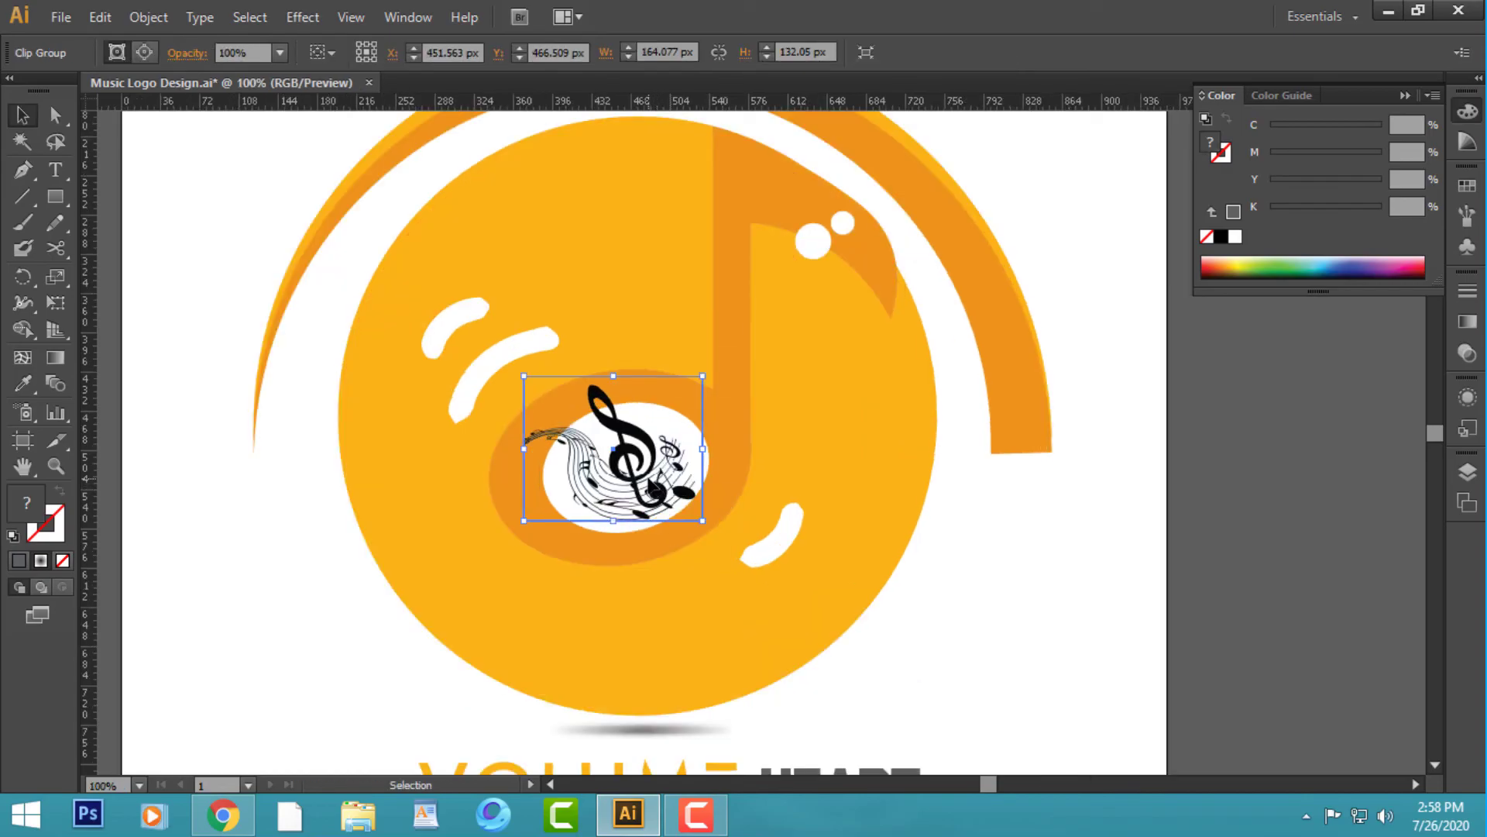
left_click_drag(660, 500, 660, 497)
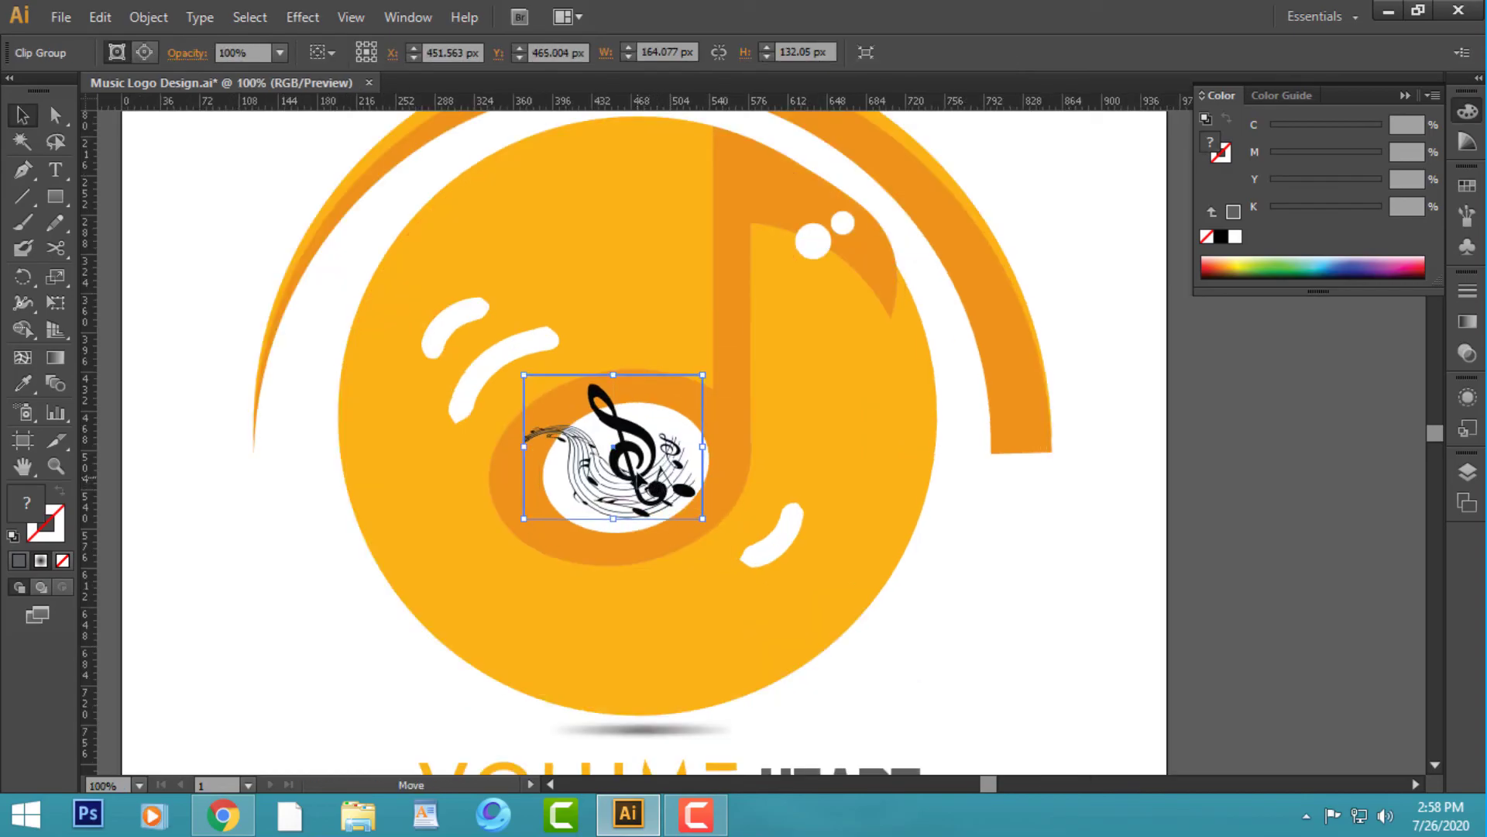
left_click(1035, 570)
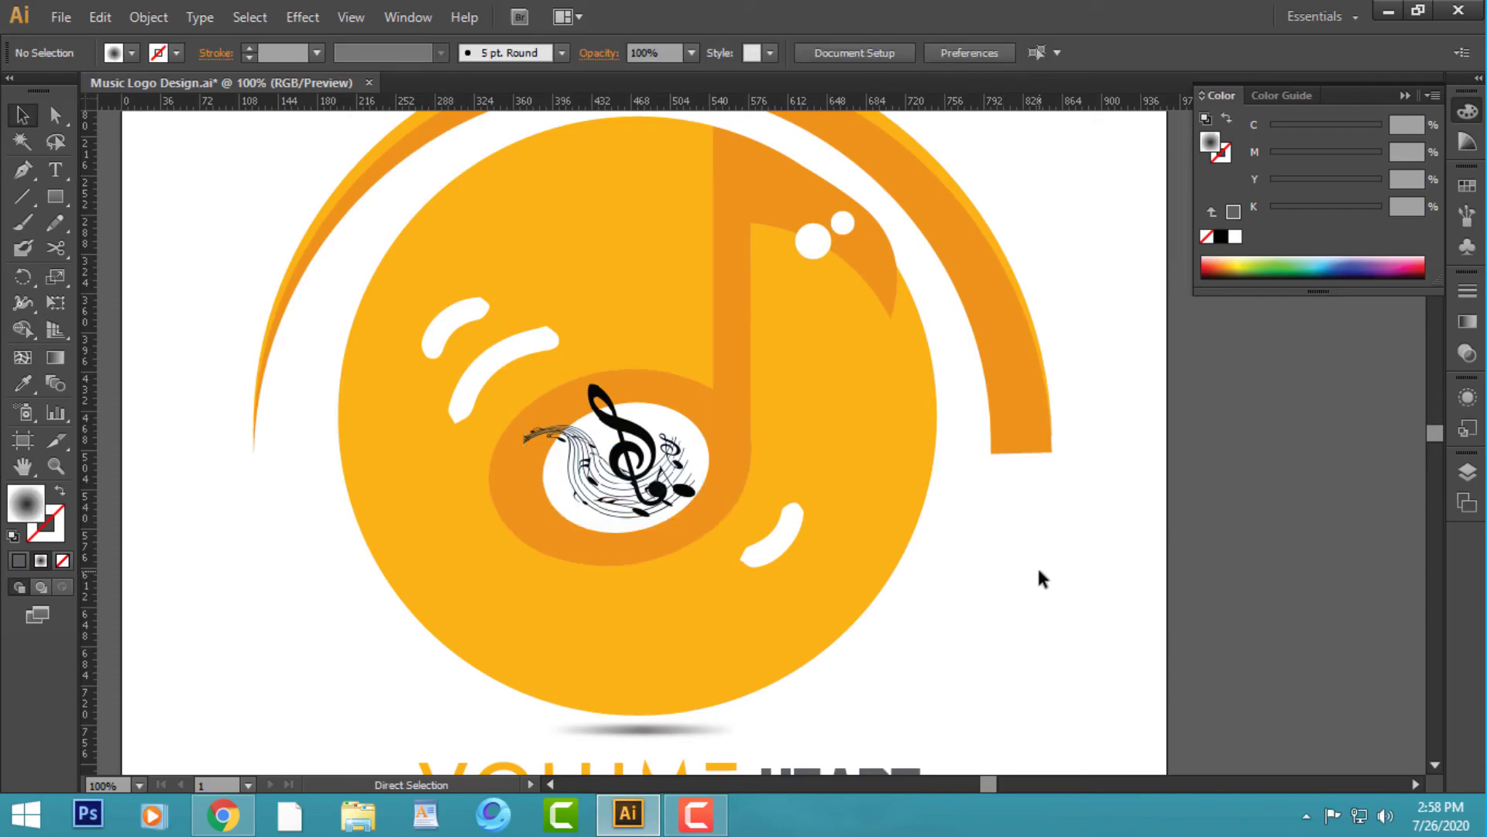
key("ctrl+0")
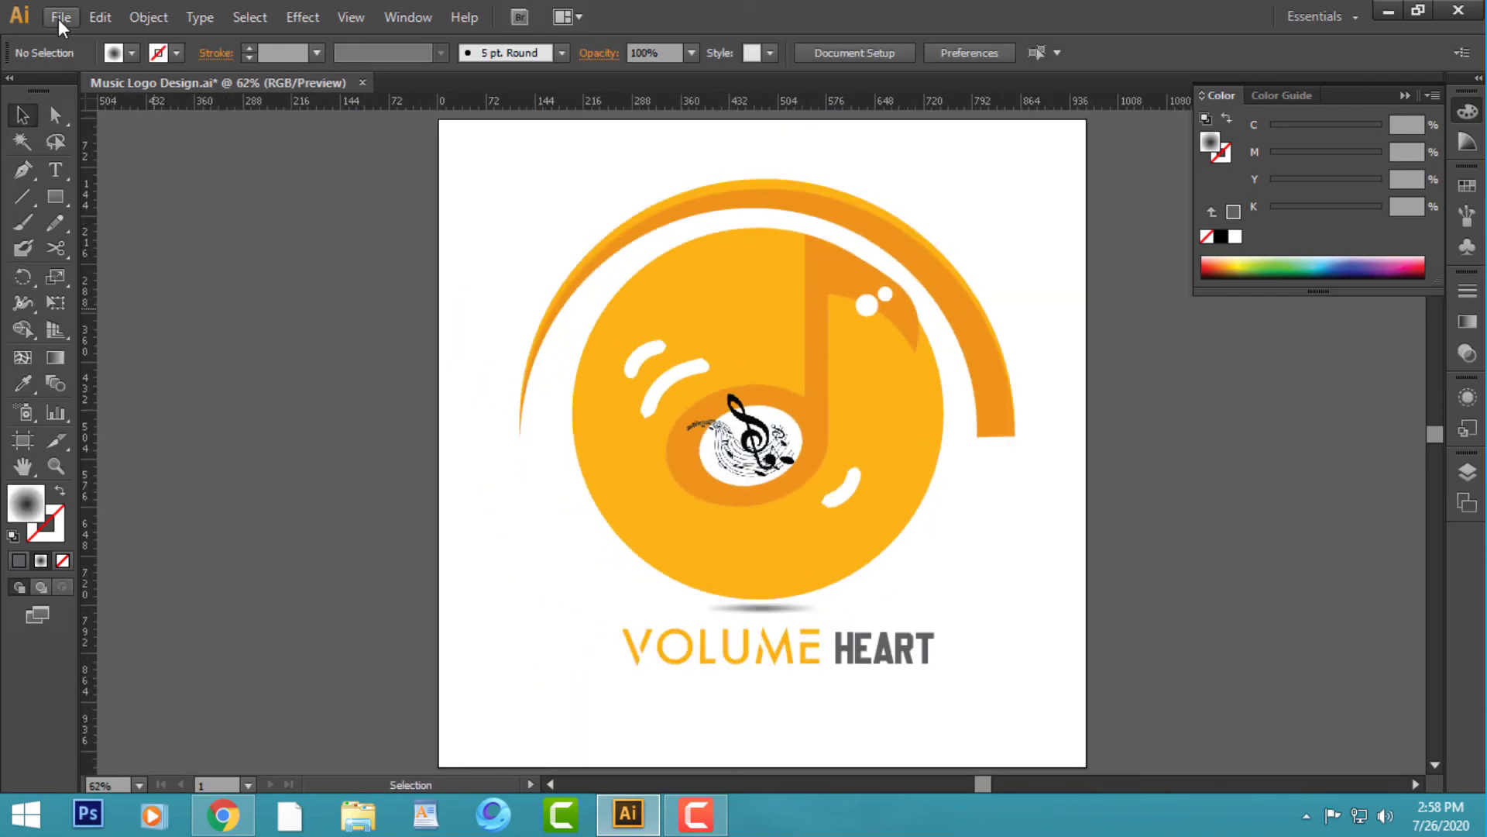
- Save the logo document
left_click(61, 17)
left_click(140, 195)
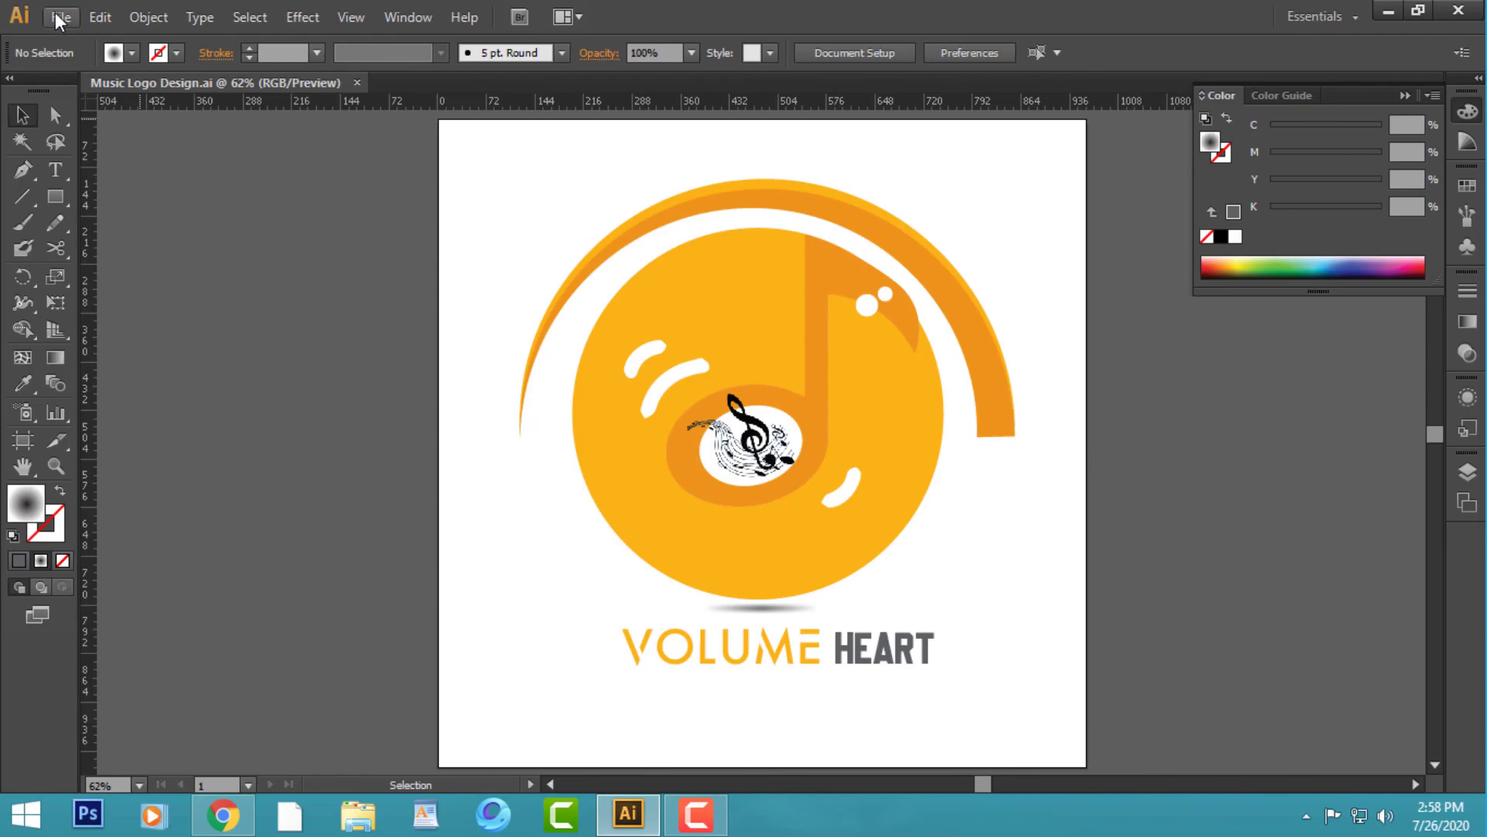
left_click(61, 17)
left_click(475, 328)
- Export as Music Logo Design.png to the Desktop, using artboards
left_click(66, 17)
left_click(132, 419)
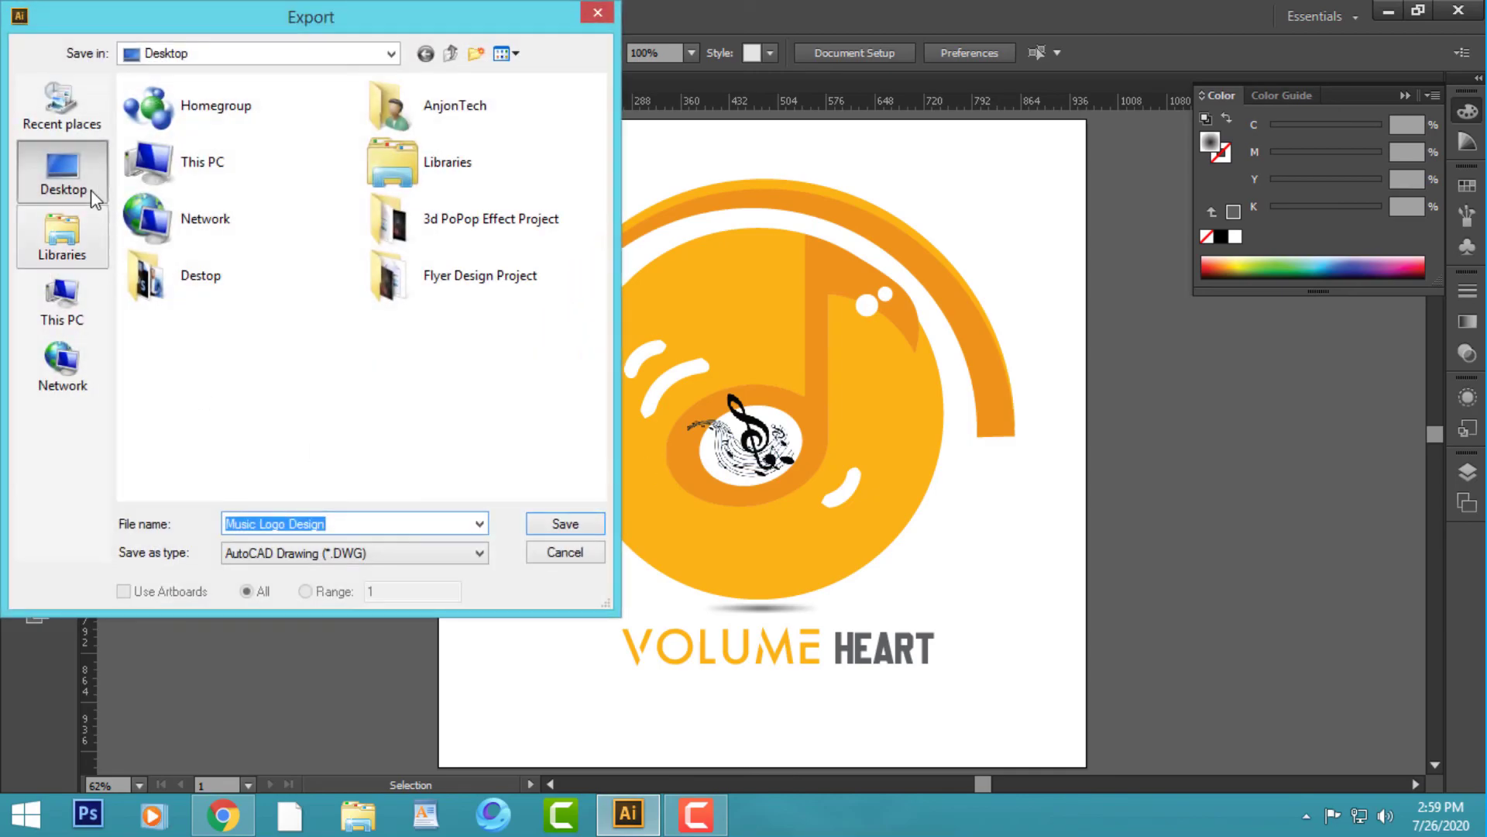
left_click(405, 552)
left_click(346, 681)
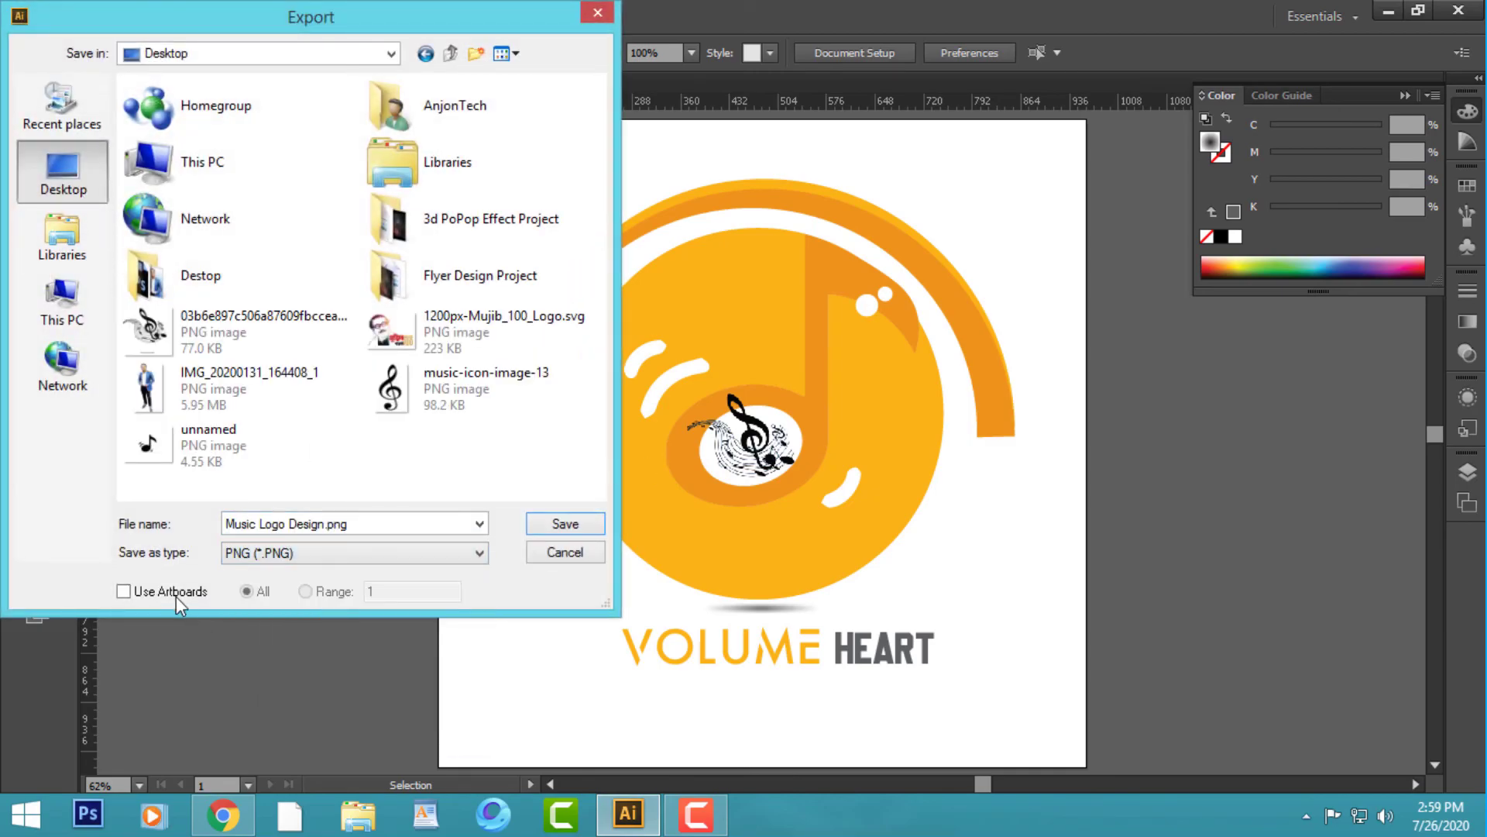
left_click(176, 592)
left_click(573, 524)
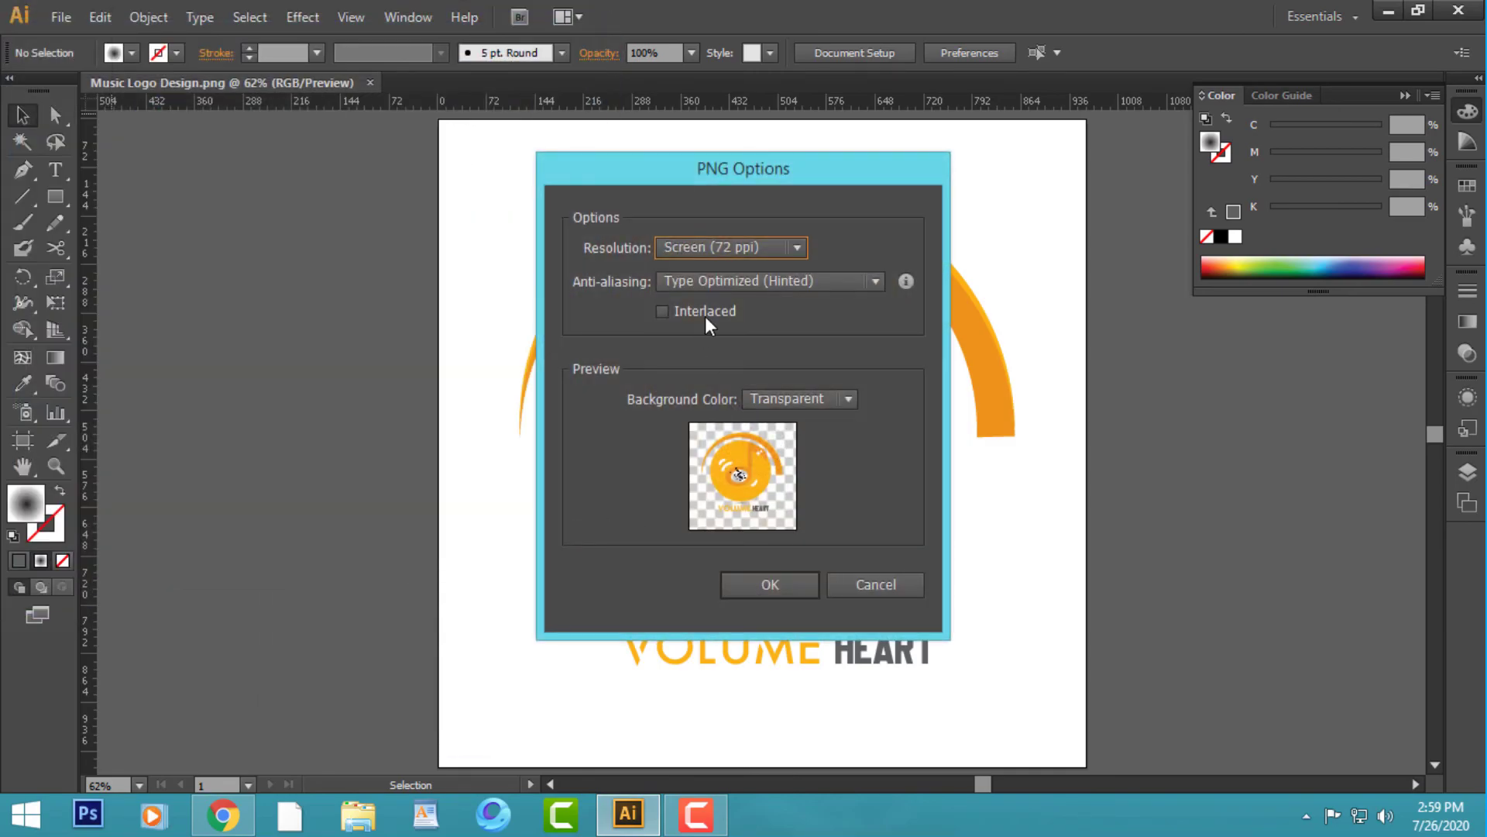
- Set PNG options to High (300 ppi) resolution without interlacing and finish the export
left_click(705, 314)
left_click(705, 314)
left_click(797, 247)
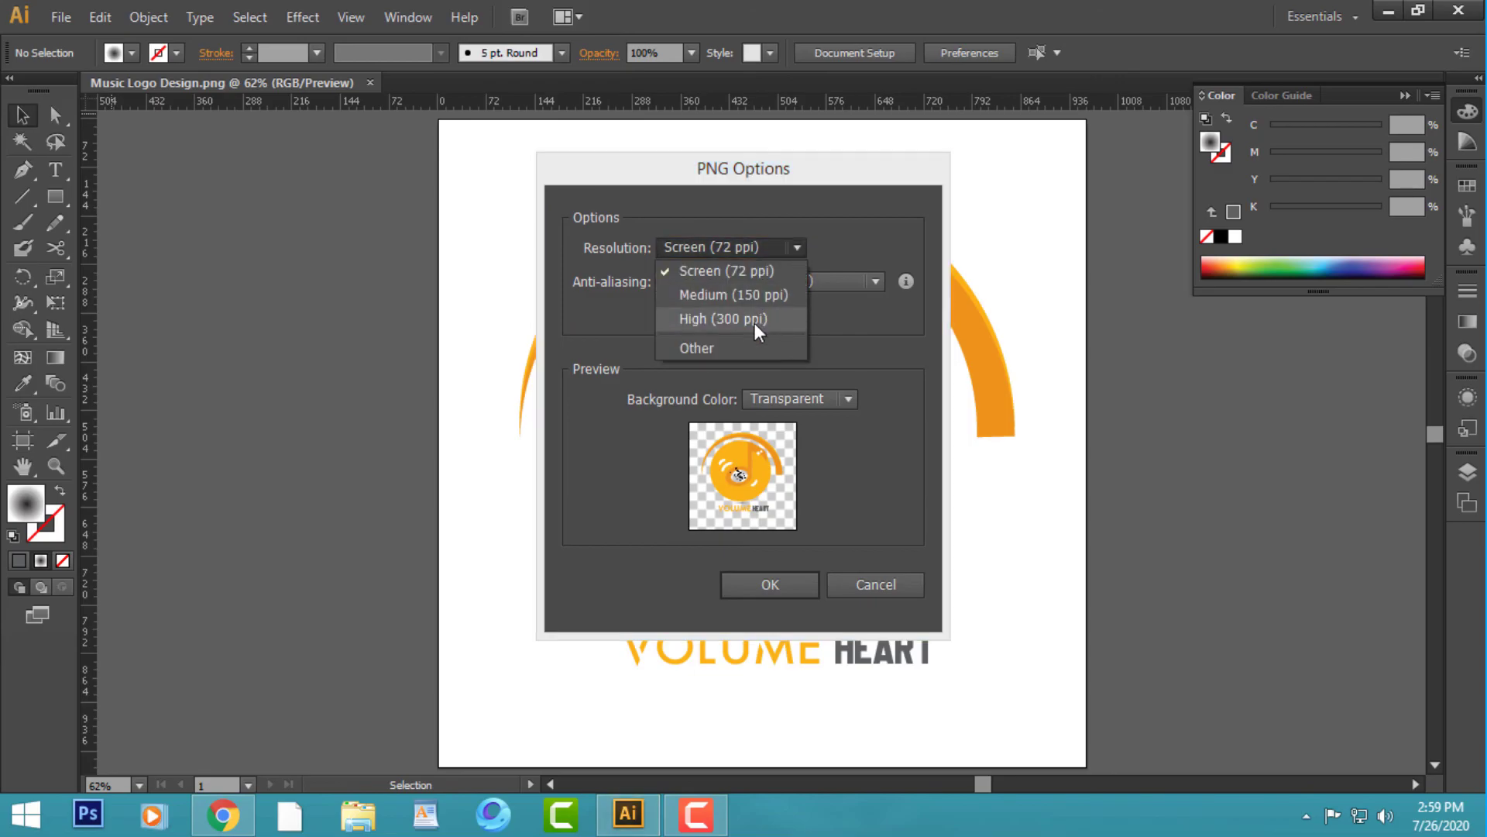
left_click(755, 321)
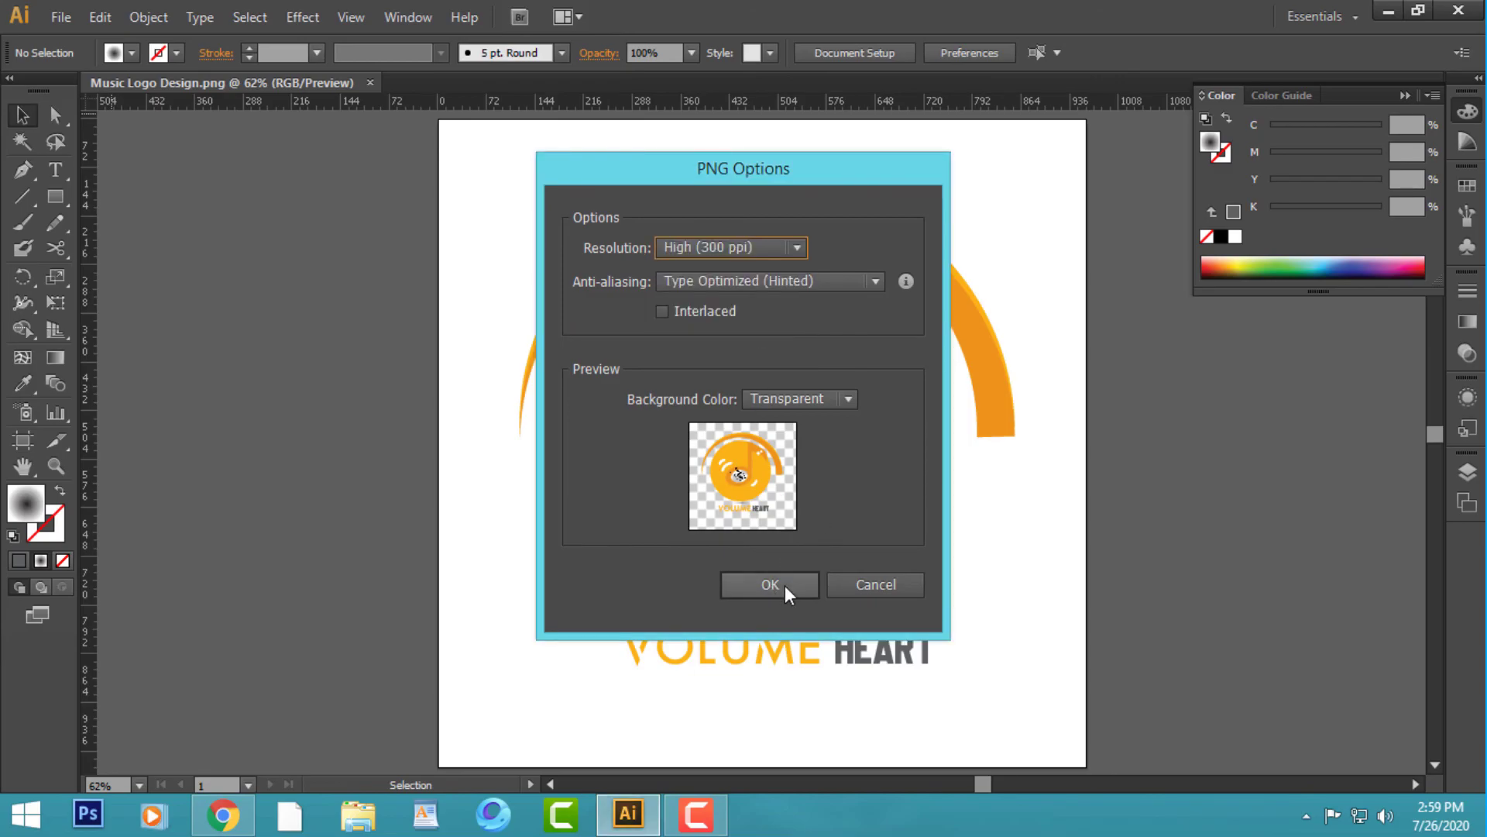
left_click(783, 584)
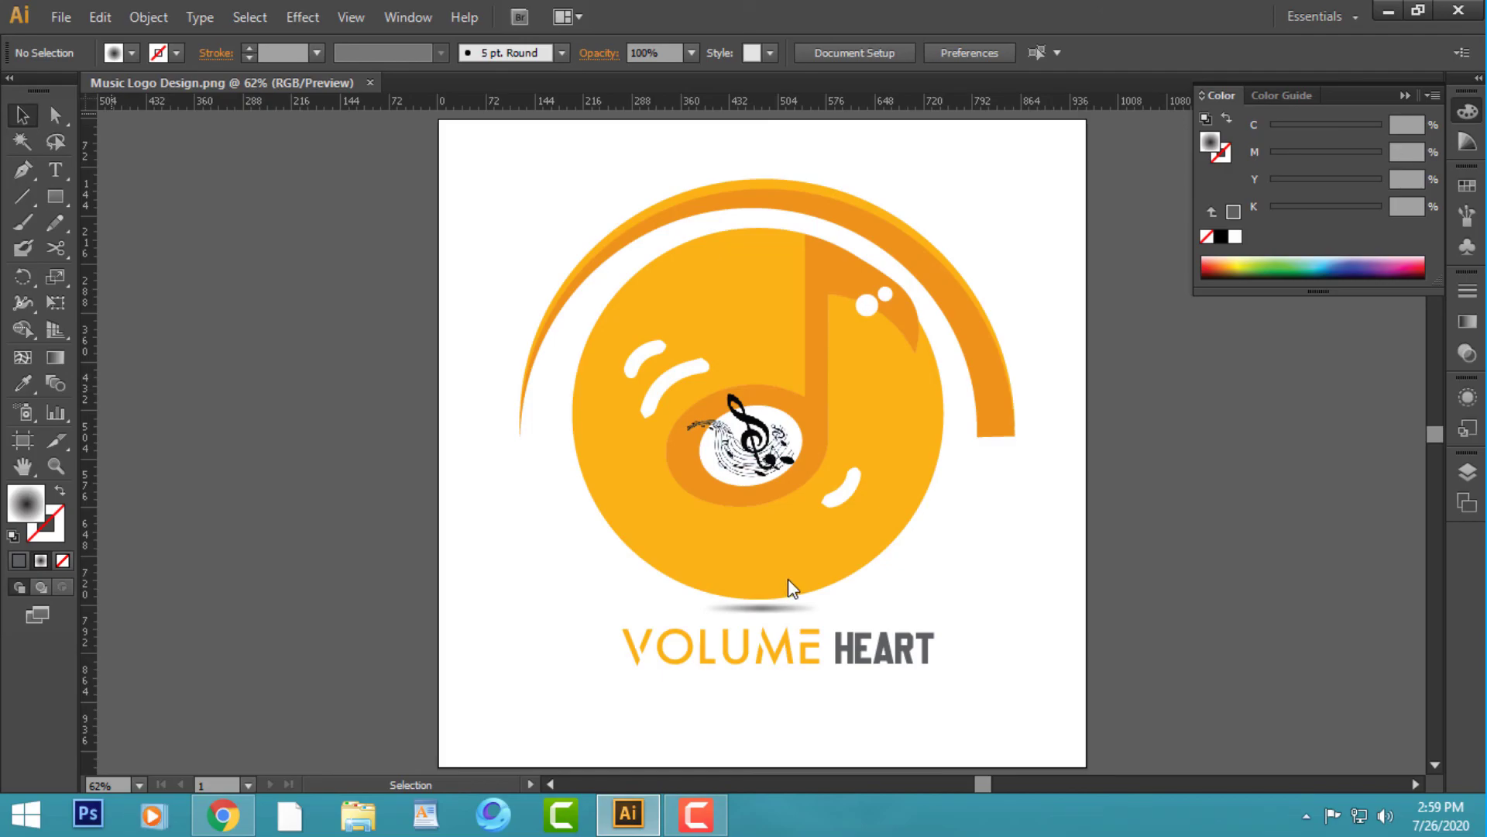
- View the exported Music Logo Design-01 PNG from the desktop in Windows Photo Viewer
left_click(1387, 9)
double_click(211, 604)
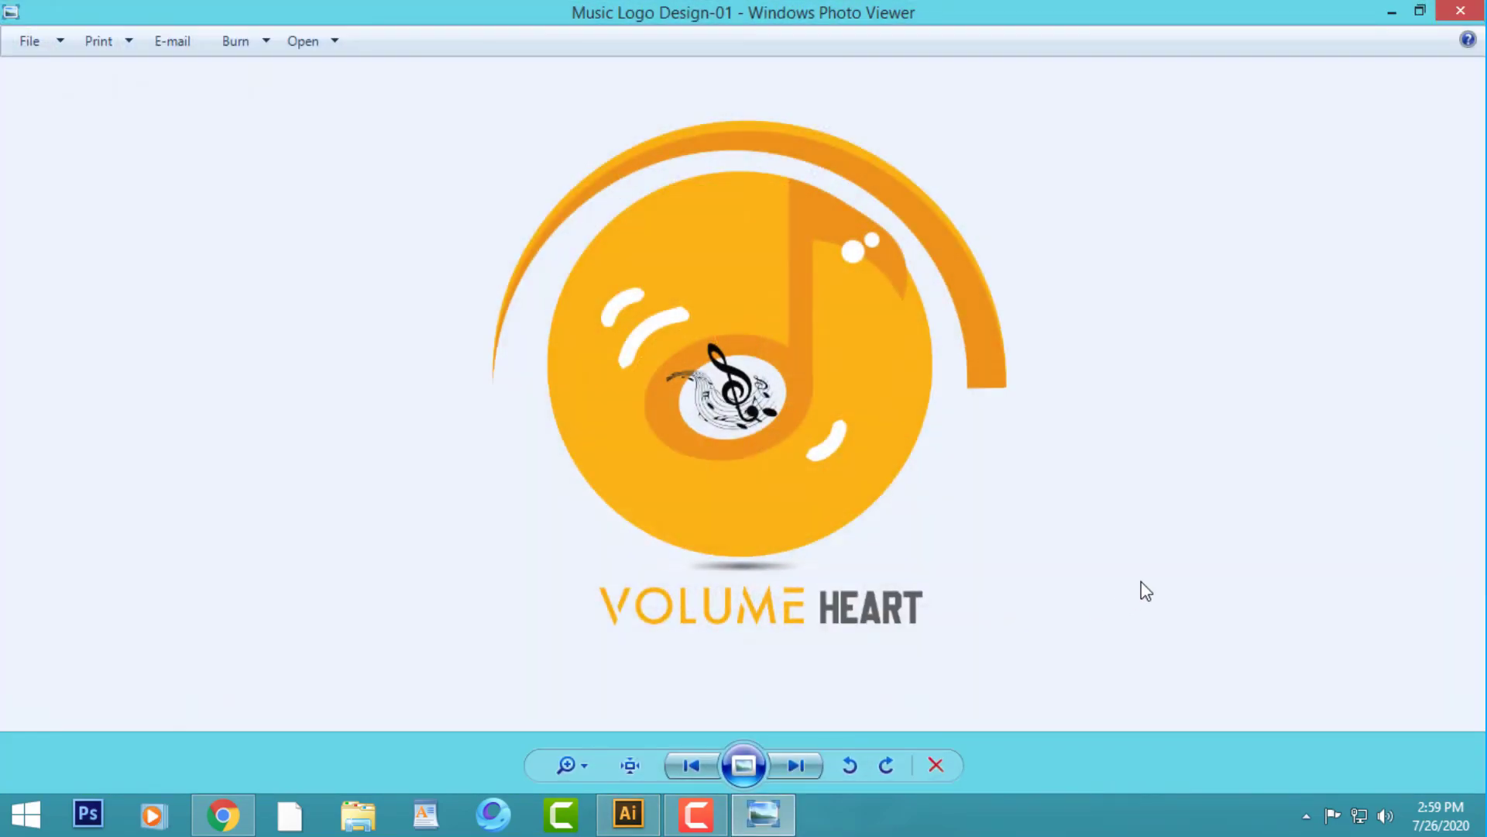
right_click(1135, 476)
left_click(853, 407)
scroll(853, 411, "up", 3)
scroll(1075, 416, "down", 3)
- Close Photo Viewer and bring Illustrator back with its File menu showing
left_click(1461, 11)
left_click(628, 814)
left_click(60, 17)
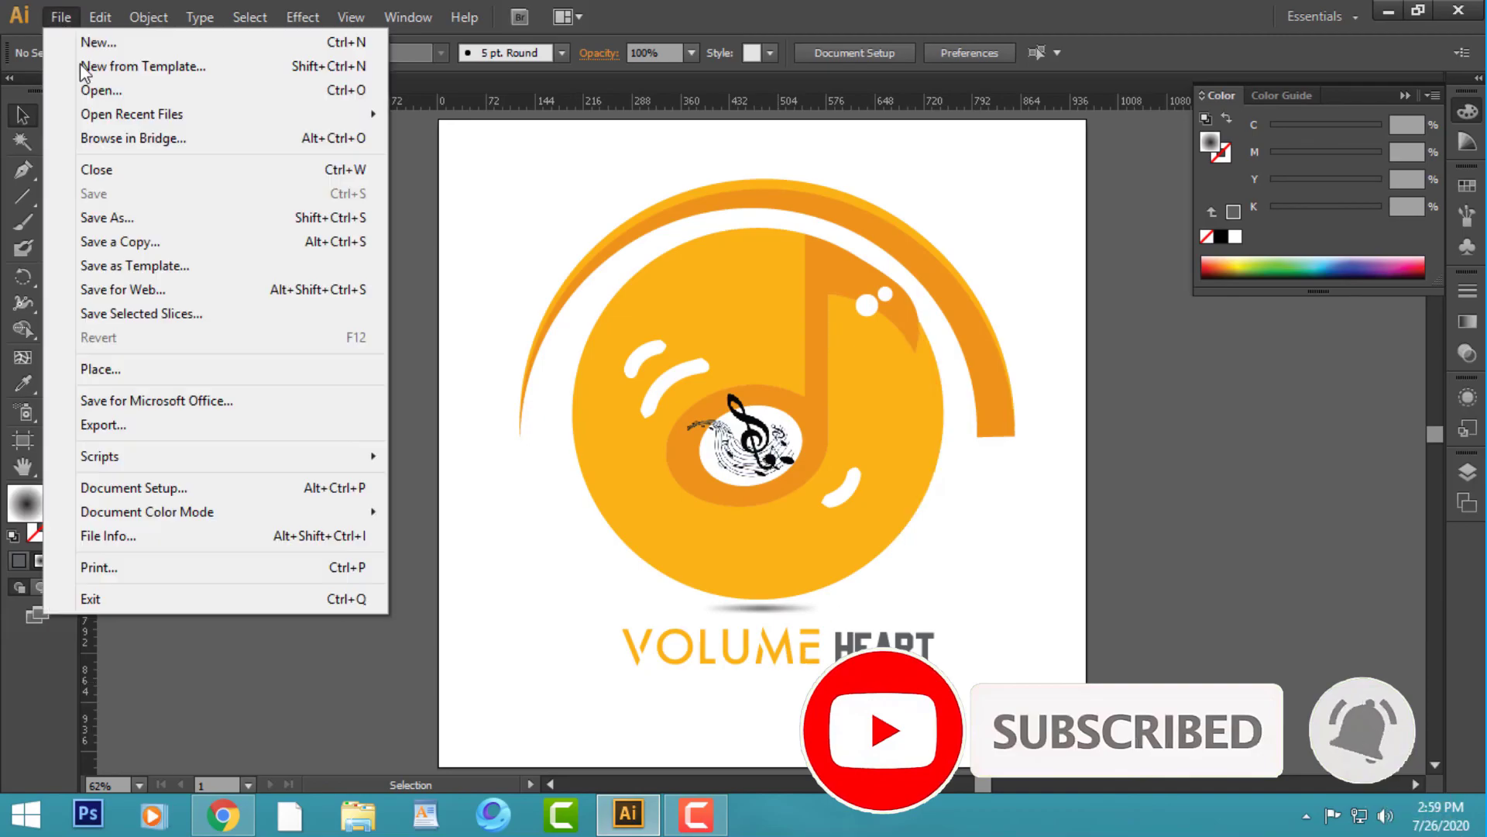